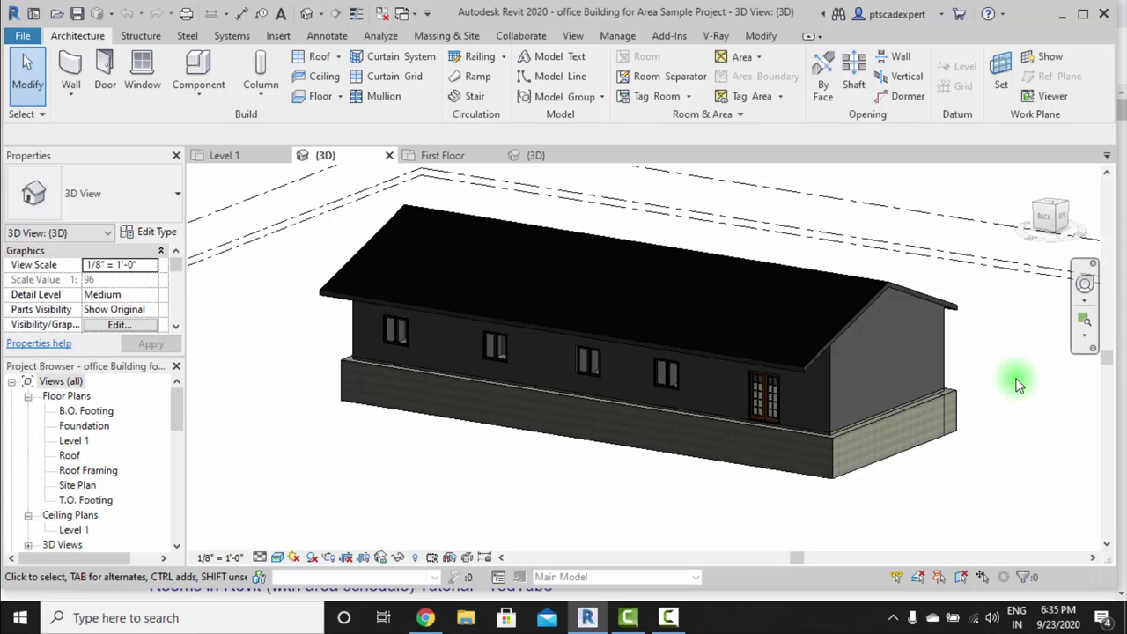
Step: Recentre the office building's 3D model and browse the Area options without creating anything
middle_drag(999, 385, 980, 402)
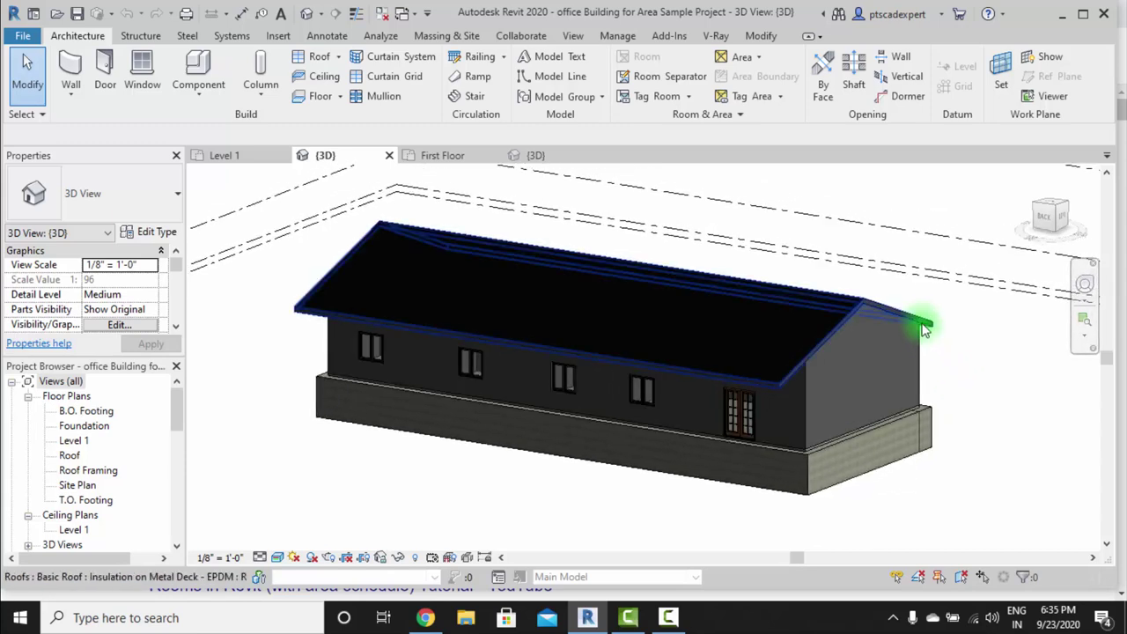
middle_drag(926, 322, 921, 344)
middle_drag(755, 272, 716, 297)
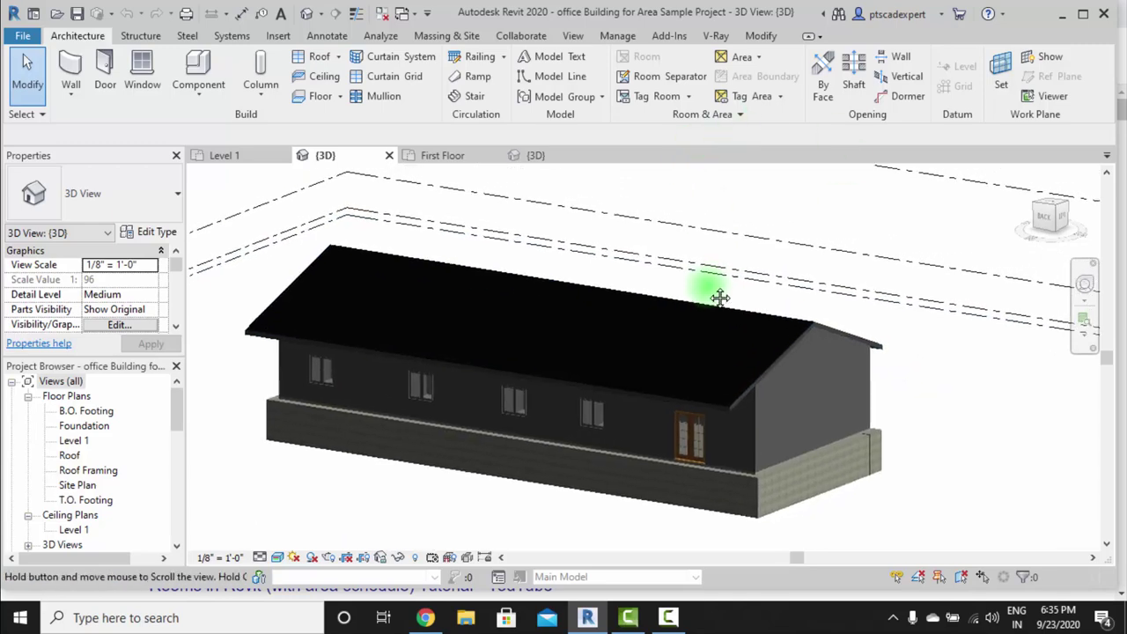
click(755, 57)
click(832, 183)
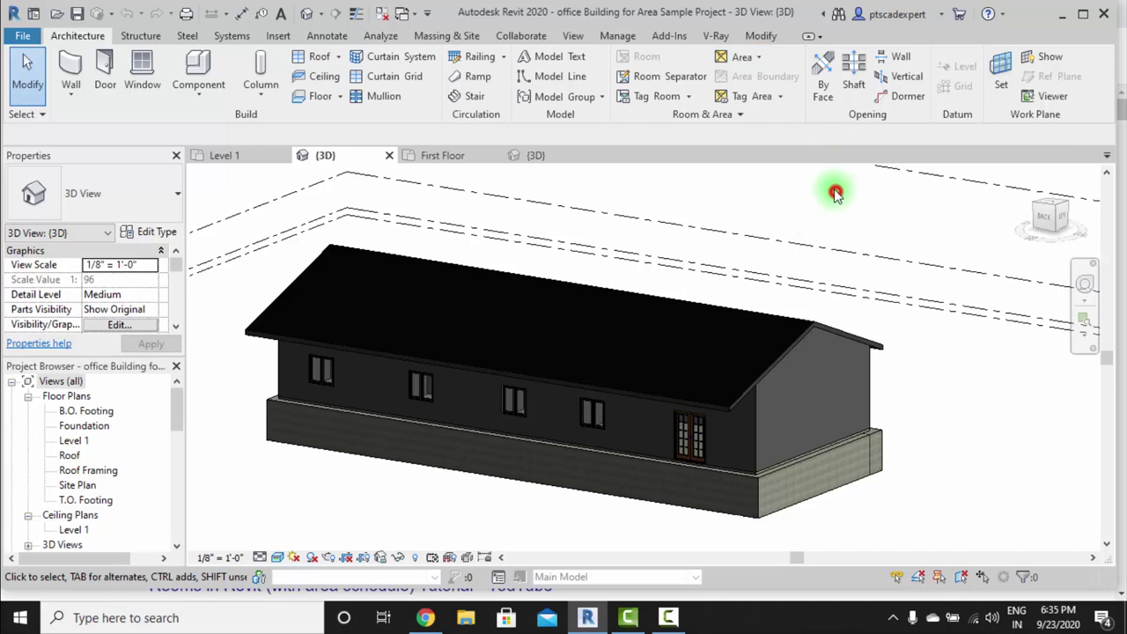
click(746, 56)
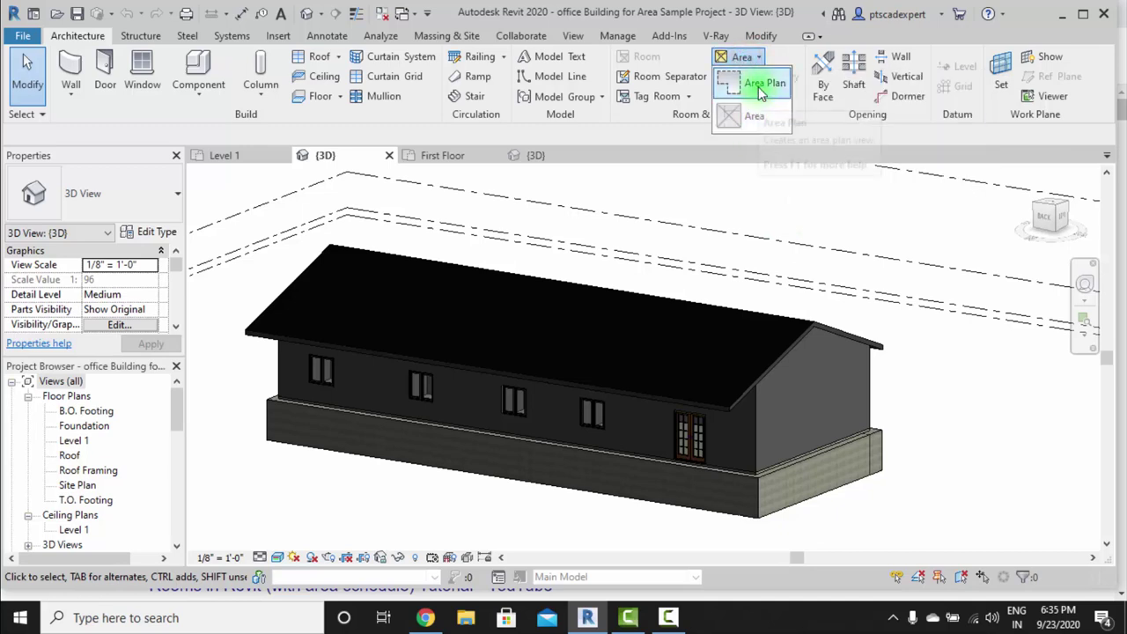
click(746, 196)
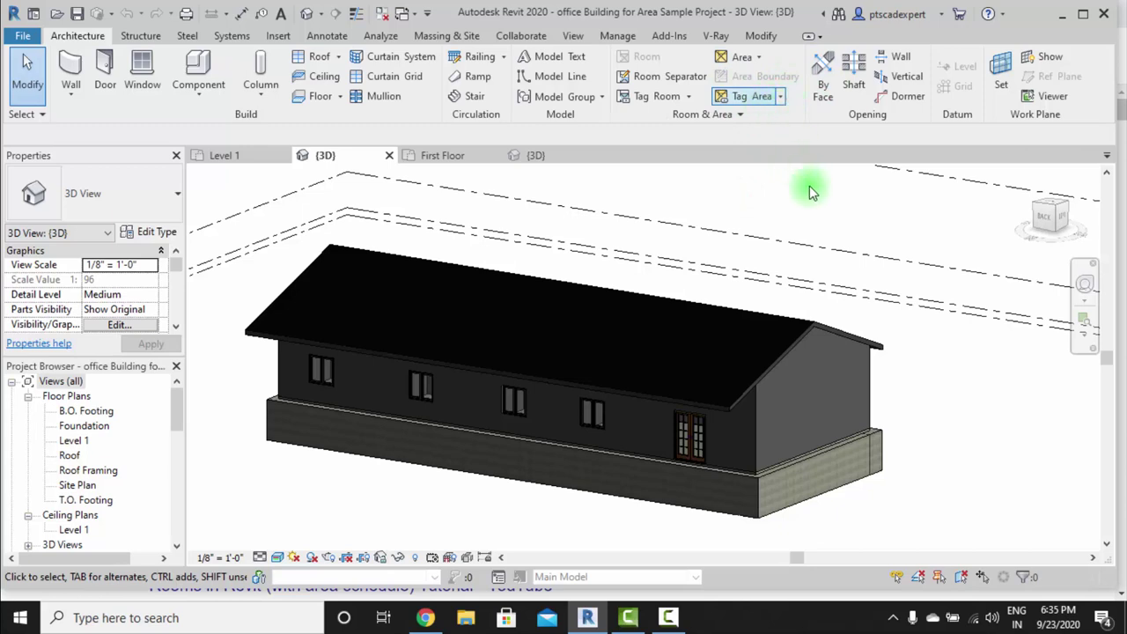
scroll(732, 307, down, 1)
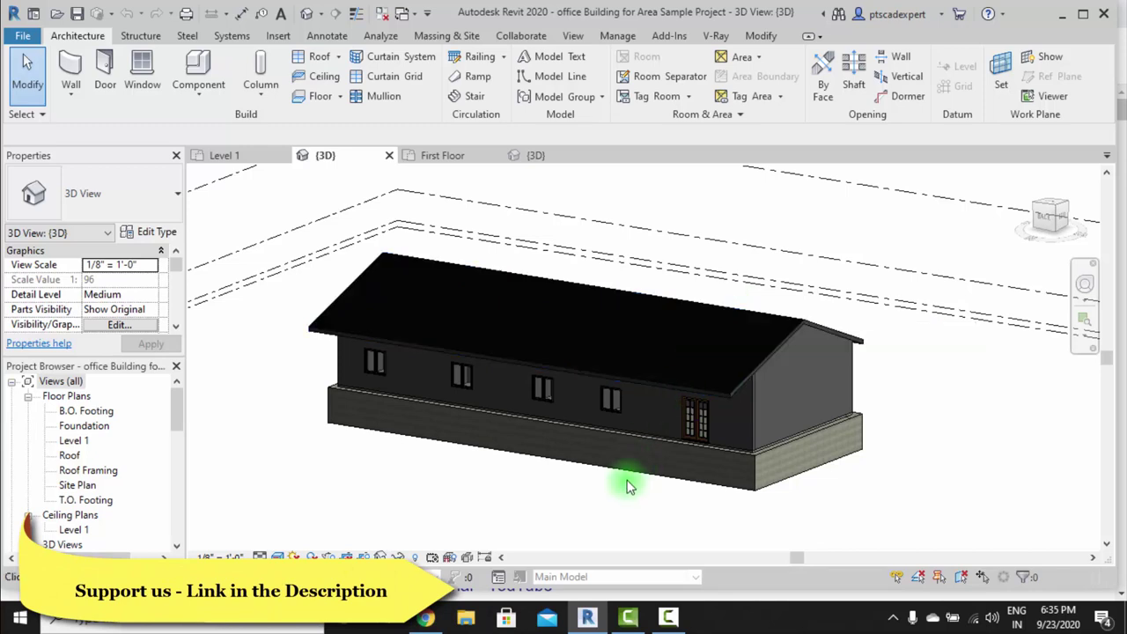
Step: Look over the residential plan's 3D model
click(535, 158)
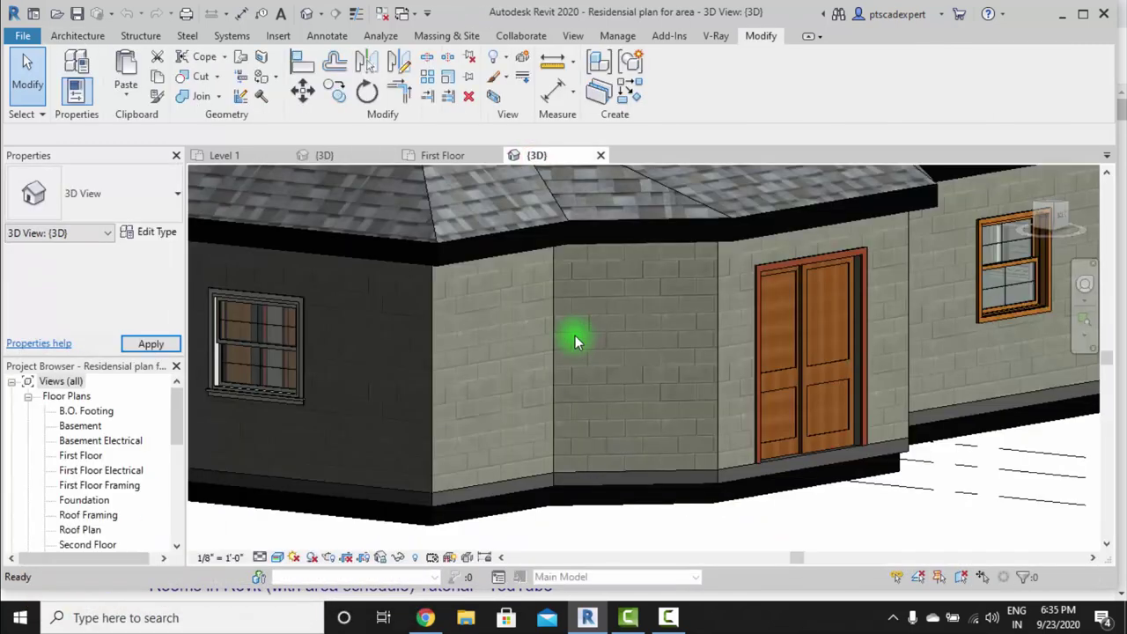
scroll(674, 399, down, 3)
scroll(674, 399, down, 5)
scroll(772, 344, up, 2)
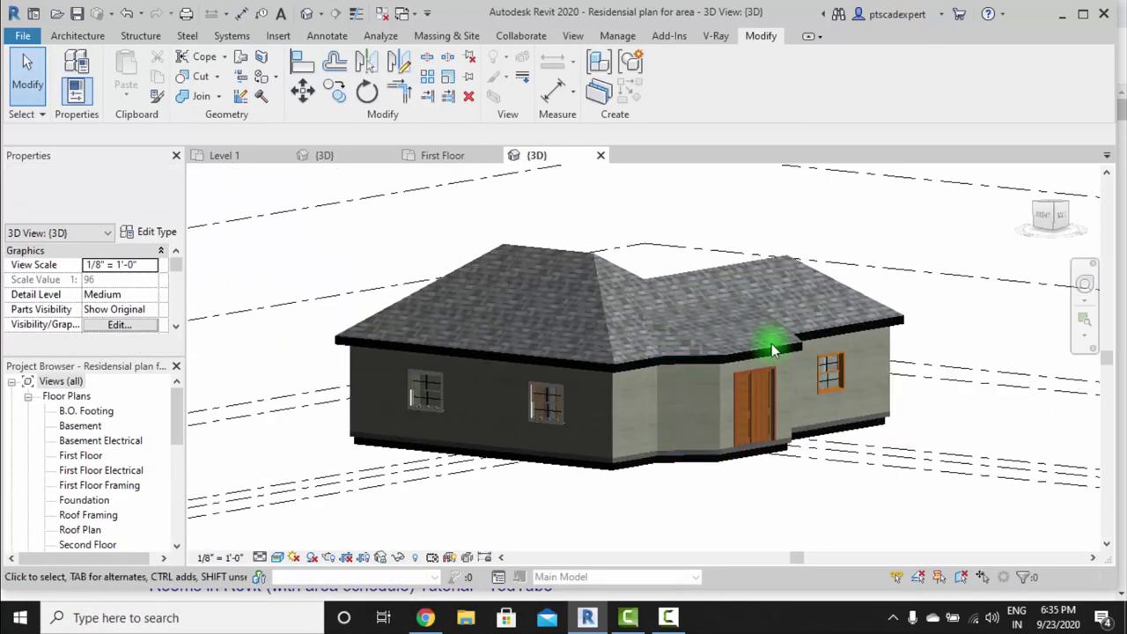
Step: Orbit the office 3D model to its gable end, then settle on its Level 1 floor plan
click(344, 155)
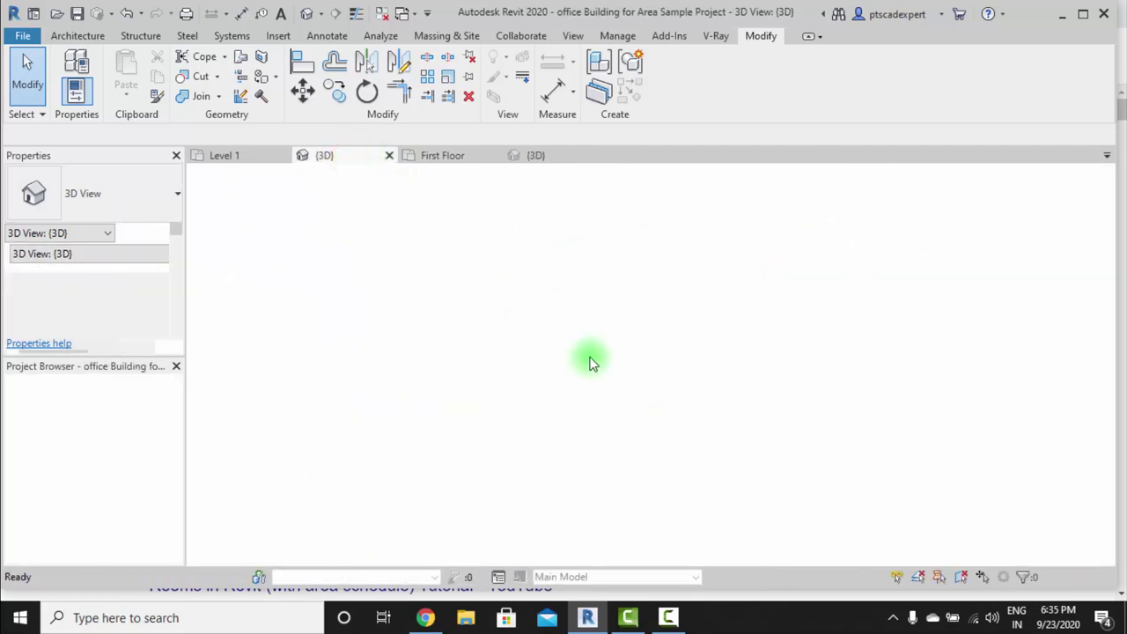
mouse_move(536, 435)
shift+middle_down()
mouse_move(519, 439)
mouse_move(555, 401)
shift+middle_up()
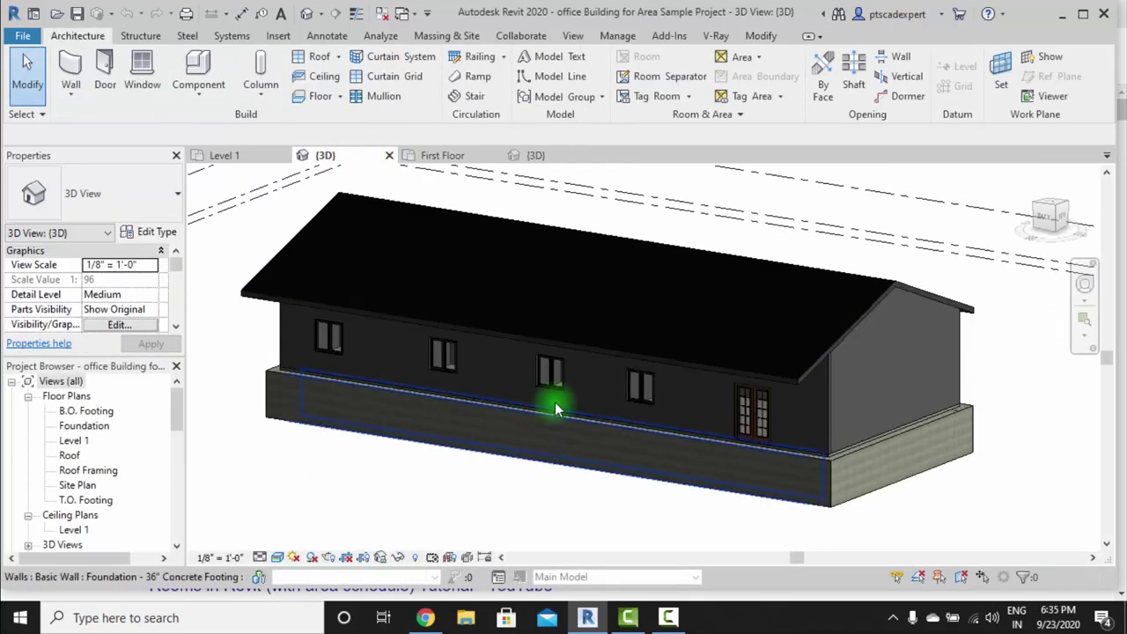
middle_drag(461, 366, 465, 384)
click(227, 156)
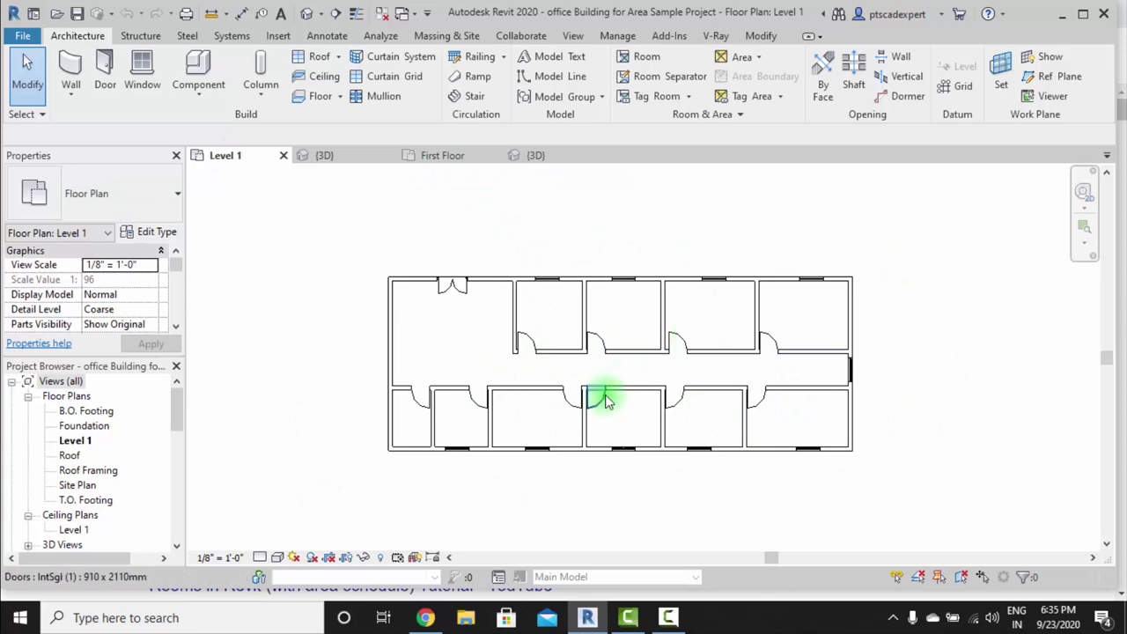
click(440, 156)
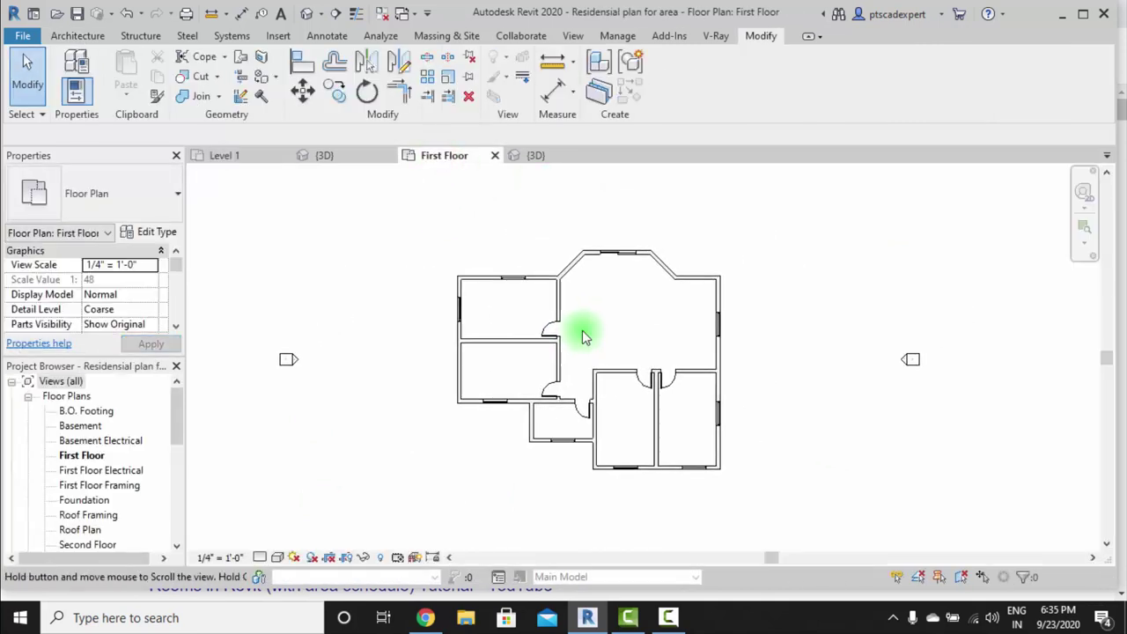
mouse_move(224, 156)
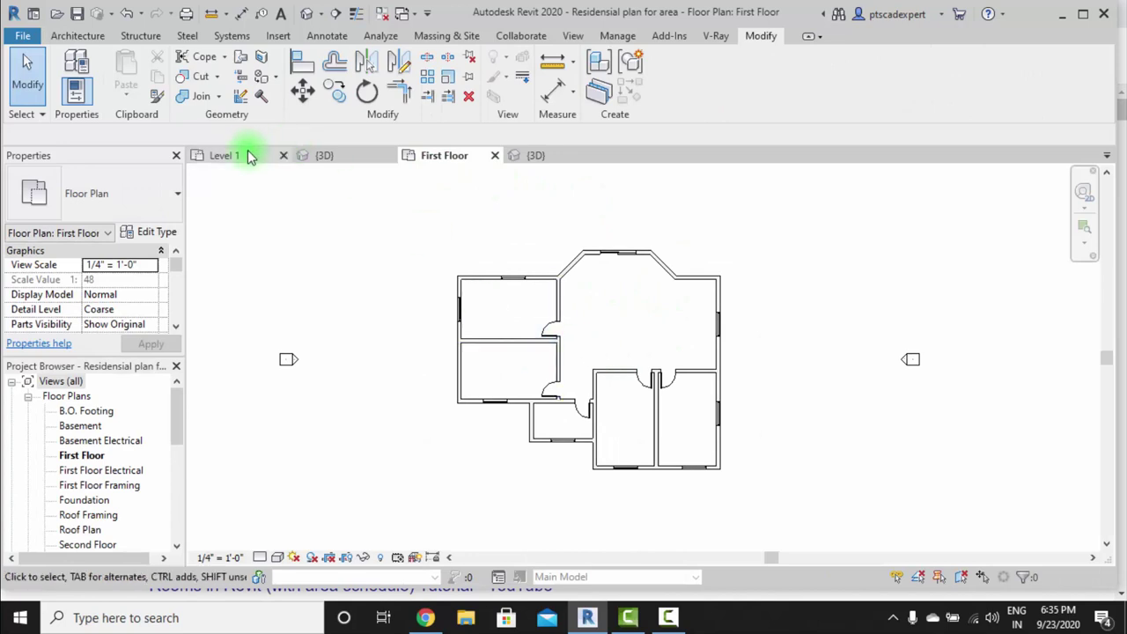
click(250, 156)
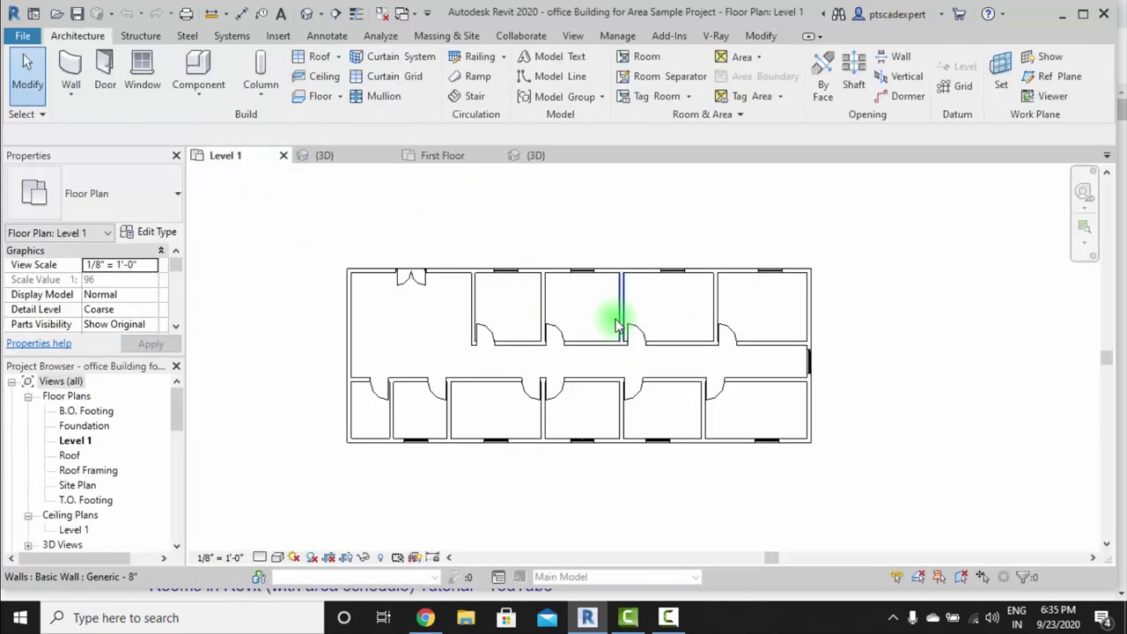
middle_drag(747, 244, 734, 263)
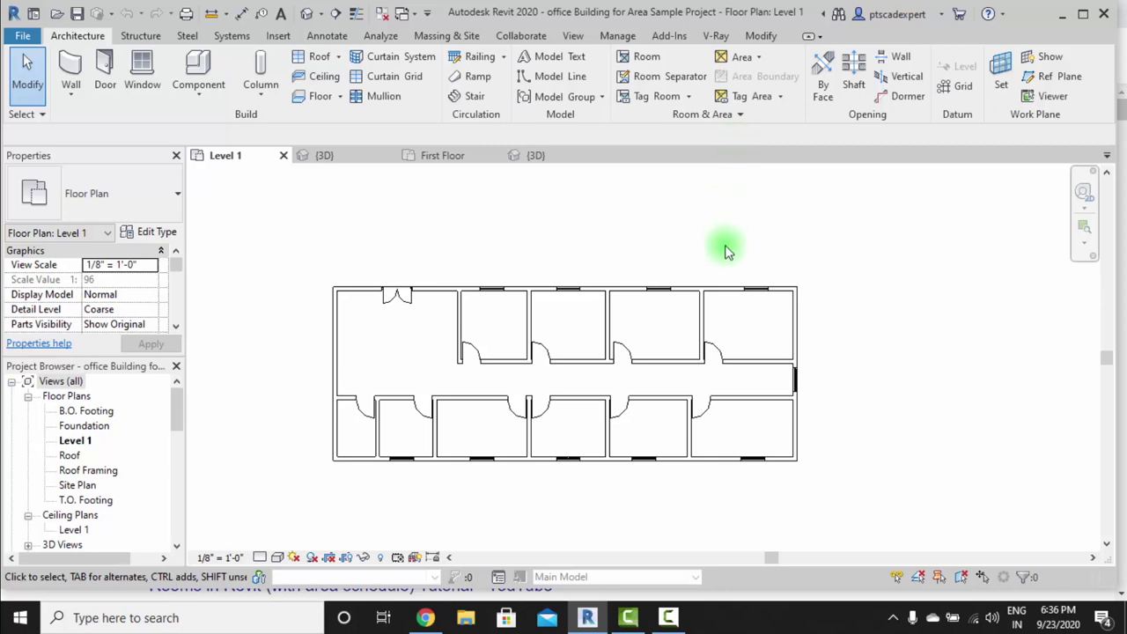
mouse_move(704, 327)
middle_down()
mouse_move(717, 314)
mouse_move(710, 321)
middle_up()
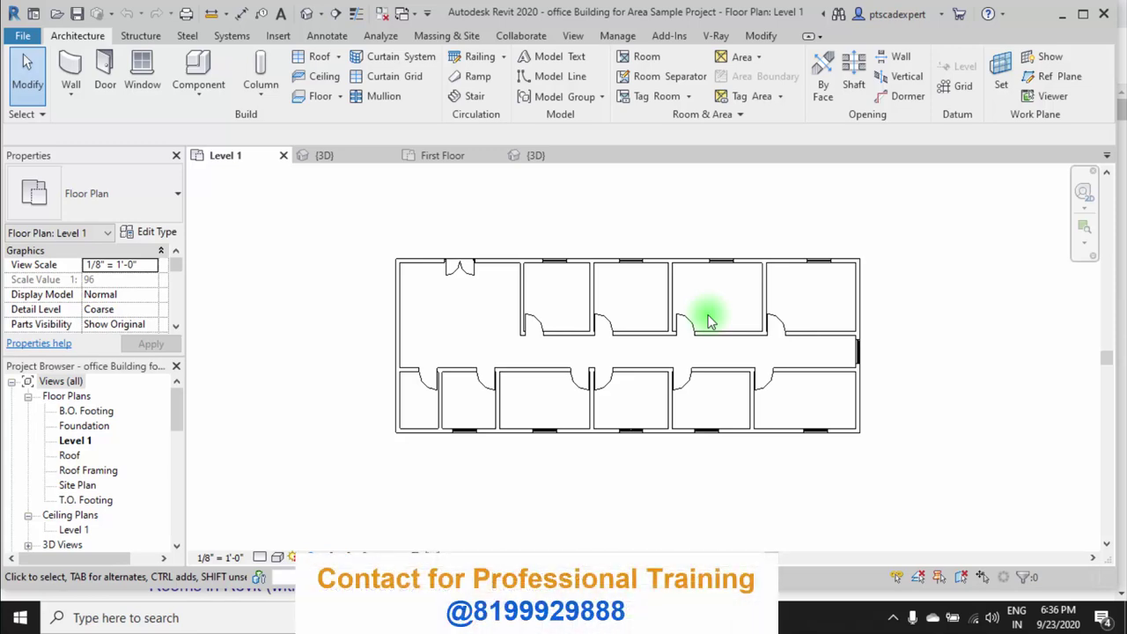
scroll(692, 315, up, 2)
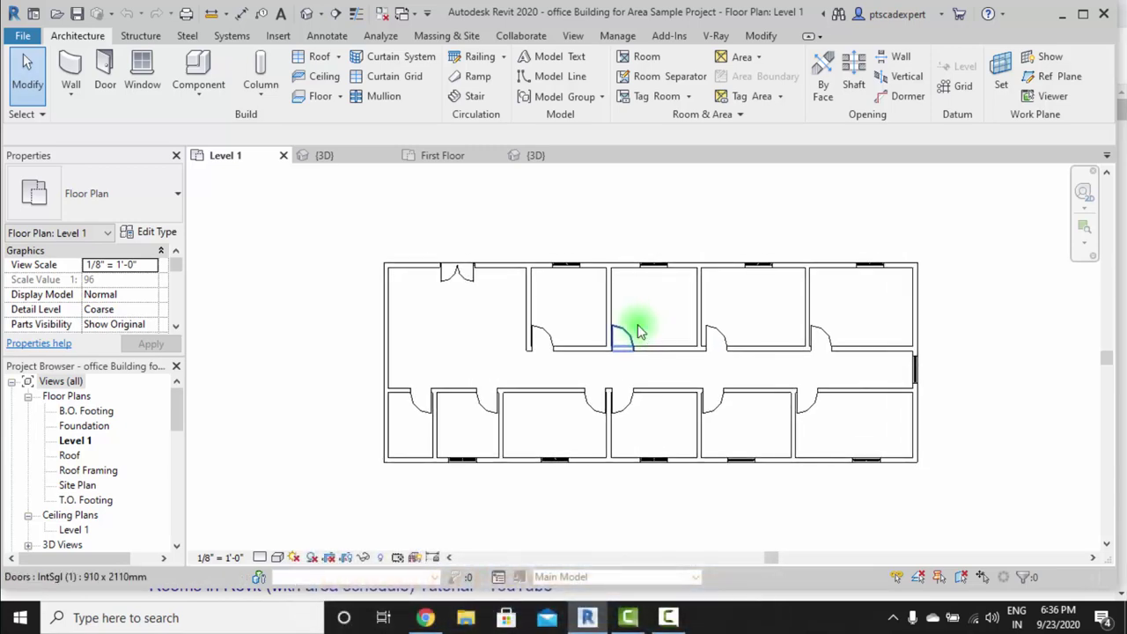
scroll(669, 329, down, 1)
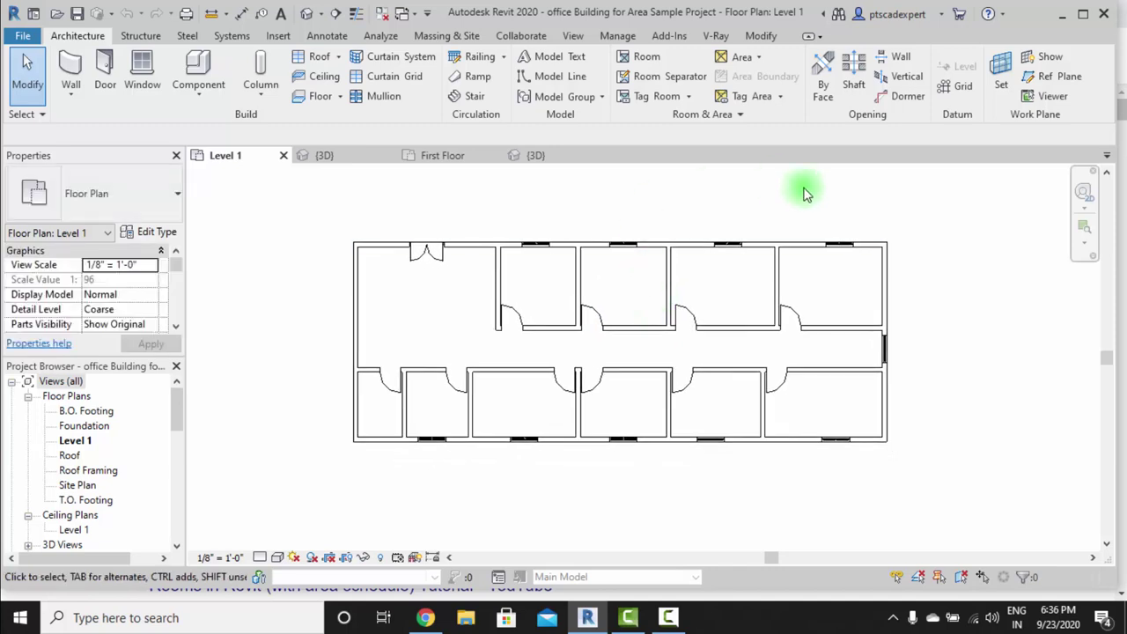
scroll(837, 323, up, 1)
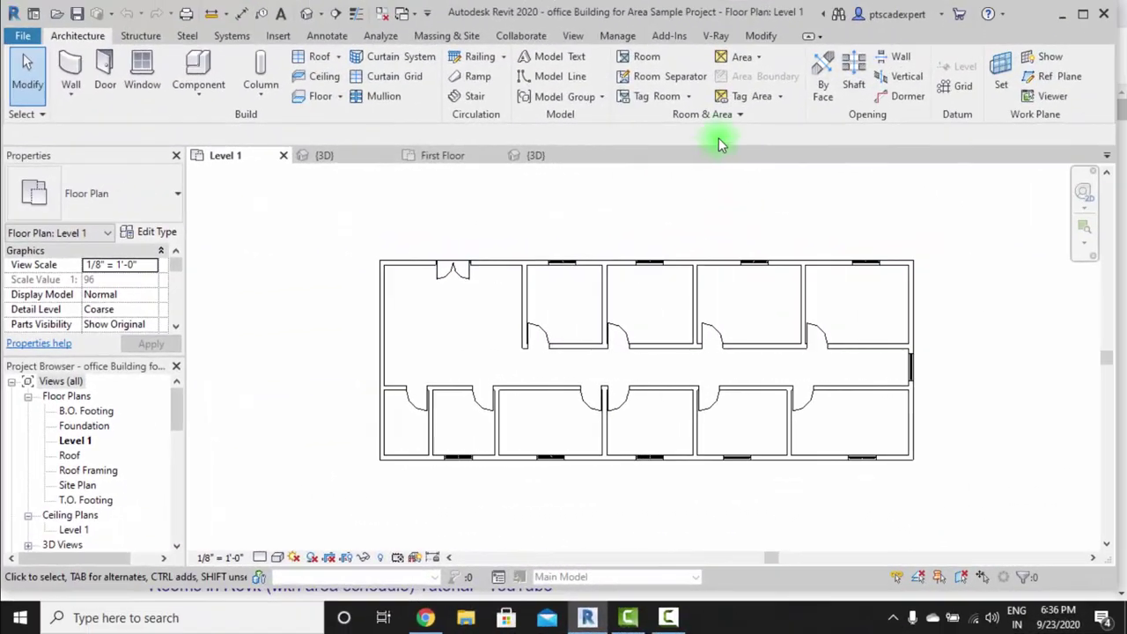
click(757, 56)
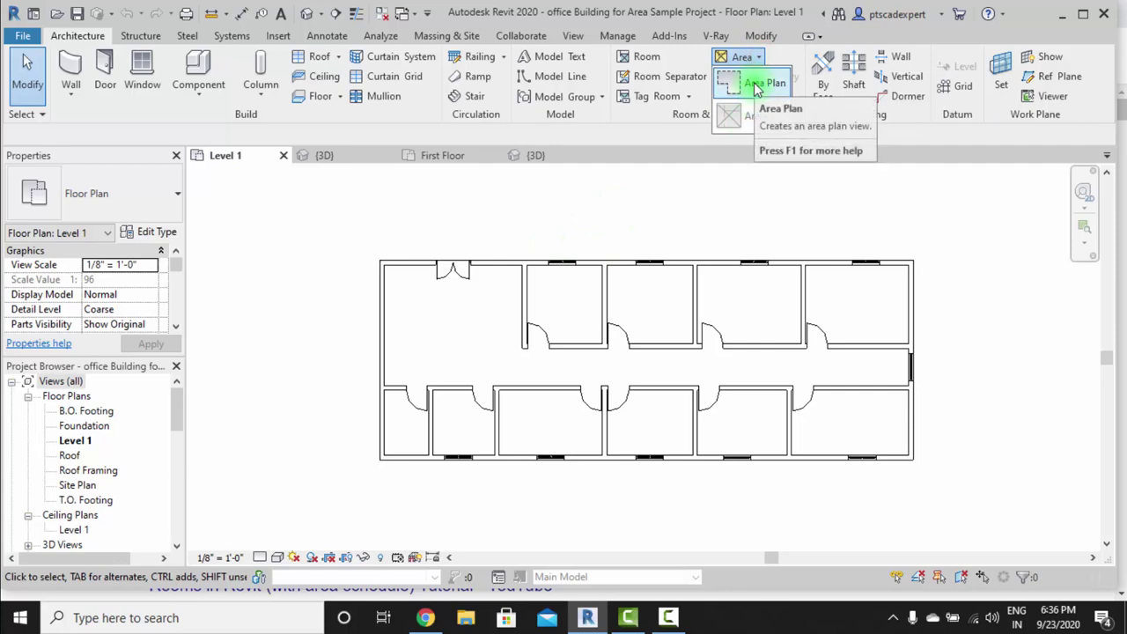
click(756, 85)
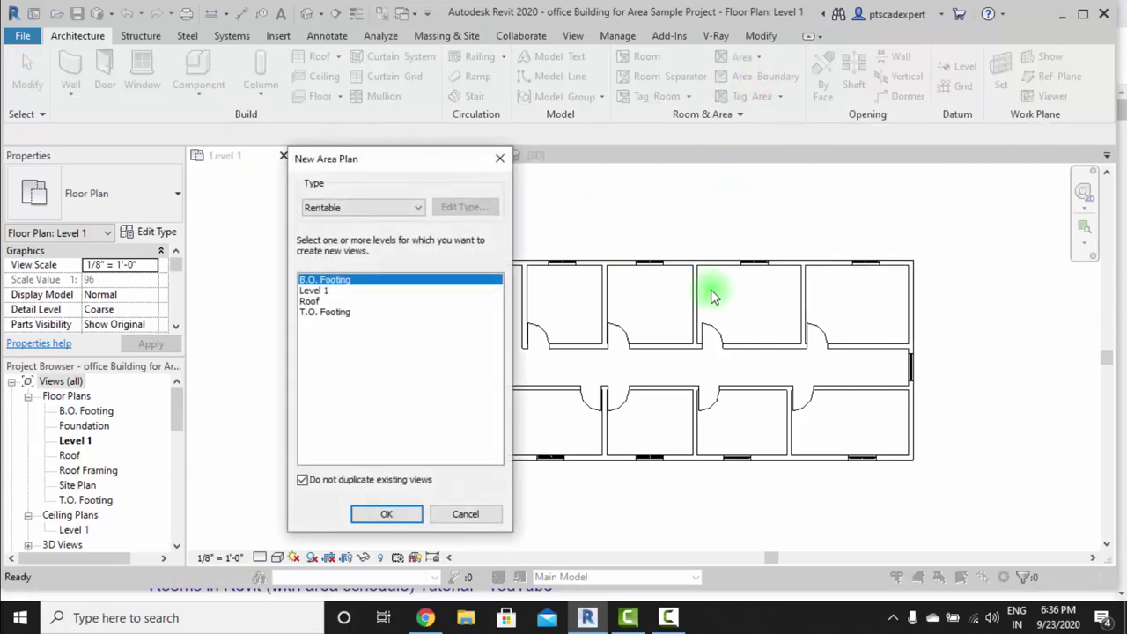
drag(385, 163, 347, 152)
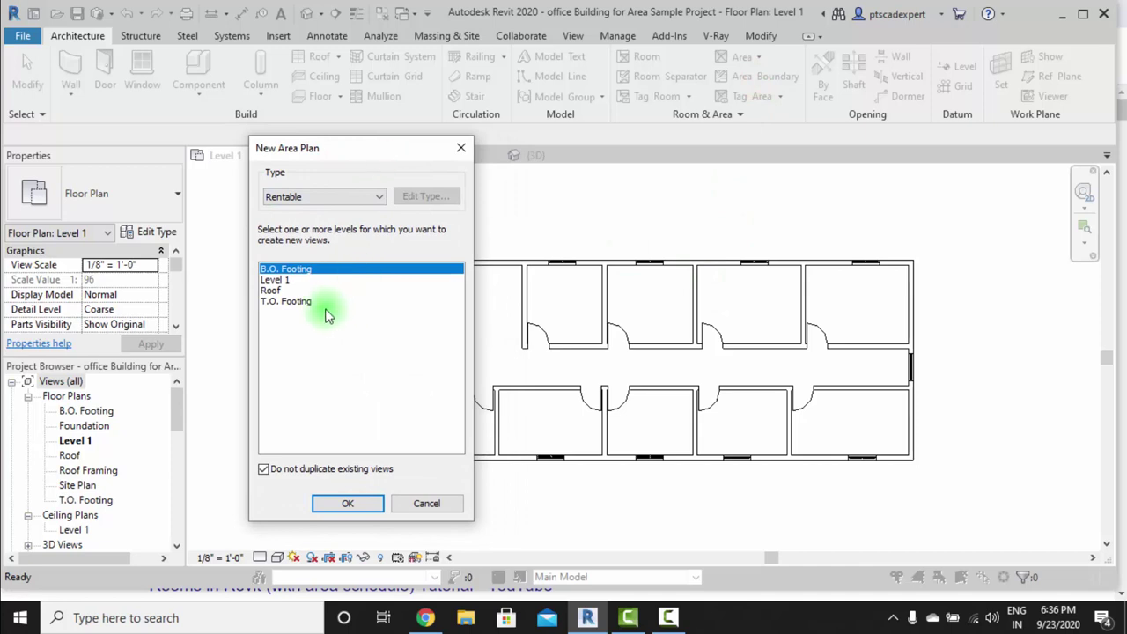
click(271, 281)
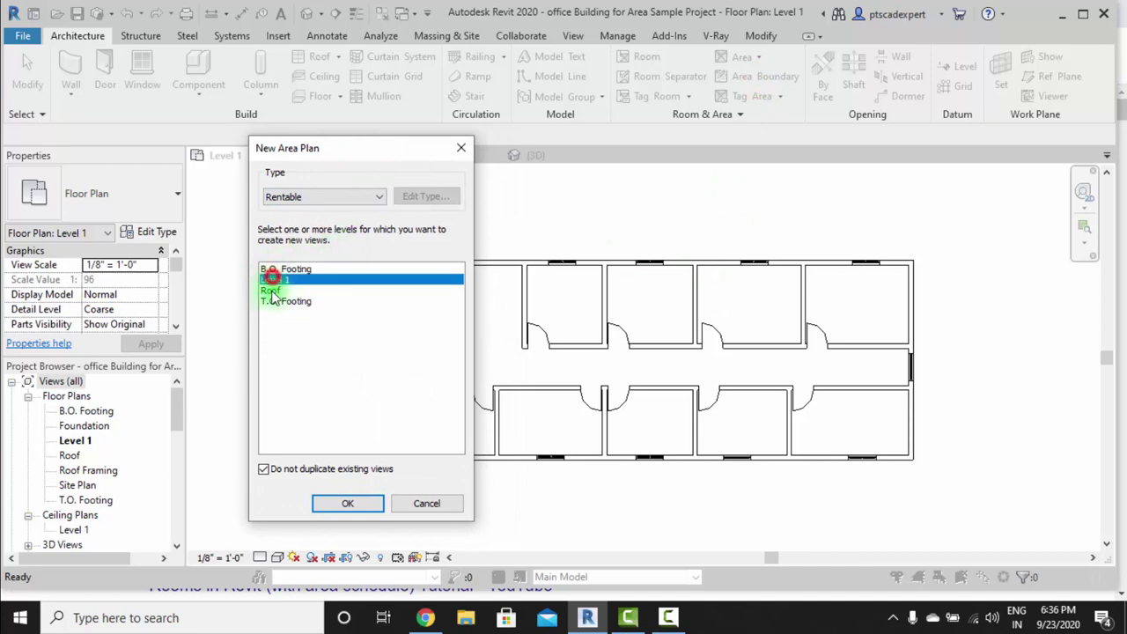
click(272, 291)
click(284, 302)
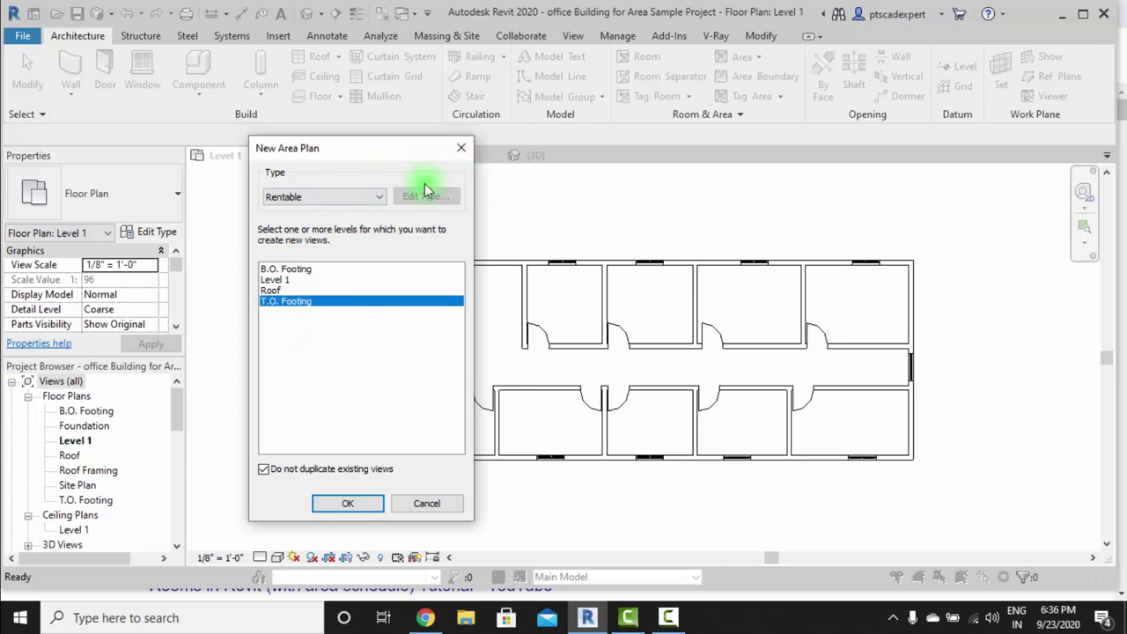
click(459, 151)
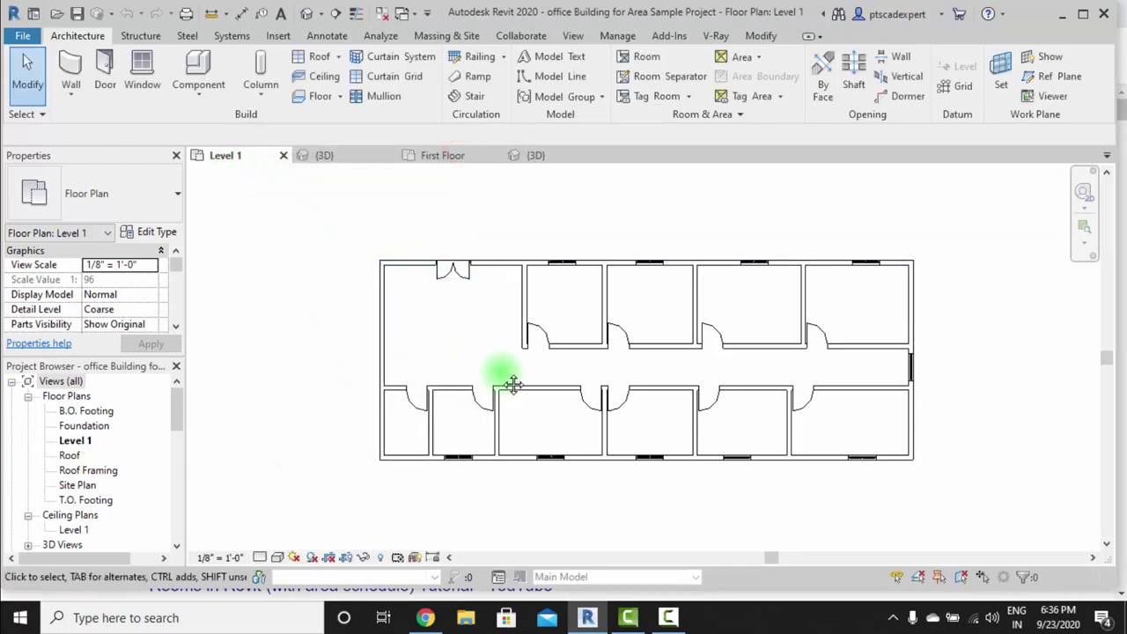
middle_drag(508, 378, 475, 371)
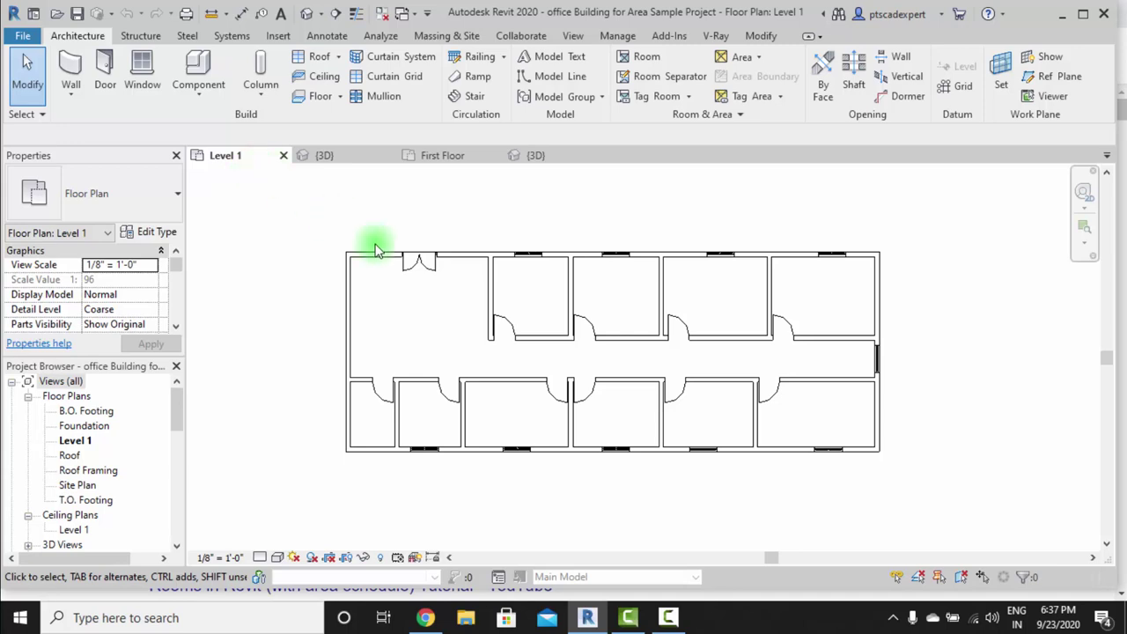
middle_drag(451, 327, 446, 327)
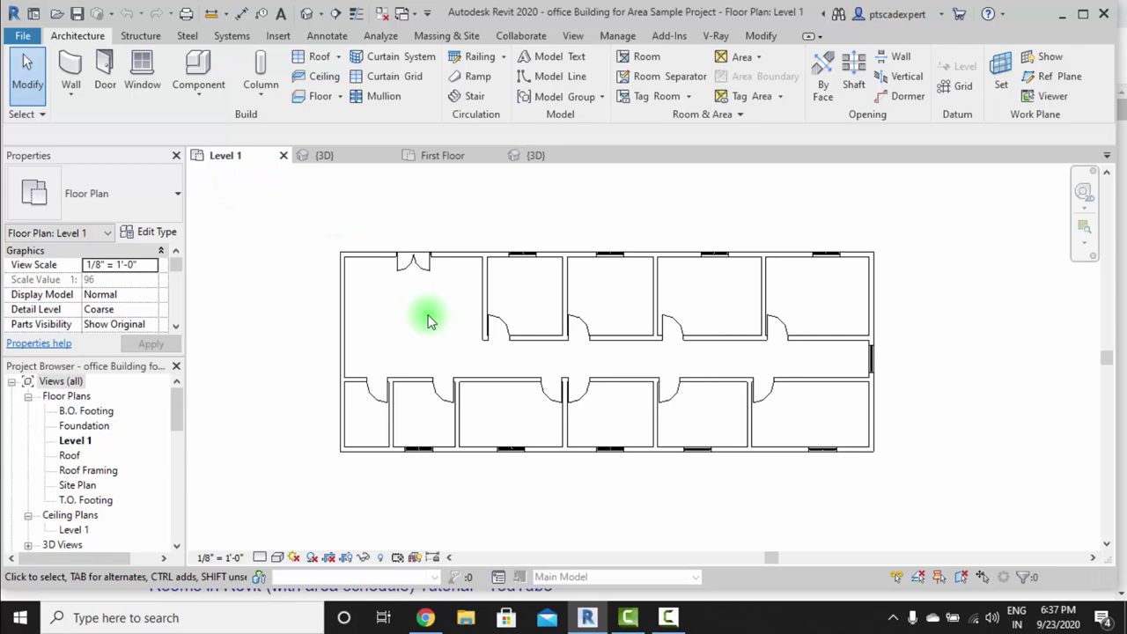
middle_drag(527, 318, 516, 314)
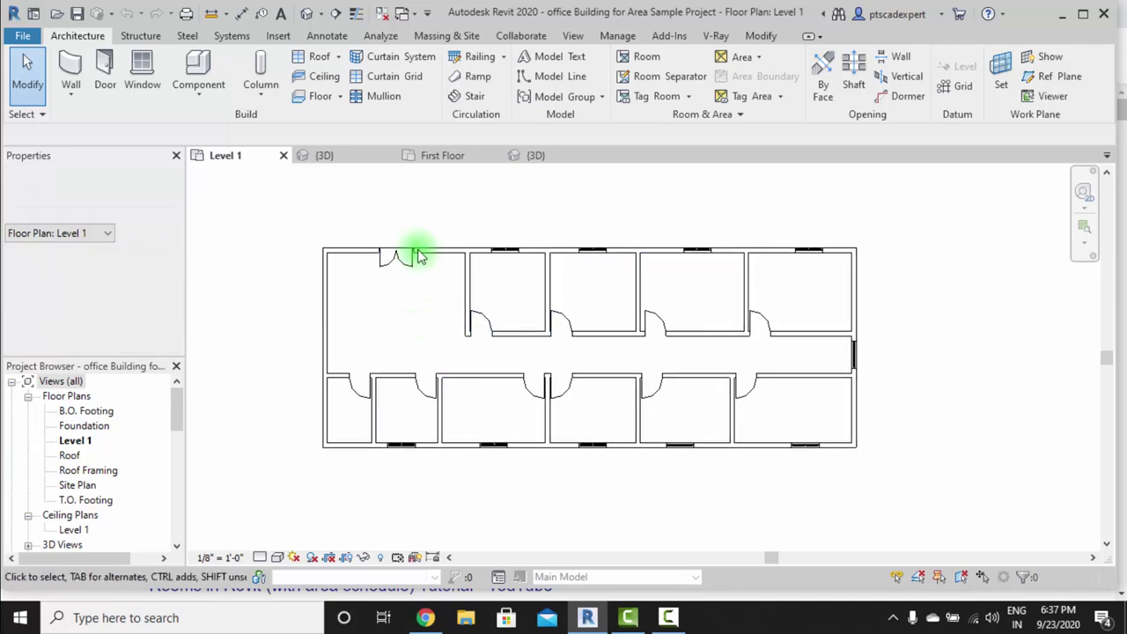
middle_drag(537, 353, 523, 359)
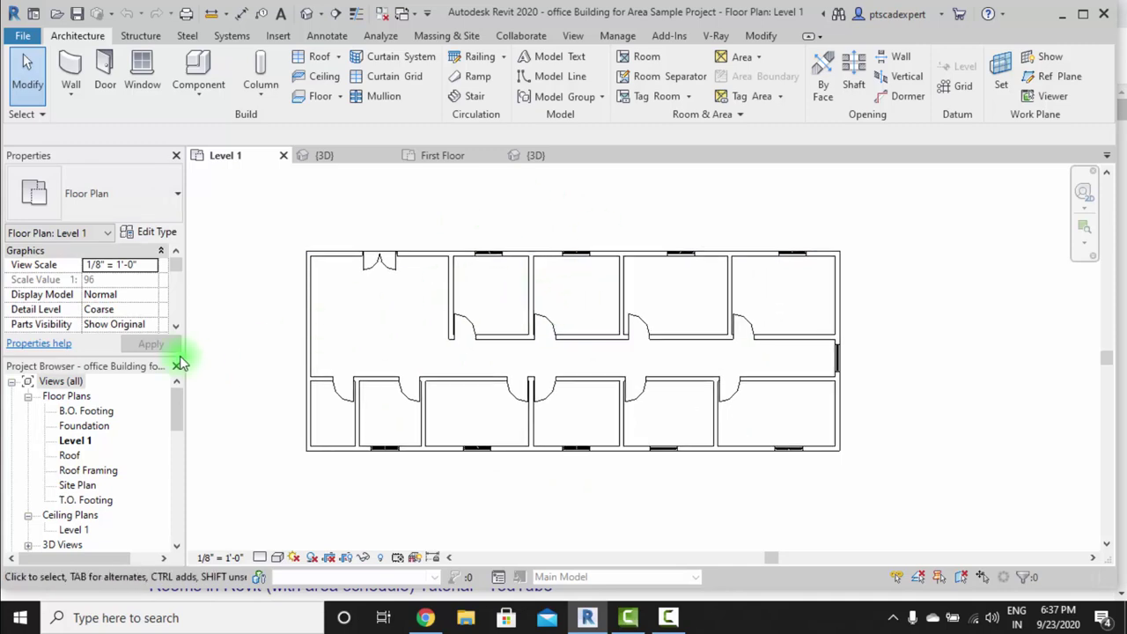
scroll(382, 272, up, 1)
middle_drag(368, 250, 432, 335)
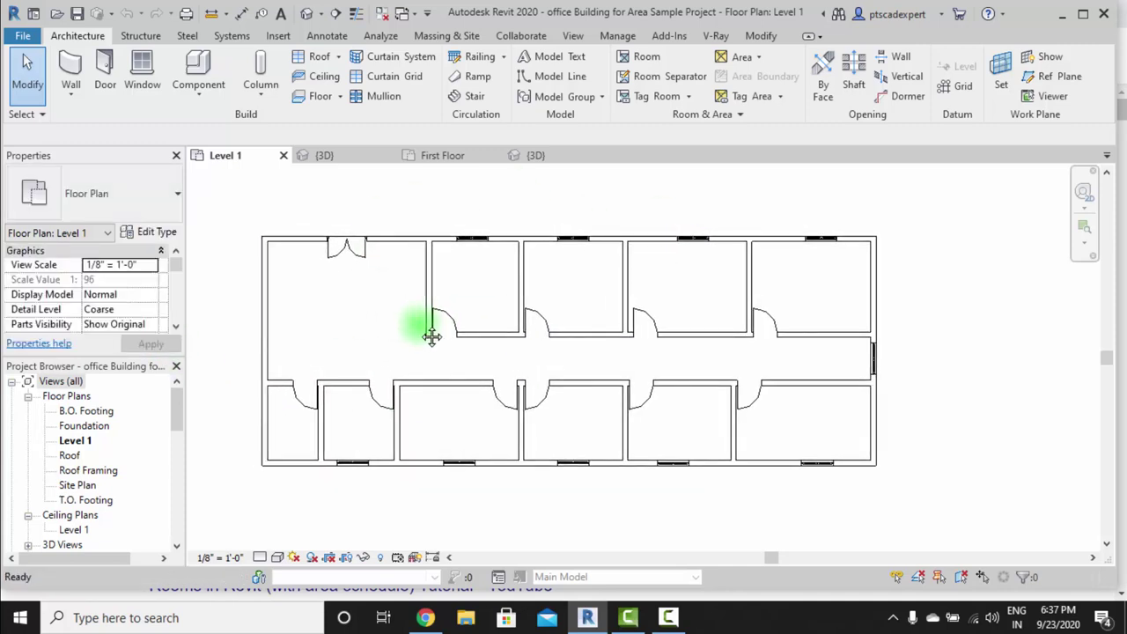
Step: Create a new area plan of type Rentable for Level 1
click(757, 56)
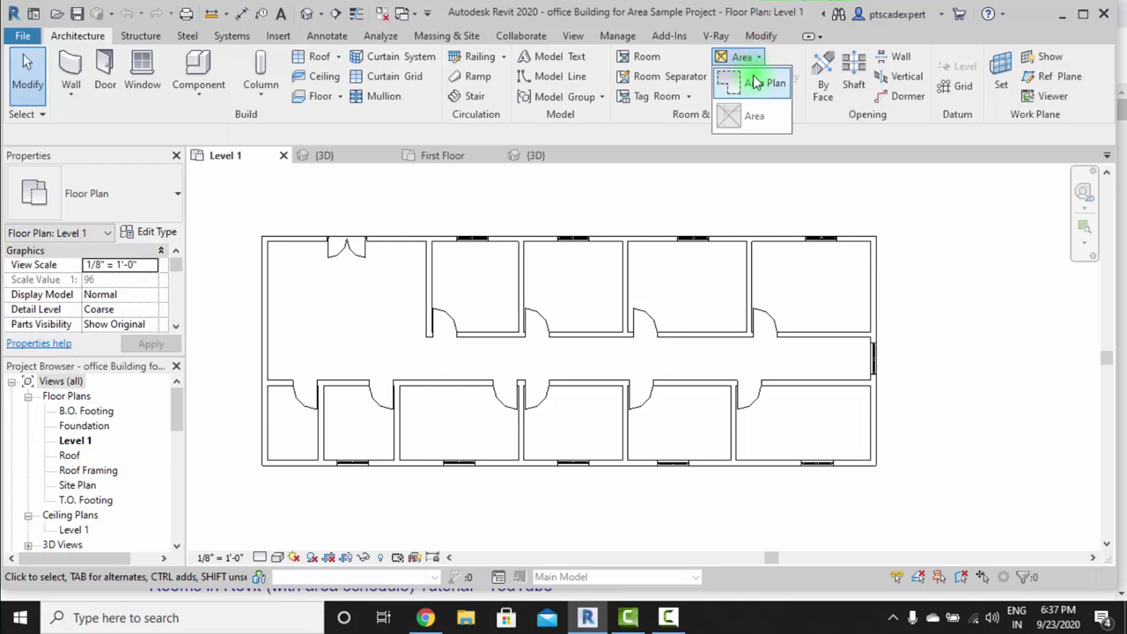
click(753, 78)
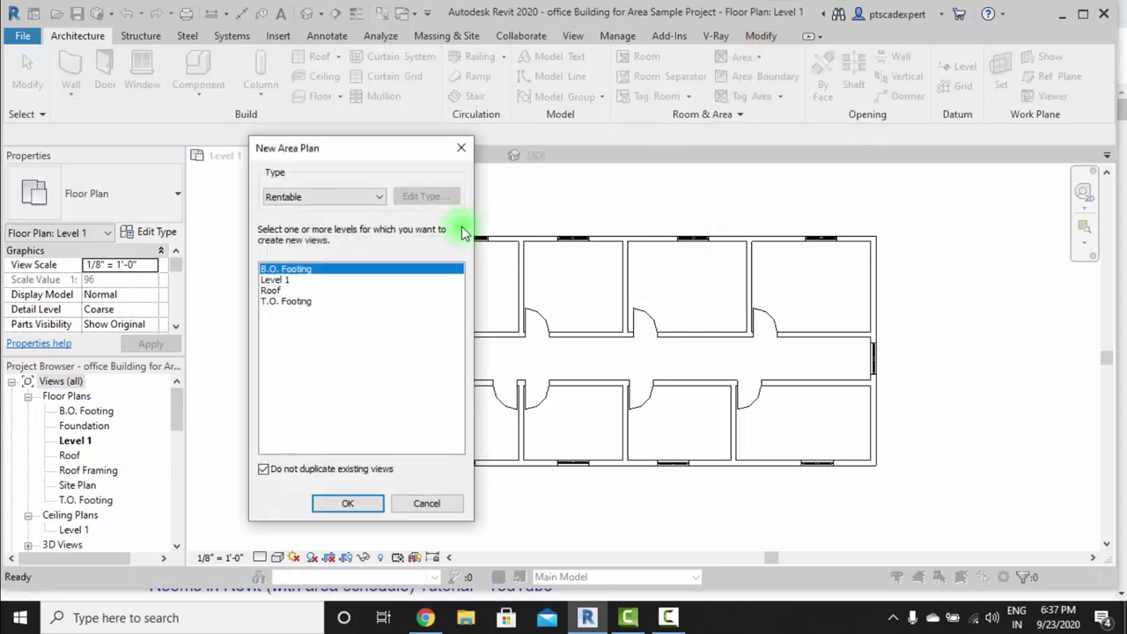
click(333, 196)
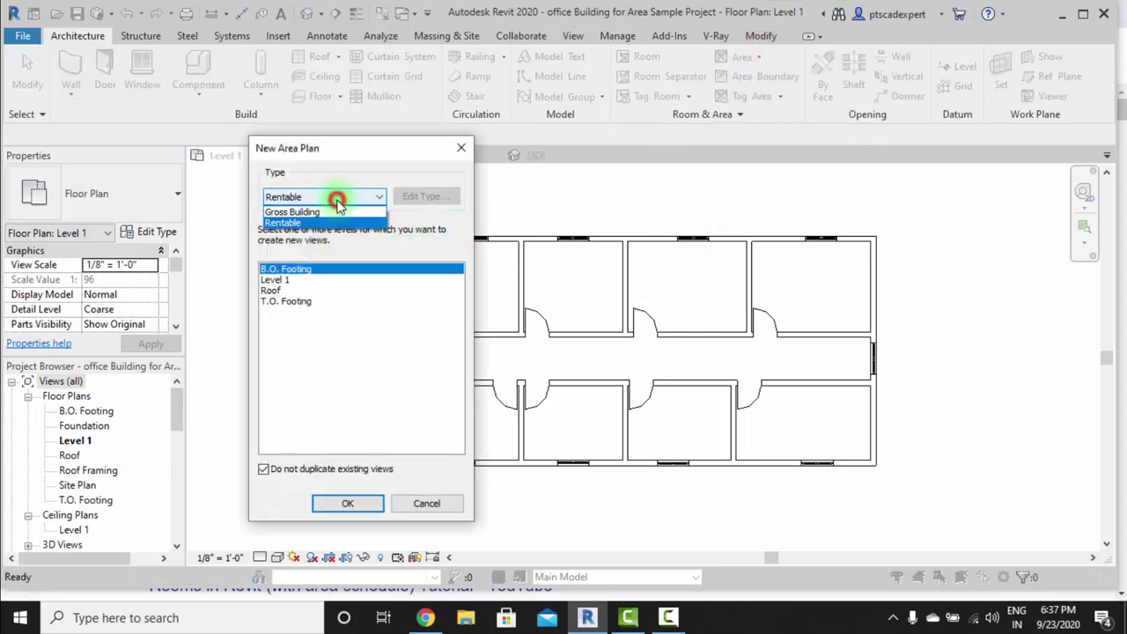
click(300, 224)
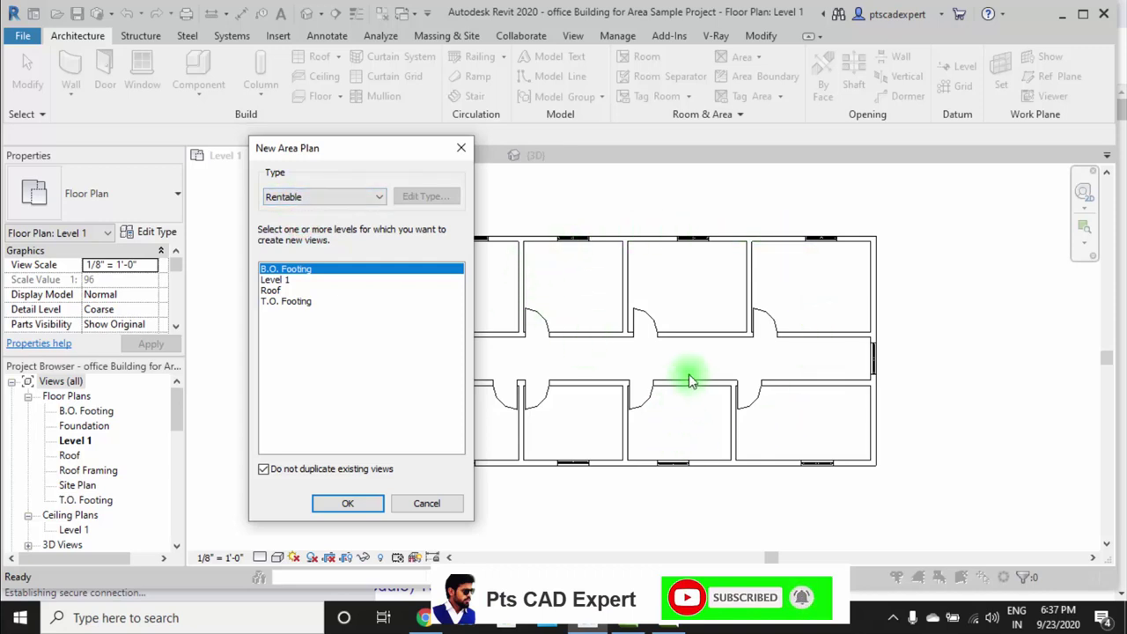
drag(393, 152, 337, 155)
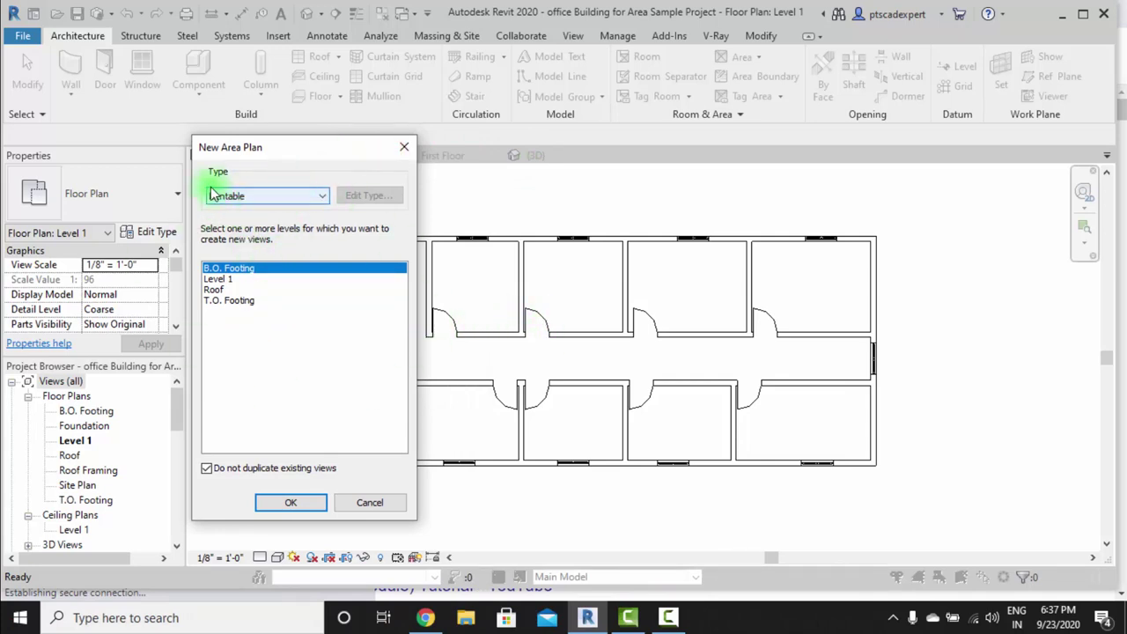
click(226, 279)
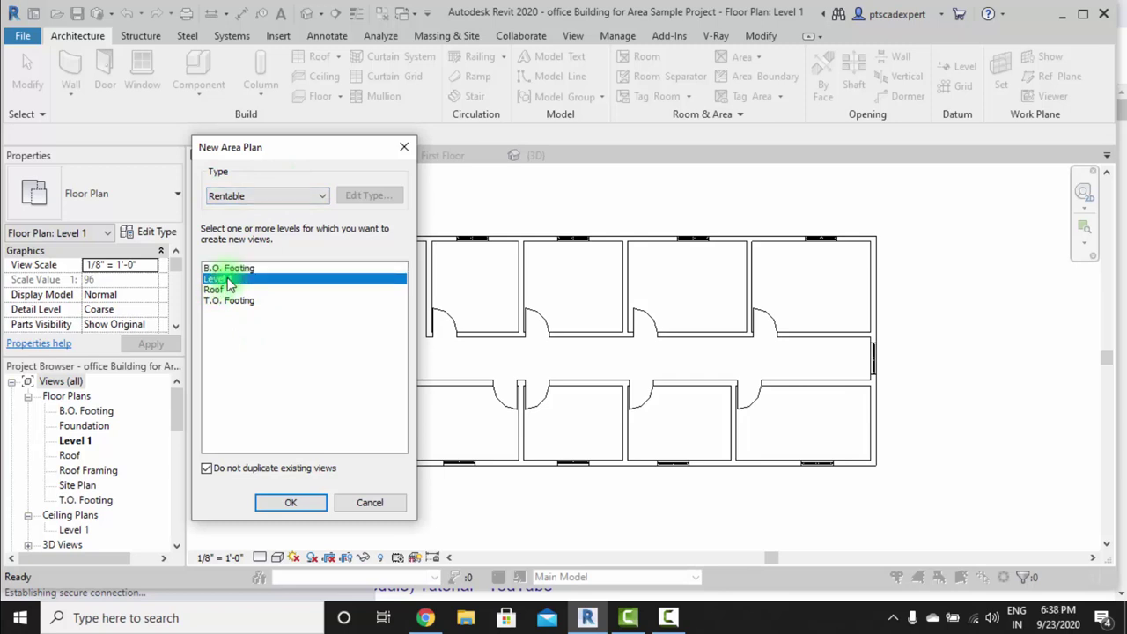
click(290, 505)
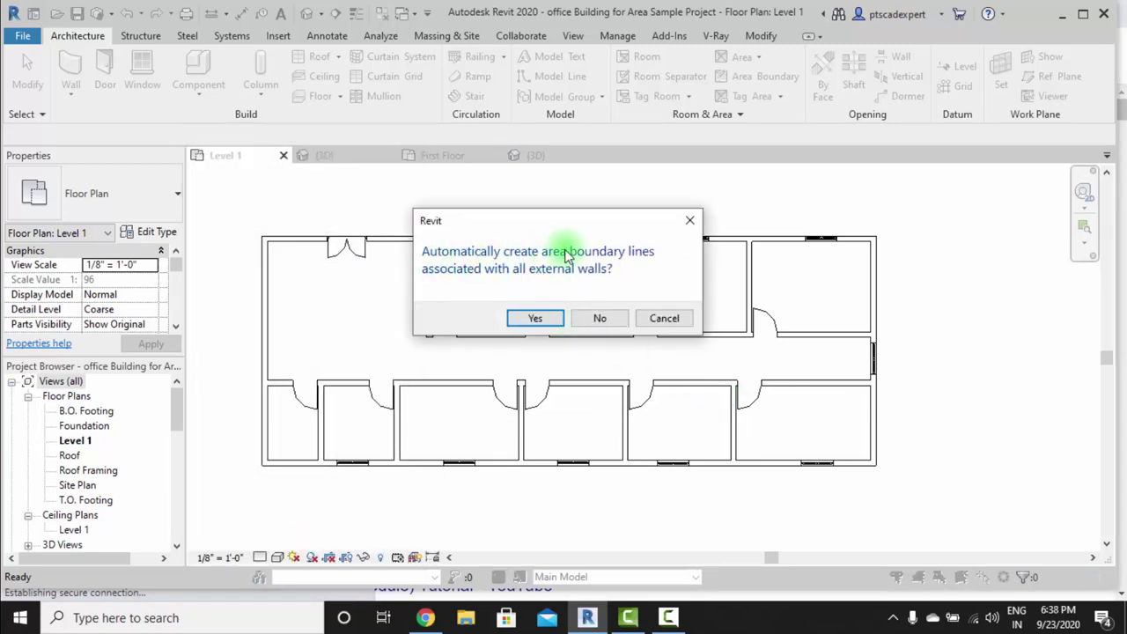
drag(548, 221, 522, 238)
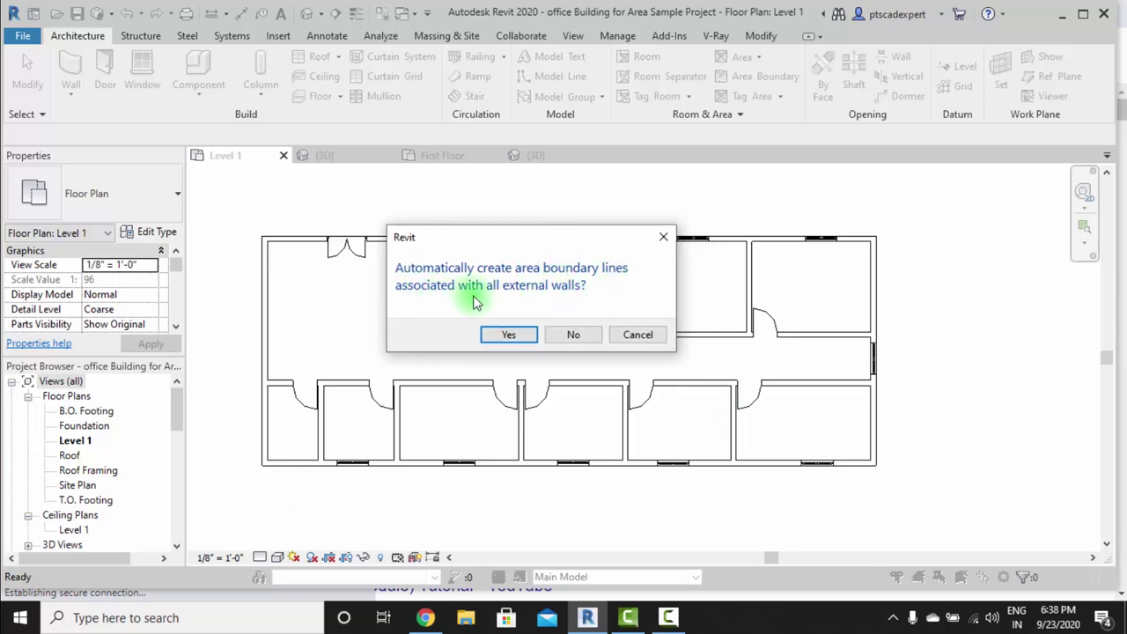
Step: Accept auto-created boundary lines on external walls and expand Area Plans (Rentable) to find Level 1
click(516, 334)
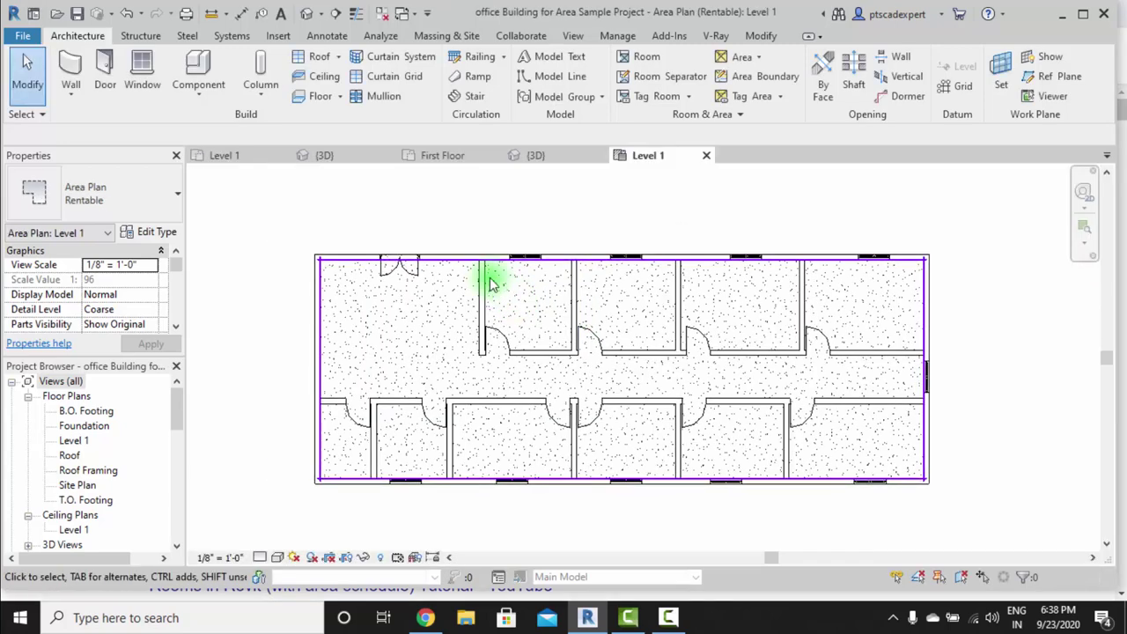
drag(180, 400, 177, 516)
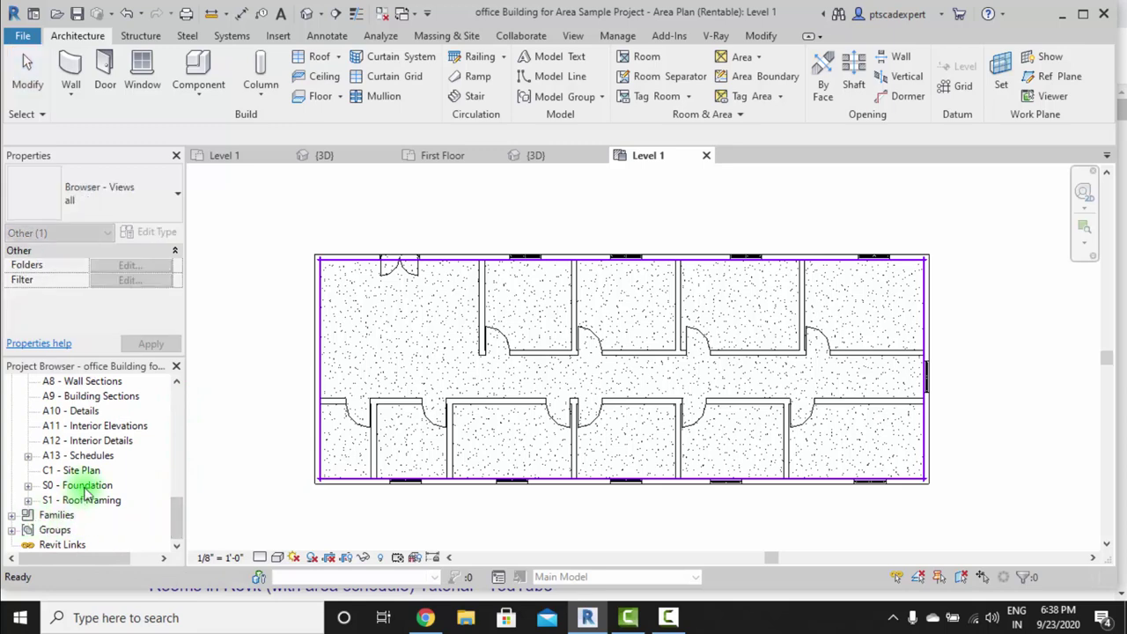
scroll(142, 486, up, 2)
scroll(139, 480, up, 1)
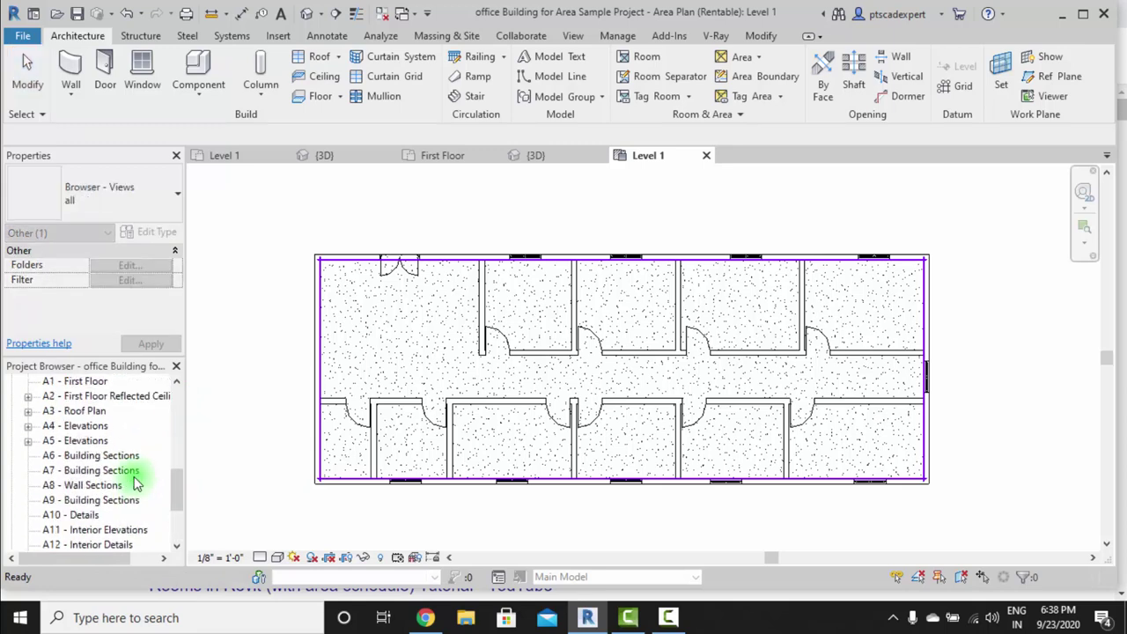
scroll(139, 480, up, 2)
scroll(88, 477, up, 2)
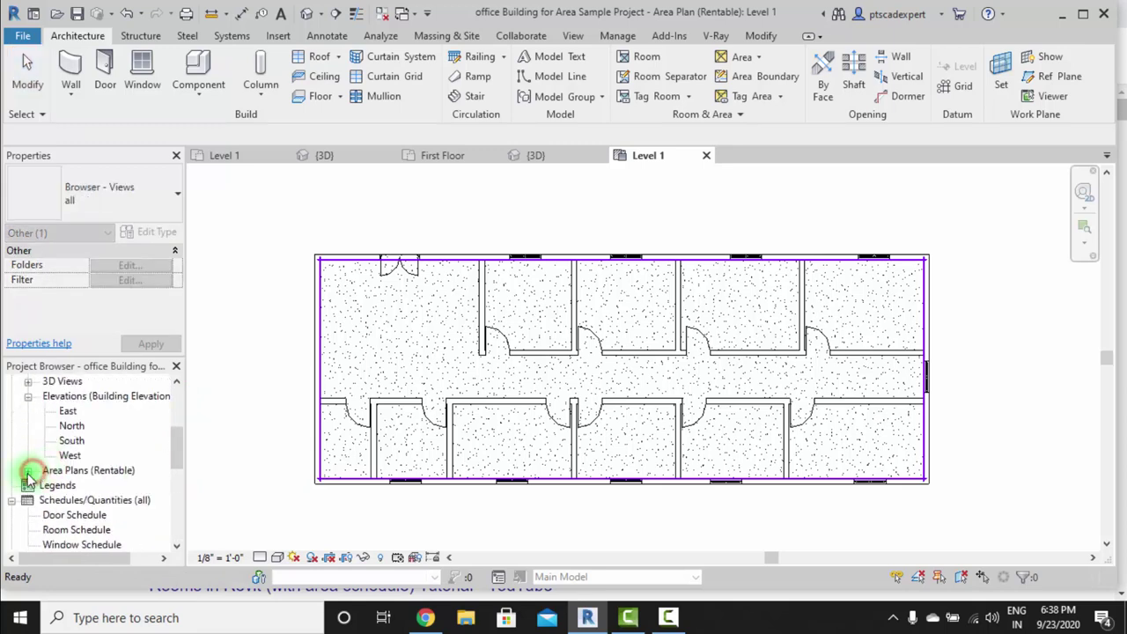
click(28, 472)
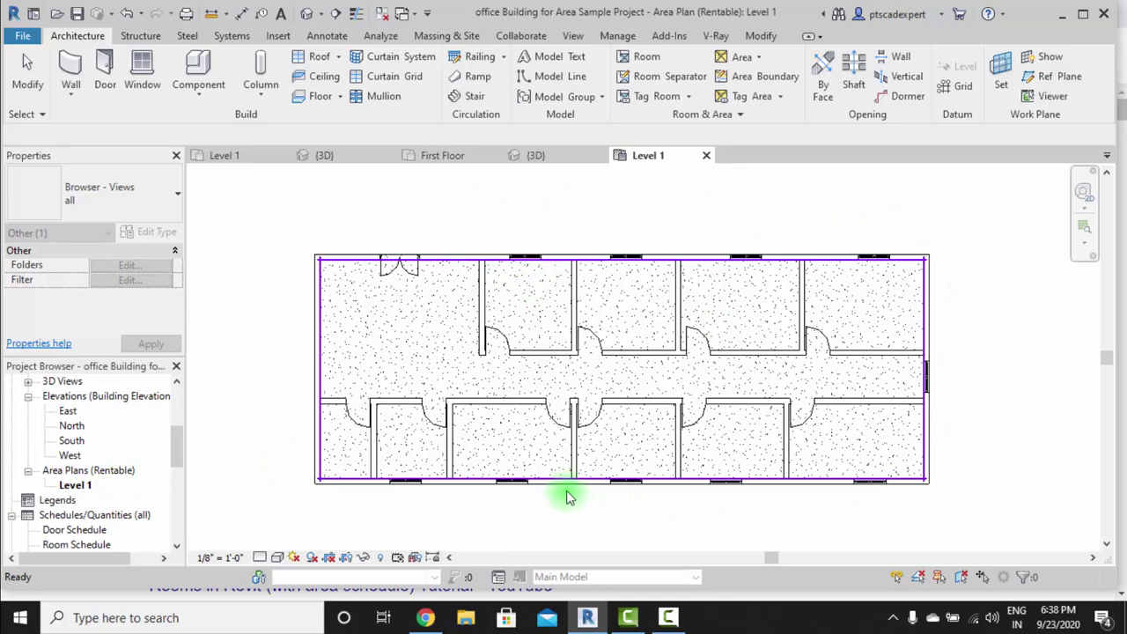
click(652, 339)
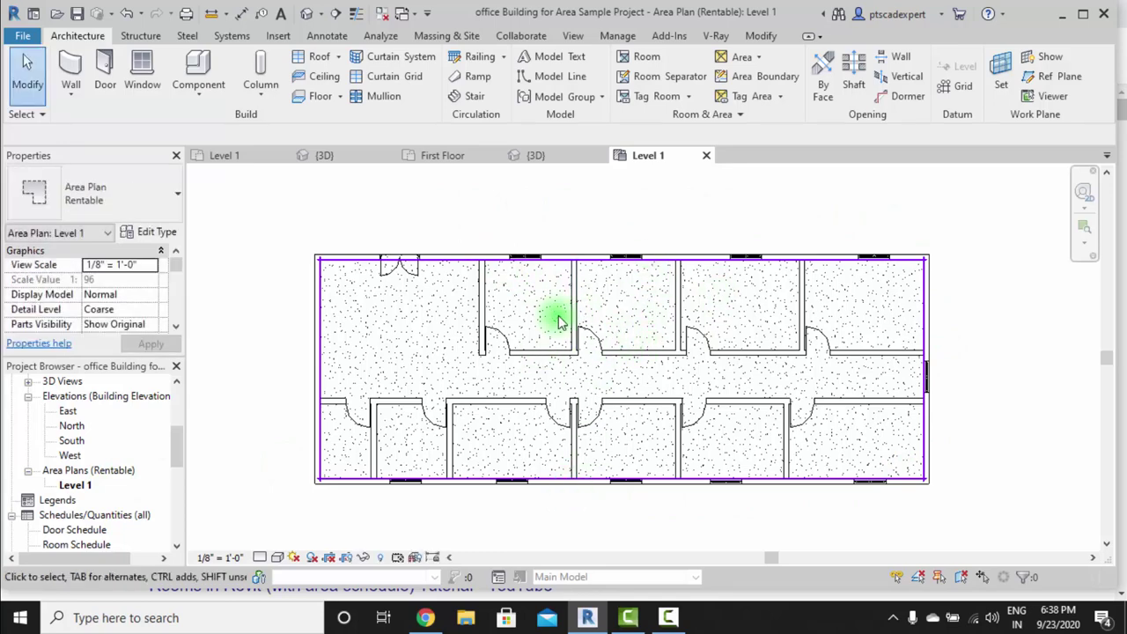
middle_drag(604, 312, 585, 310)
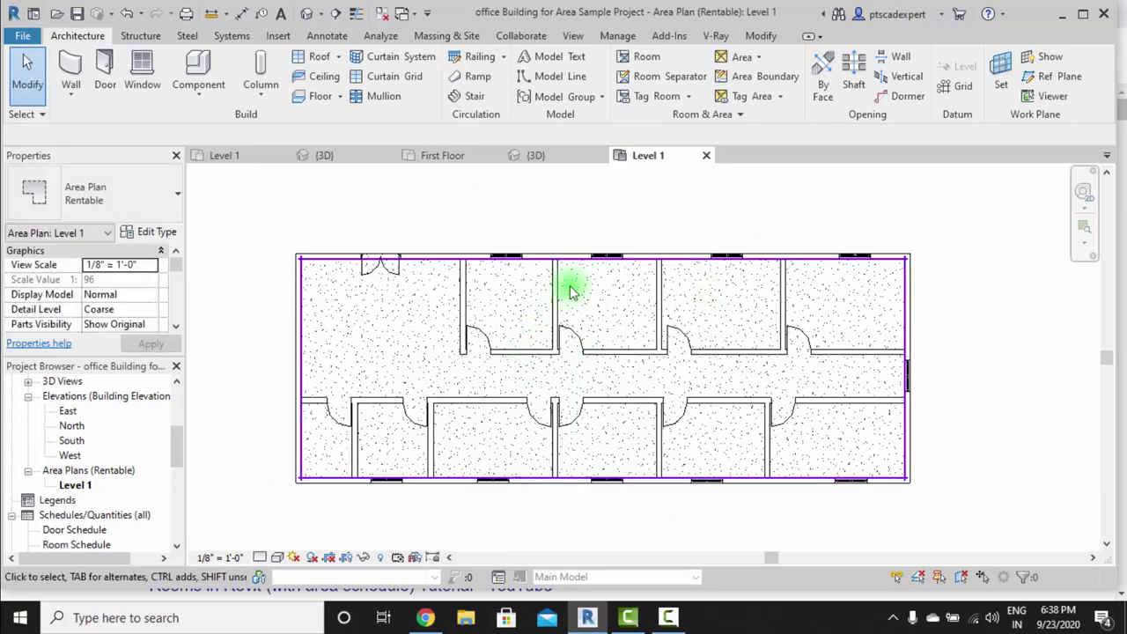
drag(176, 440, 176, 390)
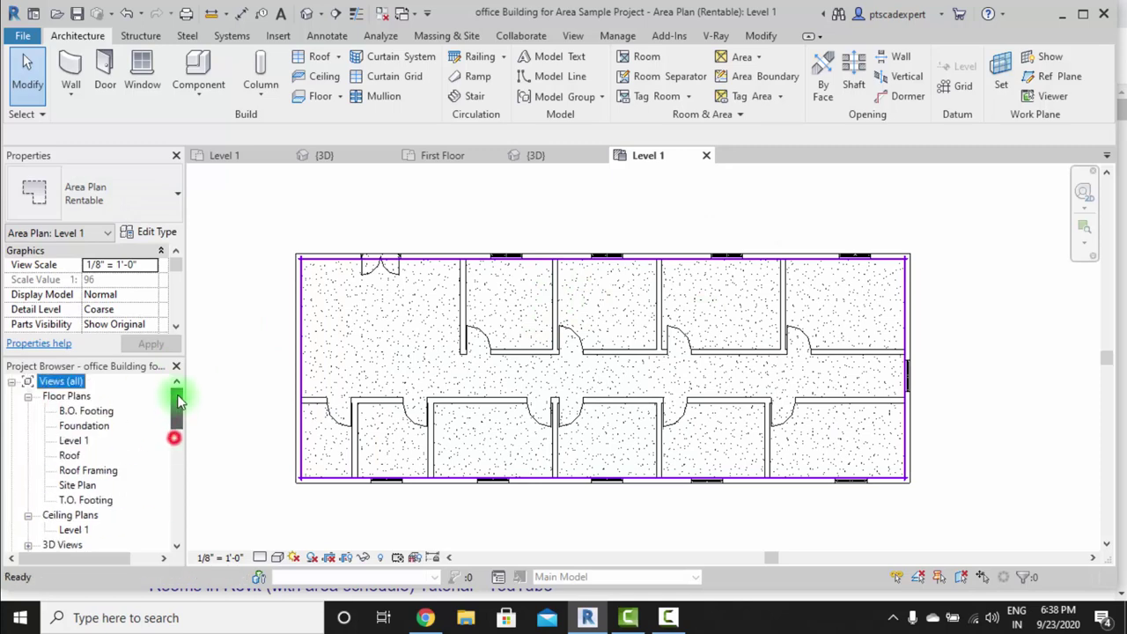
Step: From the Level 1 floor plan, create a Gross Building area plan with external-wall boundaries
double_click(74, 440)
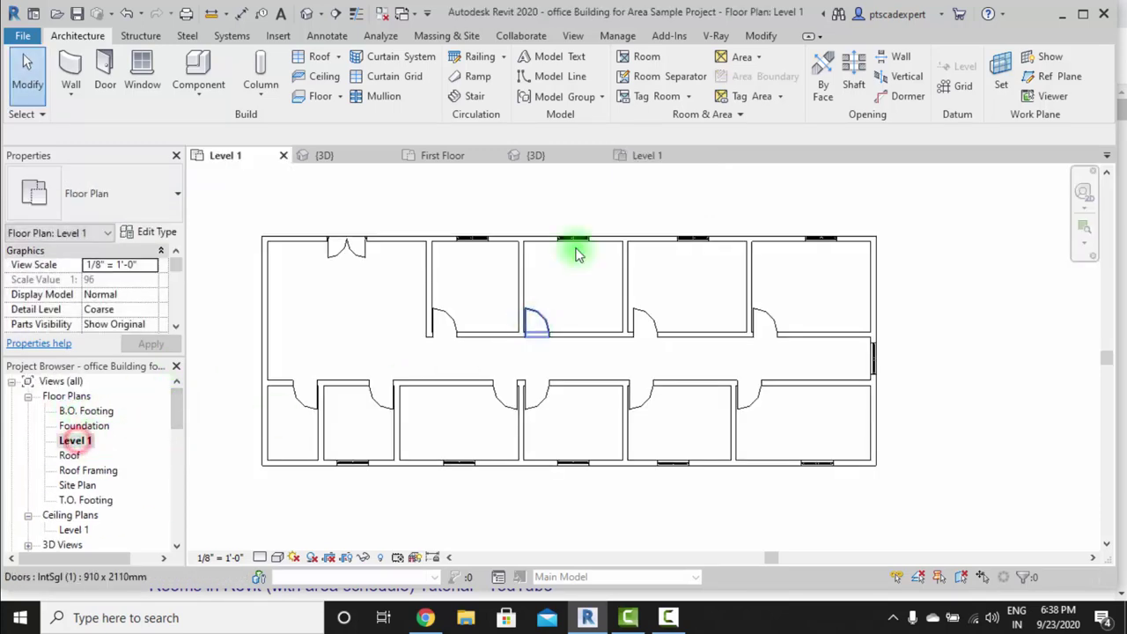
click(759, 57)
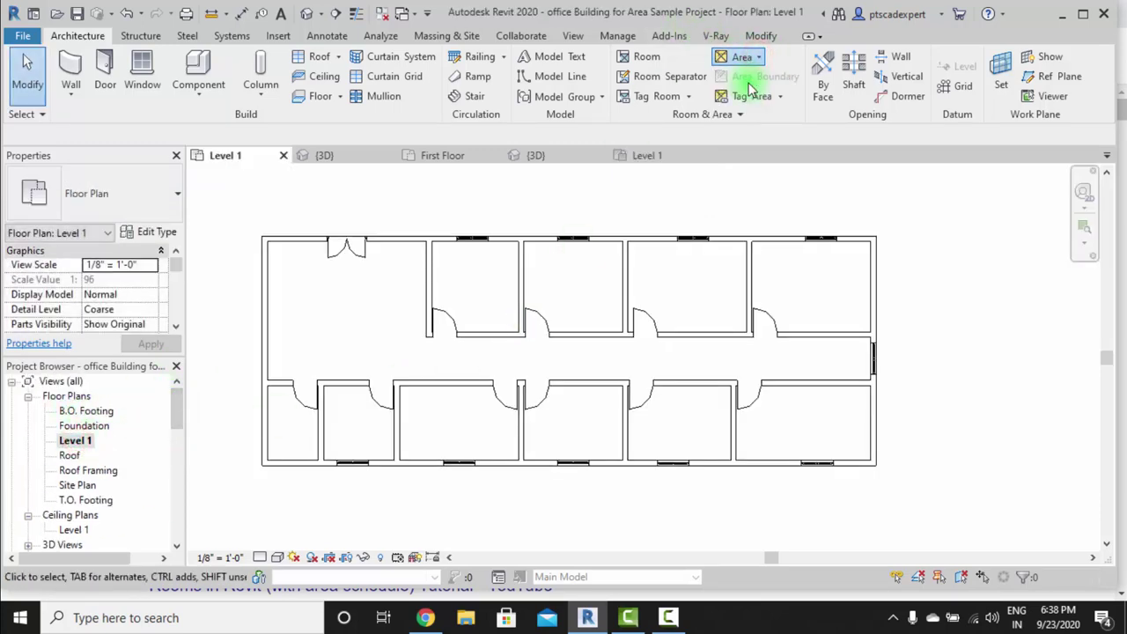
click(753, 84)
click(267, 195)
click(256, 212)
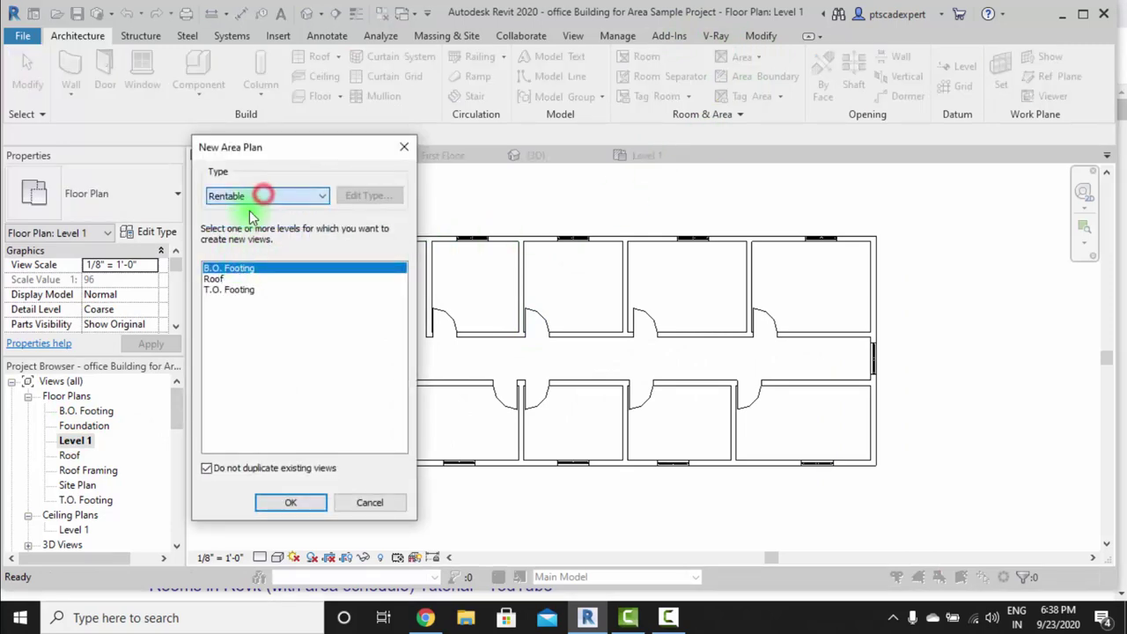
click(216, 280)
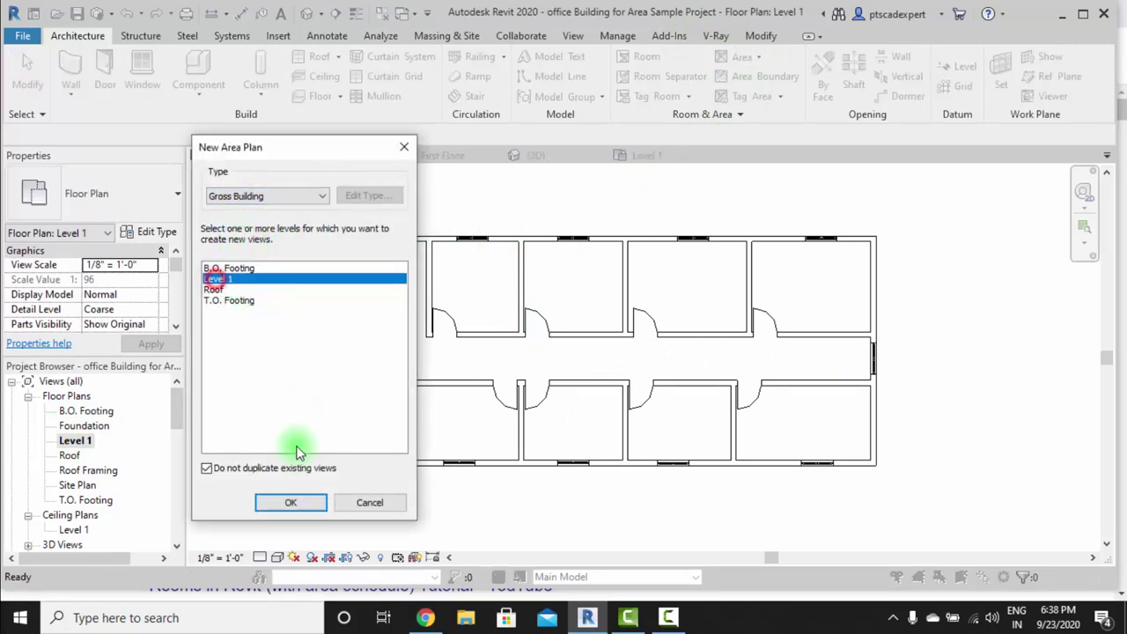
click(291, 502)
click(535, 326)
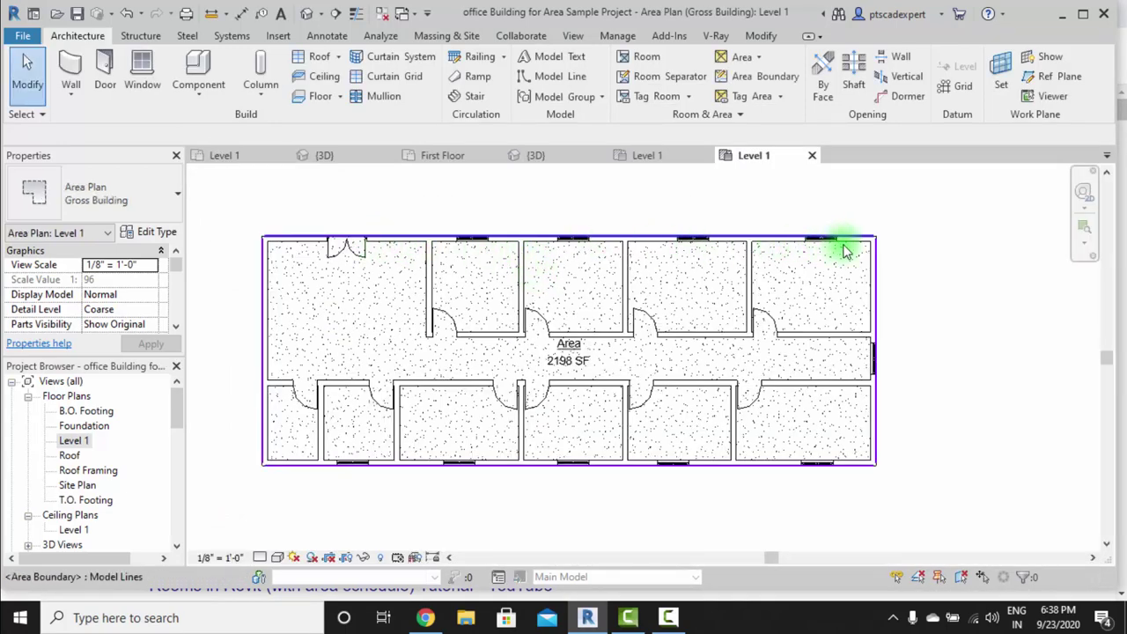
Step: Expand the Gross Building area plans group to show its Level 1 plan (2198 SF)
middle_click(495, 421)
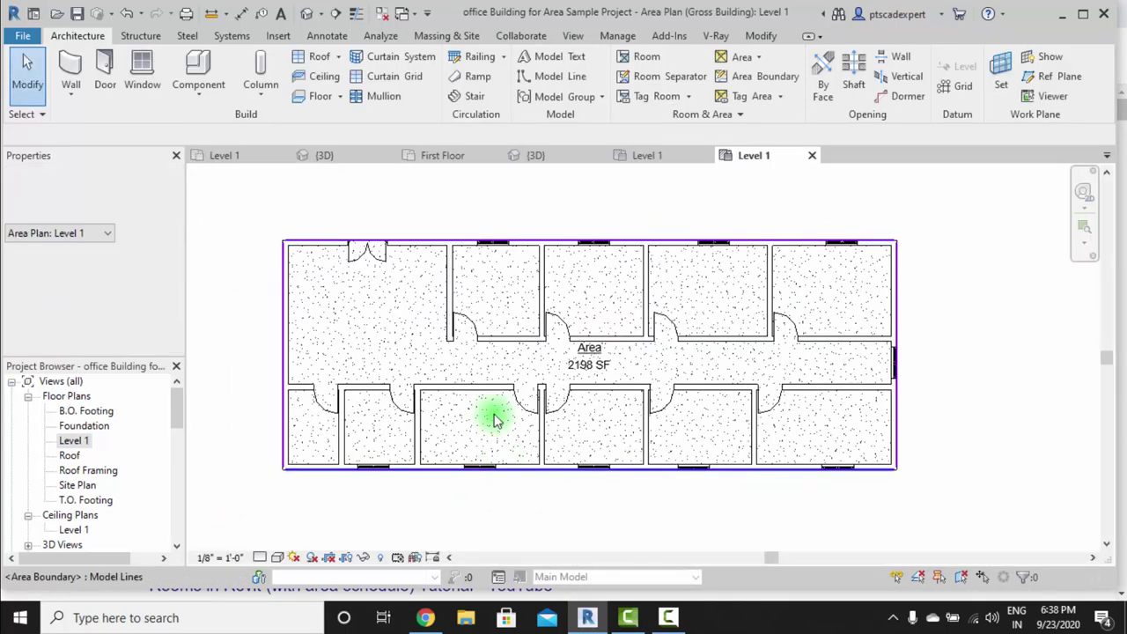
middle_drag(612, 377, 635, 386)
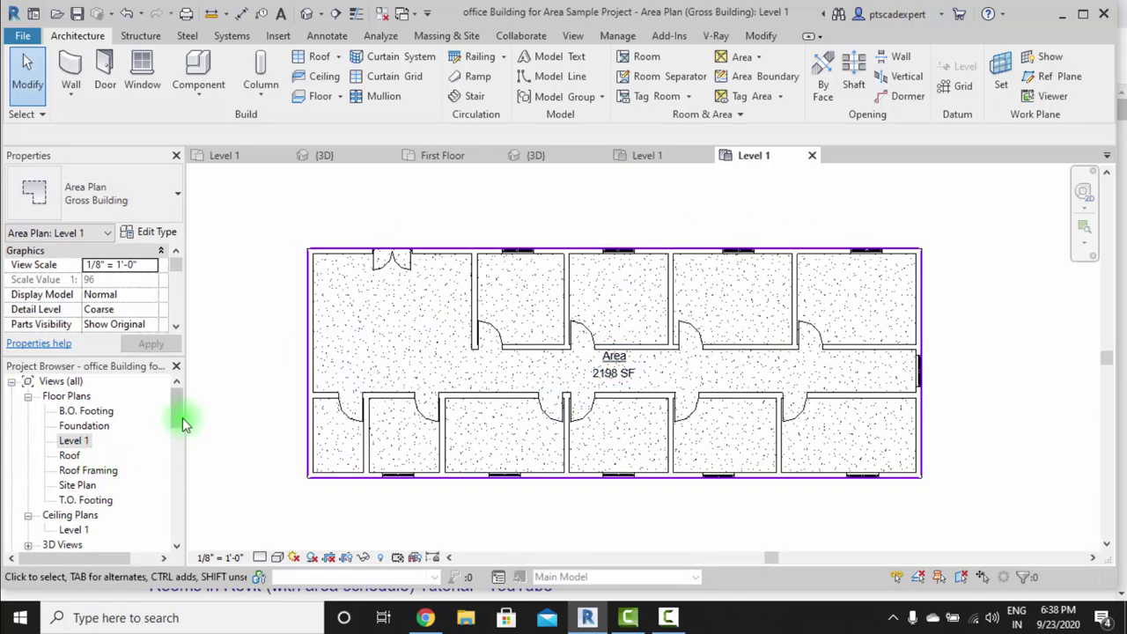
mouse_move(179, 413)
mouse_down()
mouse_move(183, 526)
mouse_move(180, 449)
mouse_up()
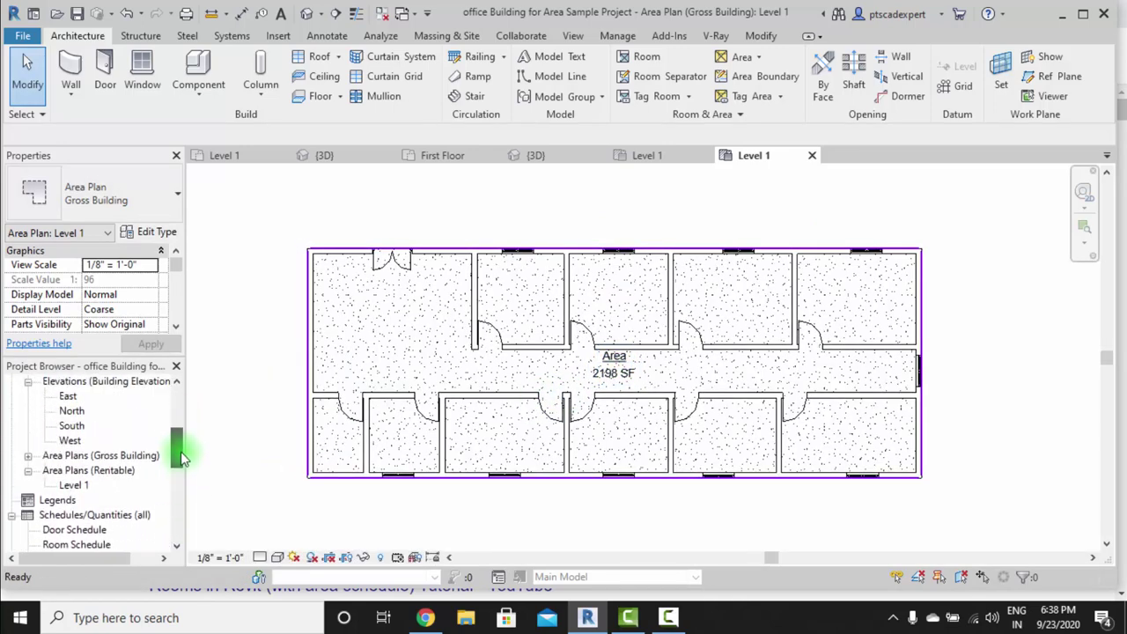
click(29, 455)
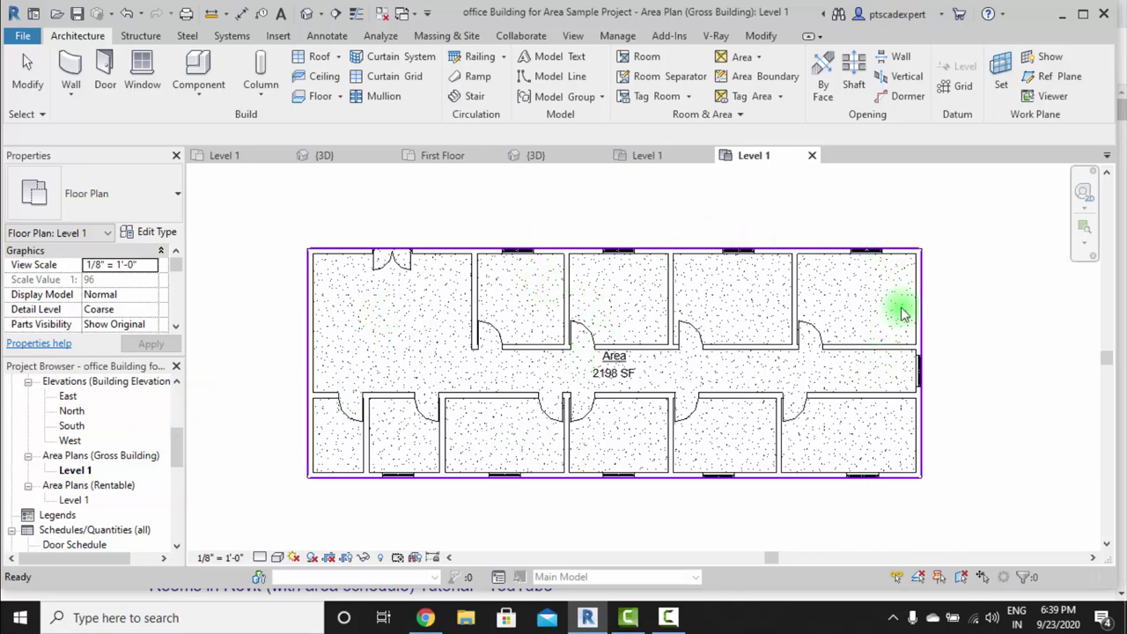
scroll(608, 375, up, 3)
scroll(628, 391, down, 2)
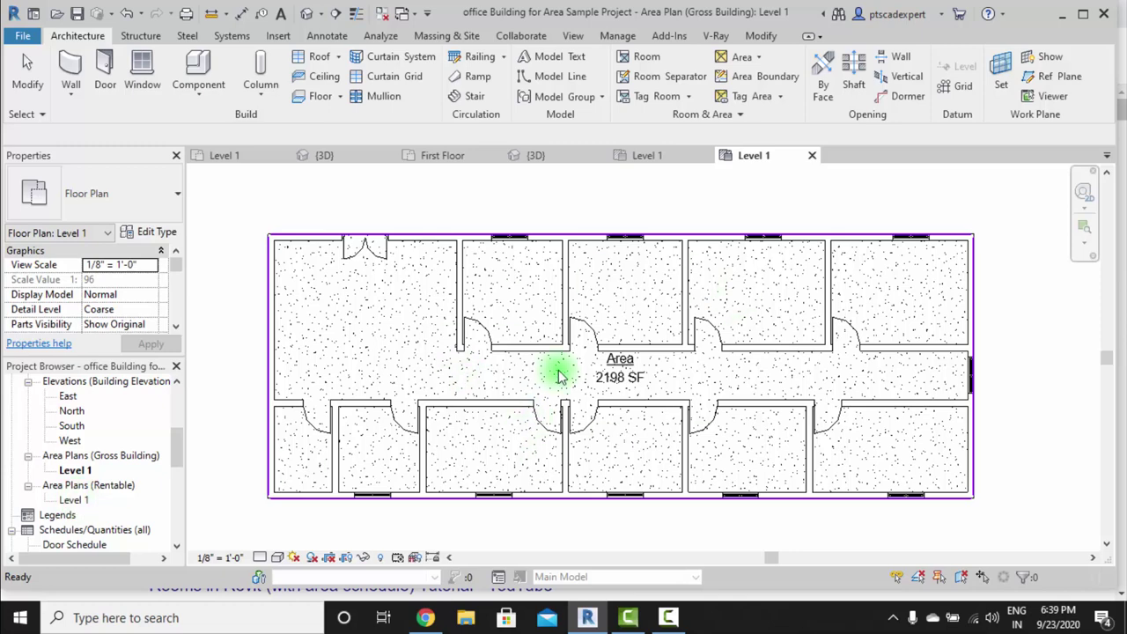
double_click(74, 501)
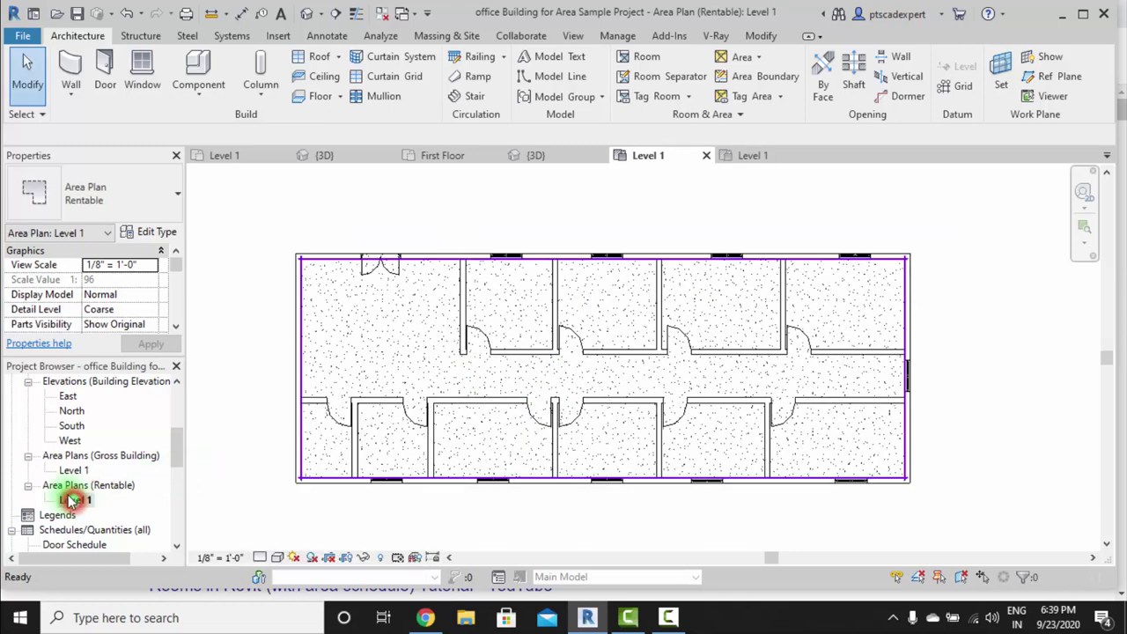
middle_drag(594, 367, 642, 365)
click(764, 59)
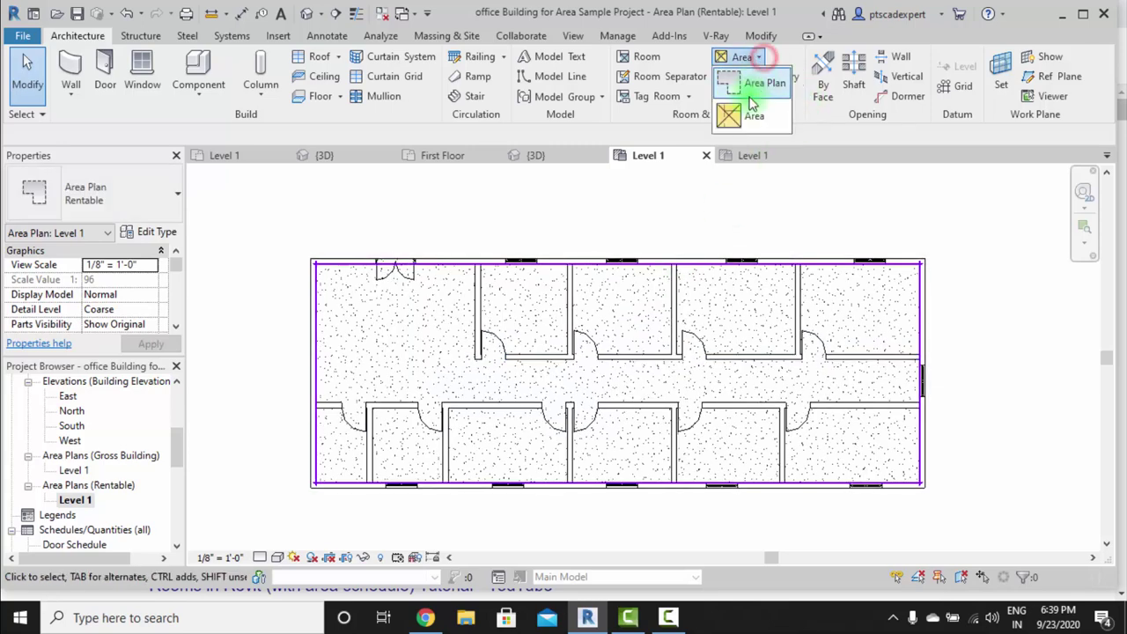
click(749, 112)
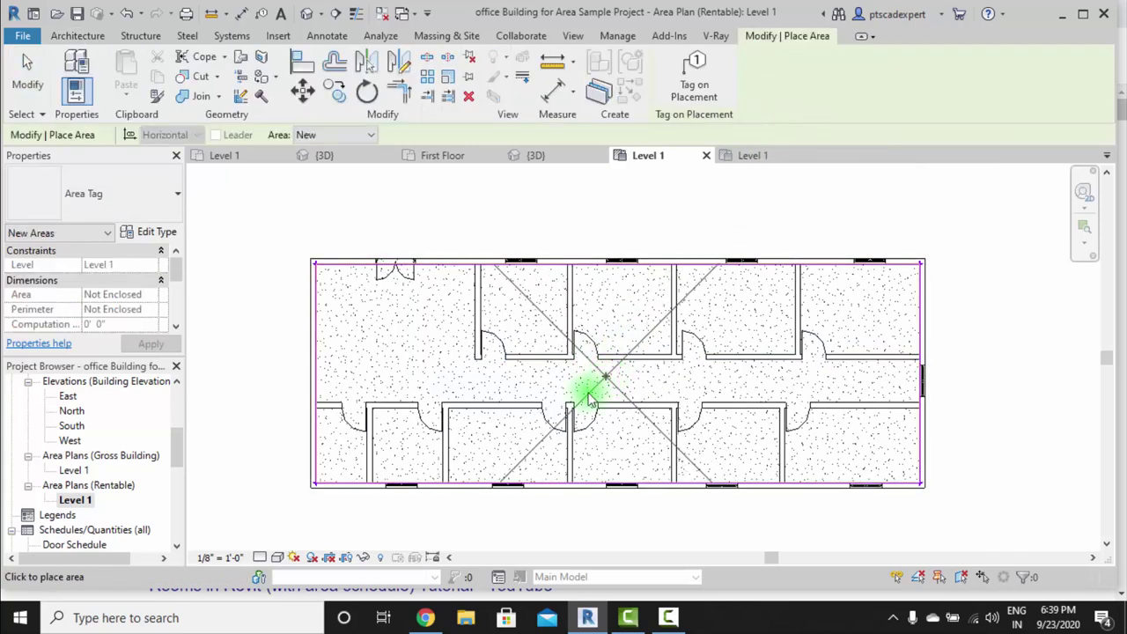
click(410, 341)
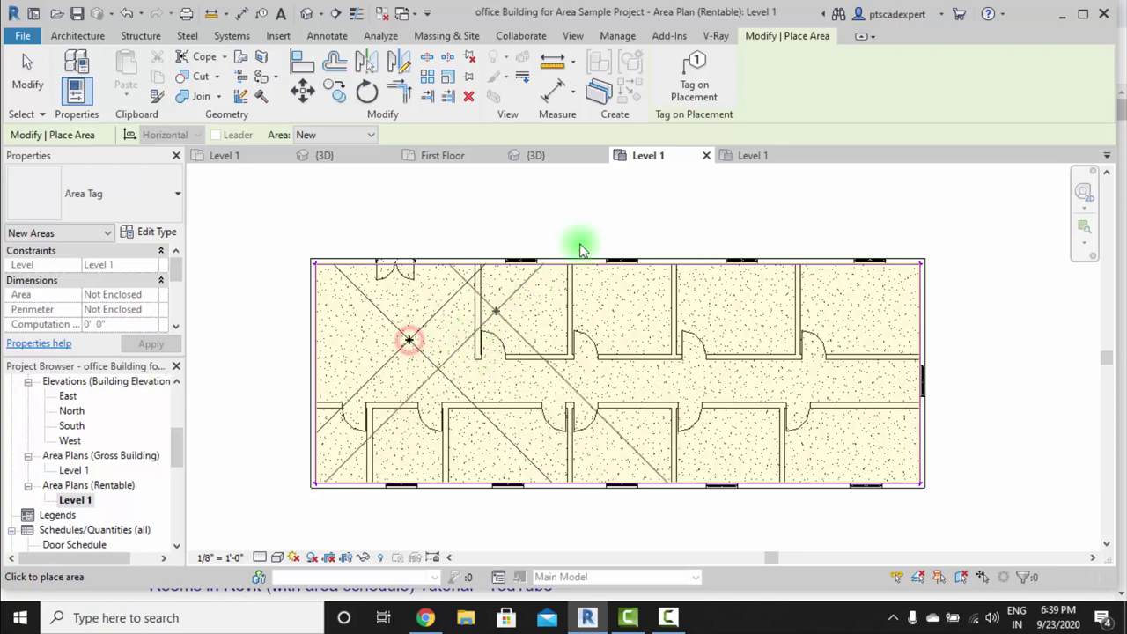
key(Escape)
key(Escape)
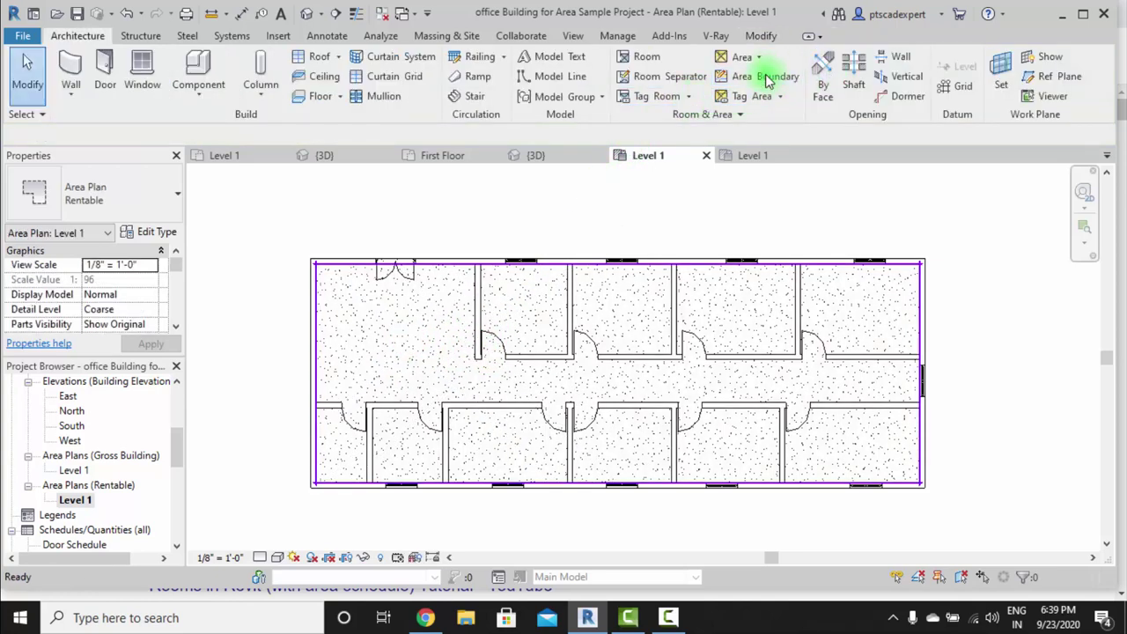
click(405, 308)
scroll(426, 324, up, 1)
scroll(430, 327, up, 2)
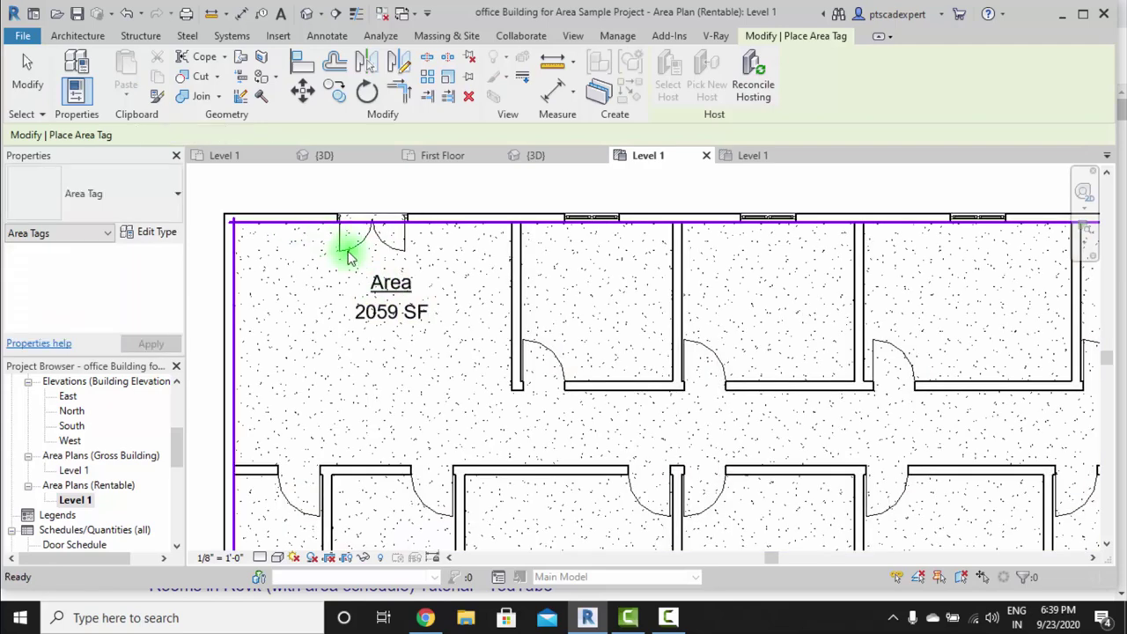
key(Escape)
key(Escape)
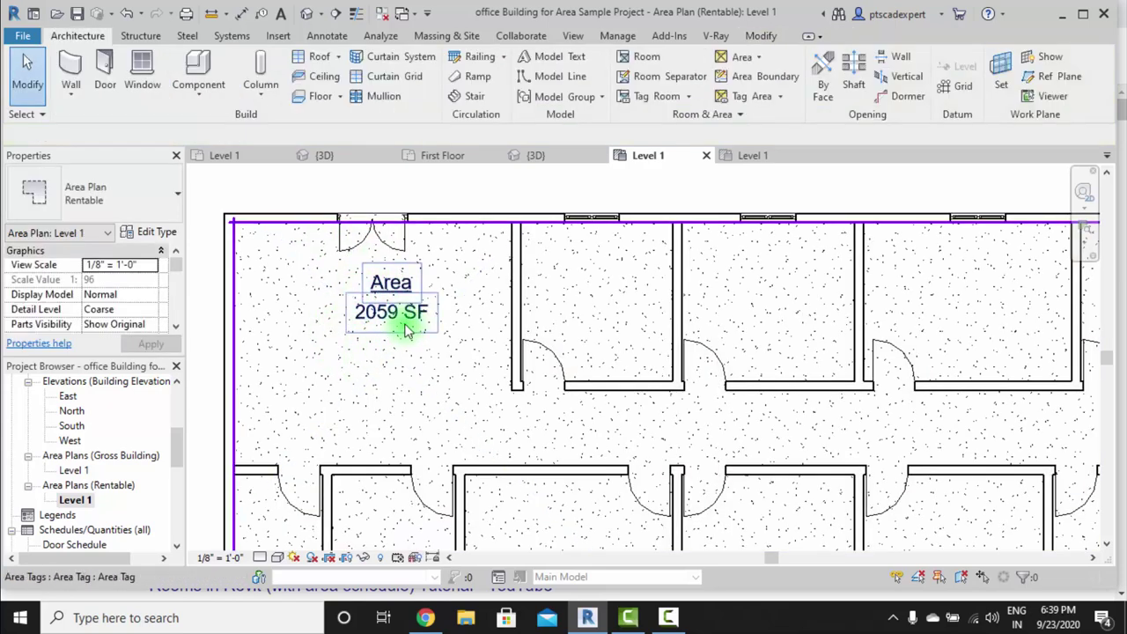
scroll(422, 318, down, 2)
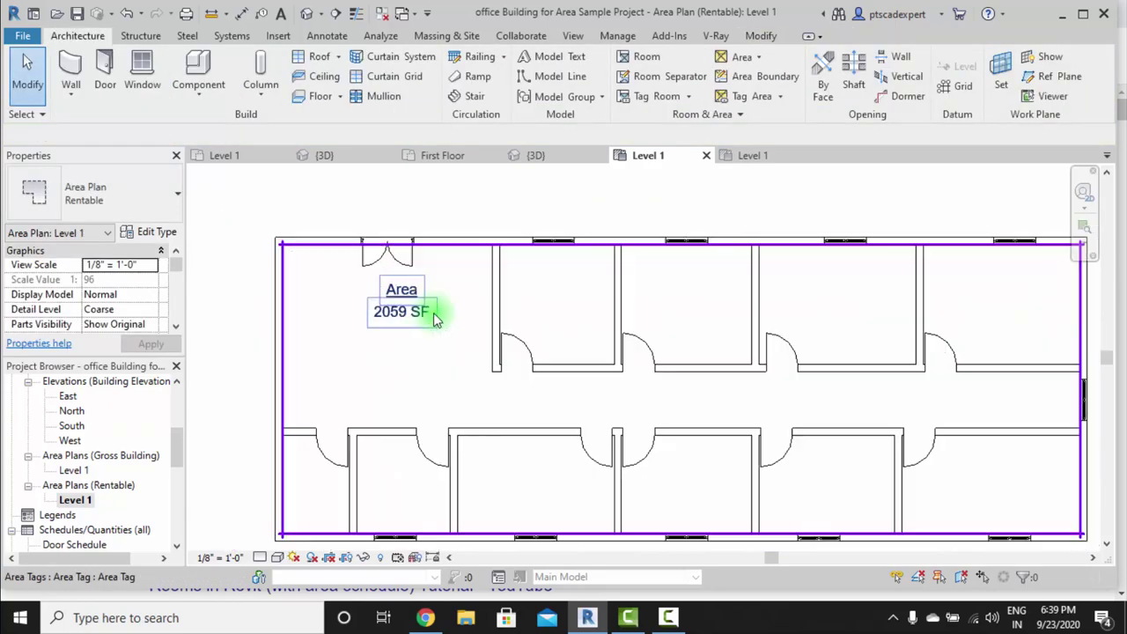
scroll(516, 352, down, 1)
scroll(493, 353, down, 1)
mouse_move(490, 351)
middle_down()
mouse_move(536, 370)
mouse_move(540, 309)
middle_up()
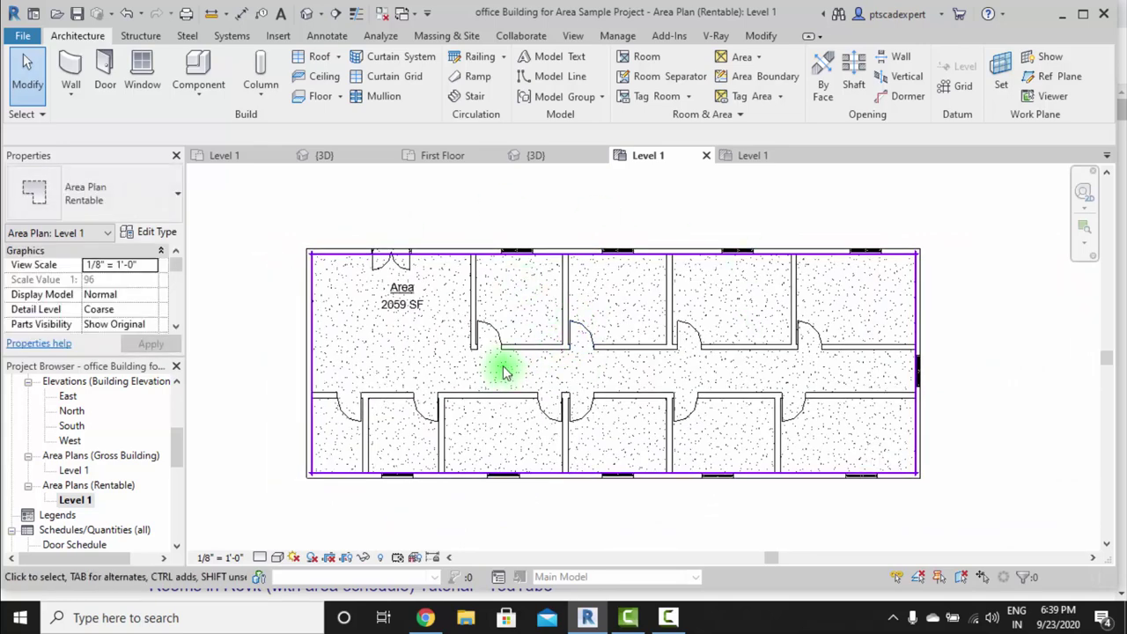
scroll(547, 373, up, 1)
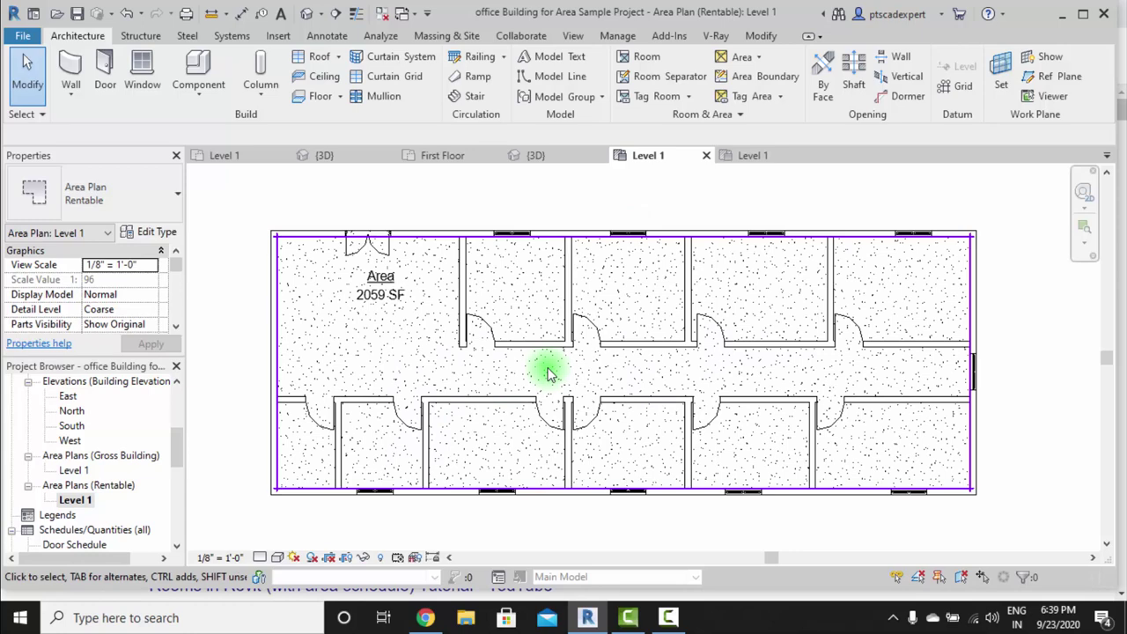
middle_drag(548, 373, 596, 344)
scroll(566, 423, down, 1)
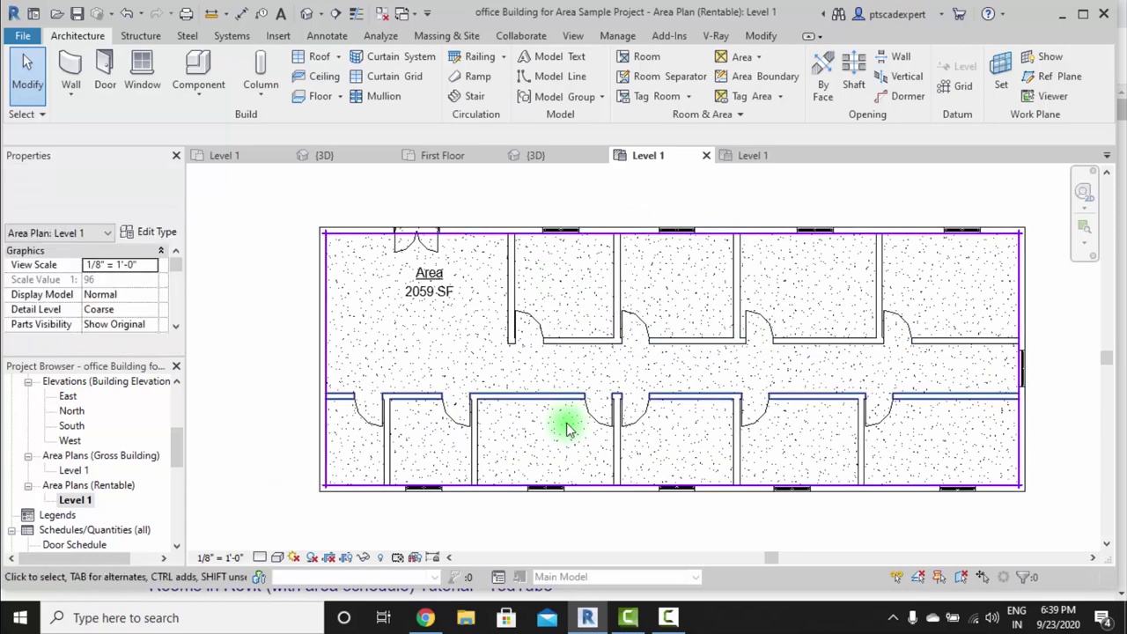
scroll(659, 384, down, 1)
middle_drag(660, 384, 657, 385)
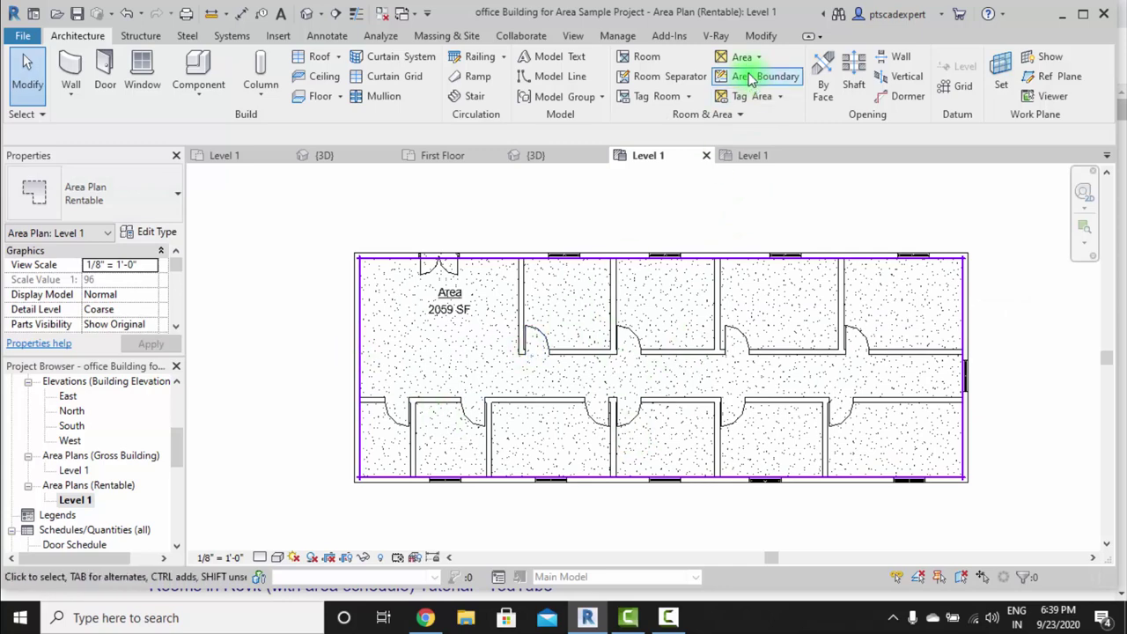
Step: Pick the upper and lower corridor walls and room walls as area boundaries, leaving 687 SF common area
click(743, 77)
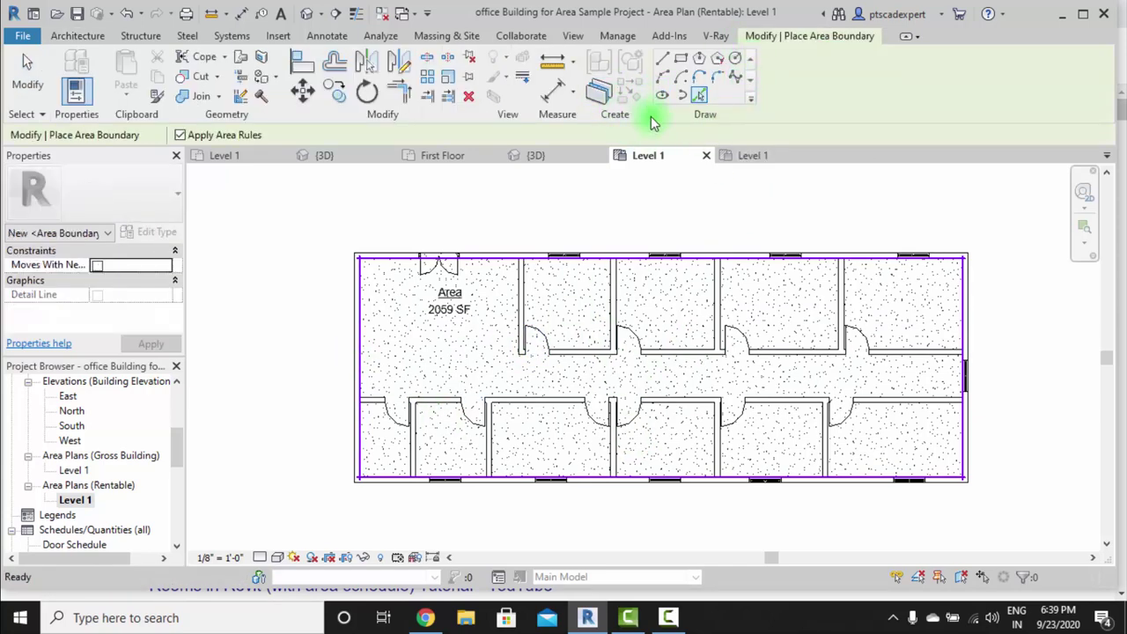
click(699, 96)
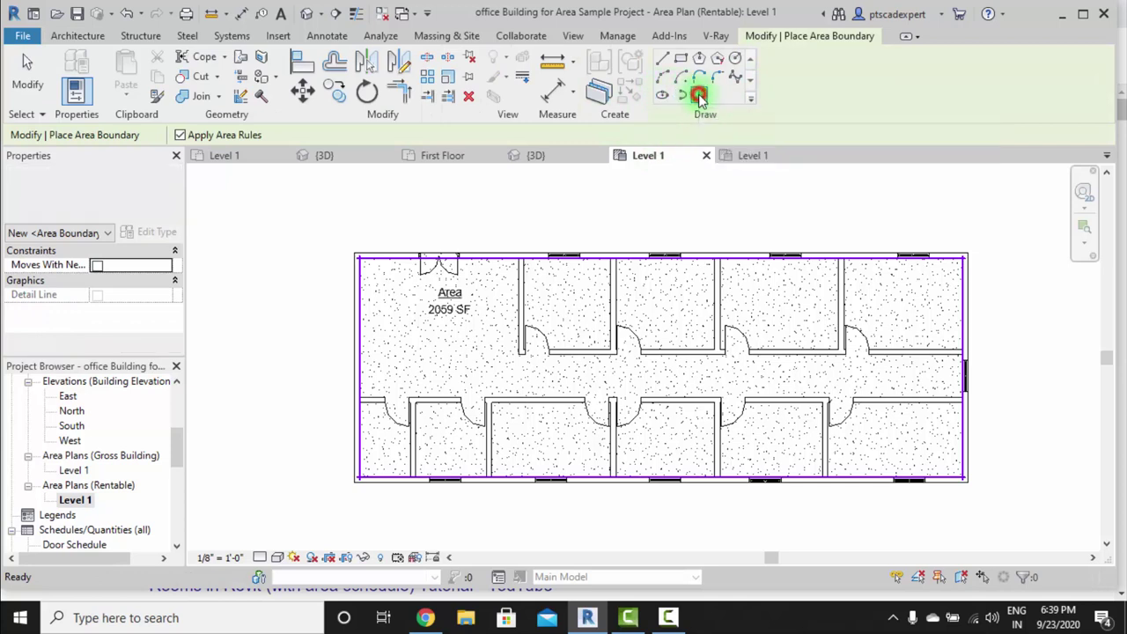
click(678, 351)
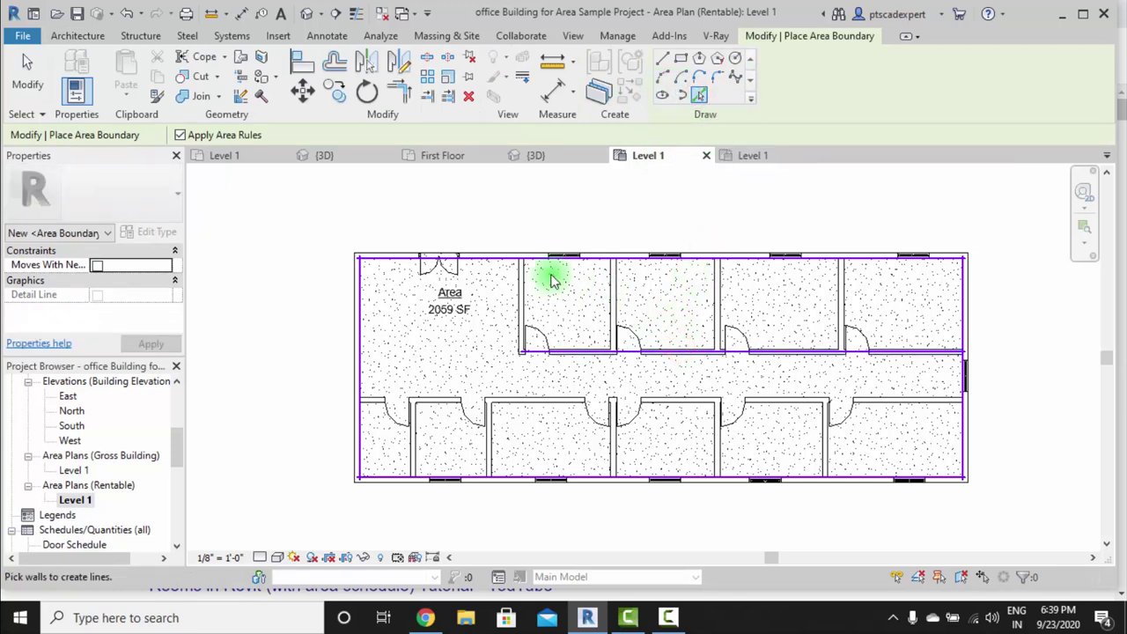
click(519, 293)
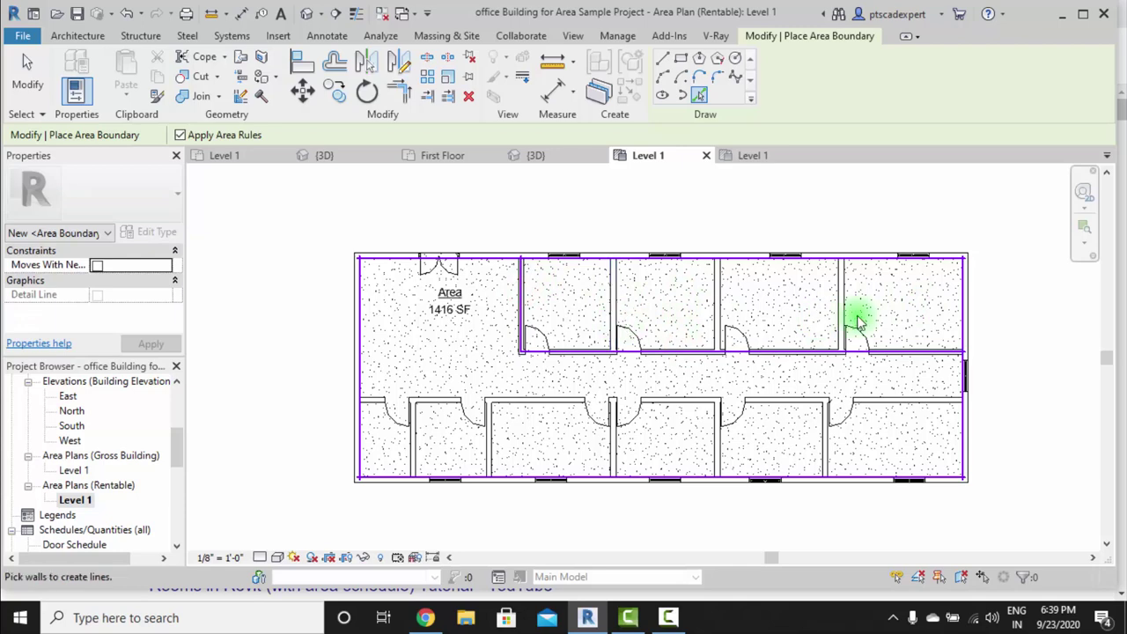
middle_drag(717, 372, 717, 302)
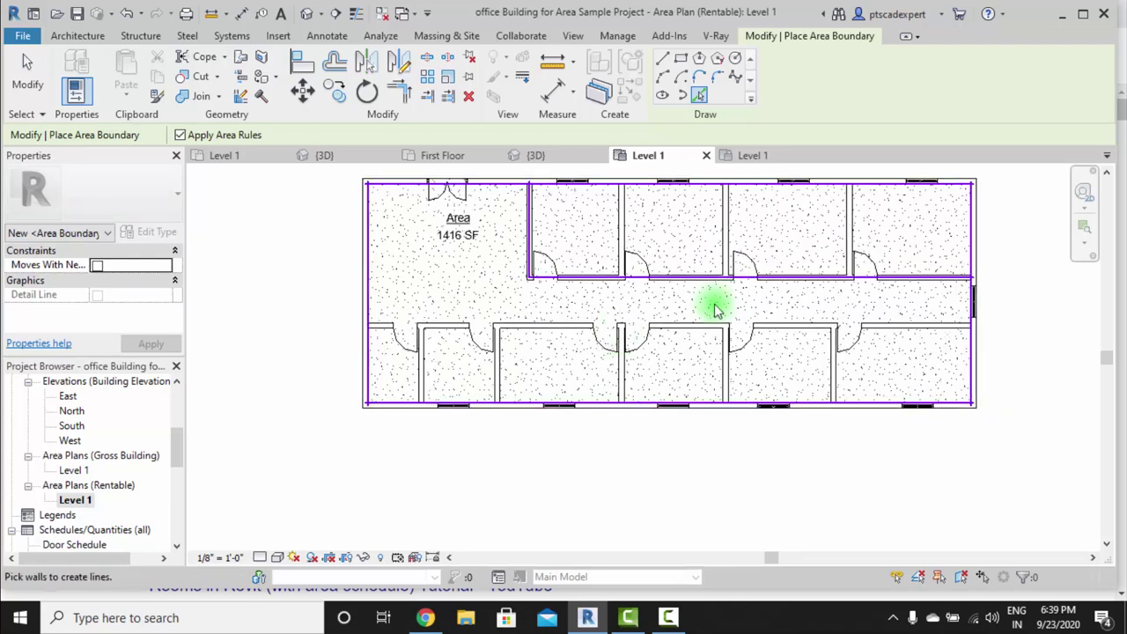
click(561, 336)
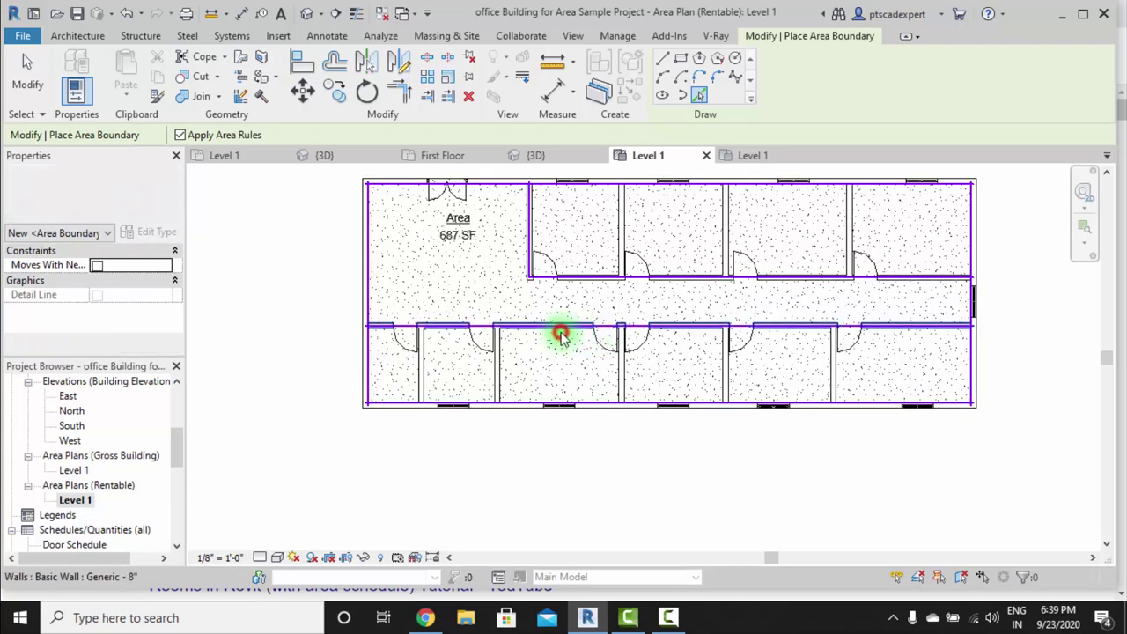
click(430, 377)
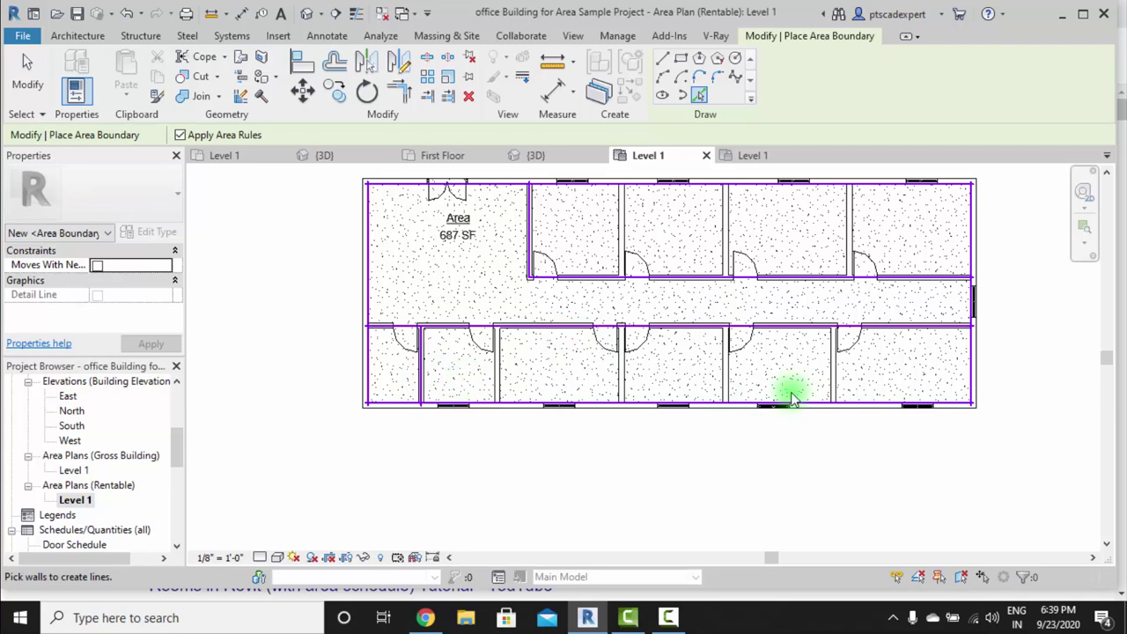
click(837, 370)
scroll(452, 273, up, 3)
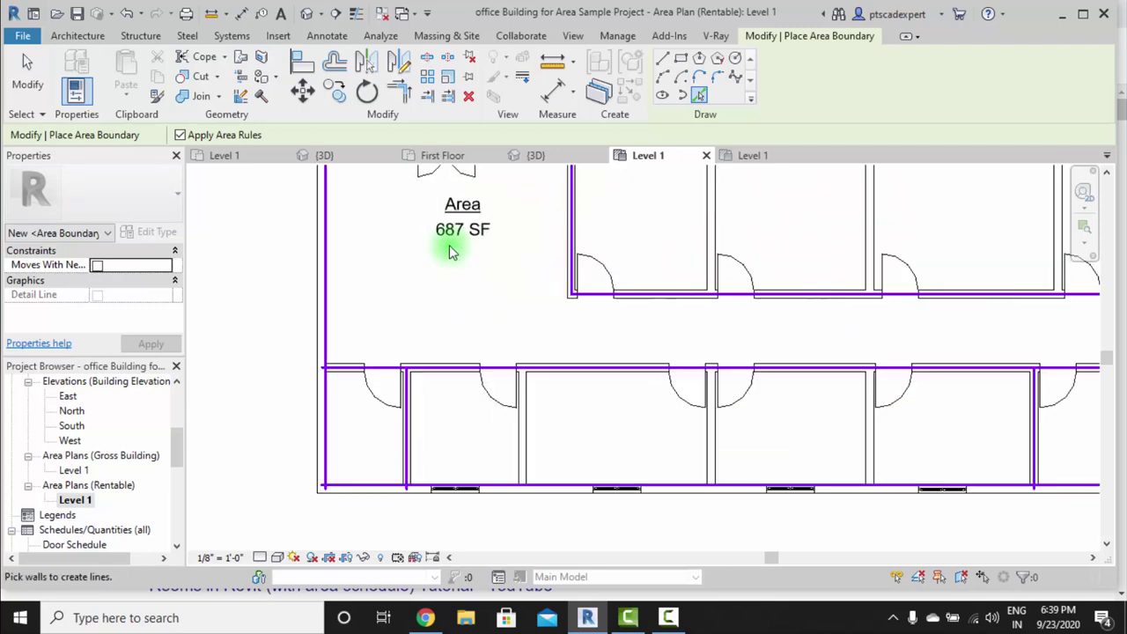
scroll(457, 252, down, 1)
key(Escape)
key(Escape)
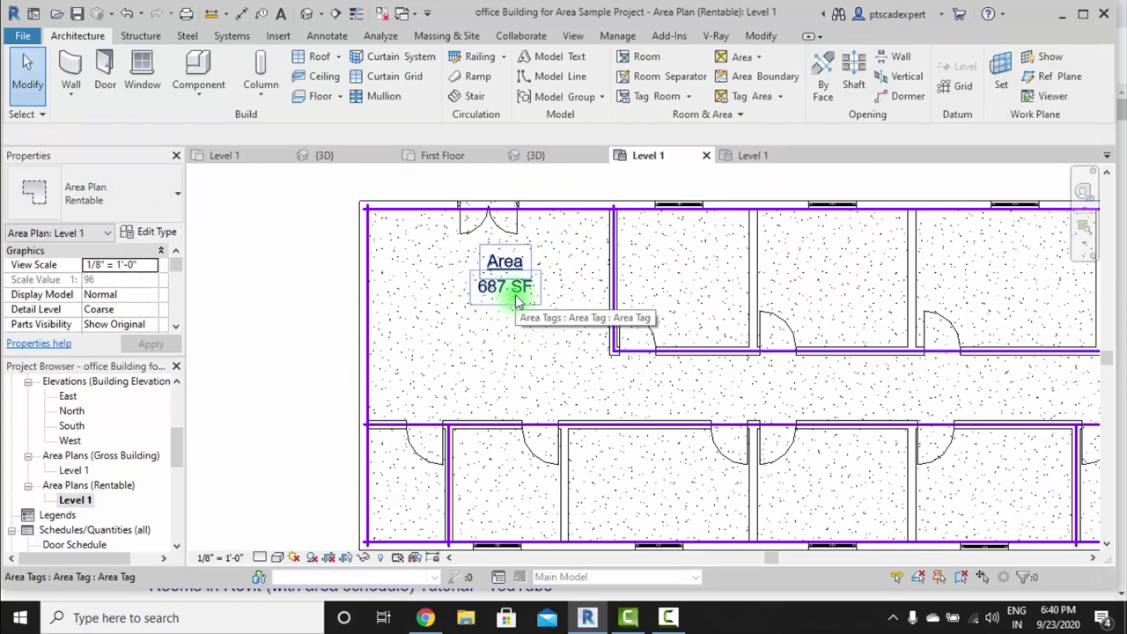
scroll(533, 297, down, 3)
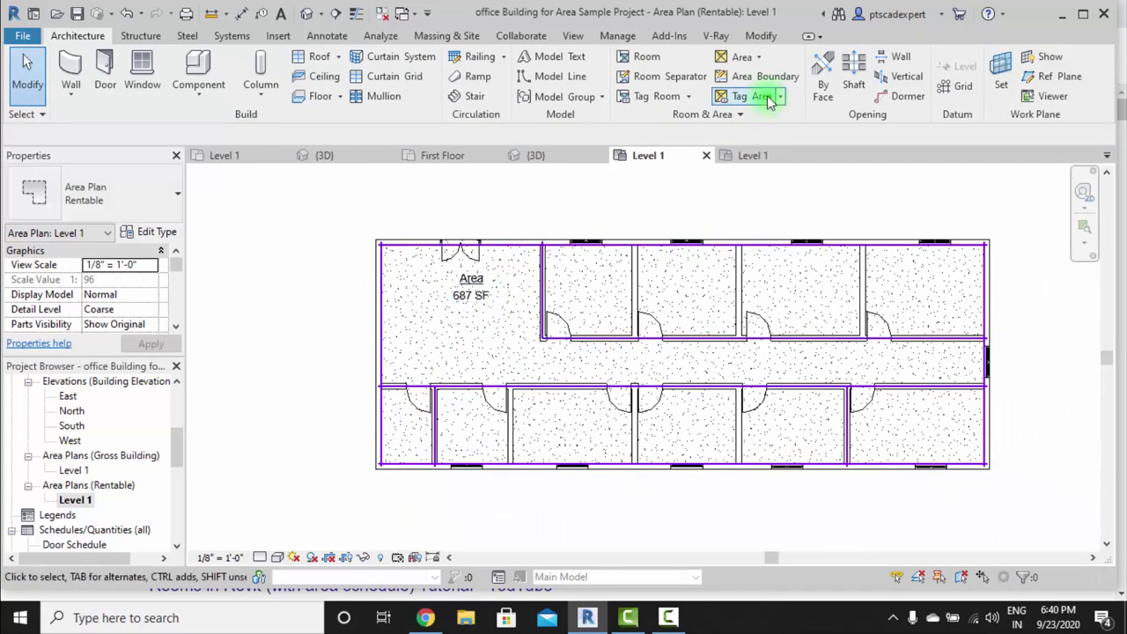
Step: Place new areas in the upper, lower-middle and bottom-right enclosed rooms
click(757, 56)
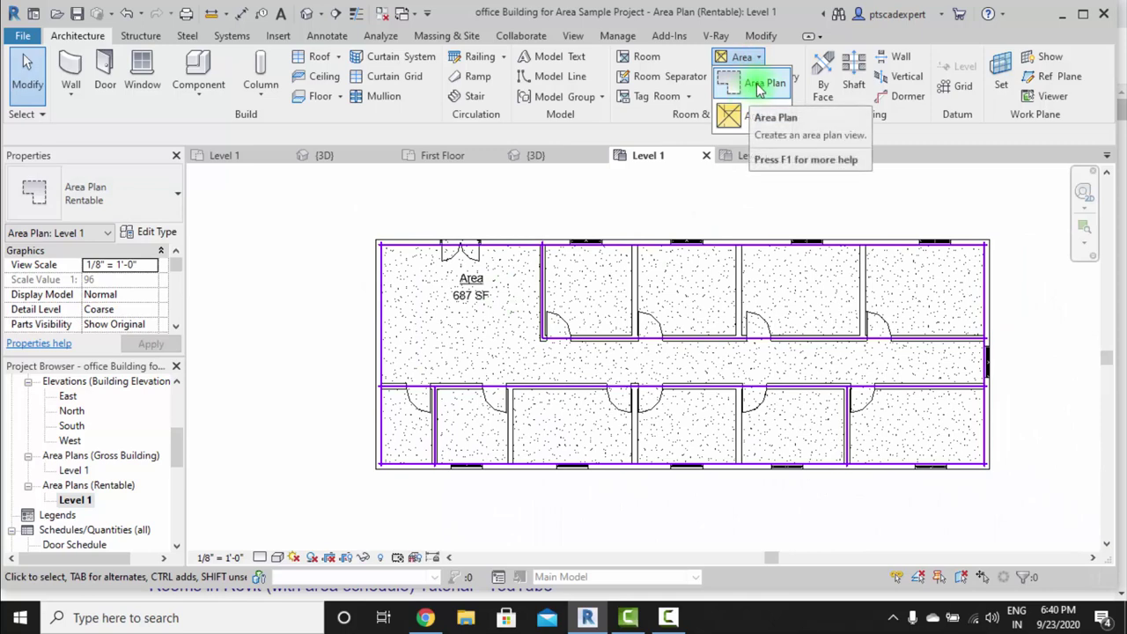
click(752, 117)
click(693, 290)
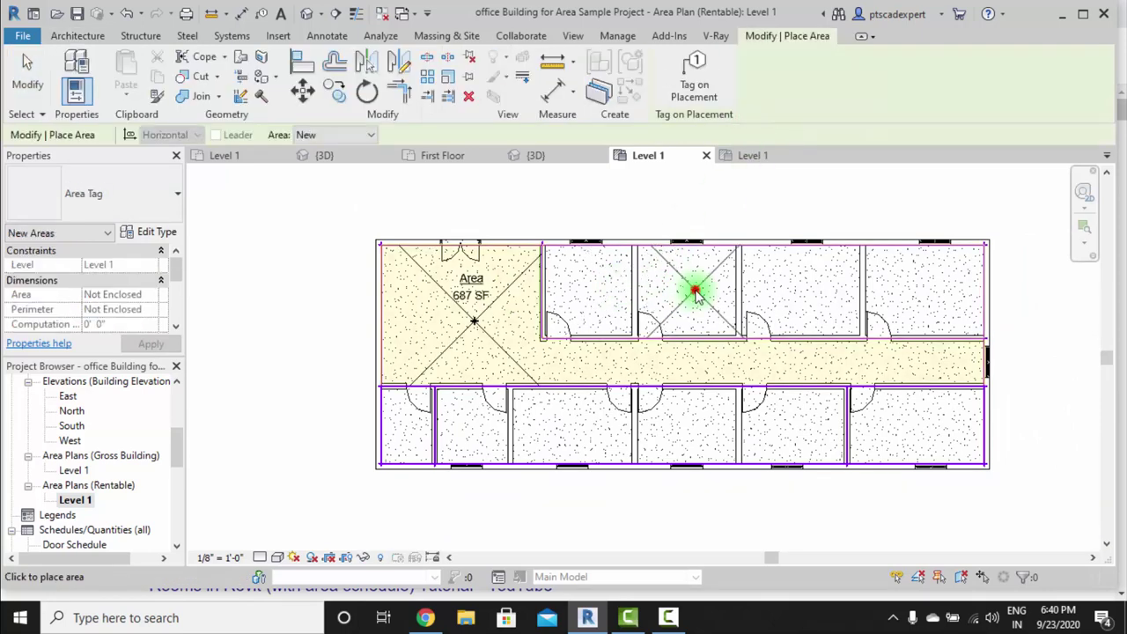
click(710, 438)
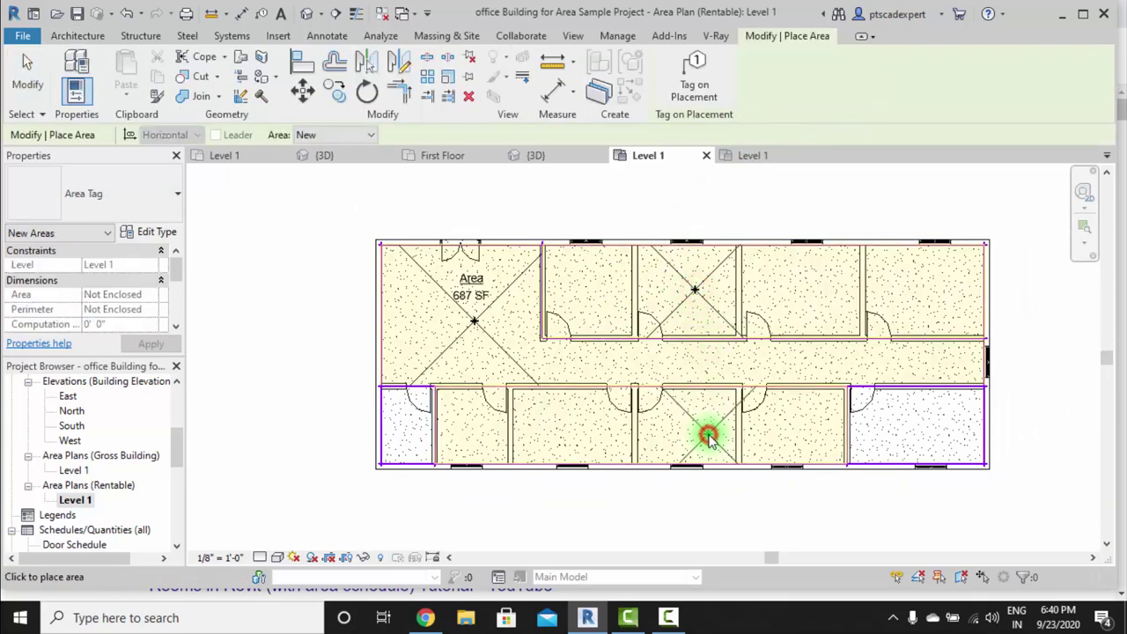
click(912, 434)
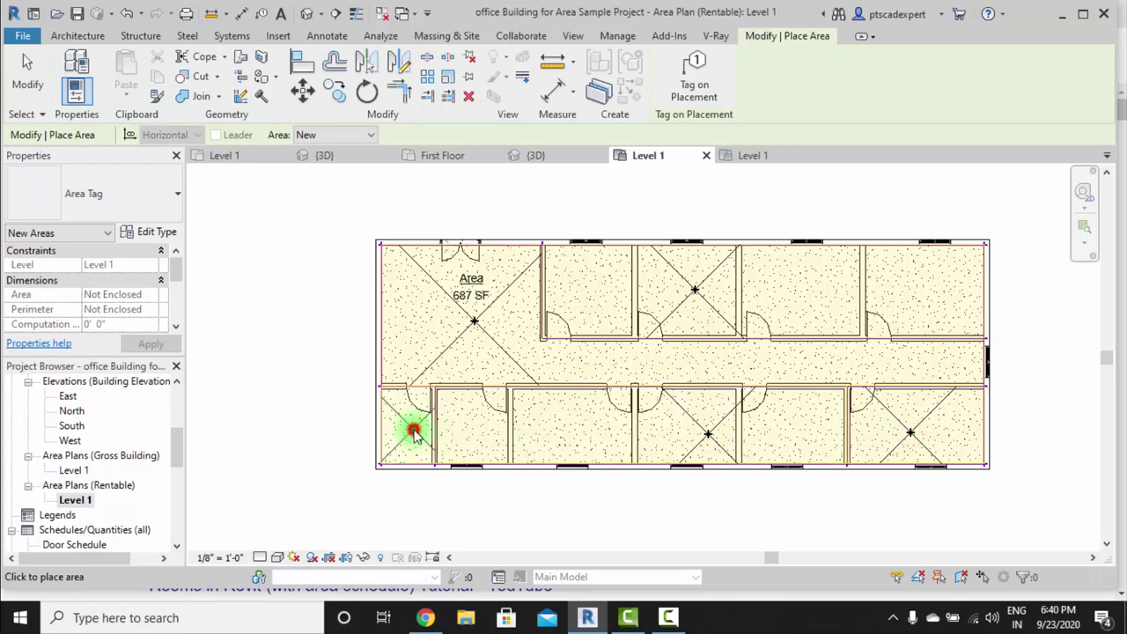
key(Escape)
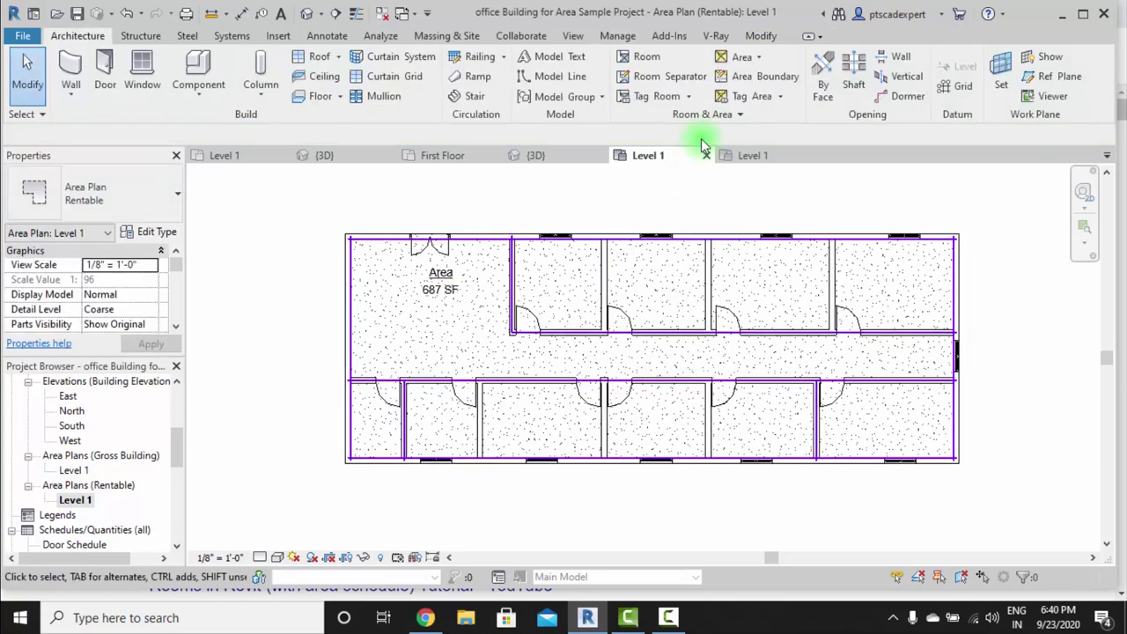
Step: Tag the new areas, showing 644, 64, 498 and 166 SF
click(778, 103)
click(792, 125)
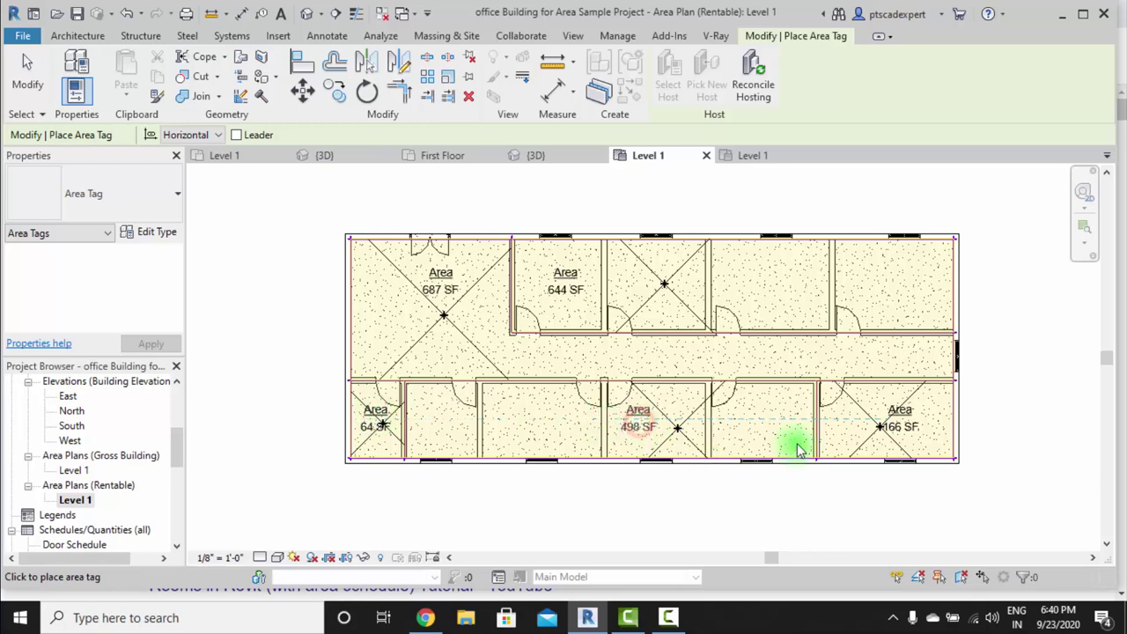
key(Escape)
key(Escape)
scroll(616, 403, up, 3)
scroll(619, 398, down, 3)
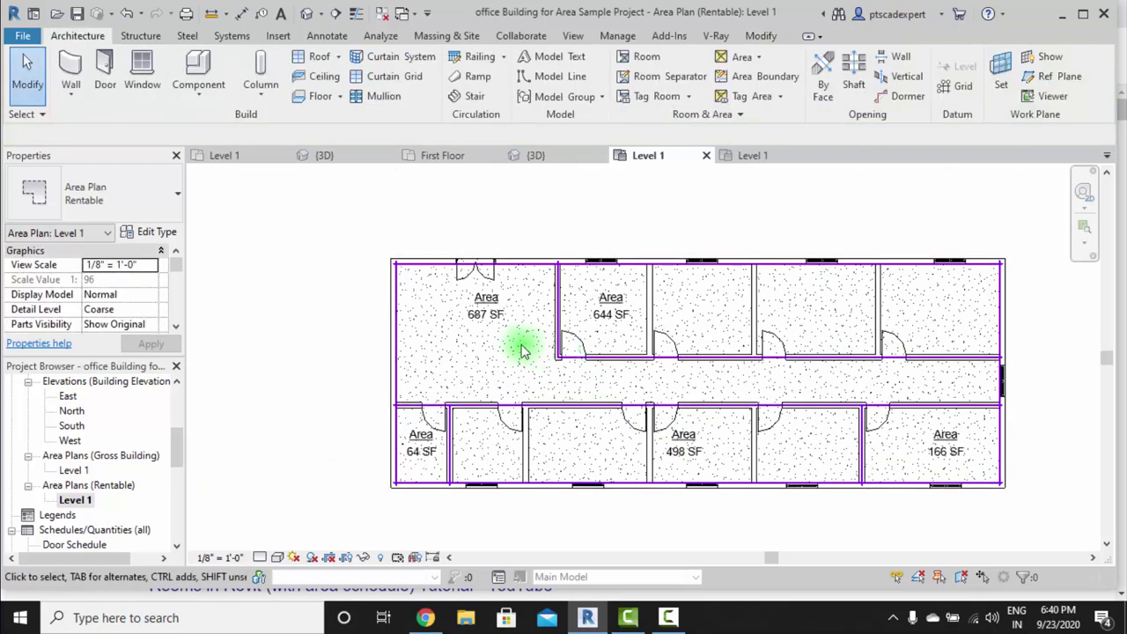
Step: Rename the 687 SF area's label to Common Area
double_click(483, 296)
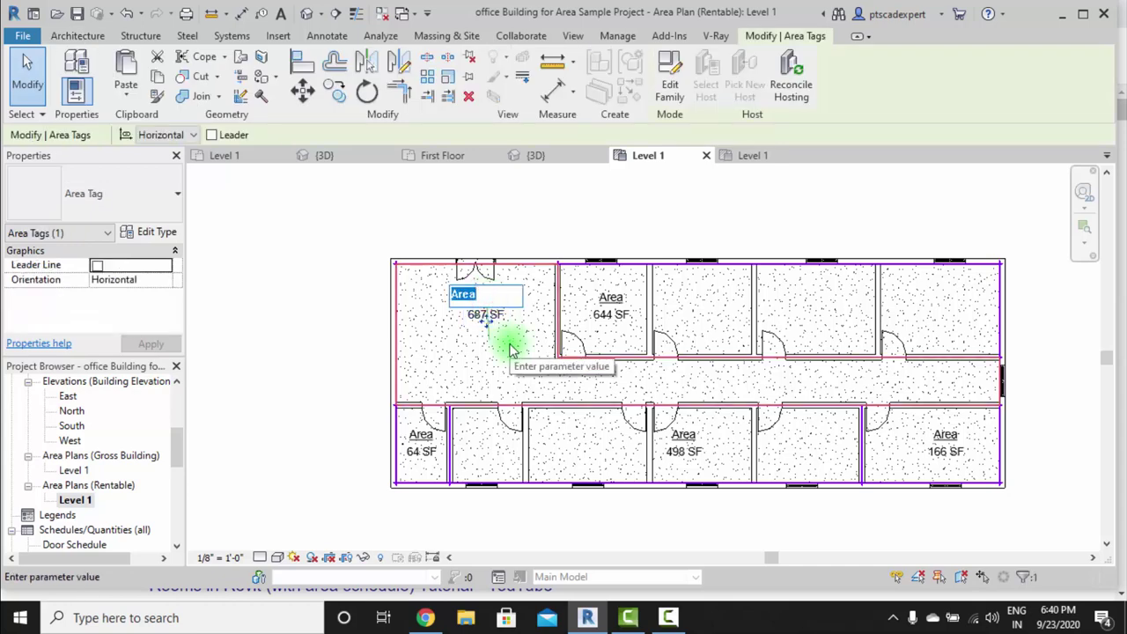
text(Commo)
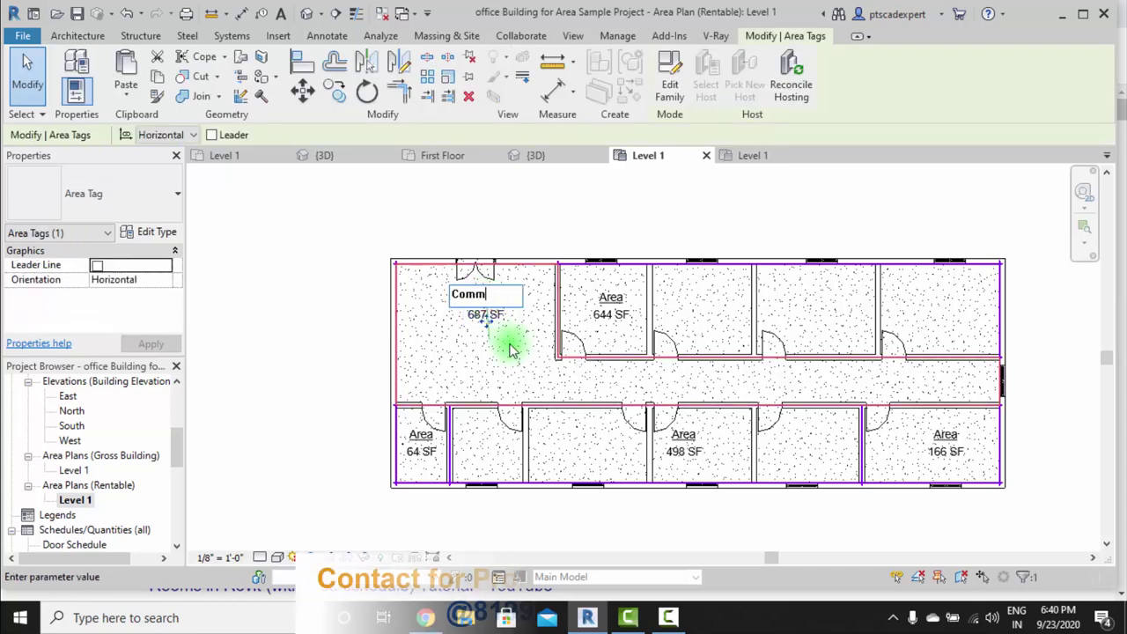
text(n Area)
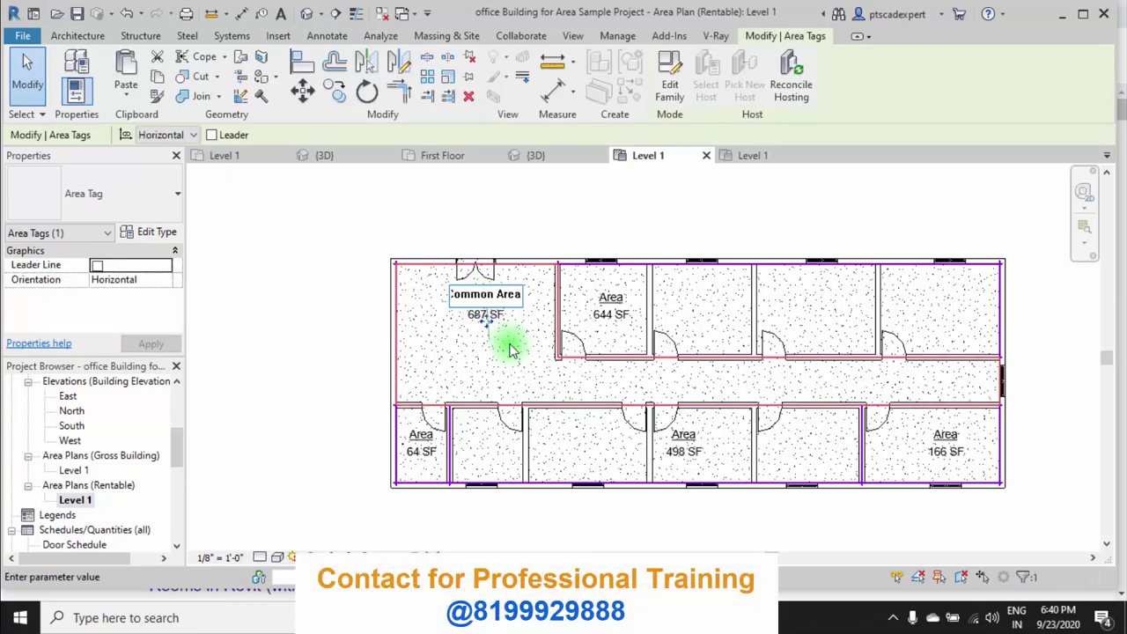
click(347, 335)
middle_drag(347, 332, 299, 342)
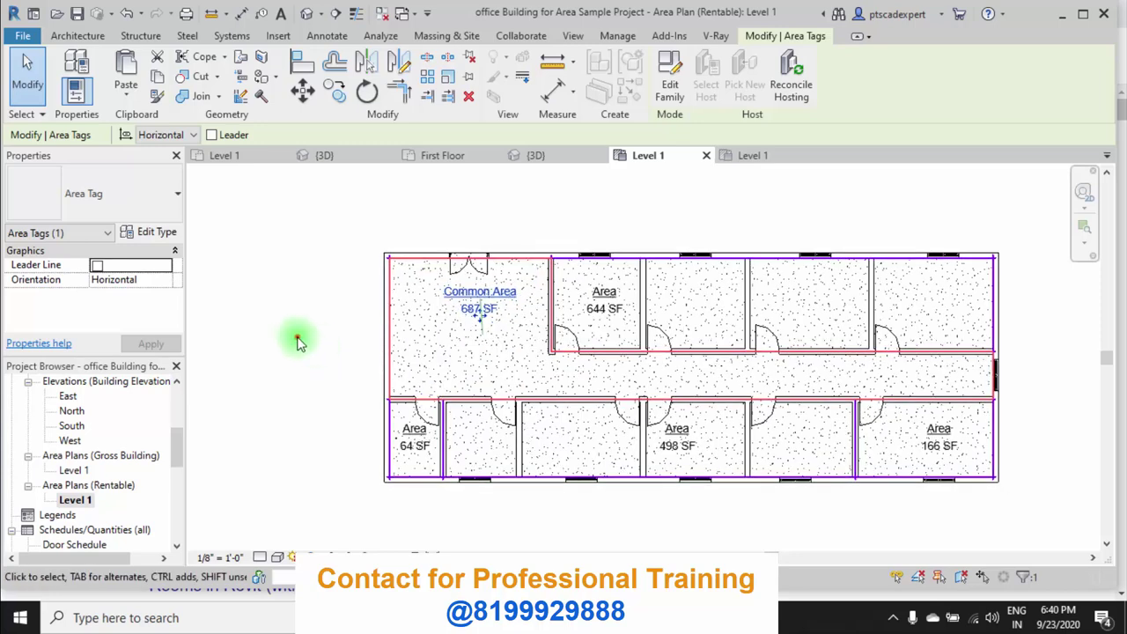
Step: Rename the 644 SF area's label to Office line 1
click(298, 342)
scroll(608, 298, up, 2)
double_click(584, 285)
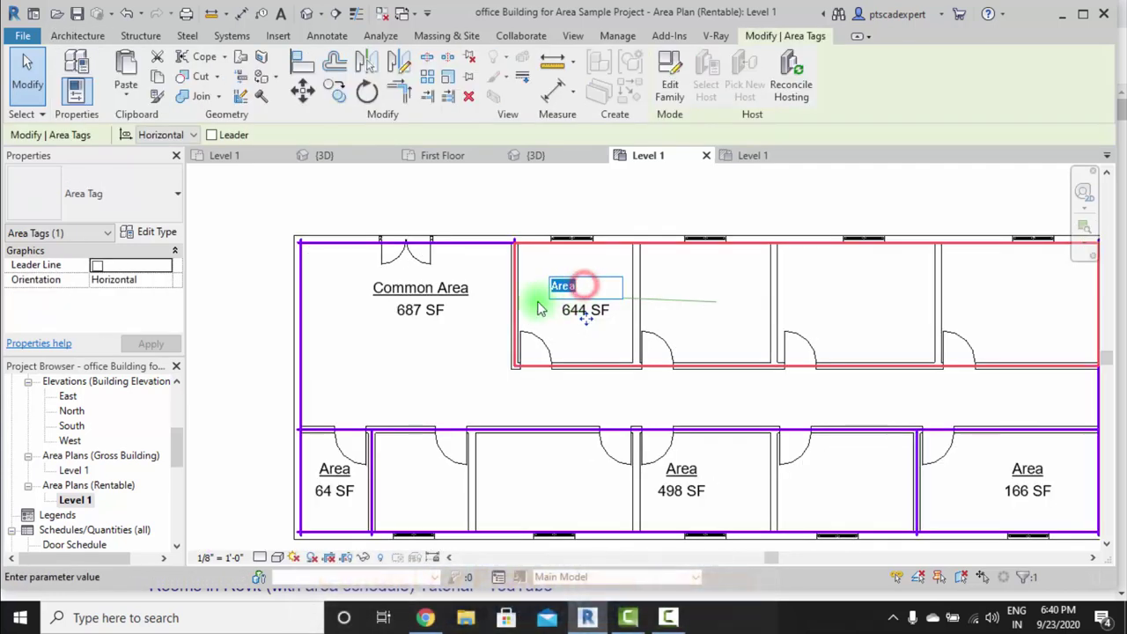
middle_drag(910, 302, 805, 326)
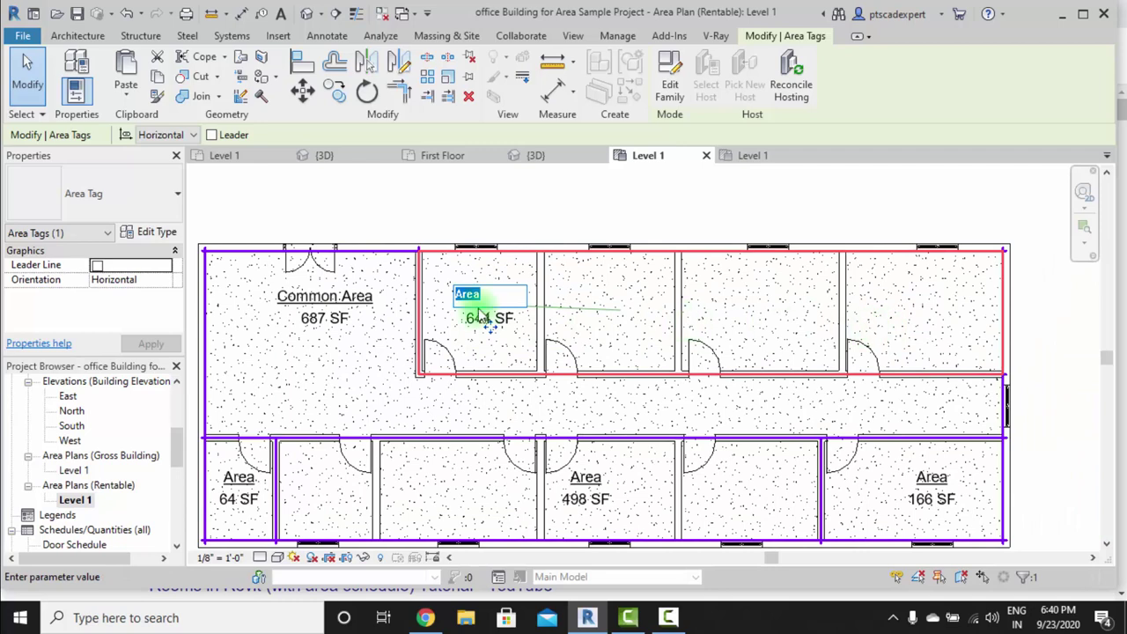
scroll(484, 289, up, 2)
text(Office line 1)
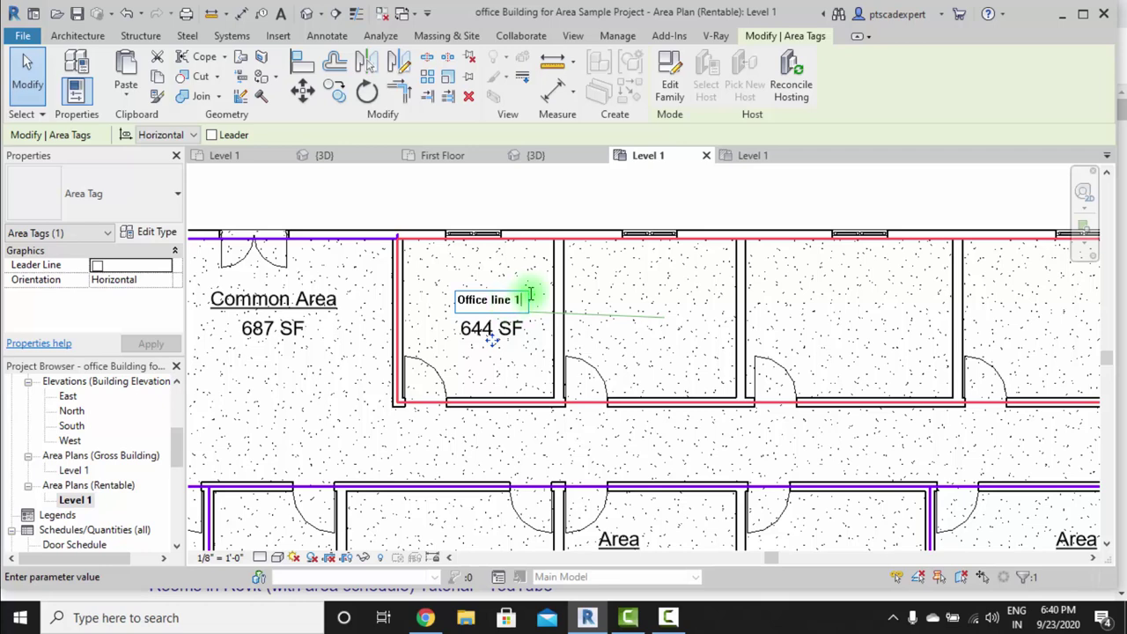
click(633, 298)
scroll(632, 298, down, 2)
Step: Rename the 498 SF area to Office line 2
click(916, 227)
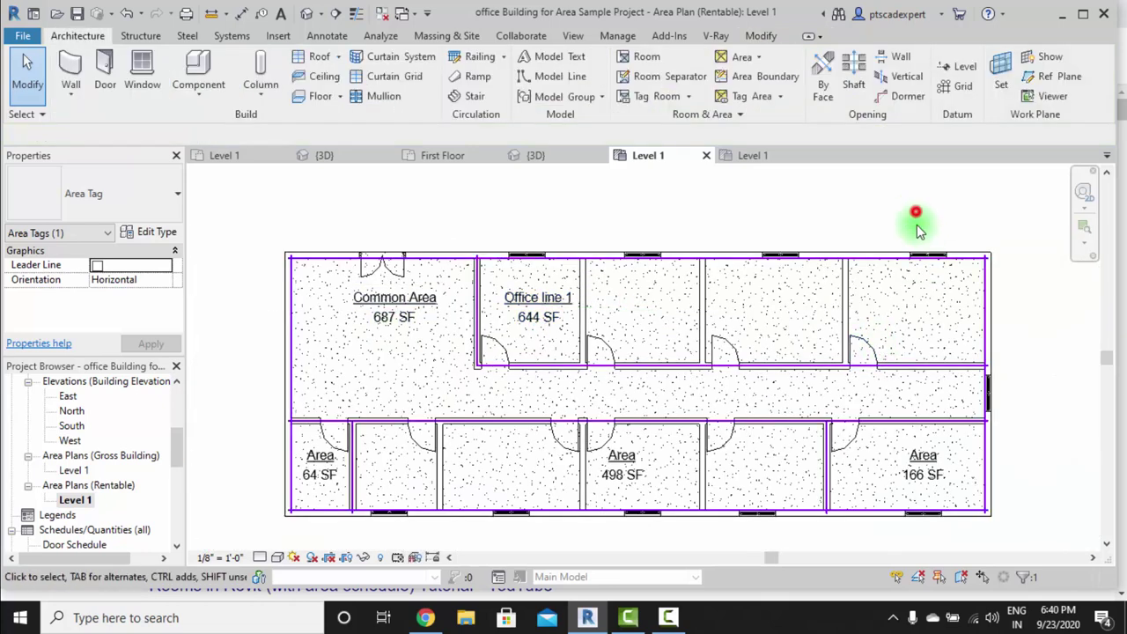
scroll(724, 319, down, 2)
middle_drag(860, 312, 752, 350)
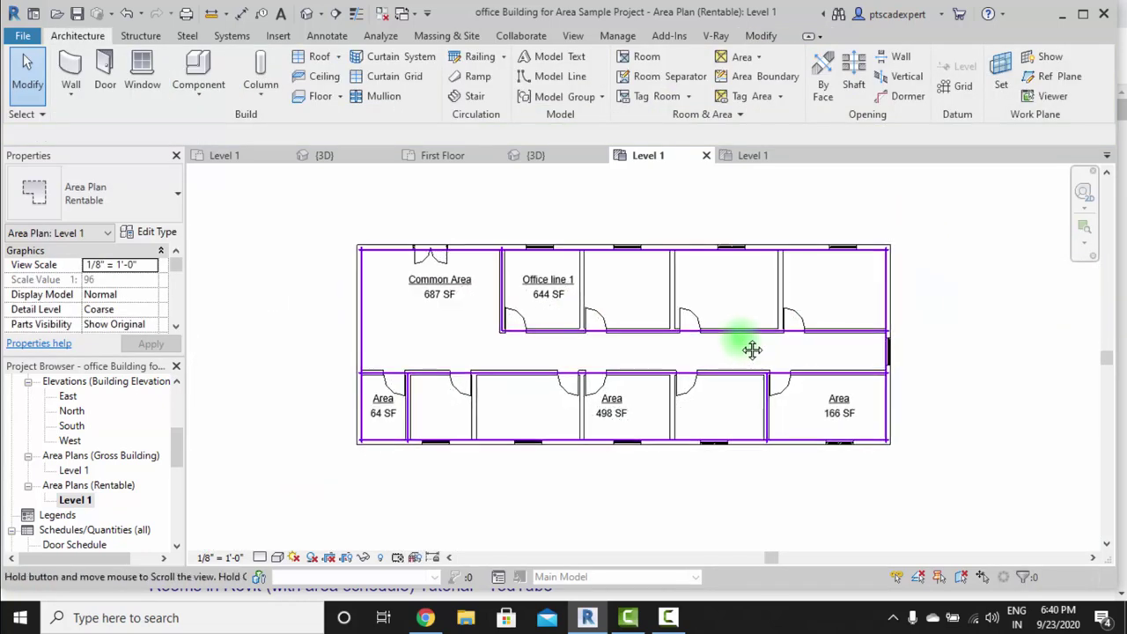
scroll(700, 308, up, 2)
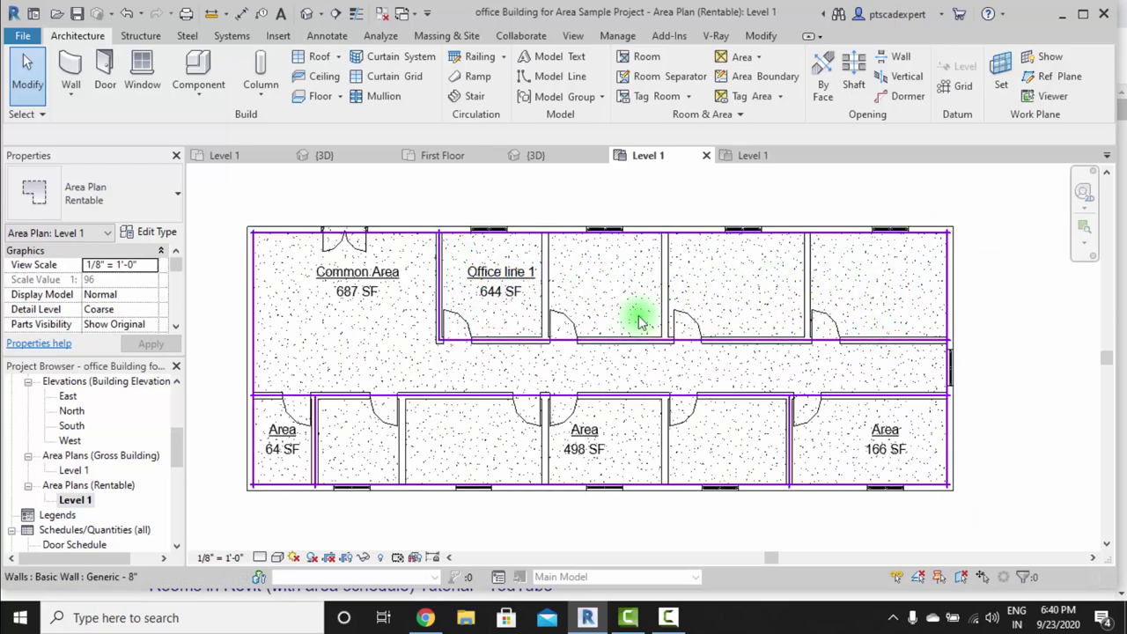
scroll(465, 282, up, 2)
scroll(678, 461, up, 1)
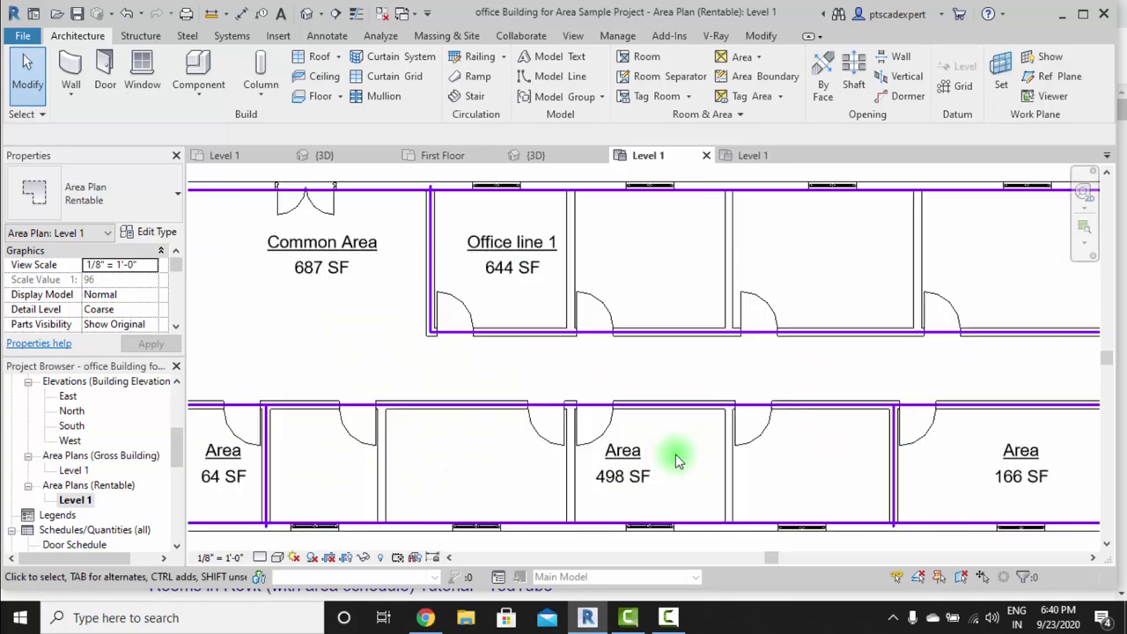
scroll(678, 461, up, 1)
double_click(606, 452)
text(Office line 2)
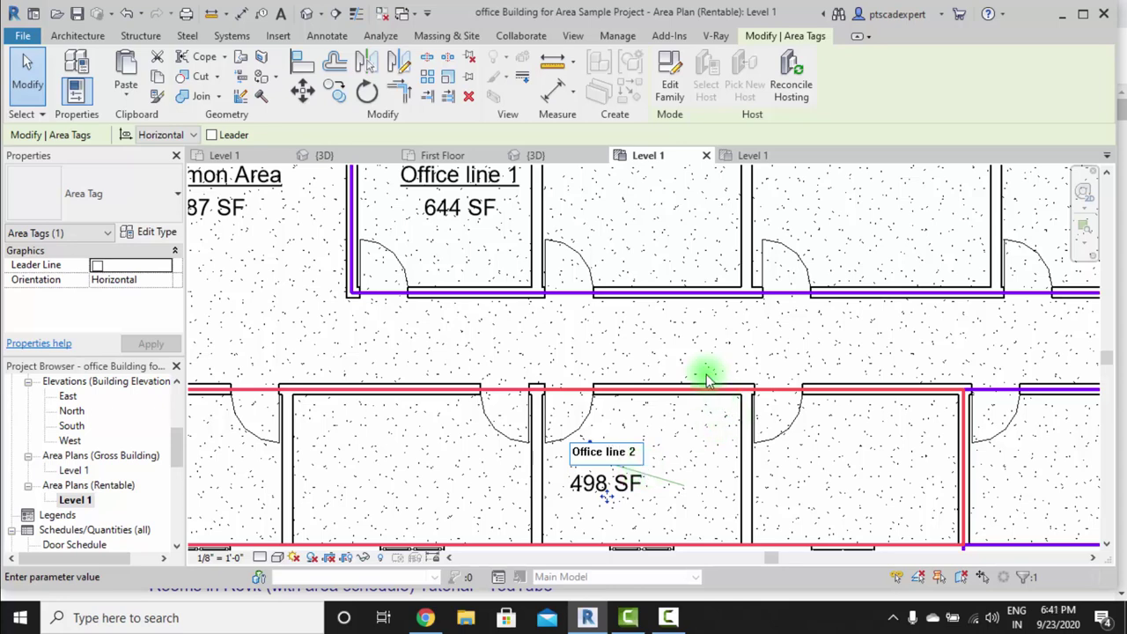
click(706, 377)
scroll(696, 342, down, 1)
scroll(697, 343, down, 1)
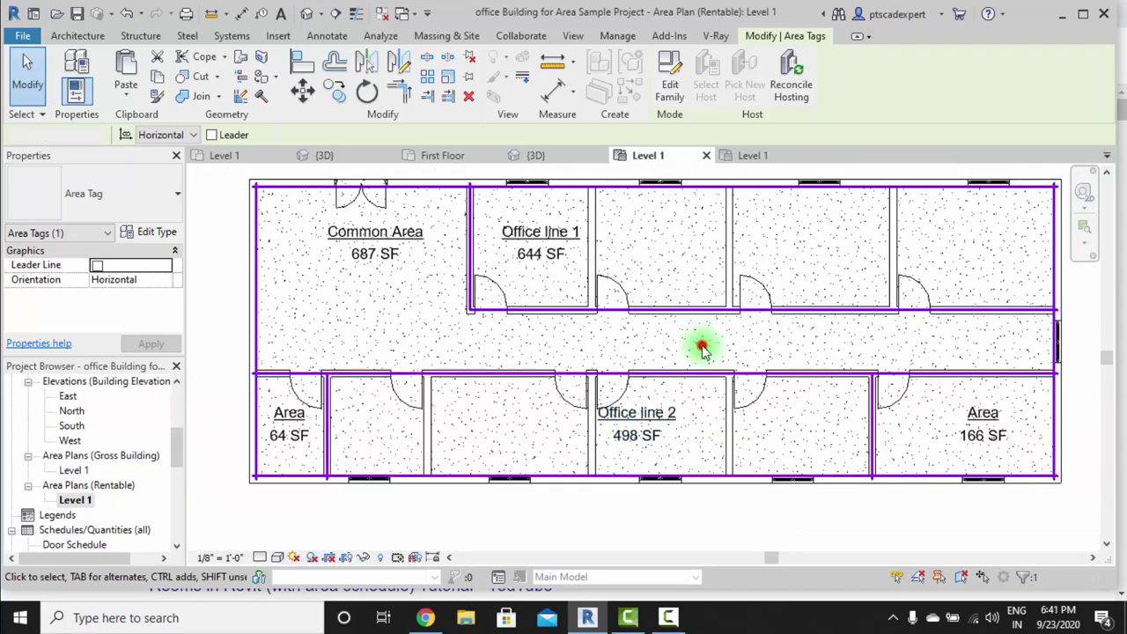
click(700, 343)
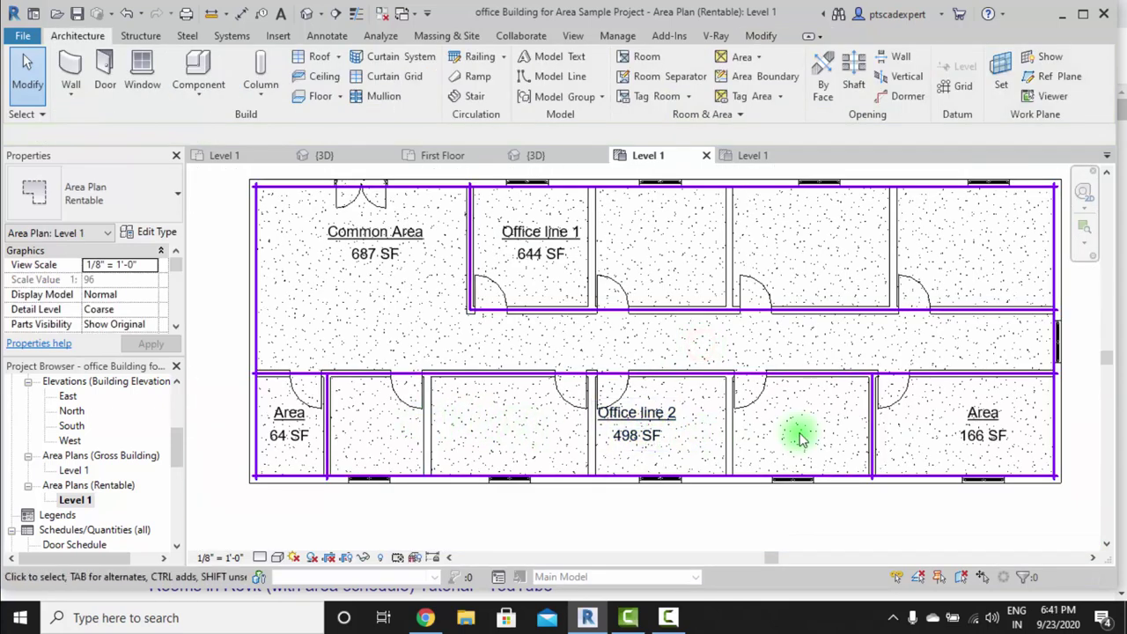
Step: Rename the 166 SF area to Bath Area
middle_drag(715, 460, 712, 447)
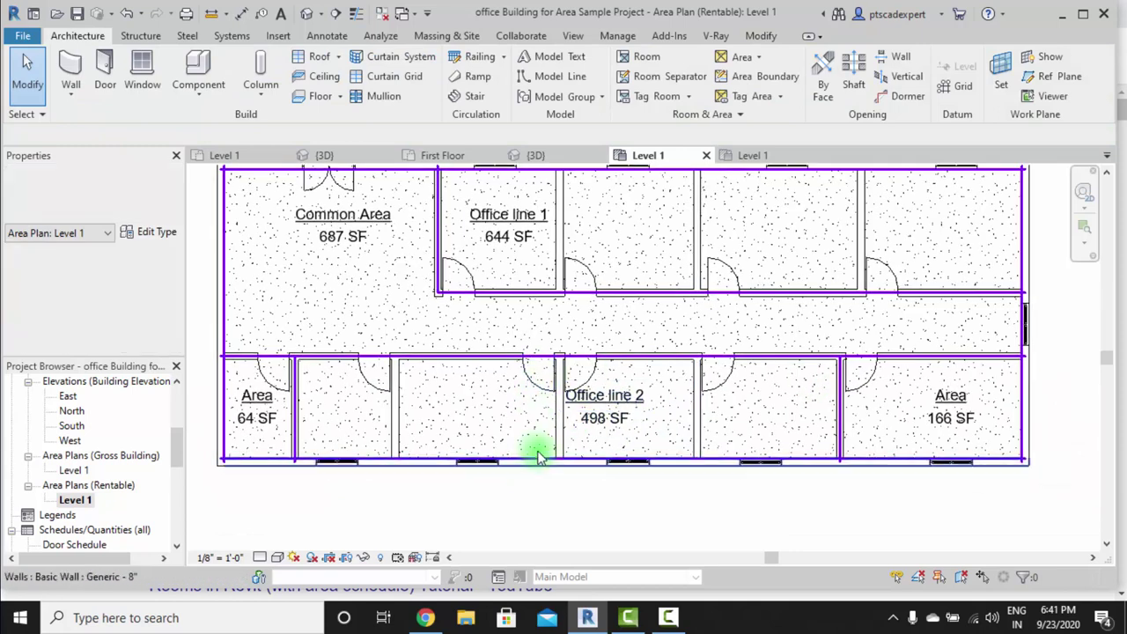
middle_drag(536, 453, 649, 455)
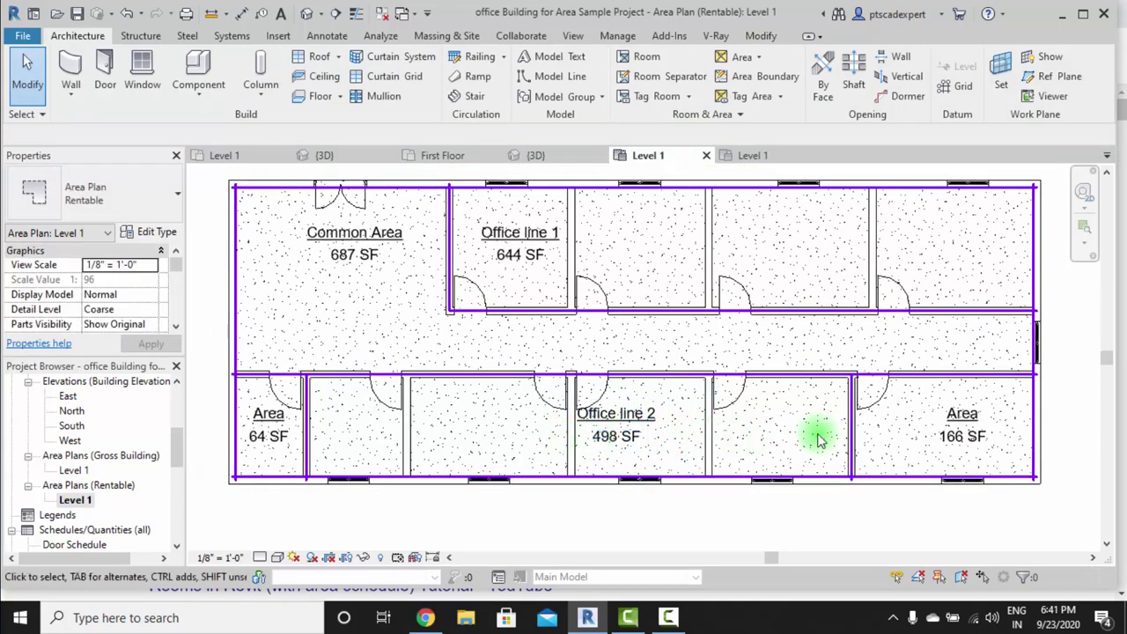
scroll(894, 449, up, 1)
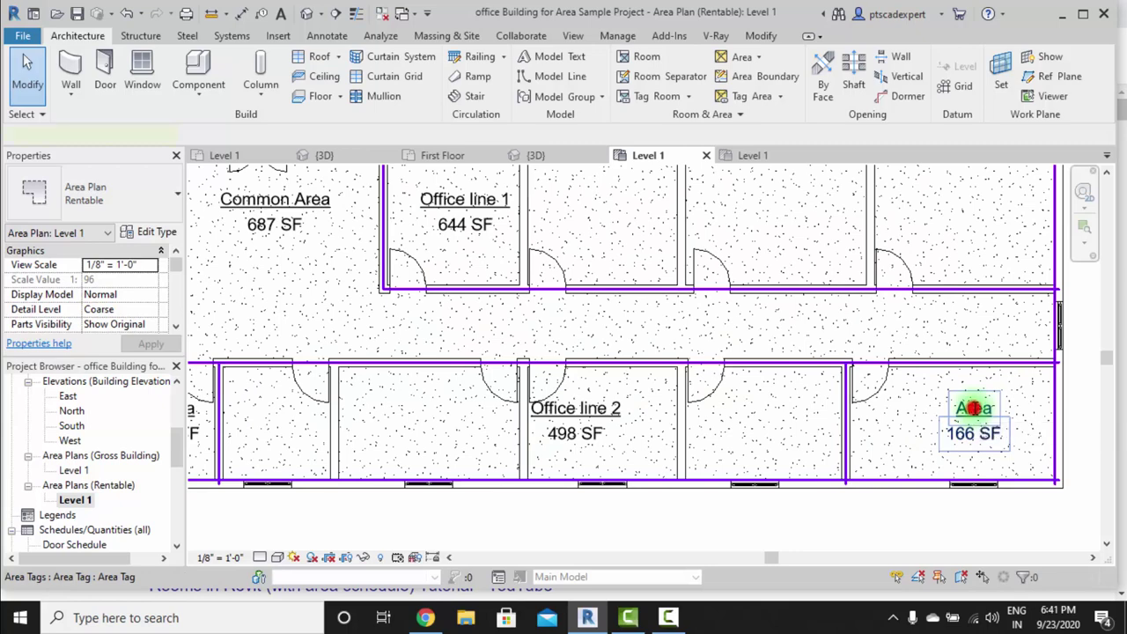
double_click(973, 408)
text(Bath)
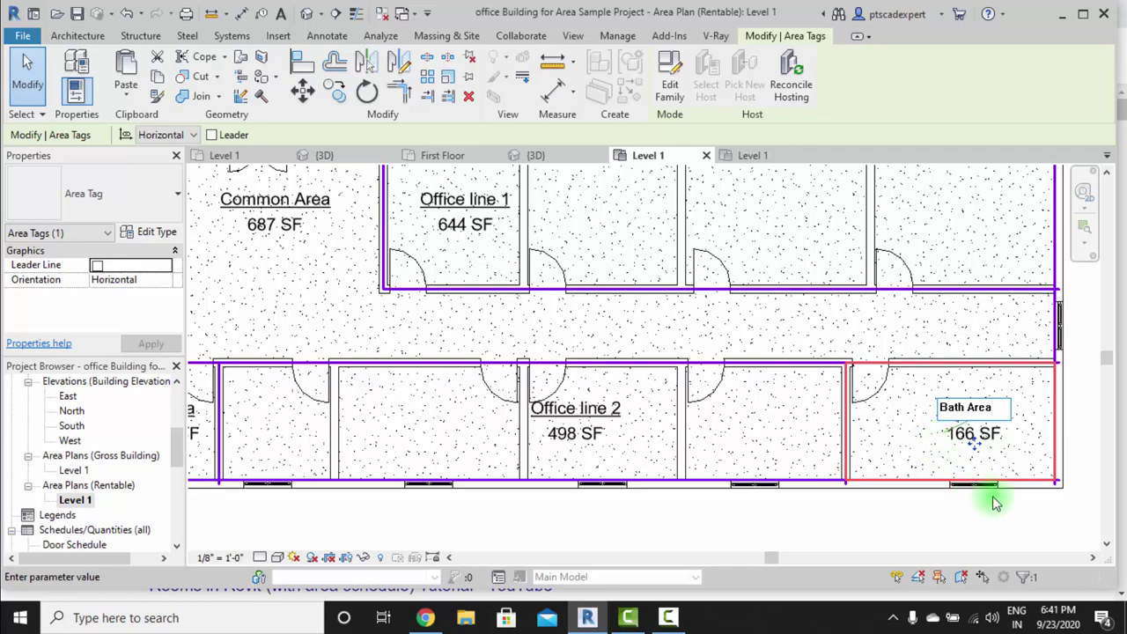
click(821, 531)
scroll(878, 470, down, 2)
click(910, 496)
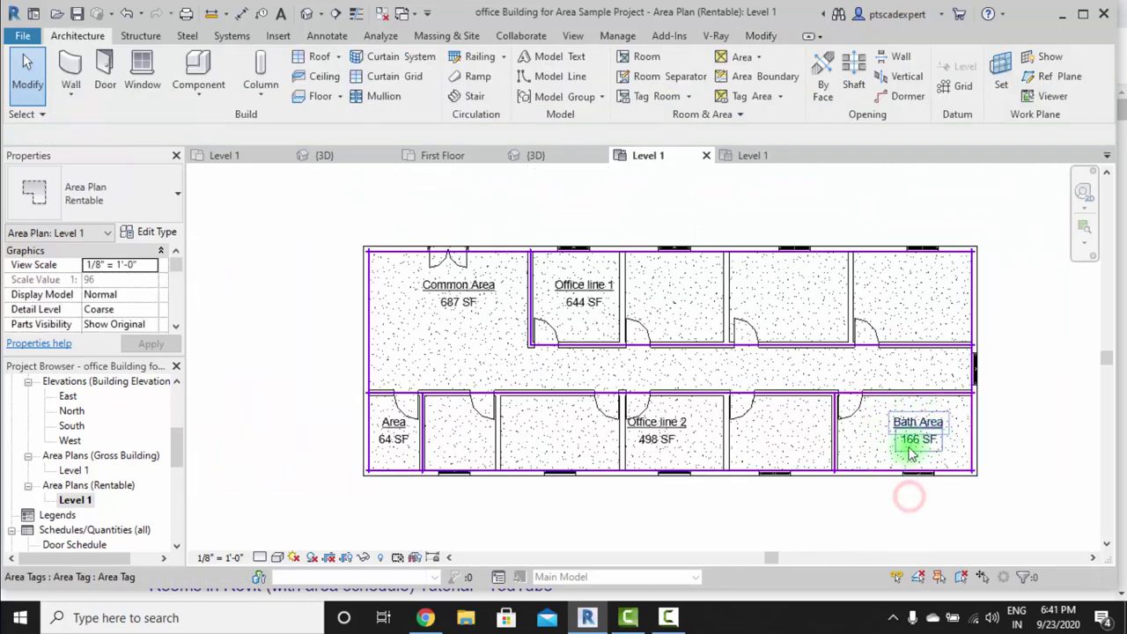
Step: Rename the 64 SF area to Store Room
scroll(491, 414, up, 2)
scroll(491, 405, up, 1)
double_click(487, 408)
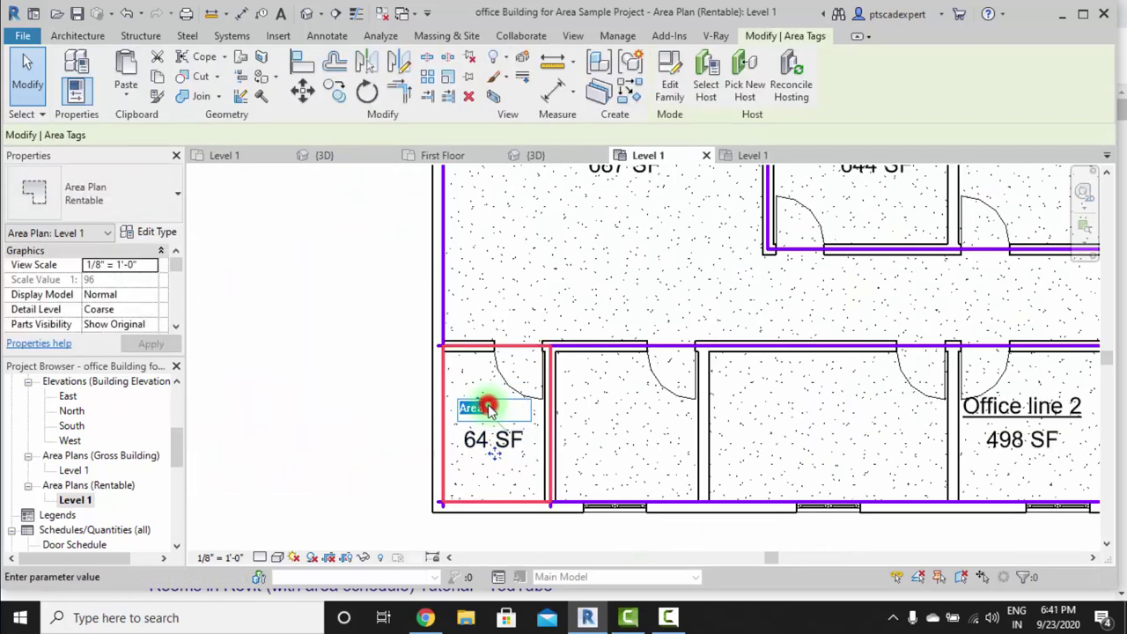
text(Store Room)
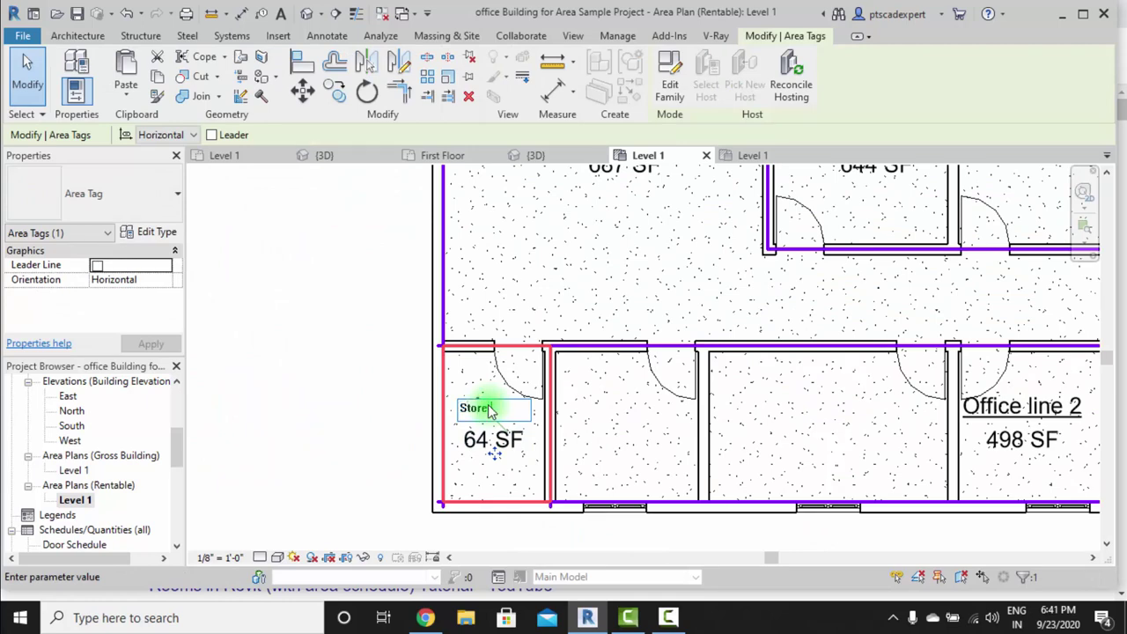
click(325, 317)
scroll(328, 350, down, 1)
click(328, 349)
scroll(608, 466, down, 3)
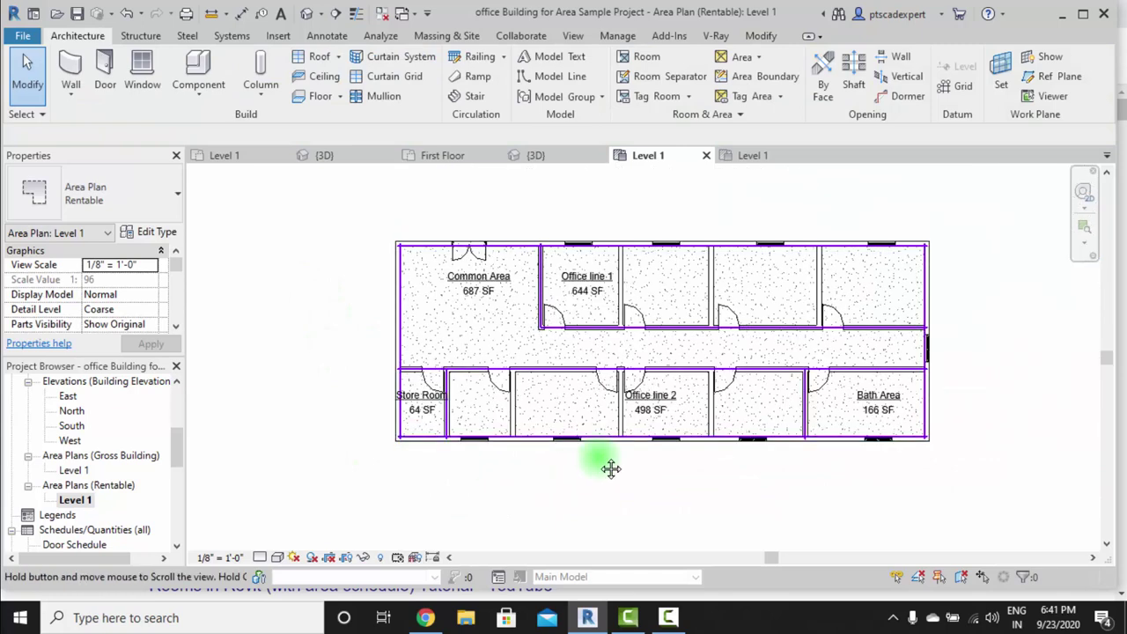
scroll(551, 396, up, 1)
scroll(667, 335, up, 1)
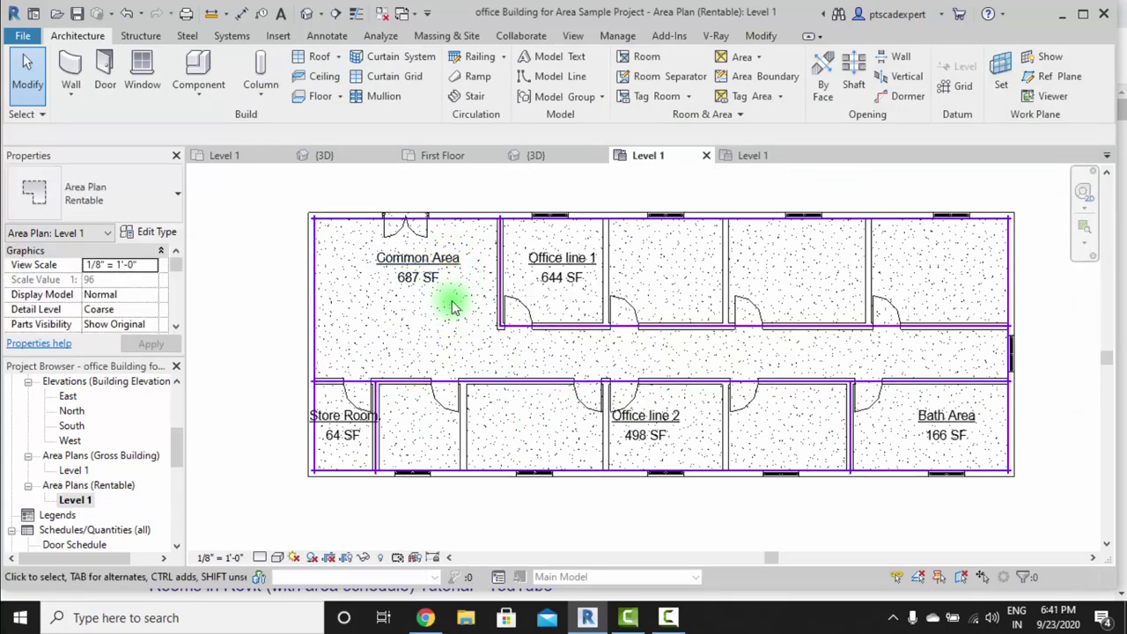
Step: Select the Common Area area element itself rather than its tag
click(457, 347)
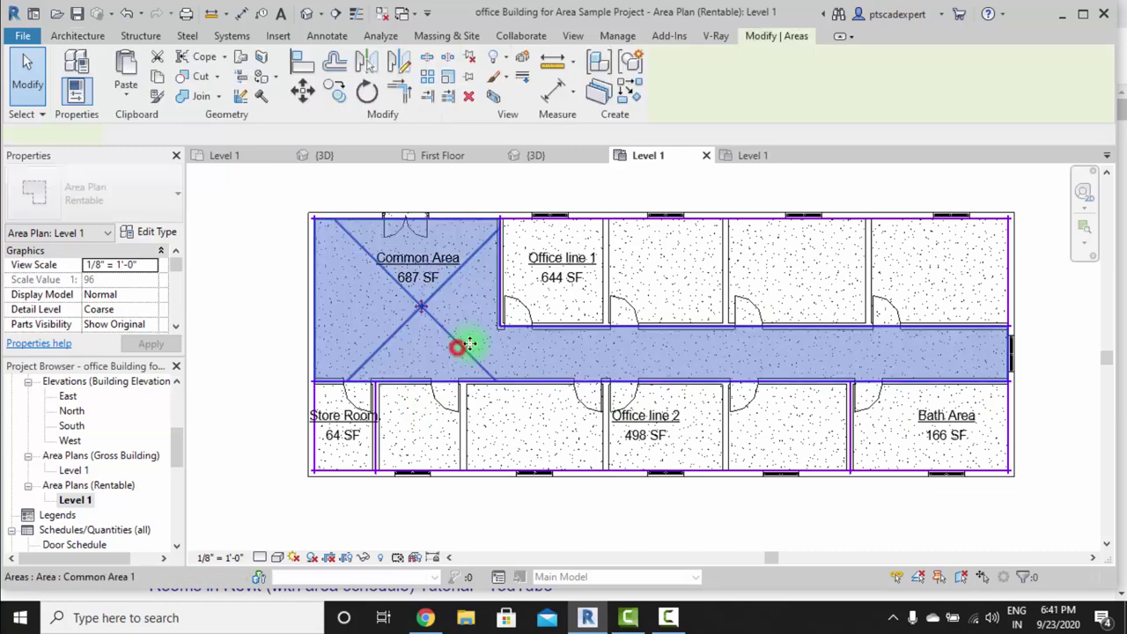
click(252, 331)
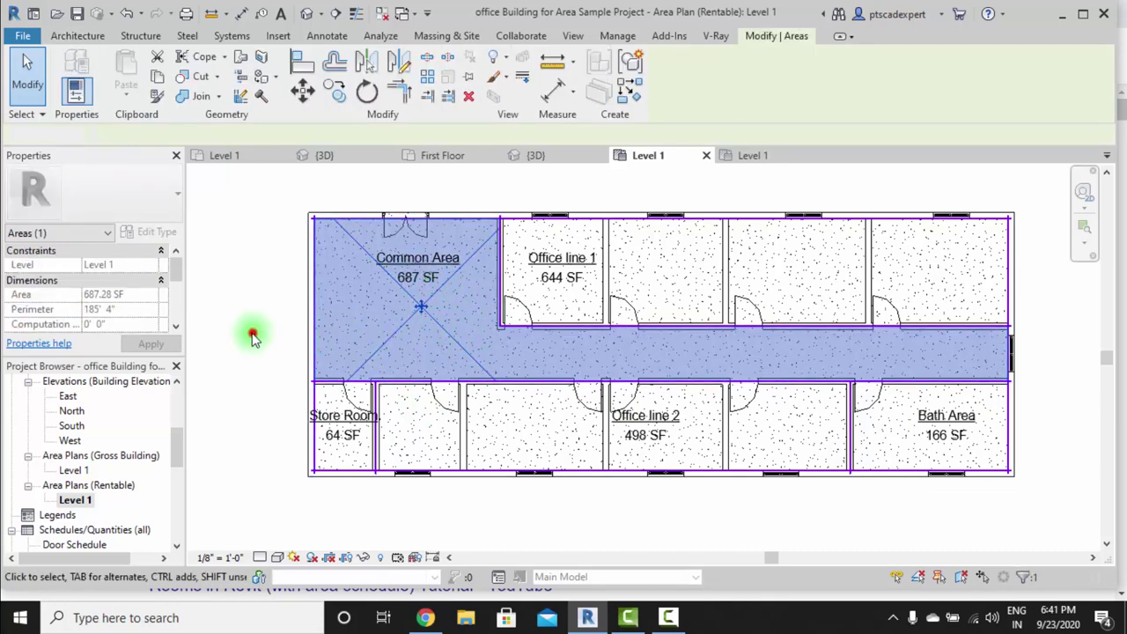
click(414, 273)
click(270, 335)
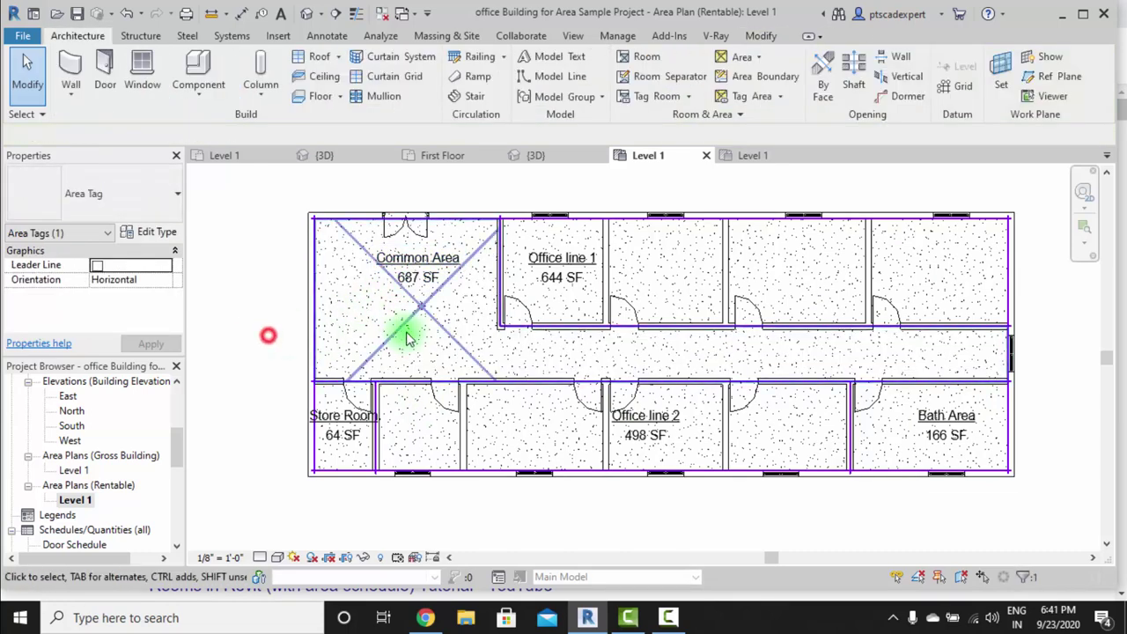
click(428, 313)
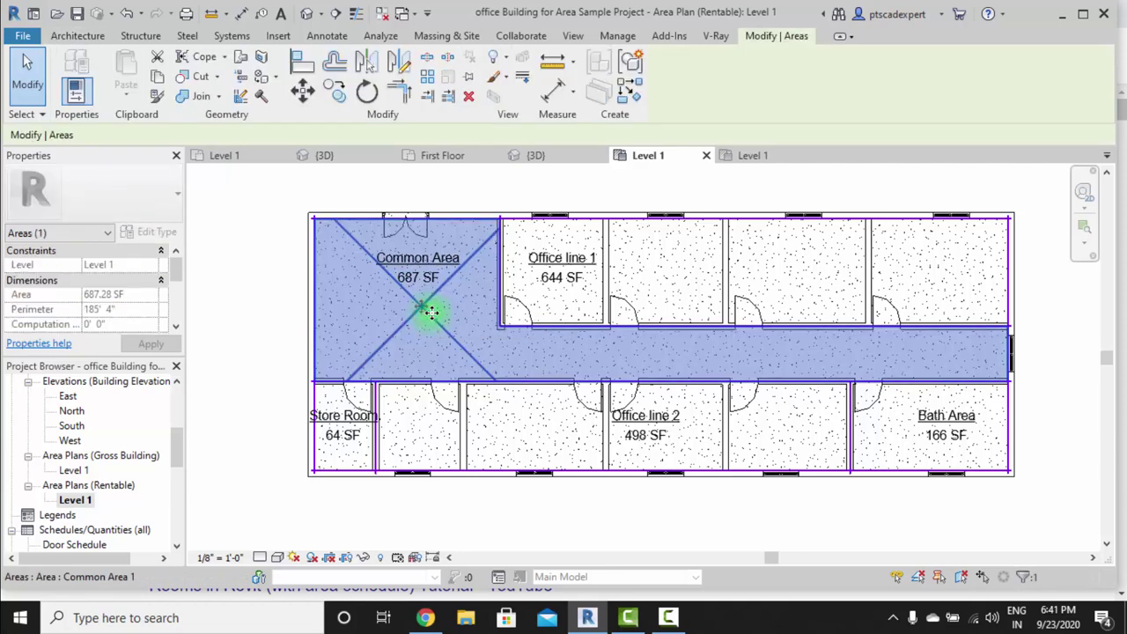
Step: Review the Common Area's Name, Number and Area Type properties, leaving them unchanged
click(175, 327)
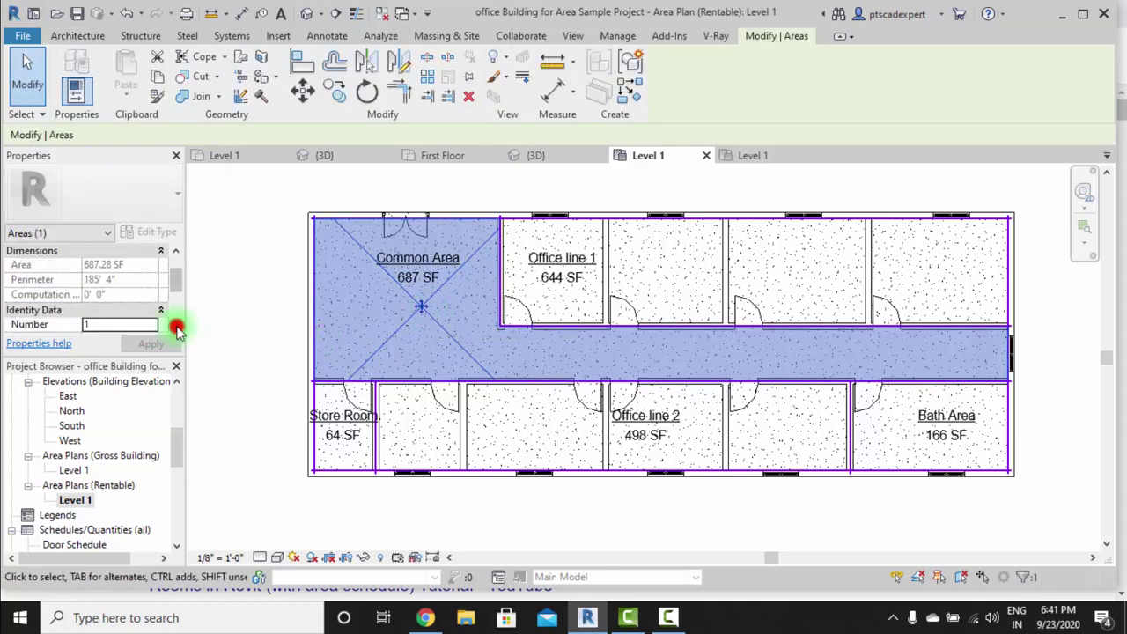
click(175, 326)
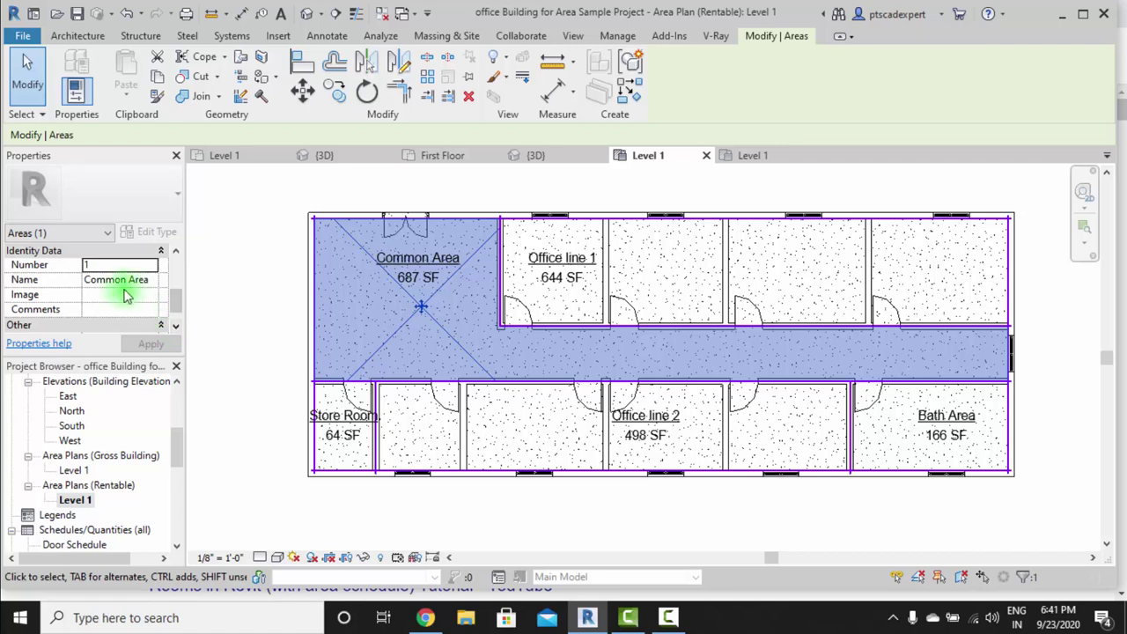
click(151, 281)
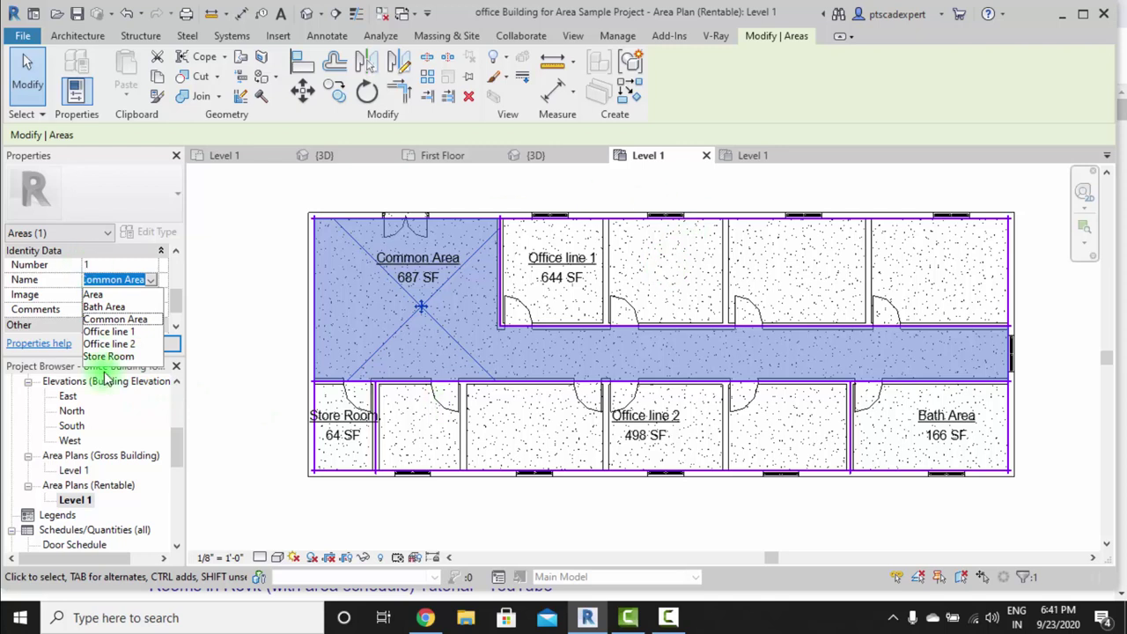
click(236, 283)
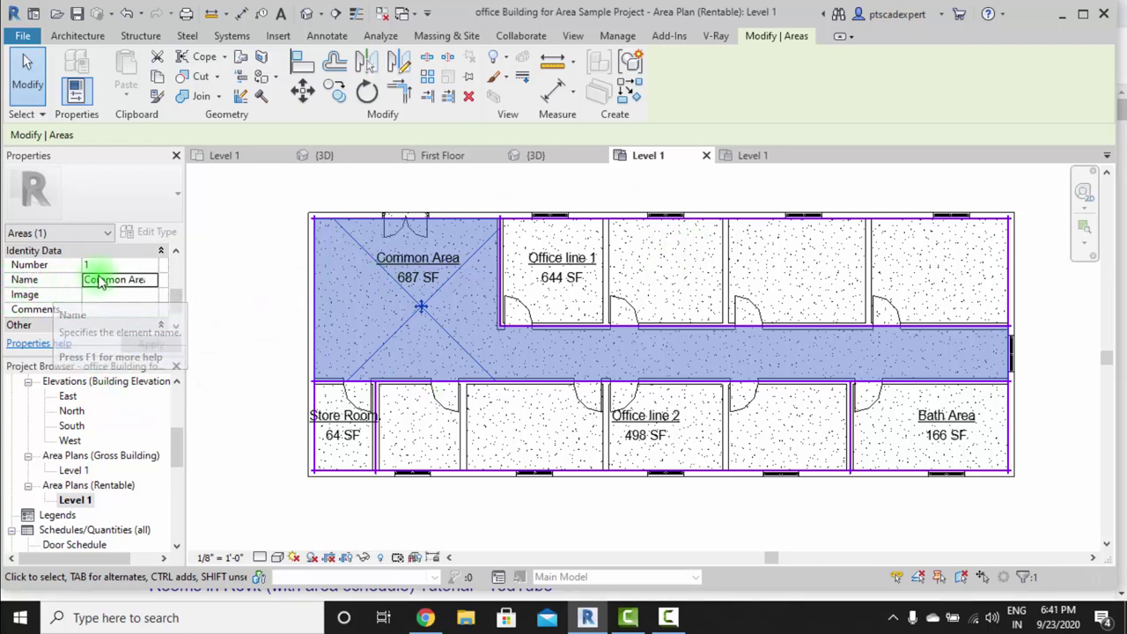
click(100, 265)
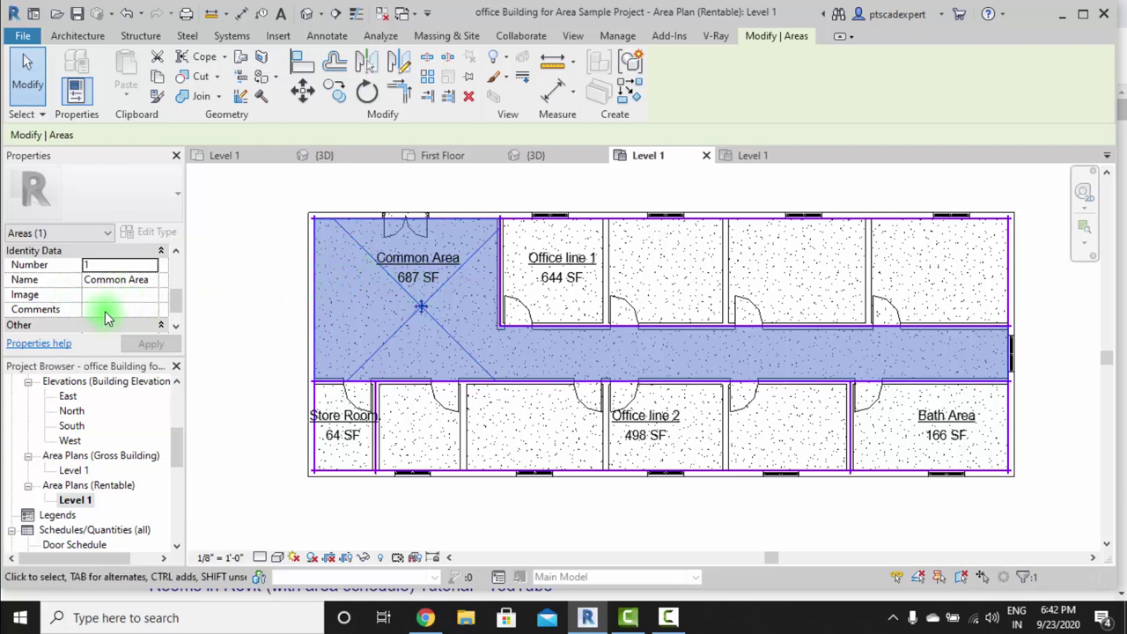
click(178, 325)
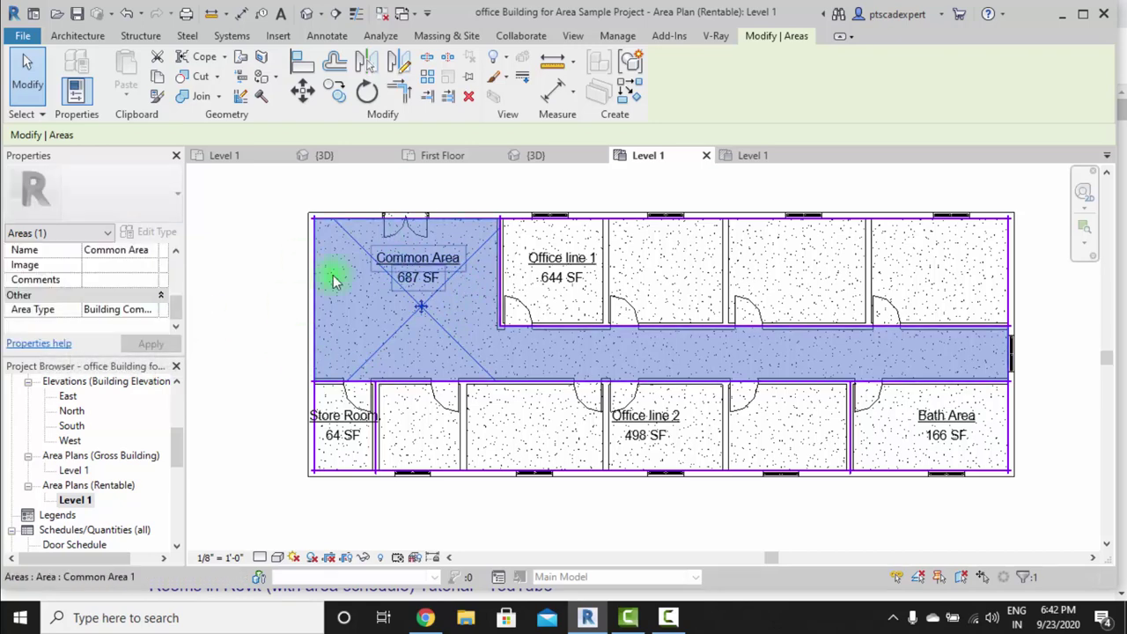
Step: Keep Common Area's area type as Building Common Area
click(133, 310)
click(151, 310)
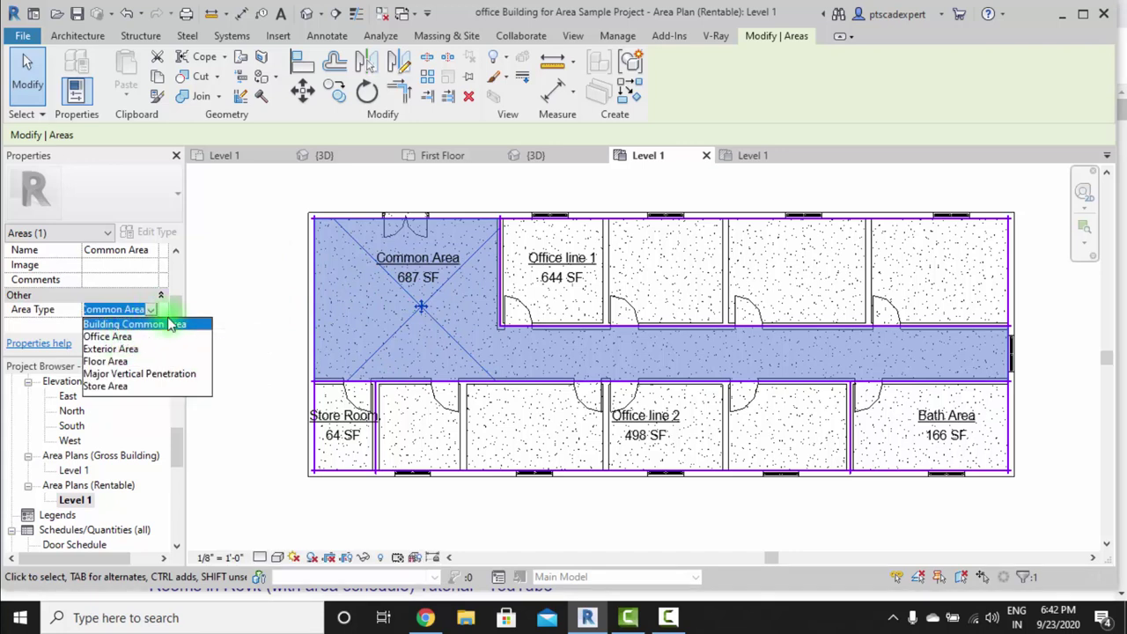
click(126, 331)
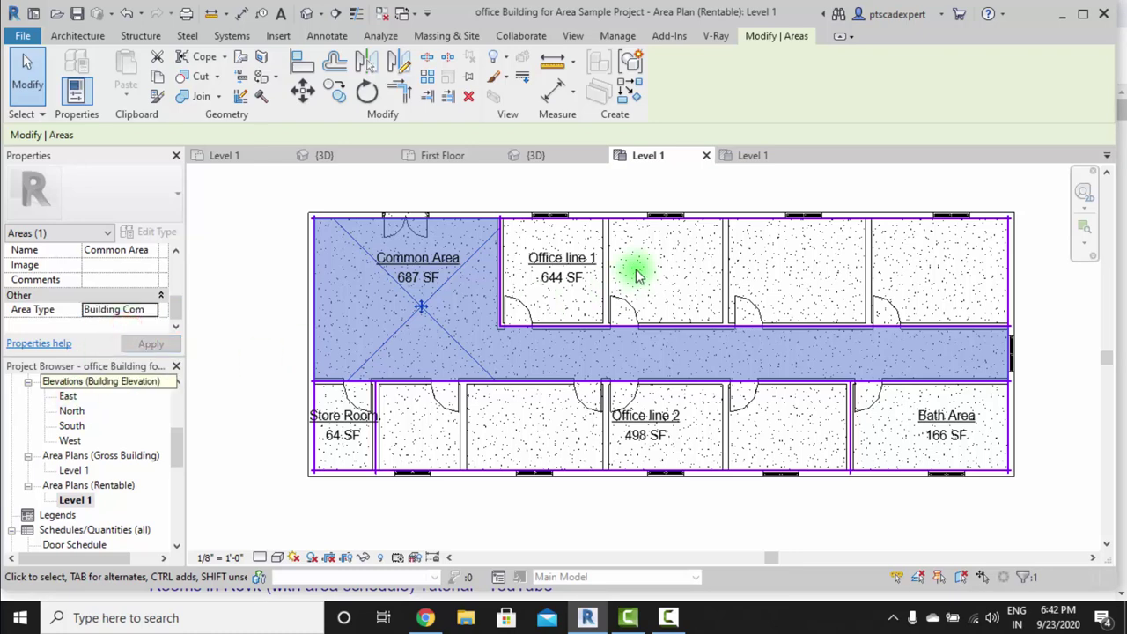
Step: Set Office line 1's area type to Office Area
click(563, 258)
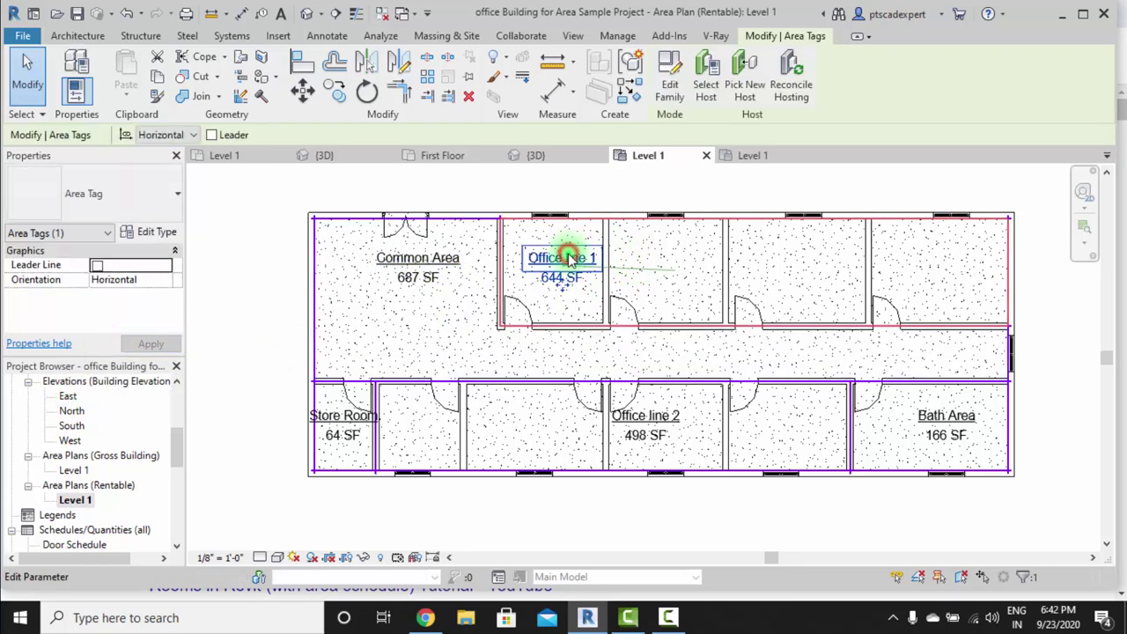
click(675, 270)
click(174, 328)
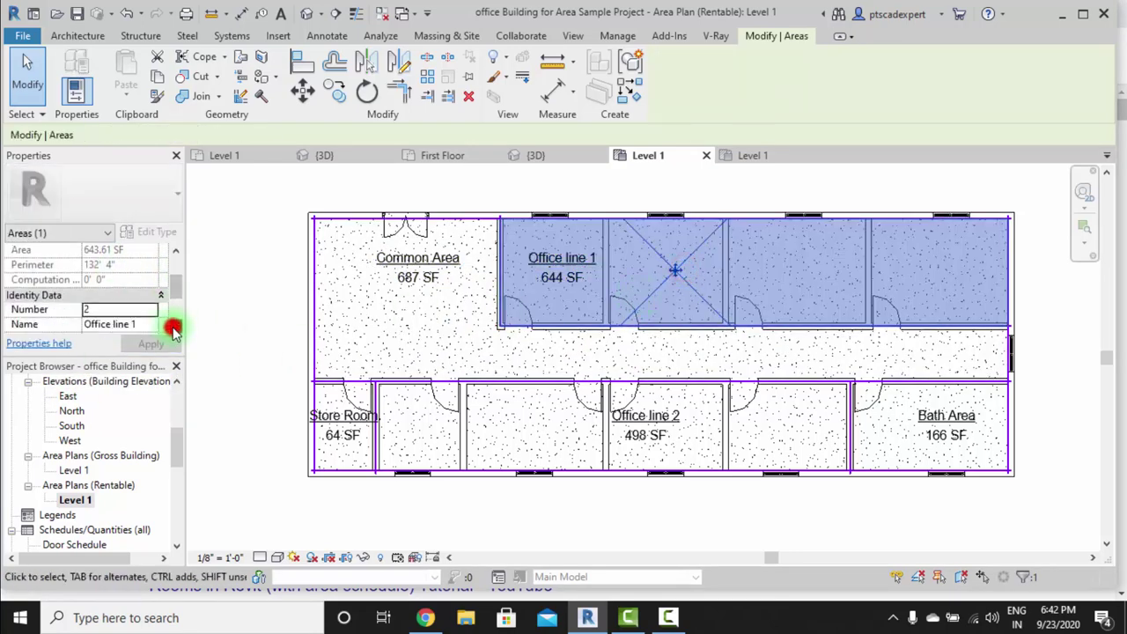
click(174, 327)
click(174, 327)
click(145, 325)
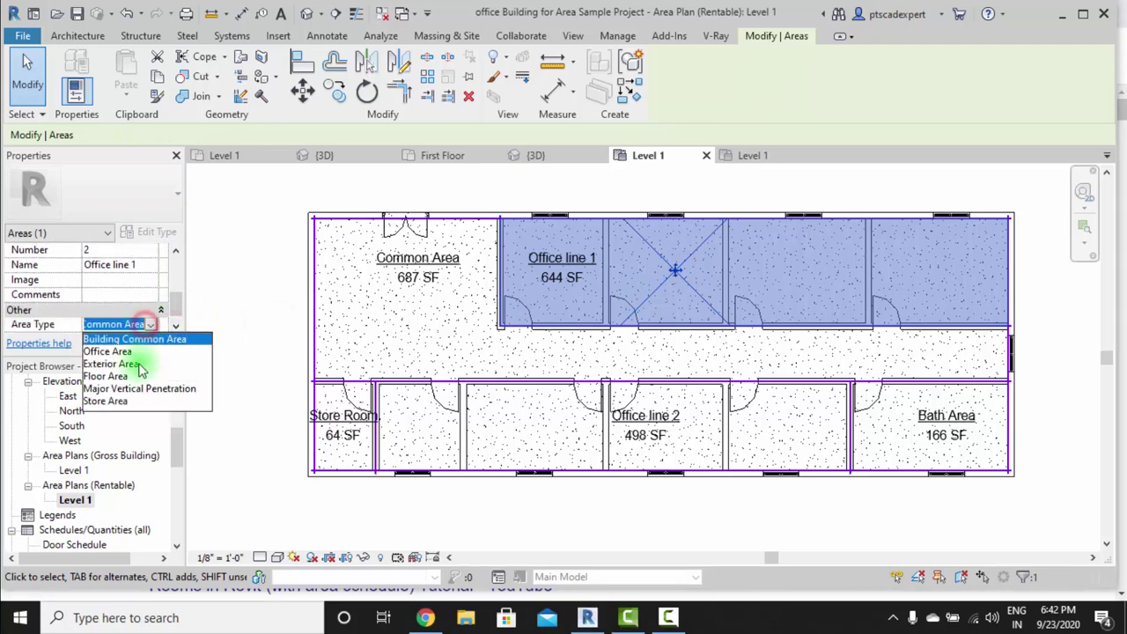
click(107, 352)
click(551, 521)
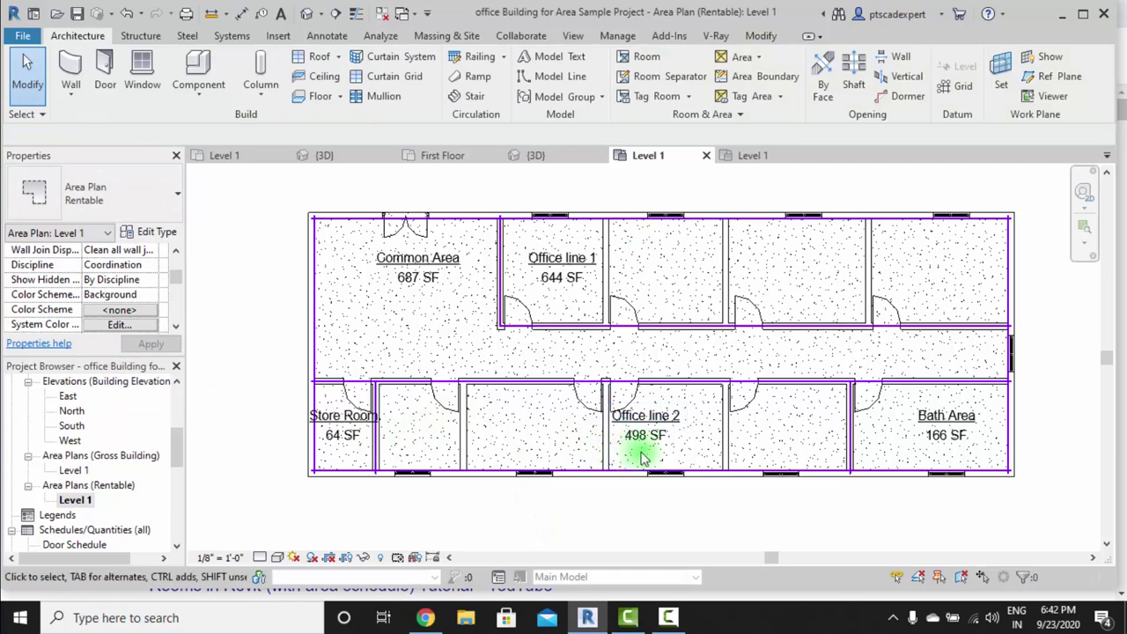
Step: Set Office line 2's area type to Office Area
click(681, 452)
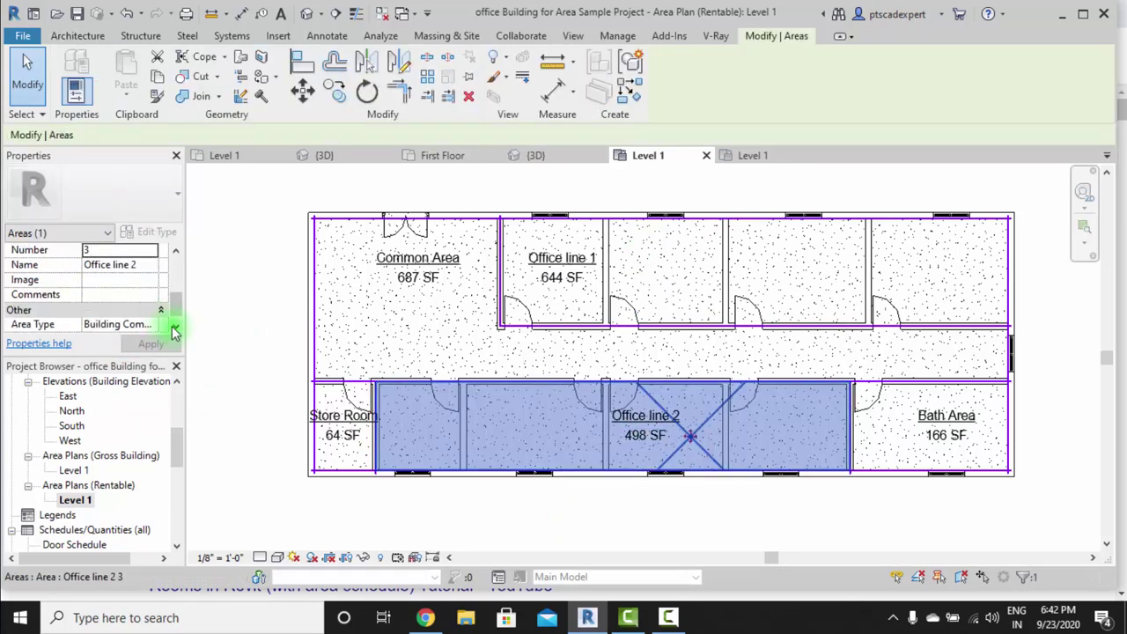
click(155, 311)
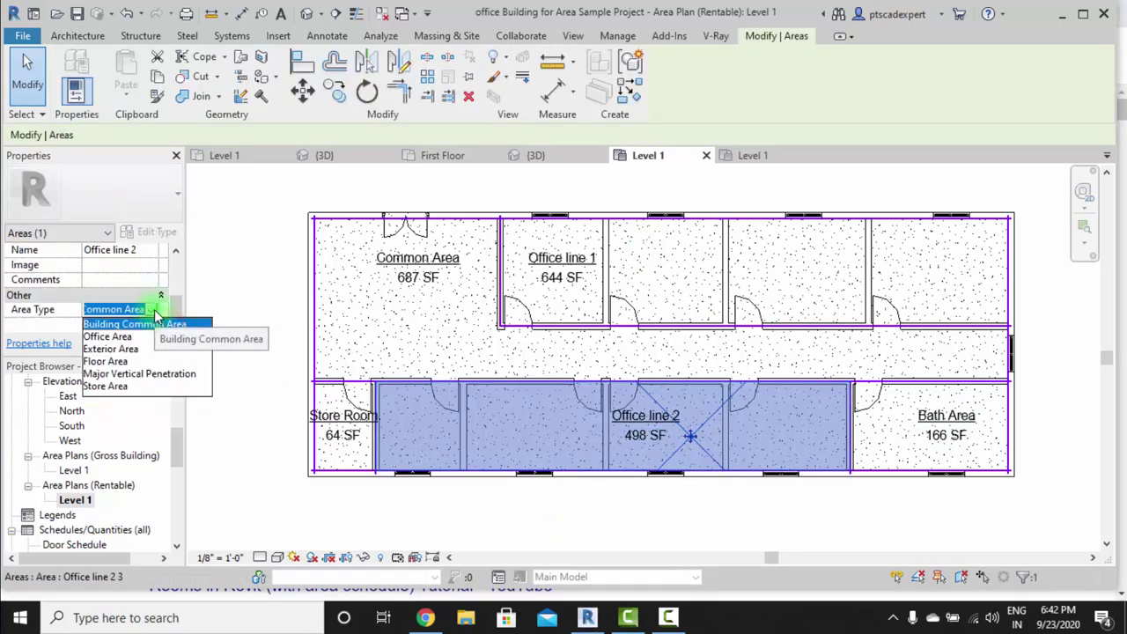
click(130, 340)
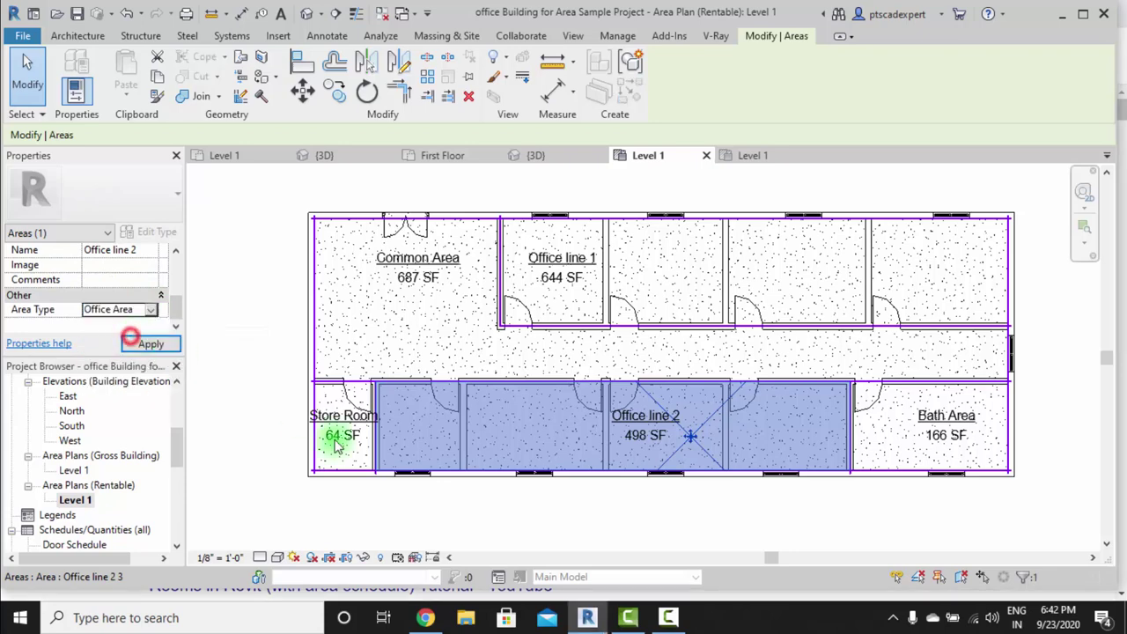
click(389, 509)
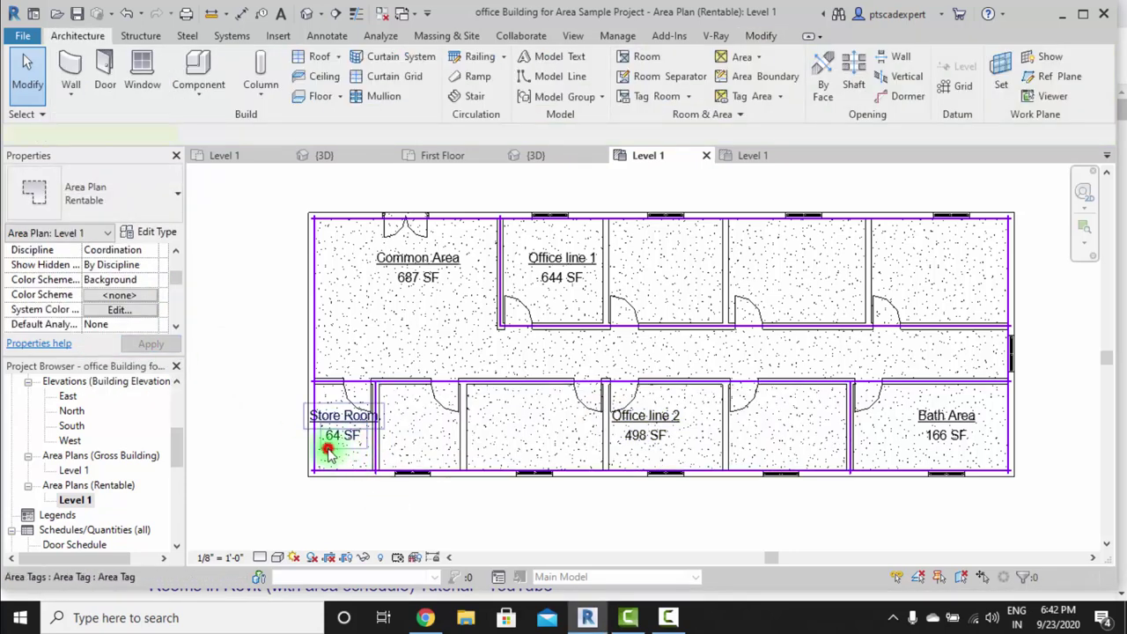
Step: Make Store Room a Store Area, now measuring 76 SF
click(339, 456)
click(328, 451)
scroll(172, 327, down, 2)
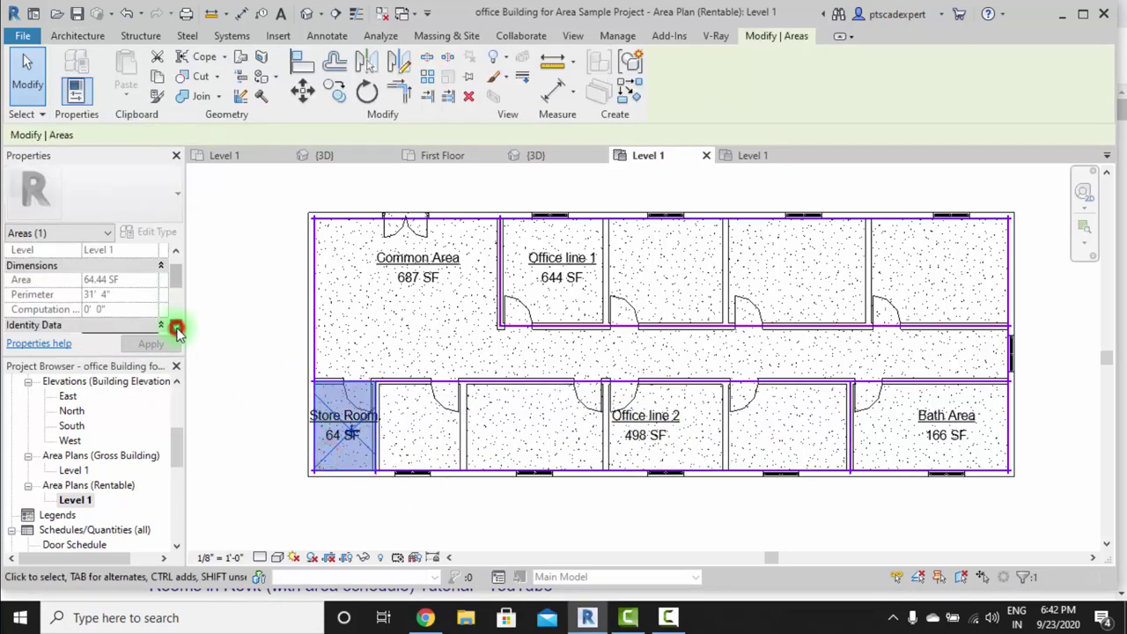
scroll(172, 328, down, 2)
scroll(172, 328, down, 1)
click(152, 307)
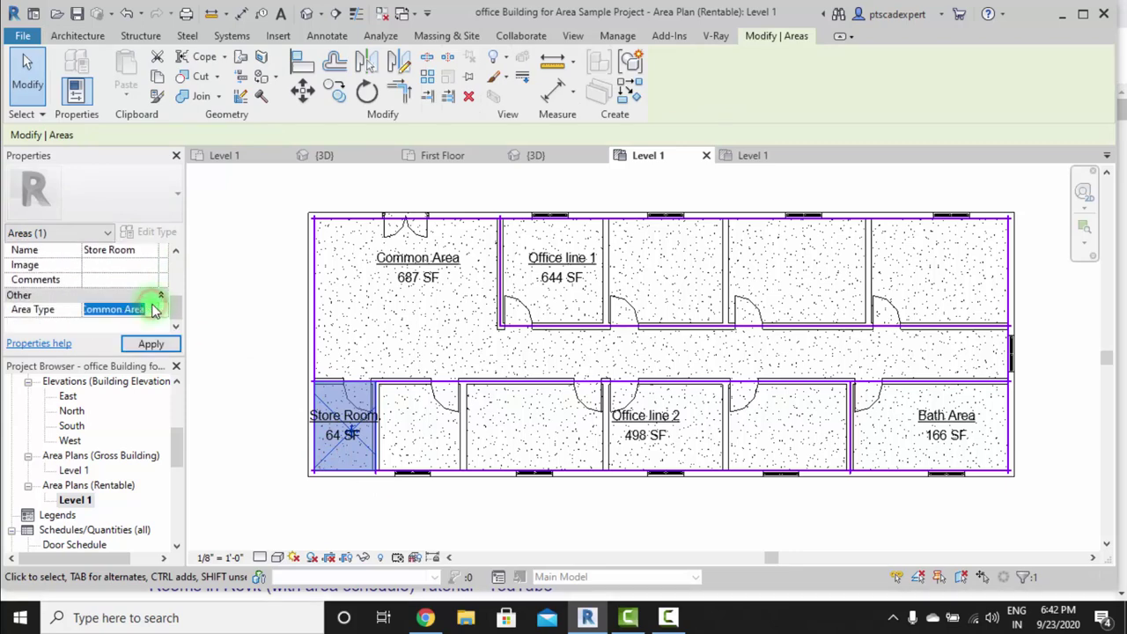
click(151, 309)
click(108, 386)
click(447, 500)
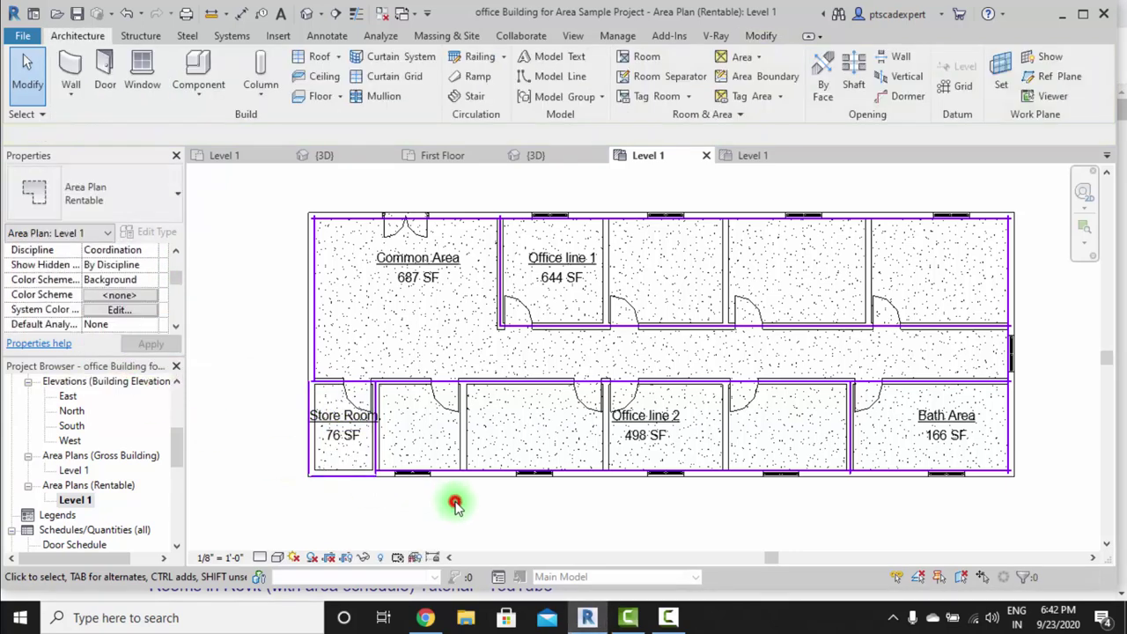
Step: Set Bath Area to Building Common Area instead of Exterior Area
click(888, 453)
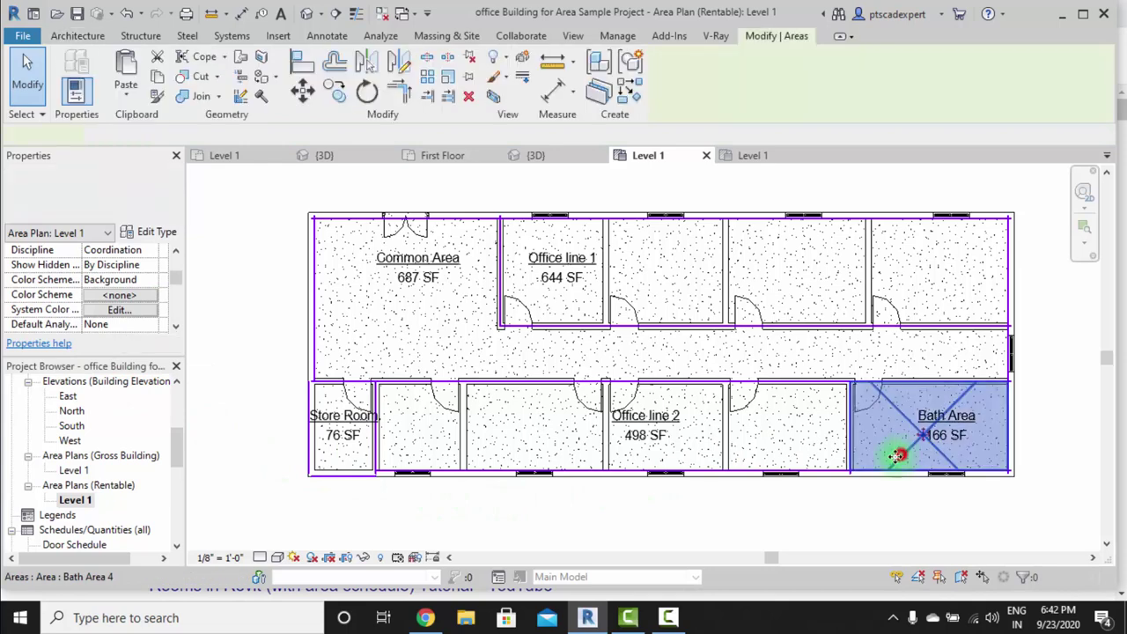
click(153, 312)
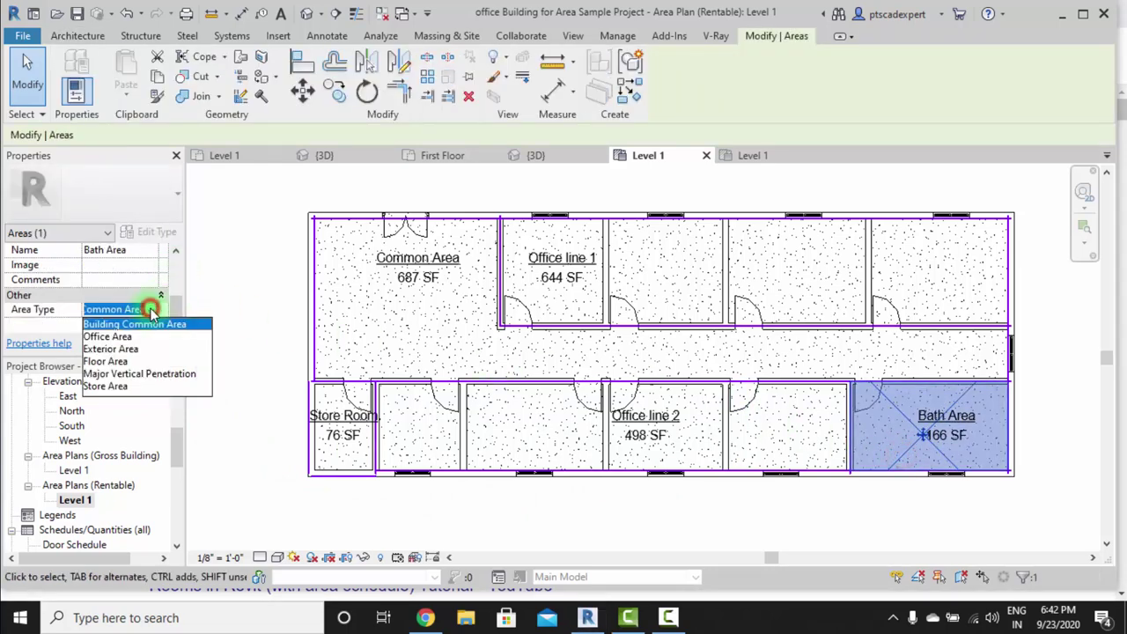
click(111, 349)
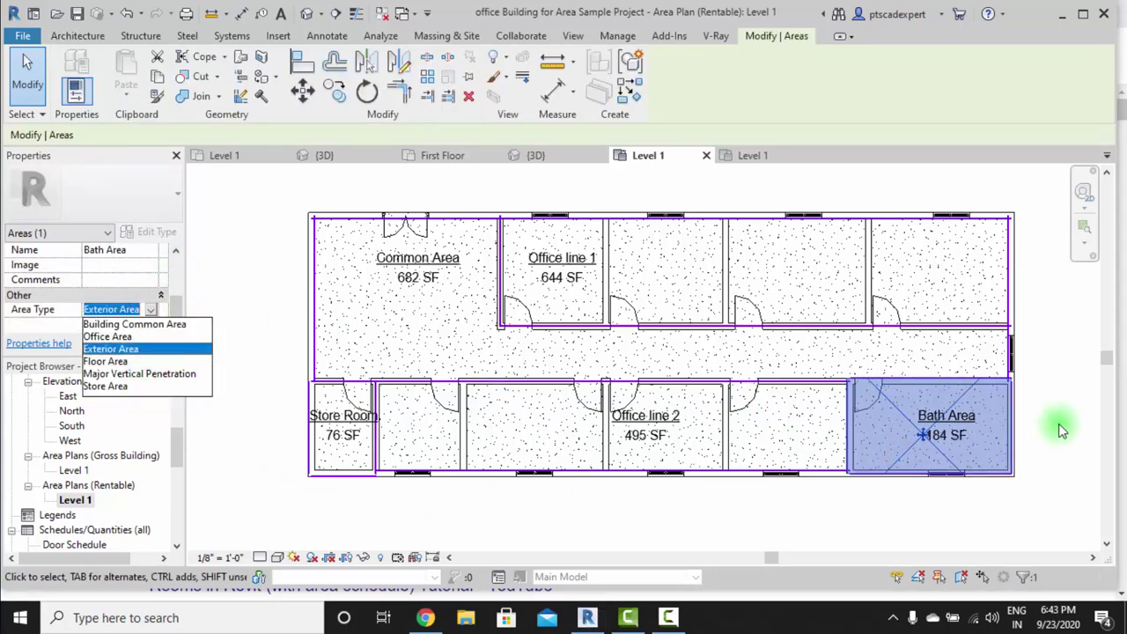
click(140, 324)
click(823, 525)
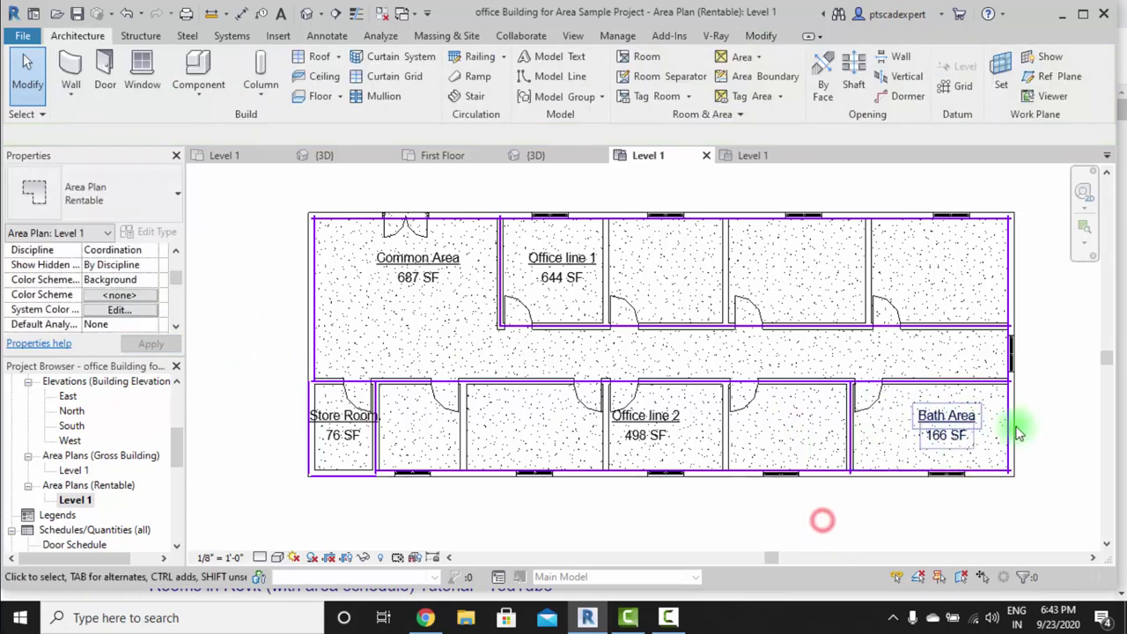
scroll(944, 417, down, 1)
scroll(923, 440, down, 1)
scroll(678, 353, up, 2)
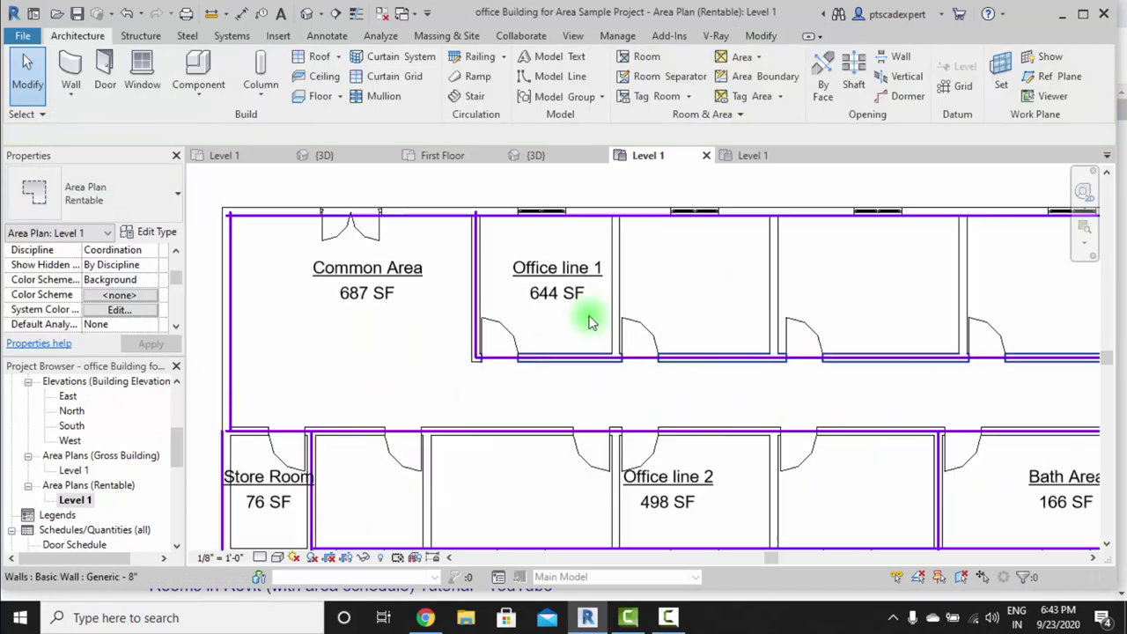
scroll(784, 326, down, 1)
scroll(783, 324, down, 1)
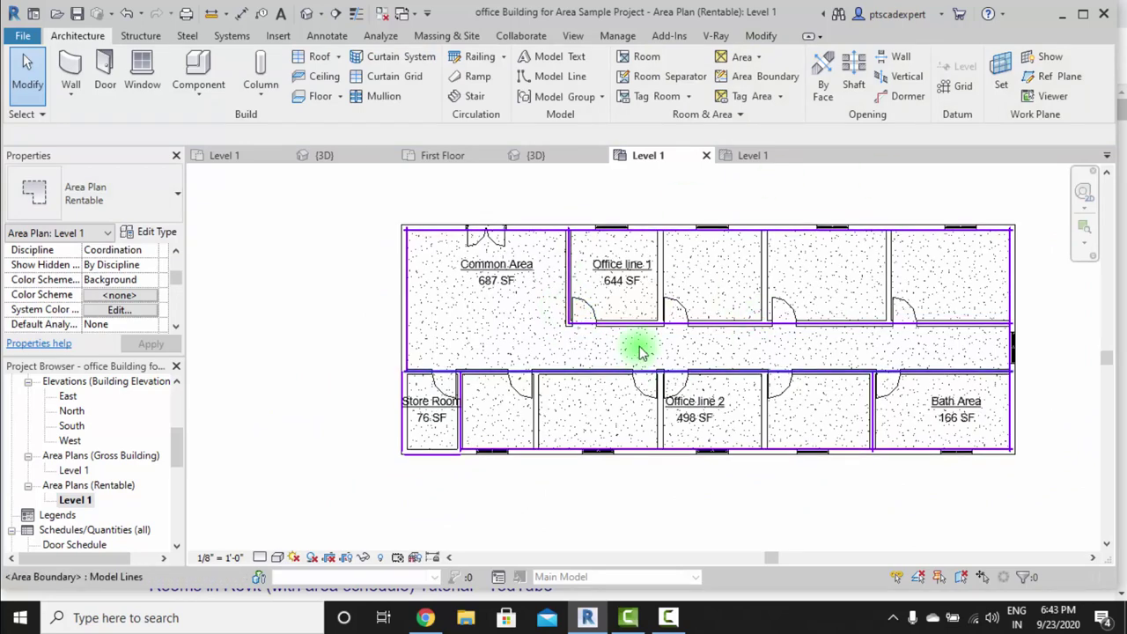
scroll(652, 339, down, 2)
scroll(623, 342, up, 1)
scroll(624, 341, up, 1)
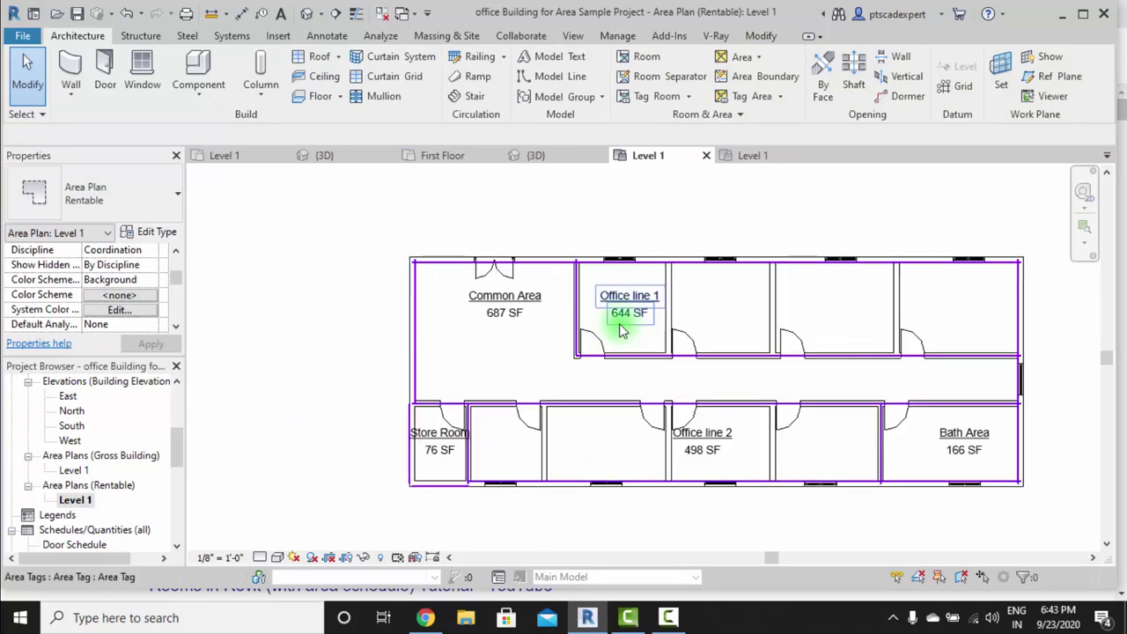
middle_drag(671, 367, 634, 349)
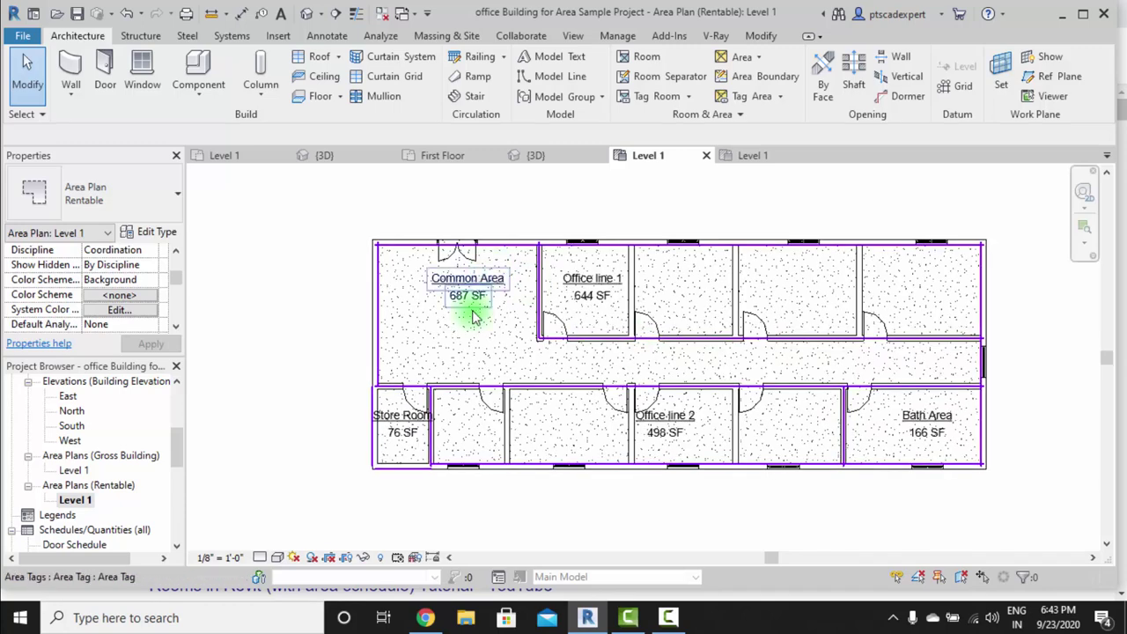
Step: Colour the Areas (Rentable) scheme by Name, accepting the colour-loss warning
click(662, 161)
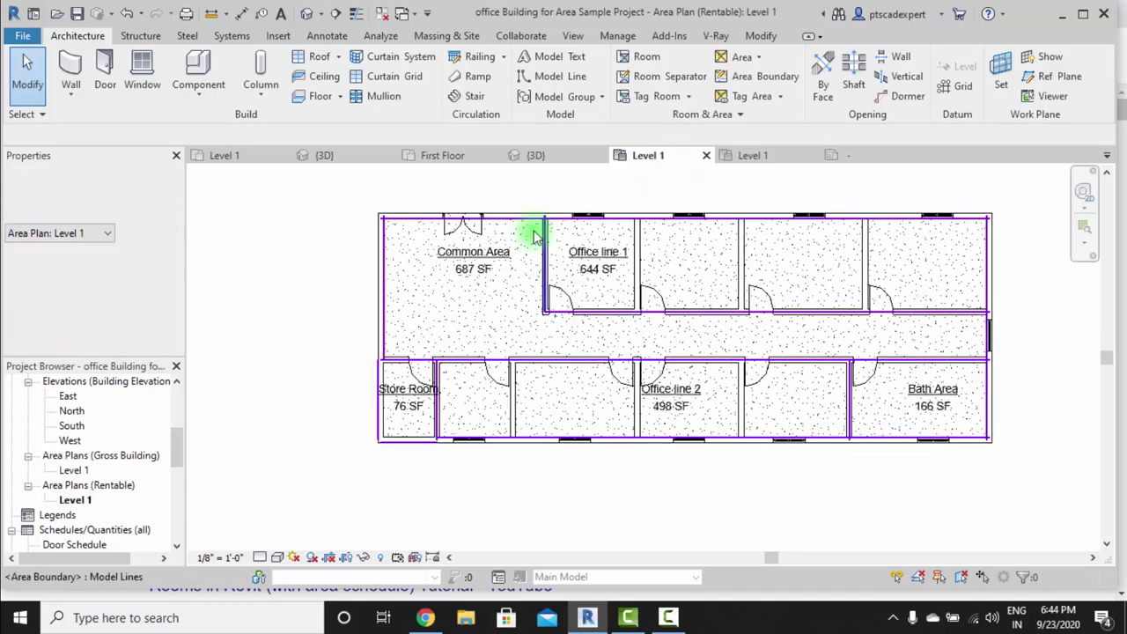
click(705, 123)
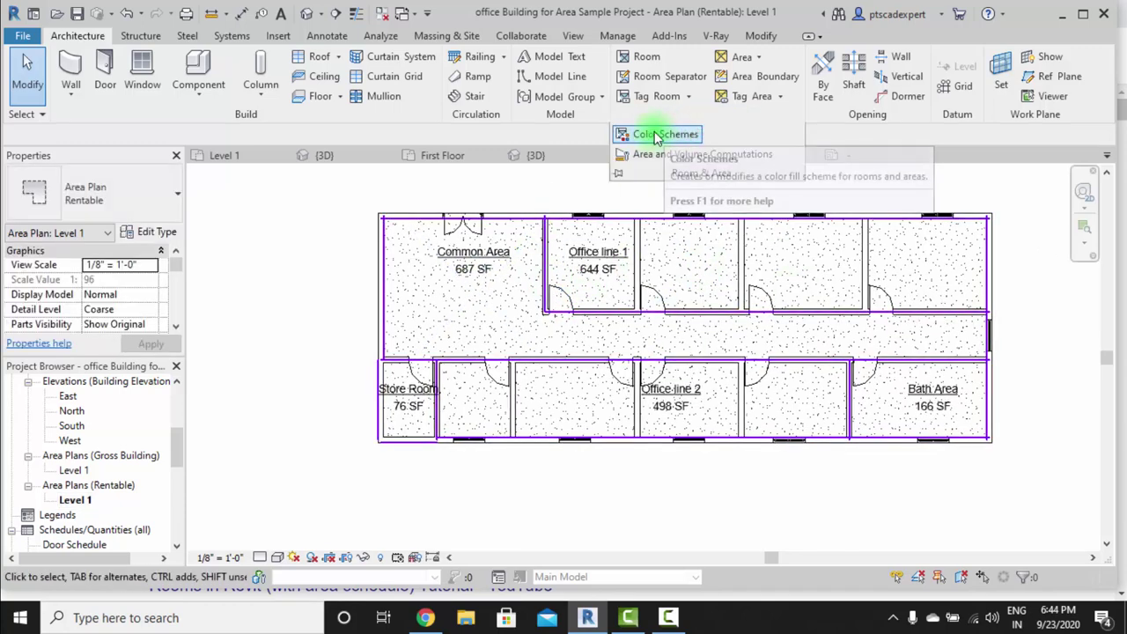
click(656, 136)
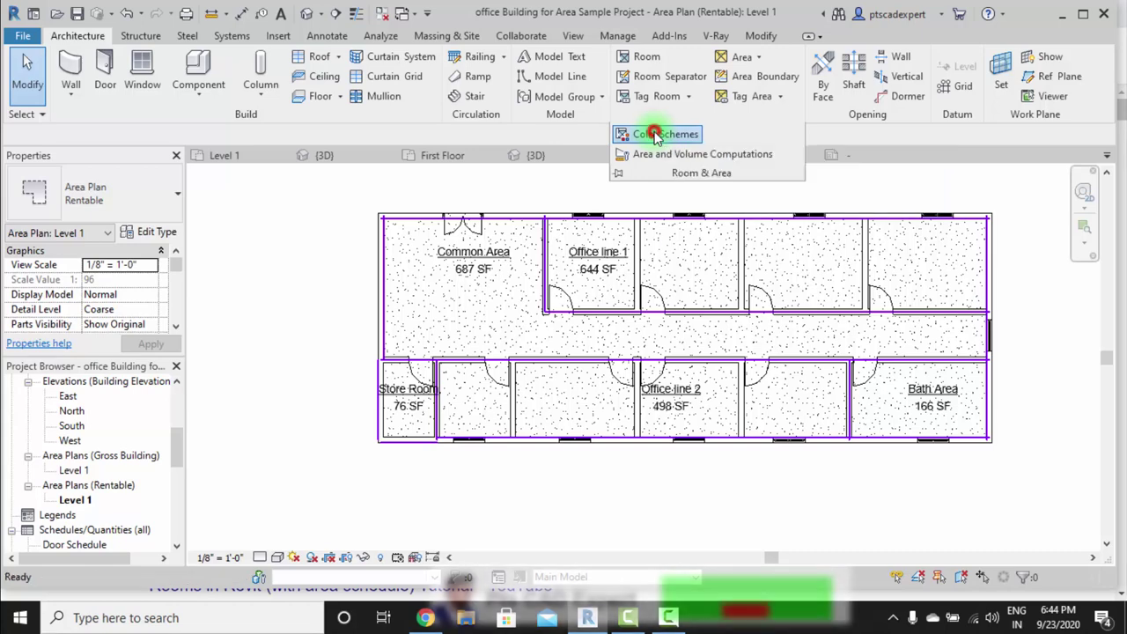
drag(325, 170, 490, 128)
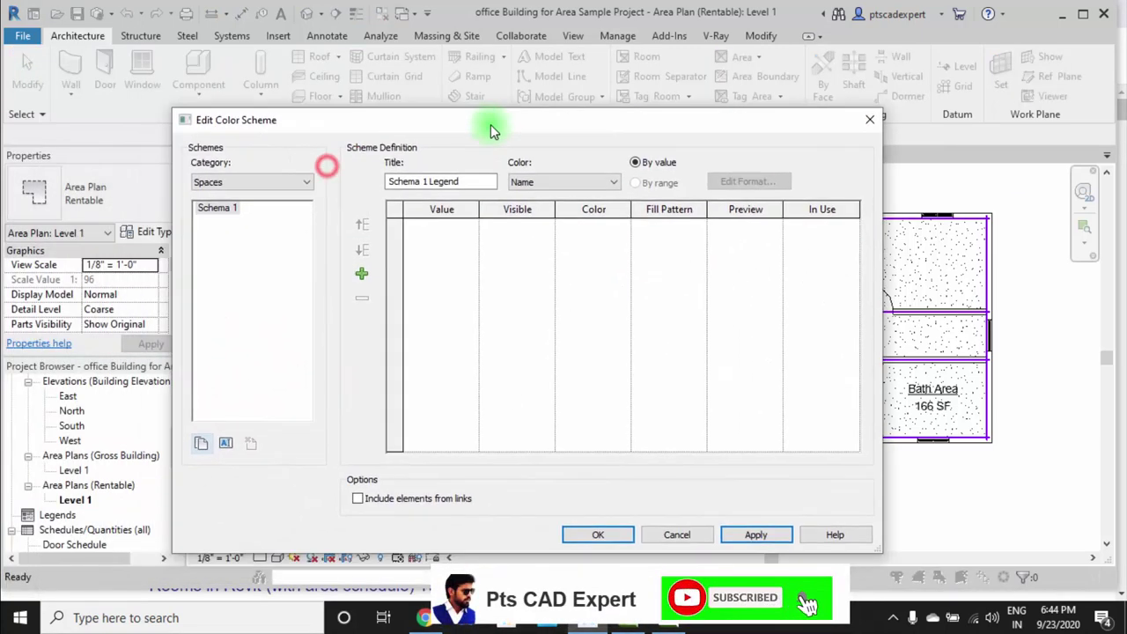
click(220, 181)
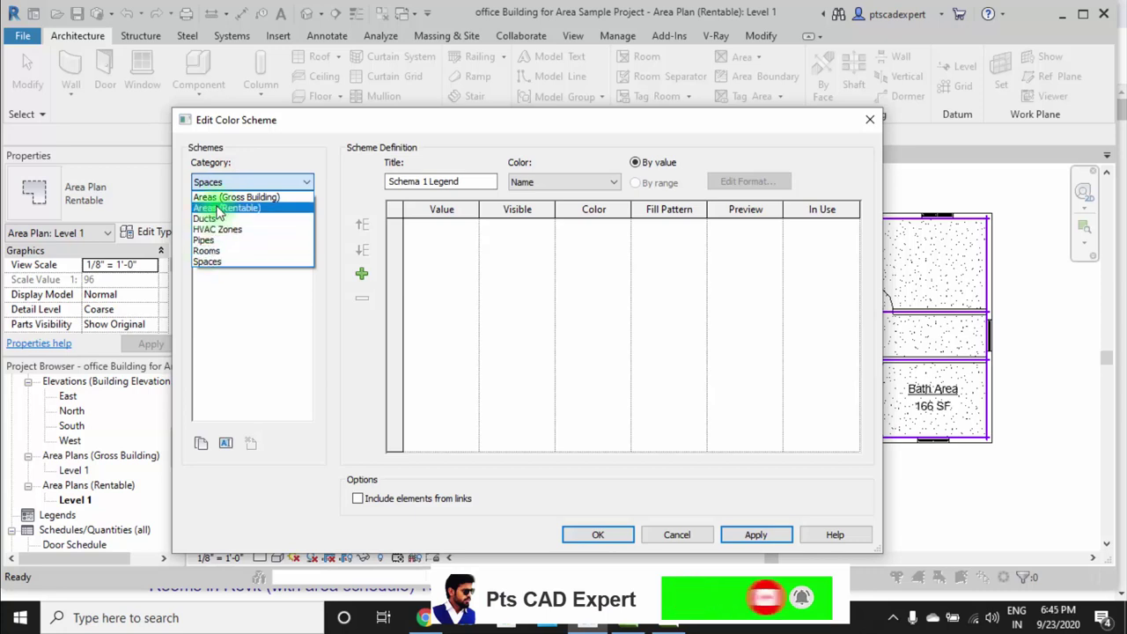
click(225, 208)
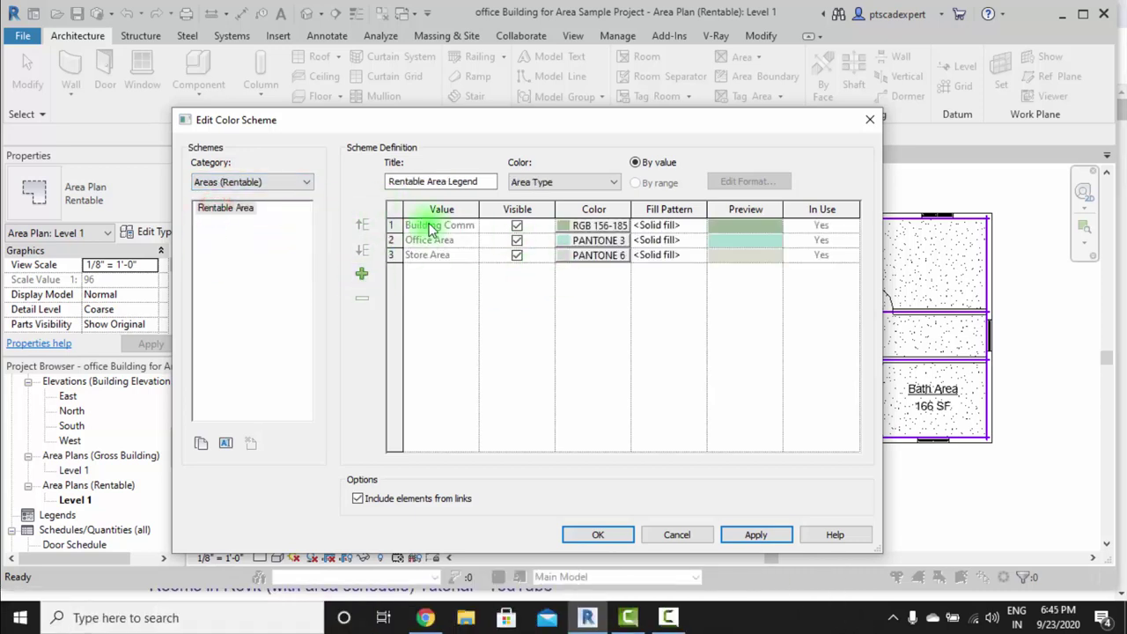
click(563, 182)
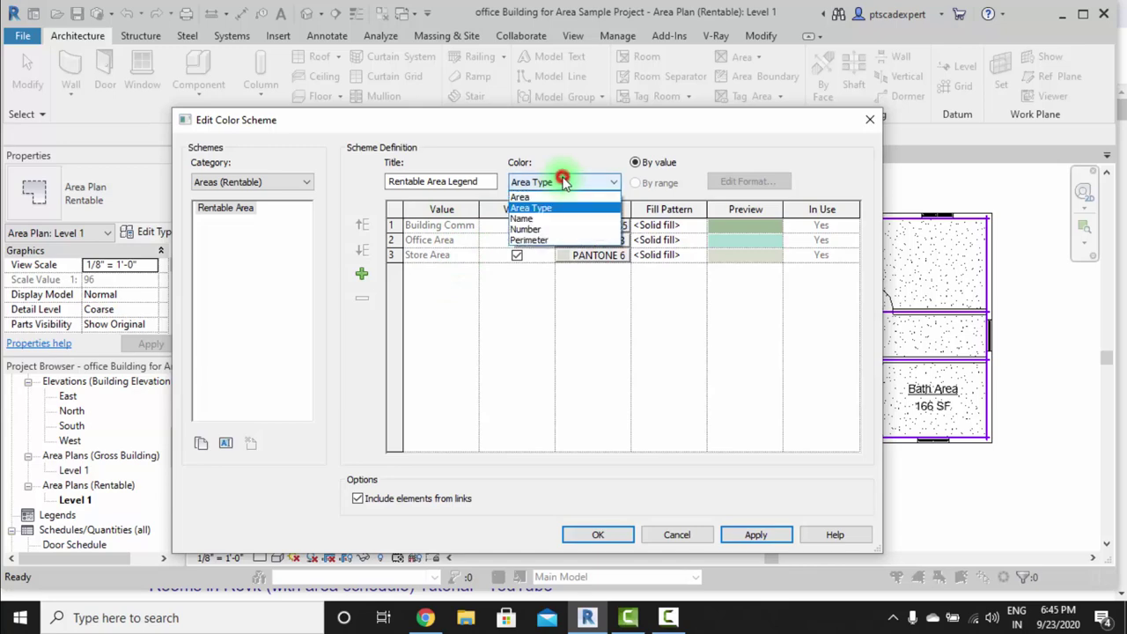
click(523, 218)
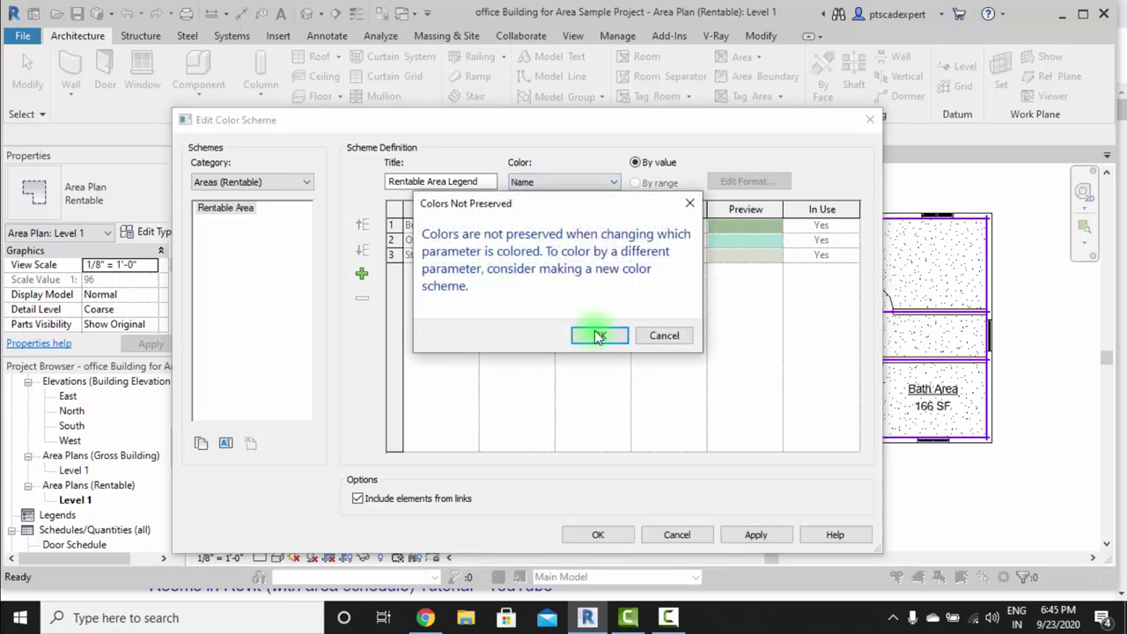
click(598, 330)
click(620, 535)
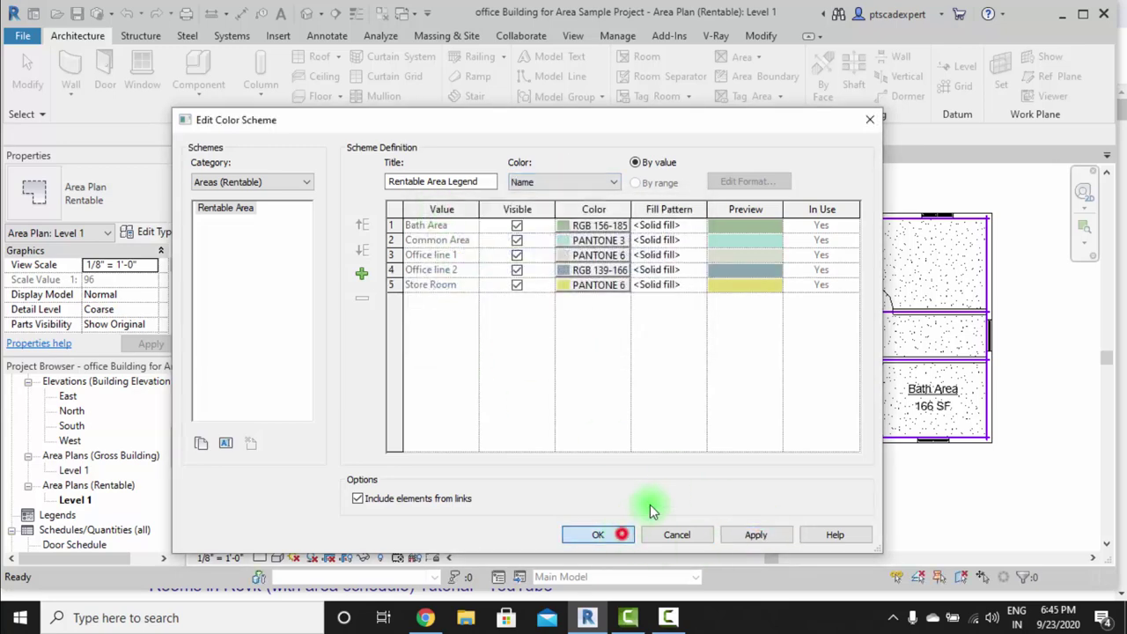
middle_drag(588, 370, 704, 359)
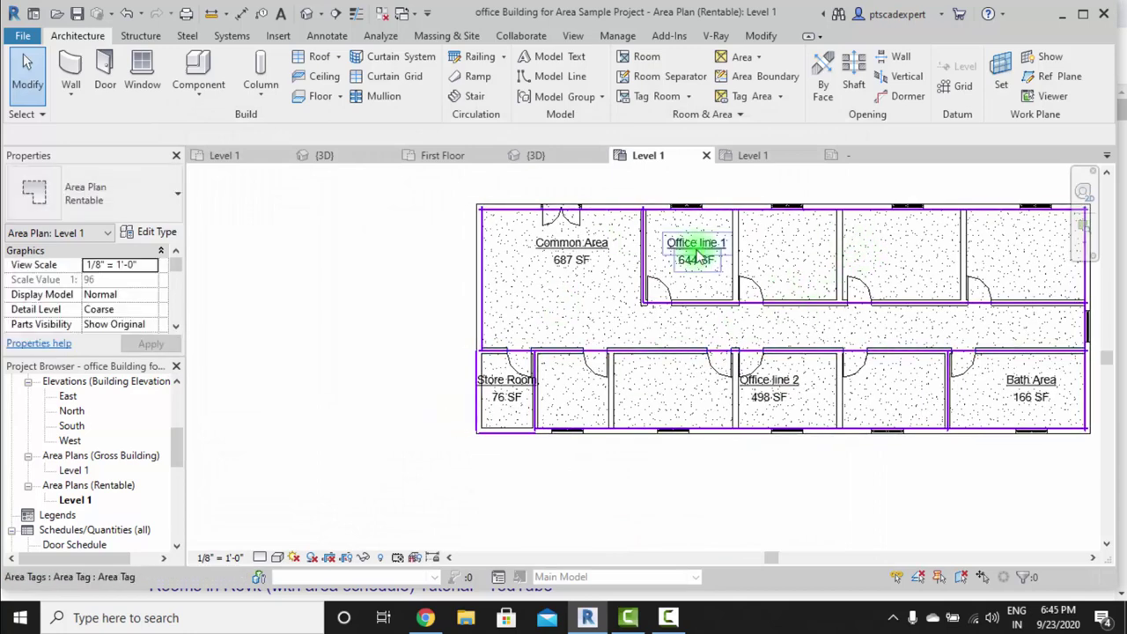
click(175, 325)
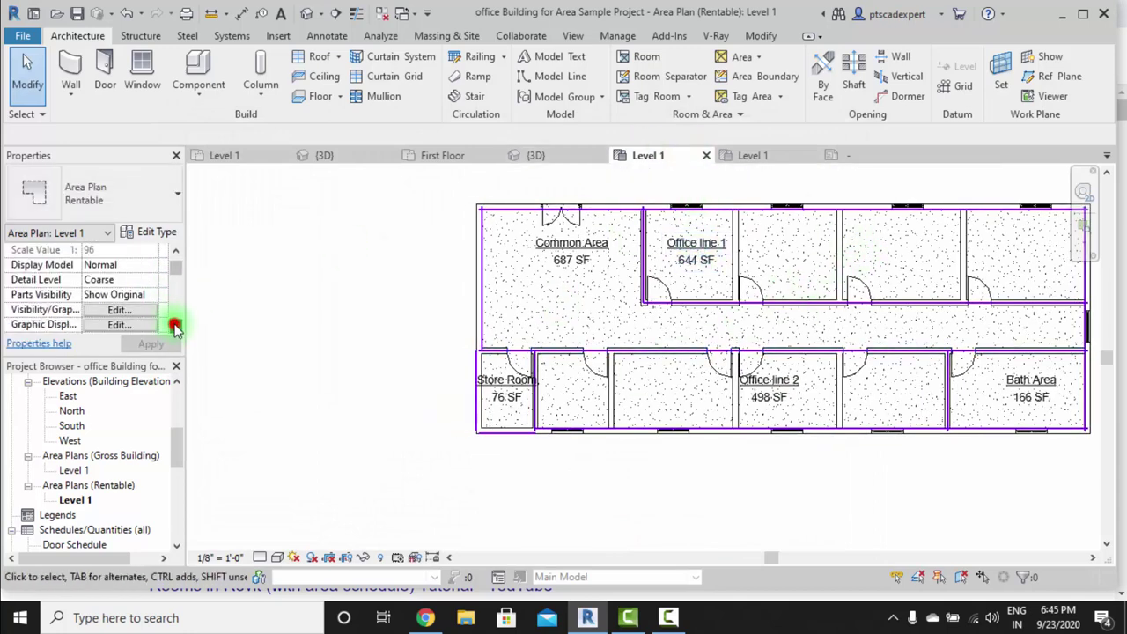
click(176, 326)
click(176, 325)
click(175, 326)
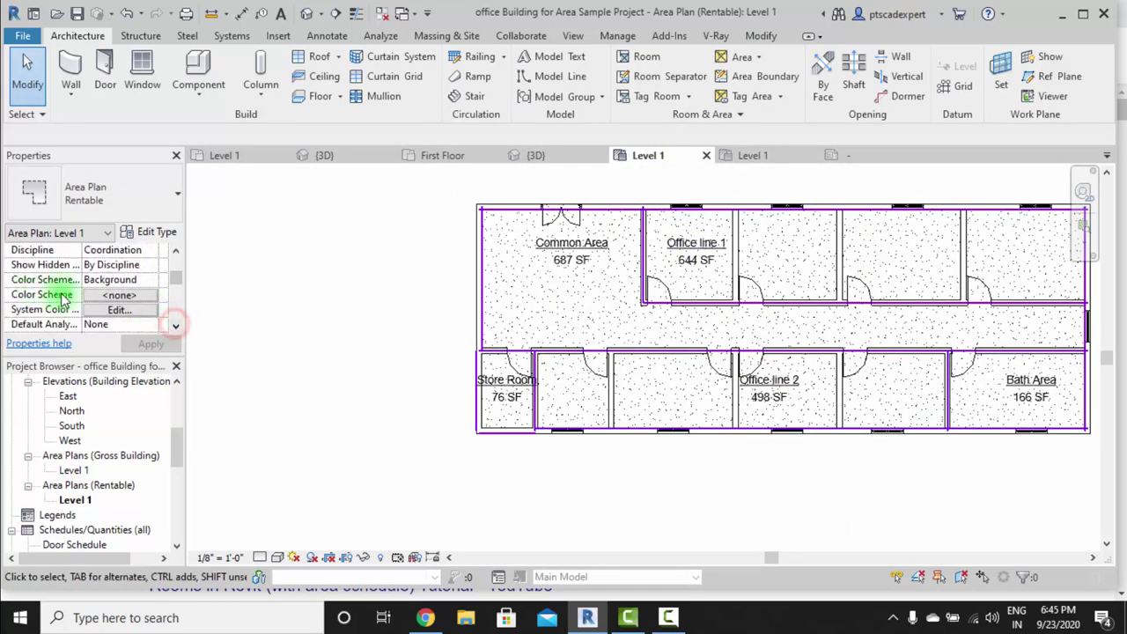
click(90, 296)
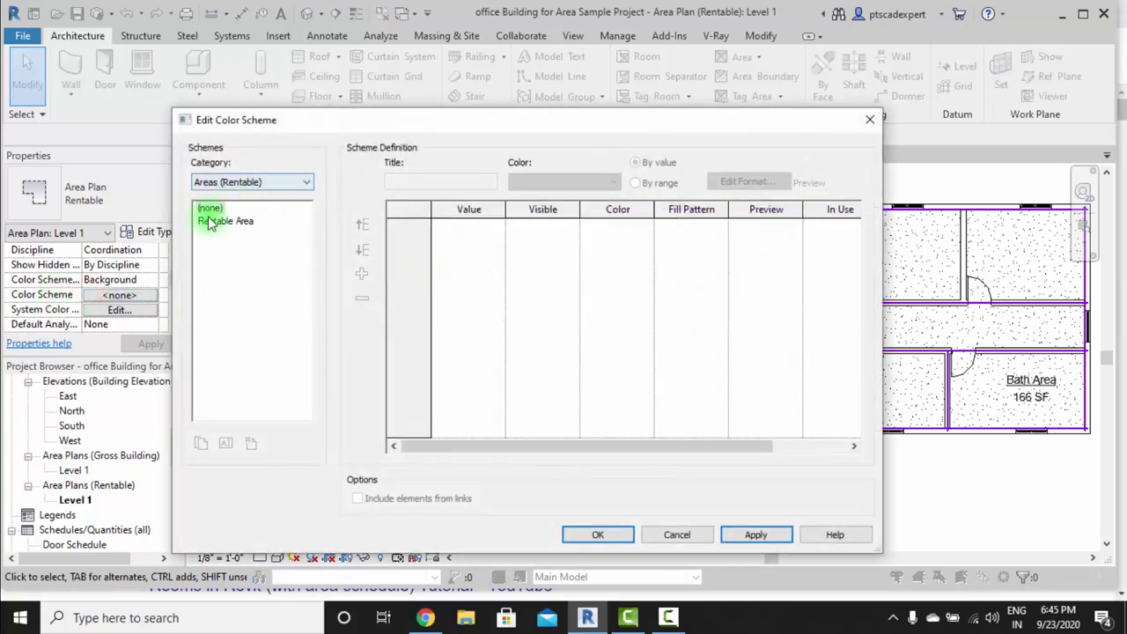
click(212, 221)
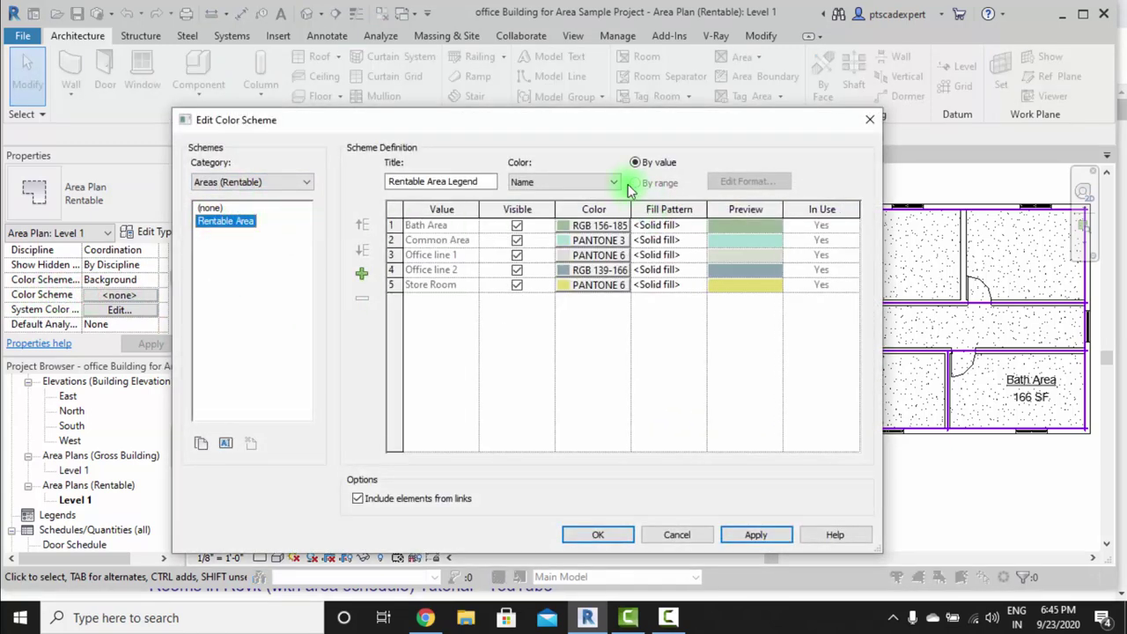
click(572, 181)
click(571, 181)
click(600, 536)
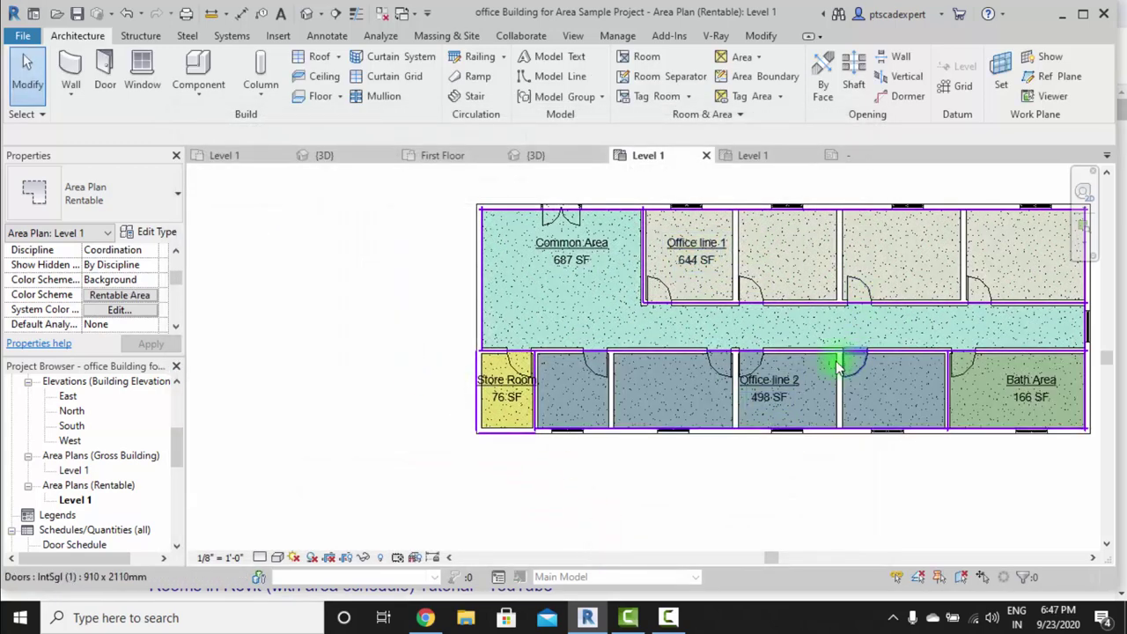
scroll(836, 366, up, 1)
scroll(693, 290, down, 1)
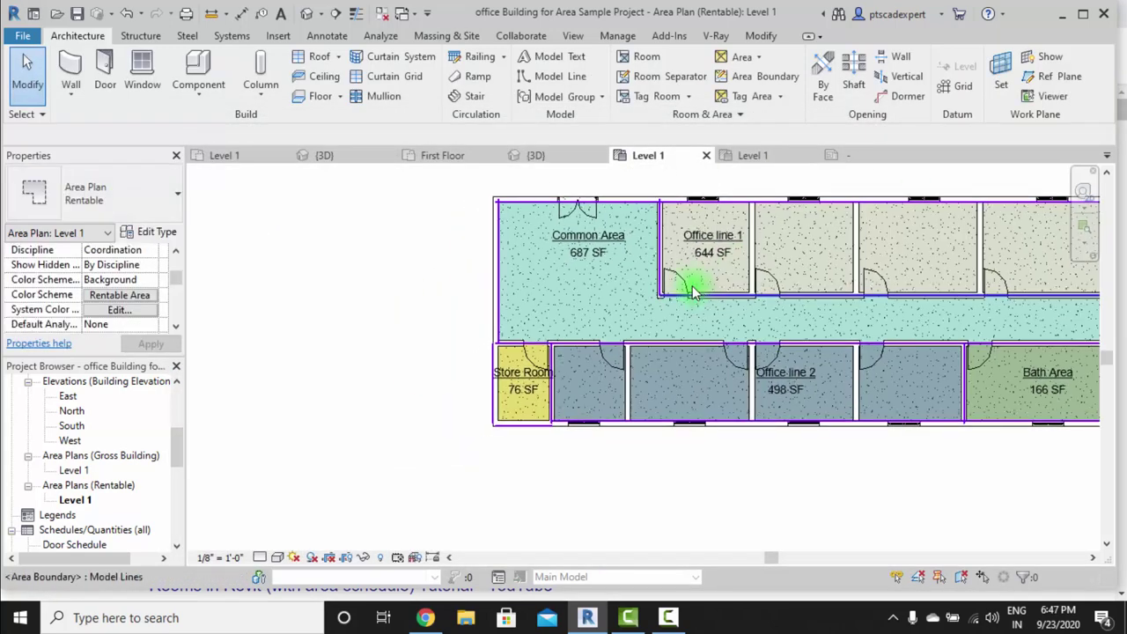
scroll(652, 334, down, 1)
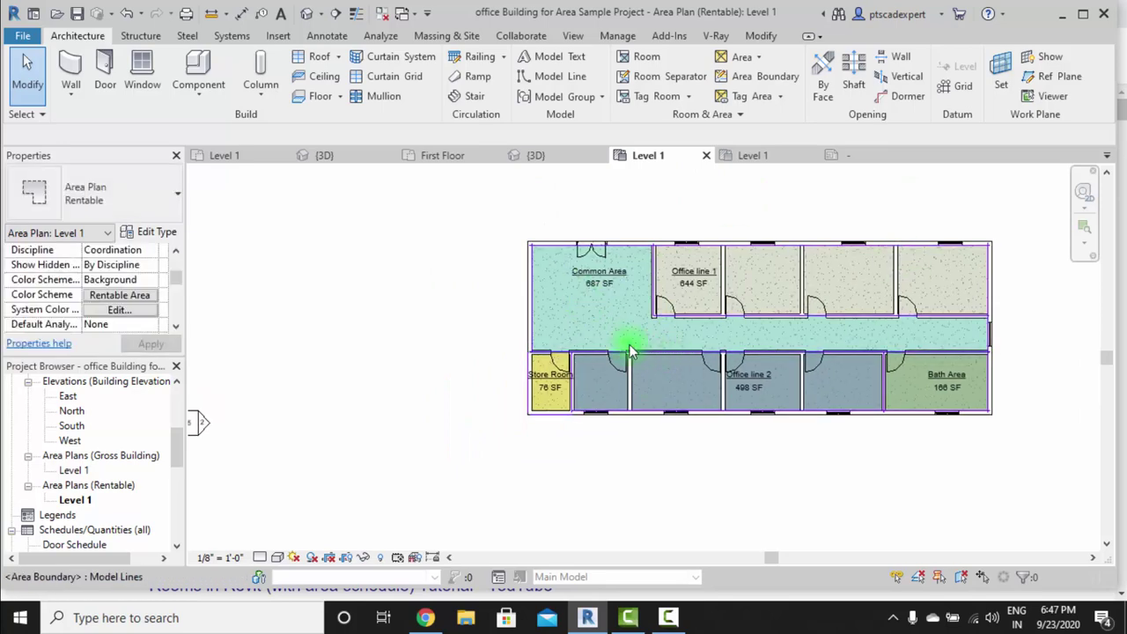
scroll(401, 351, up, 1)
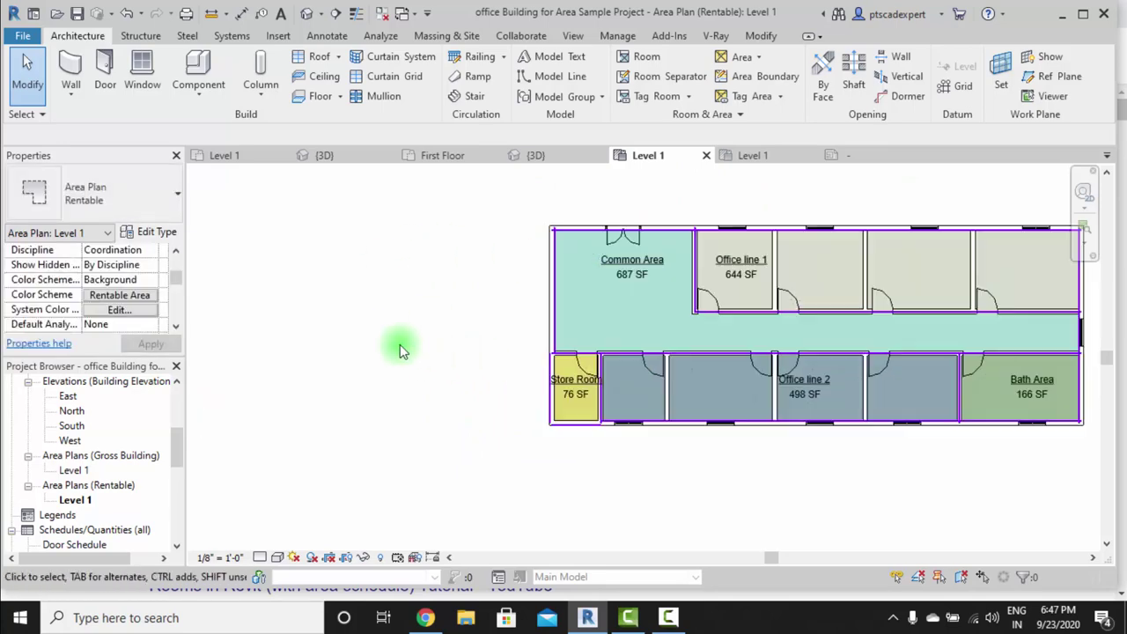
scroll(401, 351, up, 1)
scroll(414, 369, down, 1)
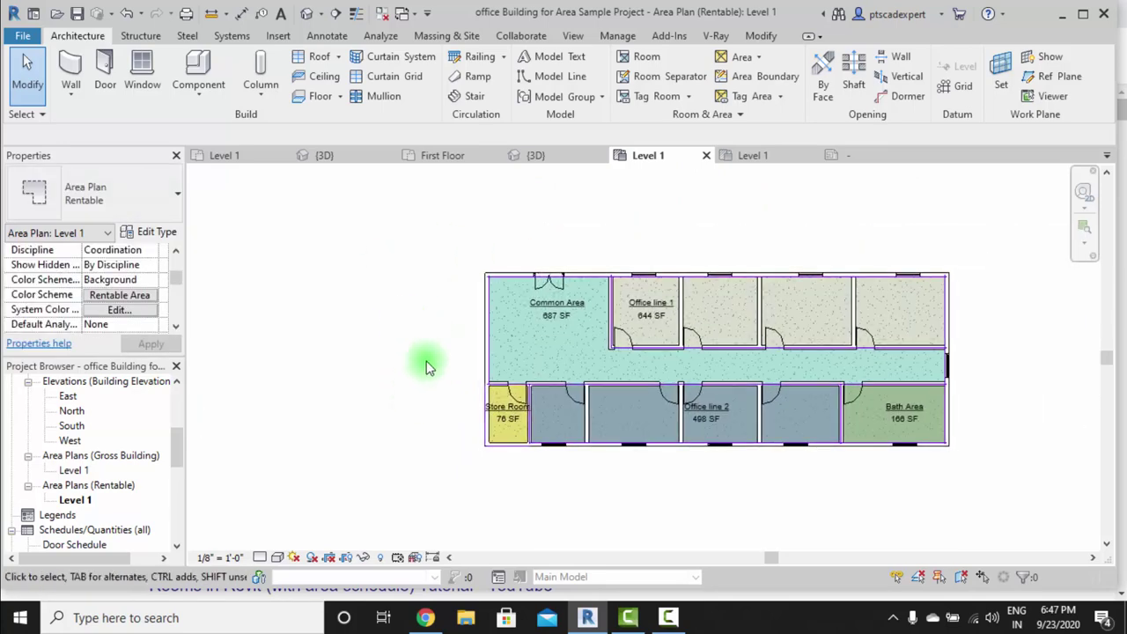
Step: Place a colour fill legend left of the Level 1 plan and select it
click(330, 37)
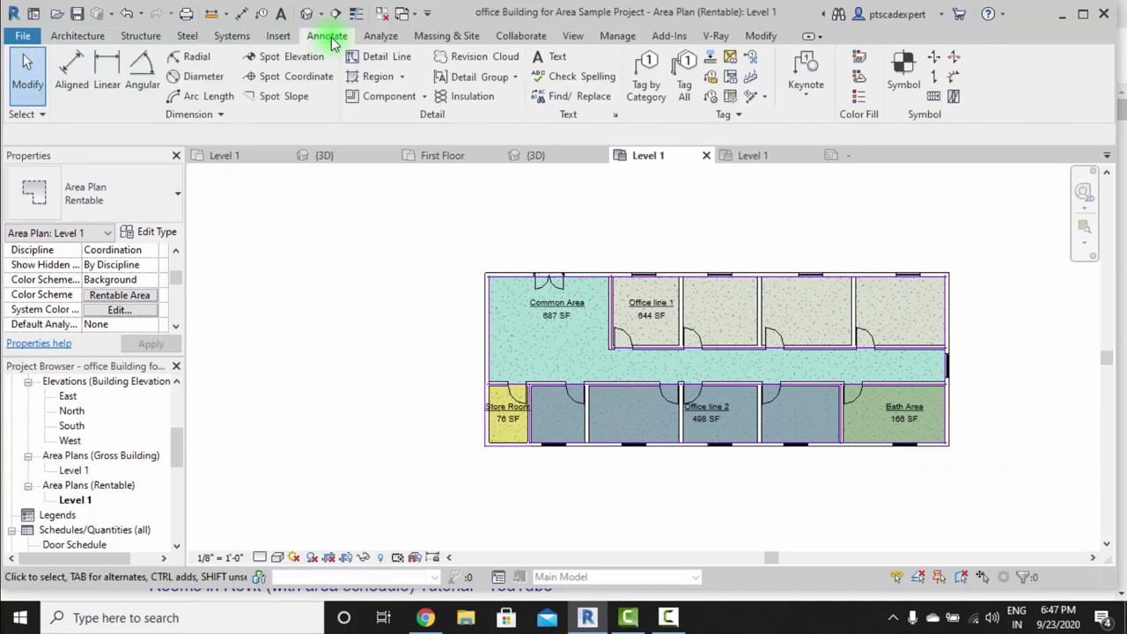
click(860, 97)
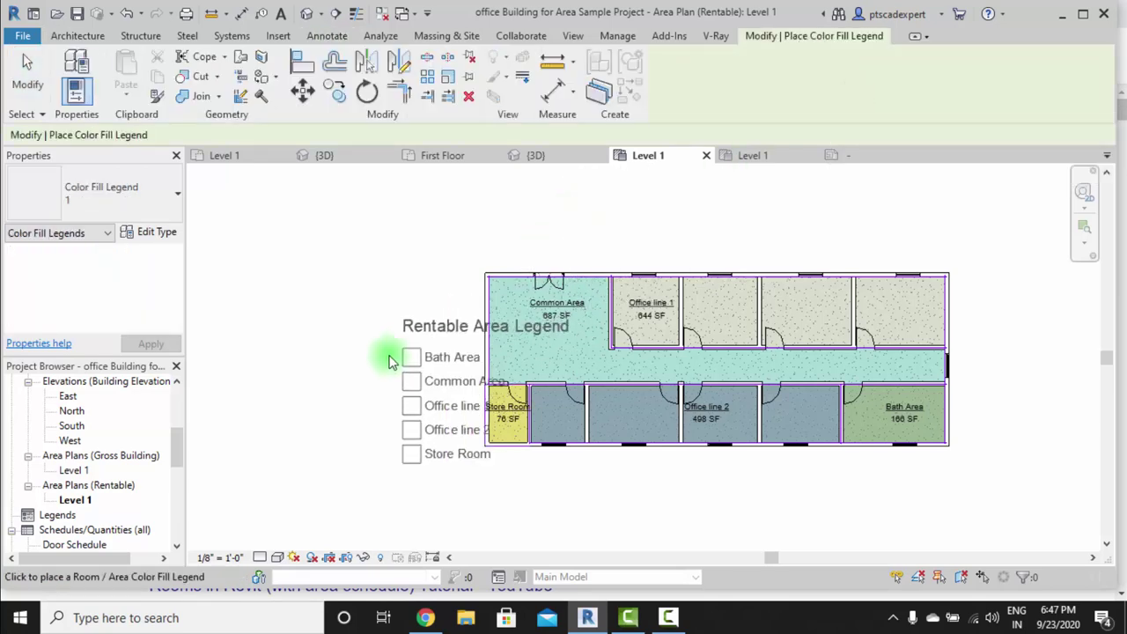
click(301, 324)
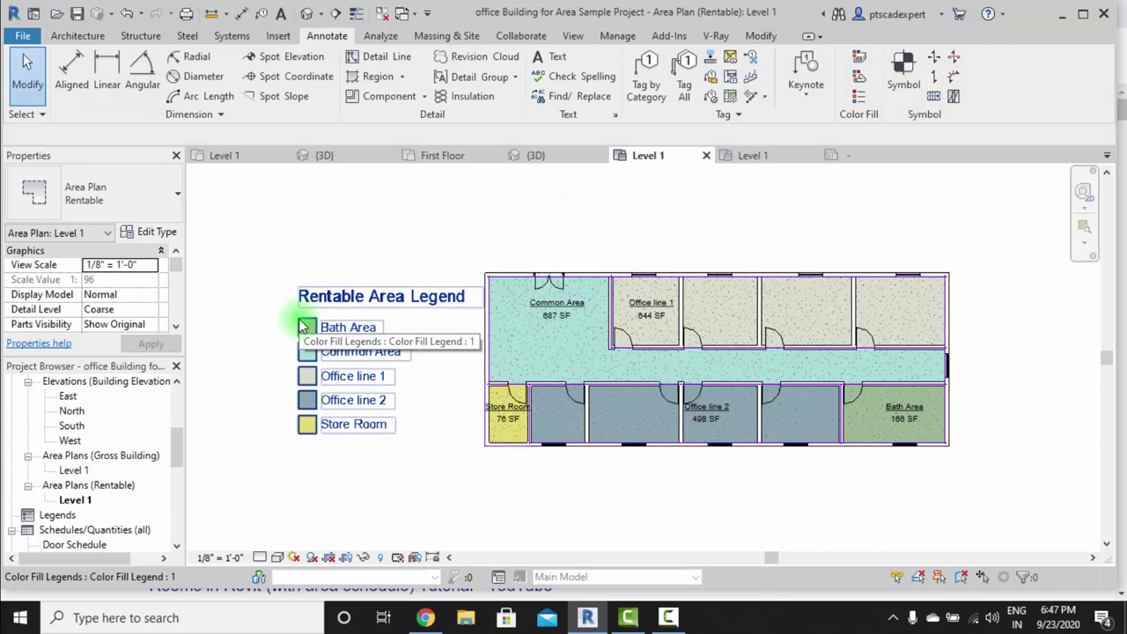
scroll(509, 307, up, 2)
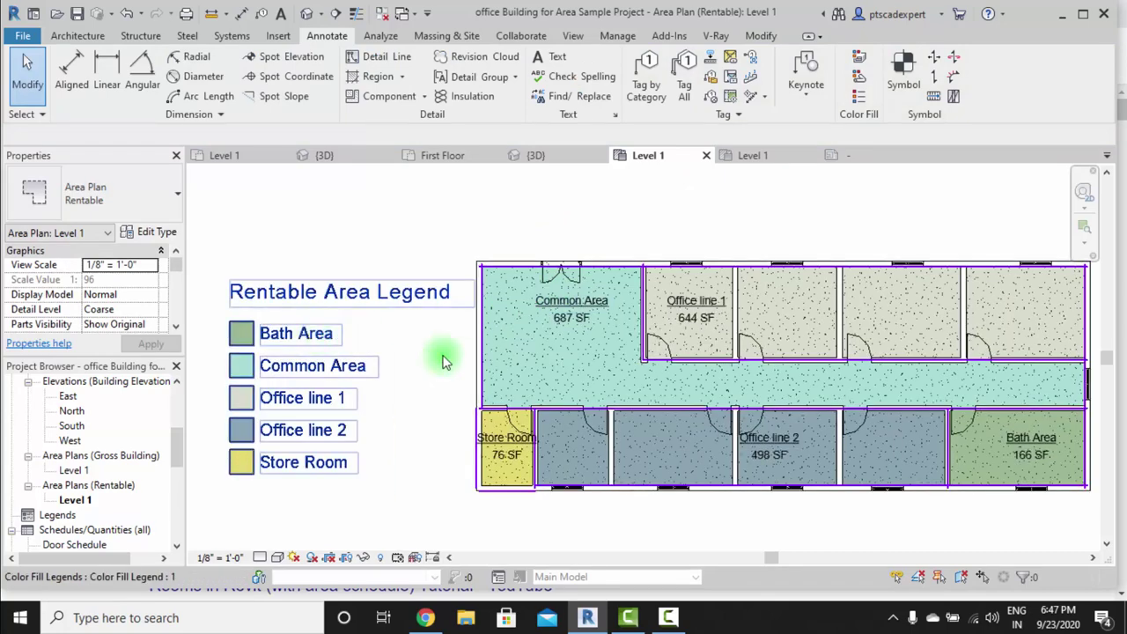
middle_drag(510, 370, 502, 325)
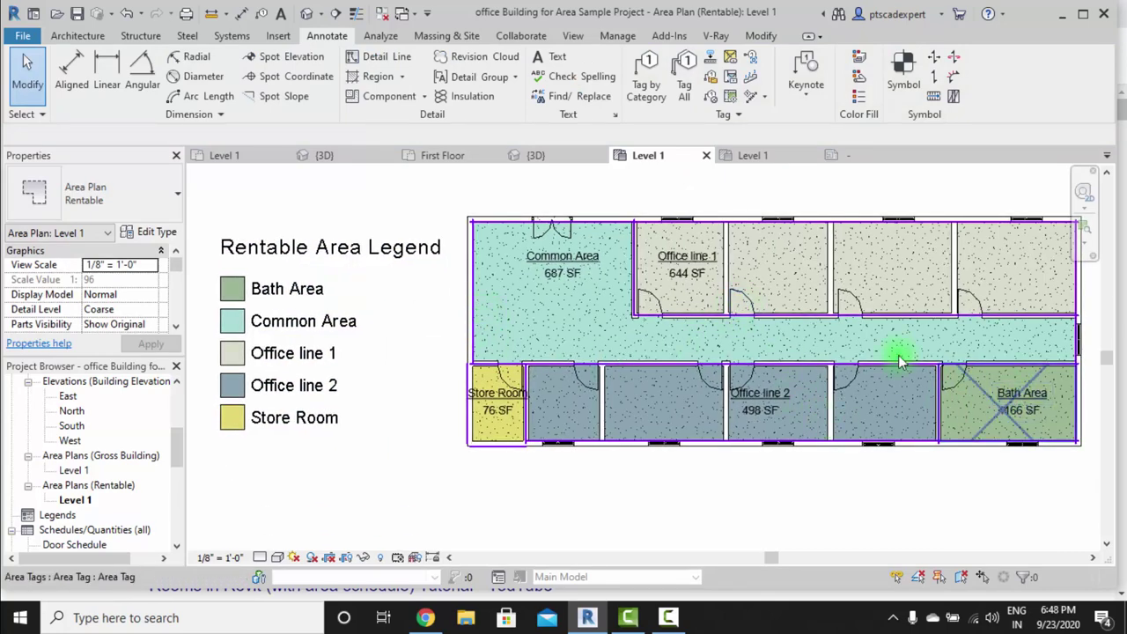
scroll(414, 335, down, 1)
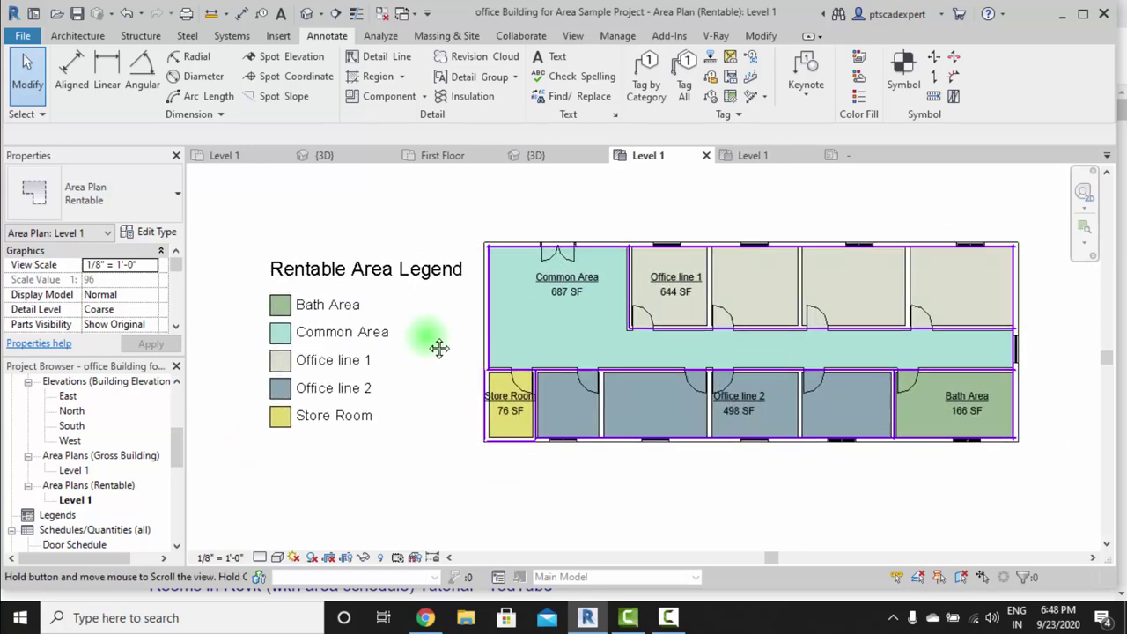
click(326, 272)
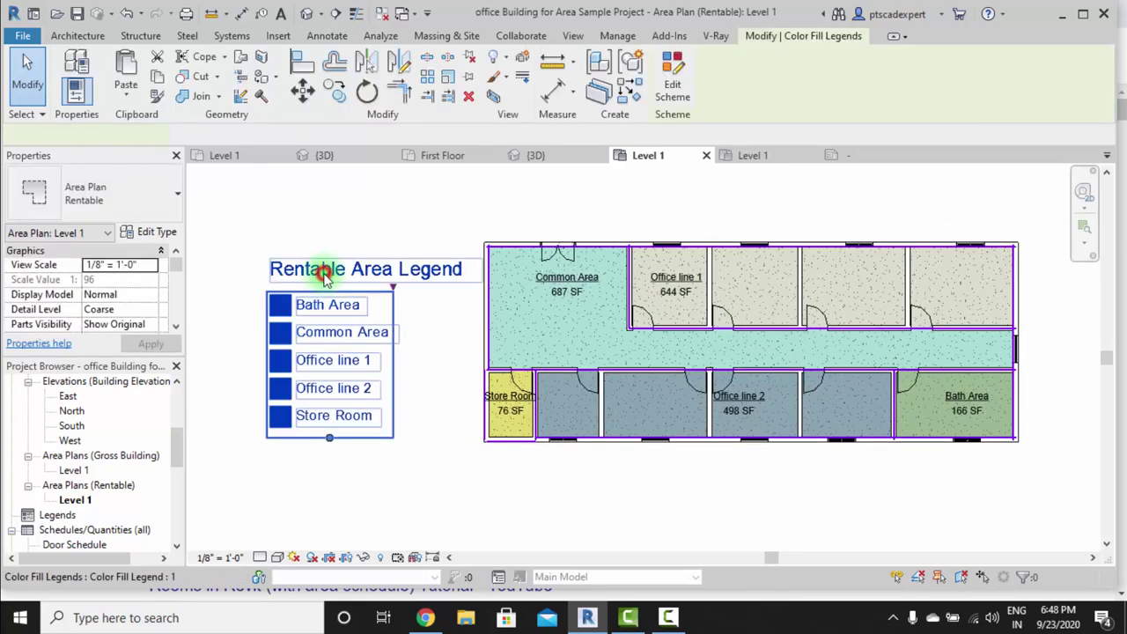
Step: Hide Store Room in the Rentable colour scheme, leaving four legend entries
click(674, 80)
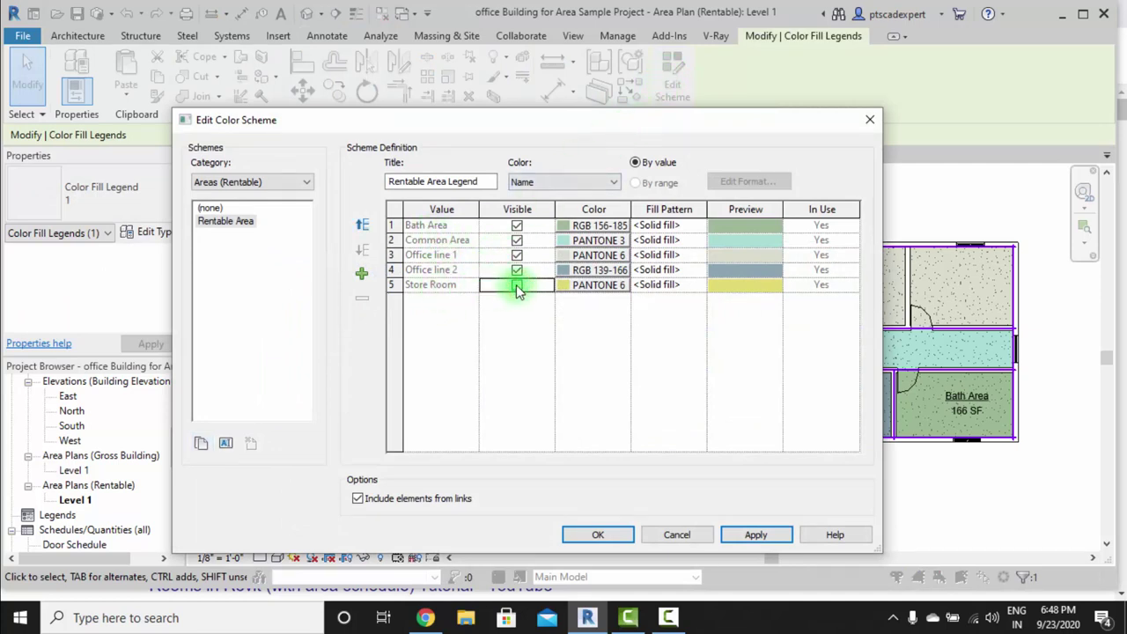
click(599, 535)
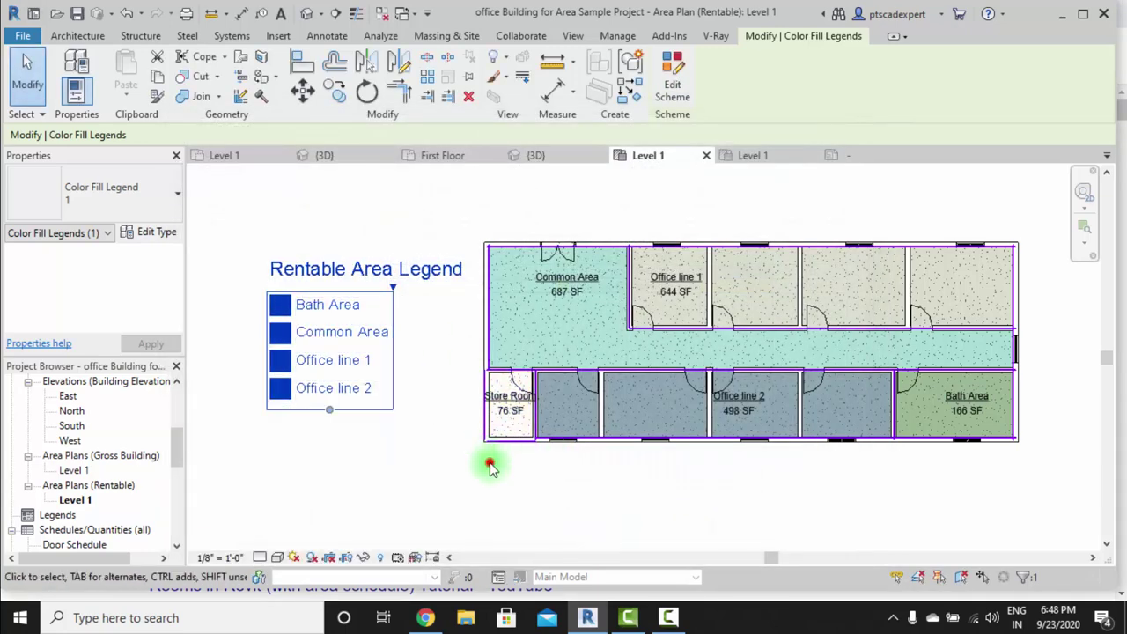
click(490, 466)
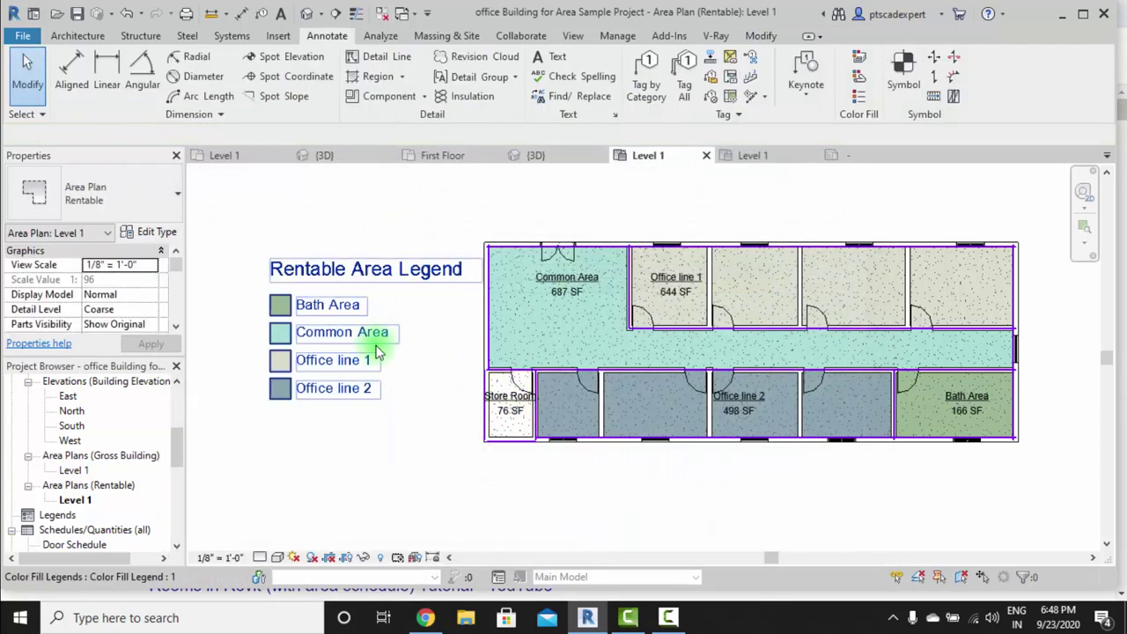
Step: Make Store Room visible again in the legend's colour scheme
click(319, 270)
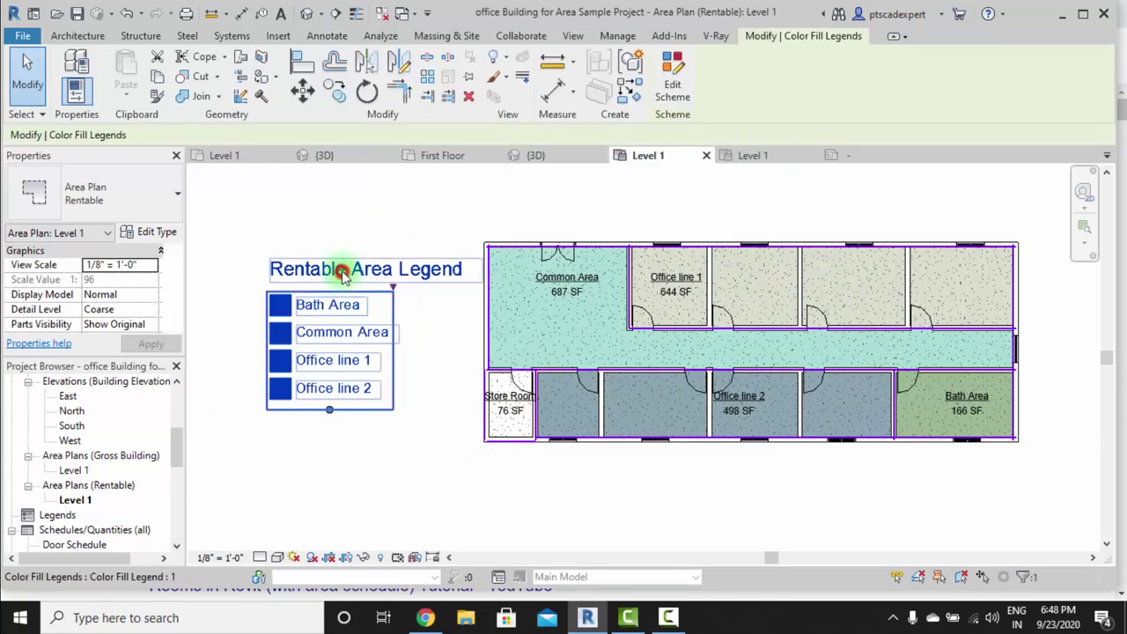
click(668, 84)
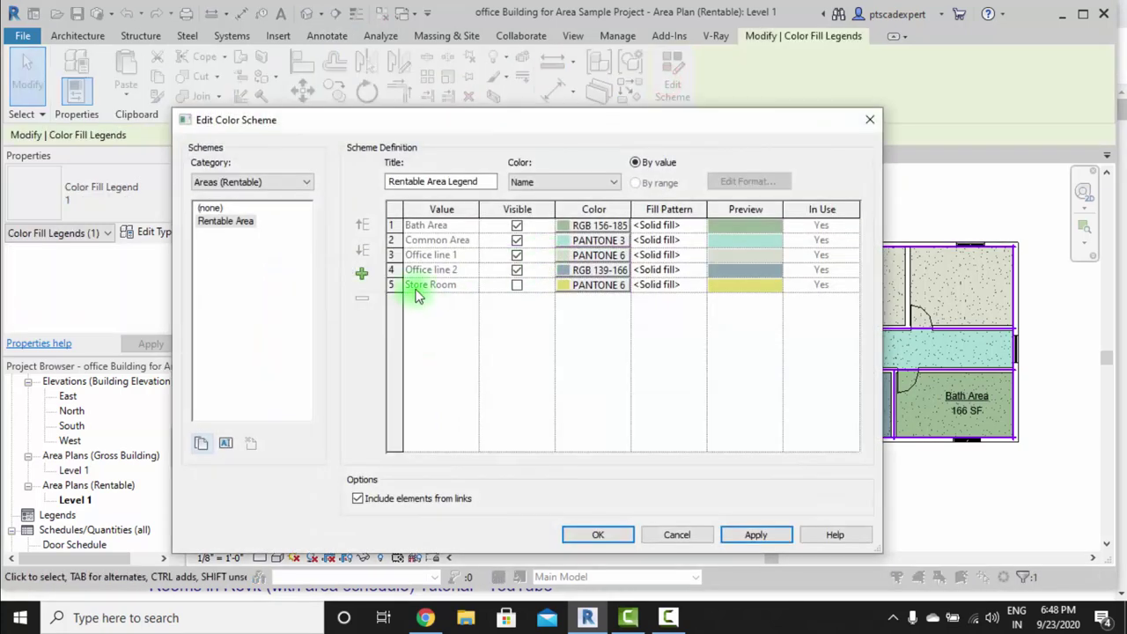
drag(447, 120, 744, 66)
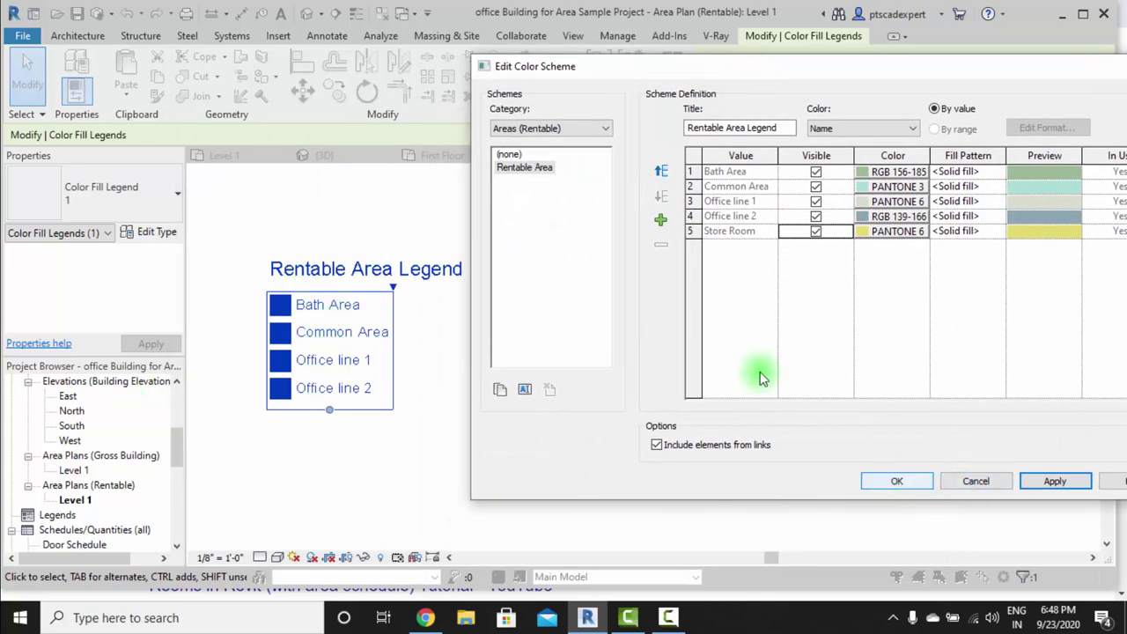
click(897, 482)
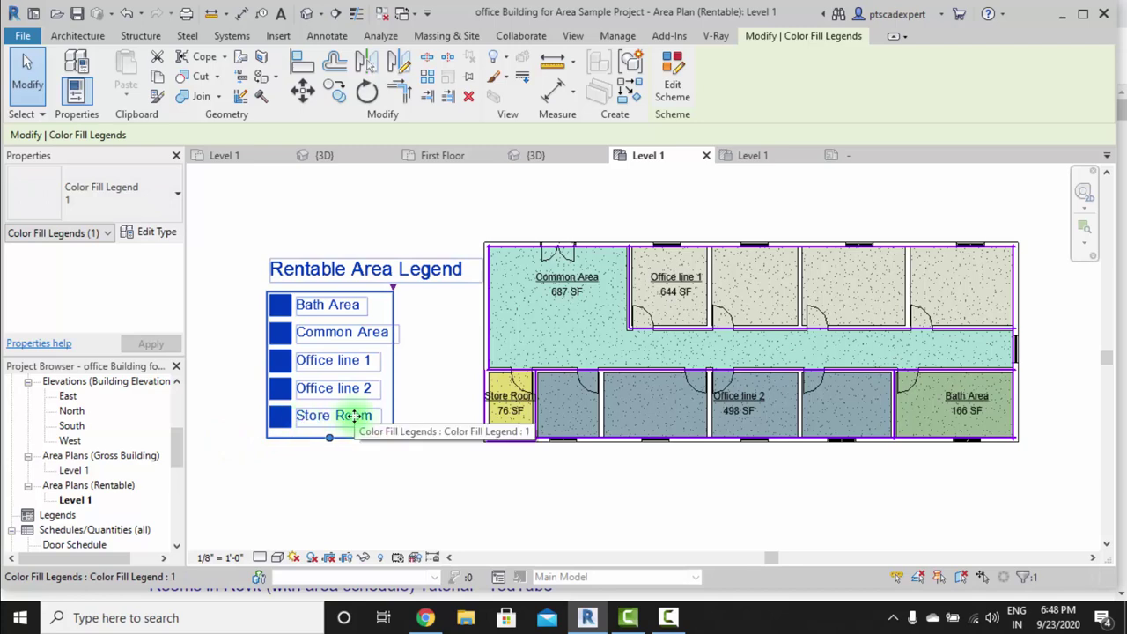
Step: Try adding a new scheme value, discard it, and reselect the legend
click(674, 88)
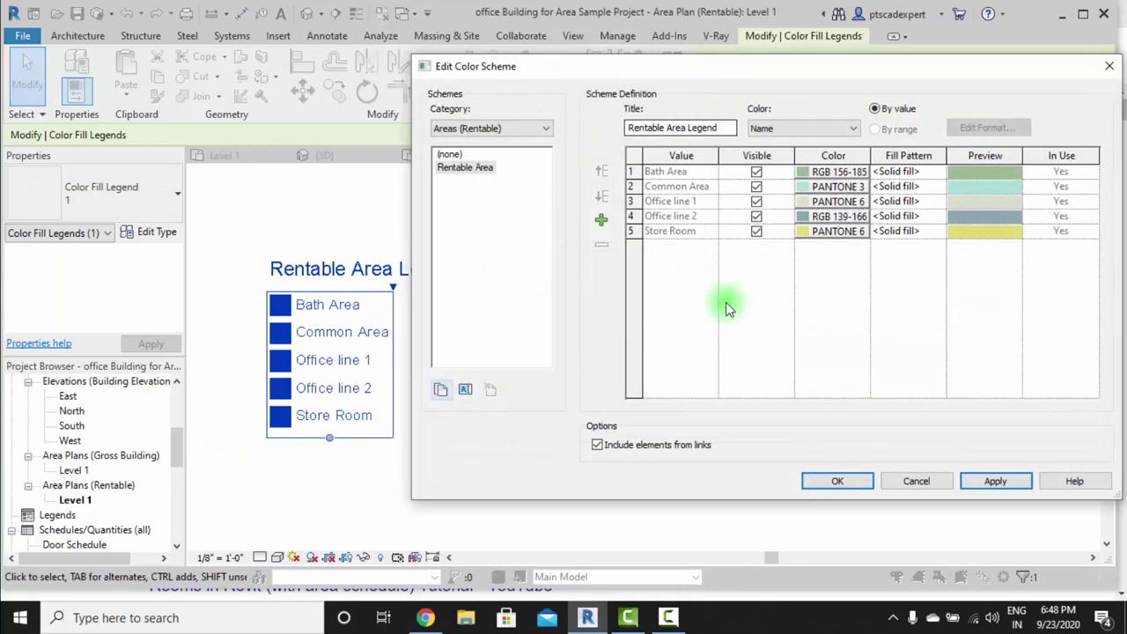
click(602, 220)
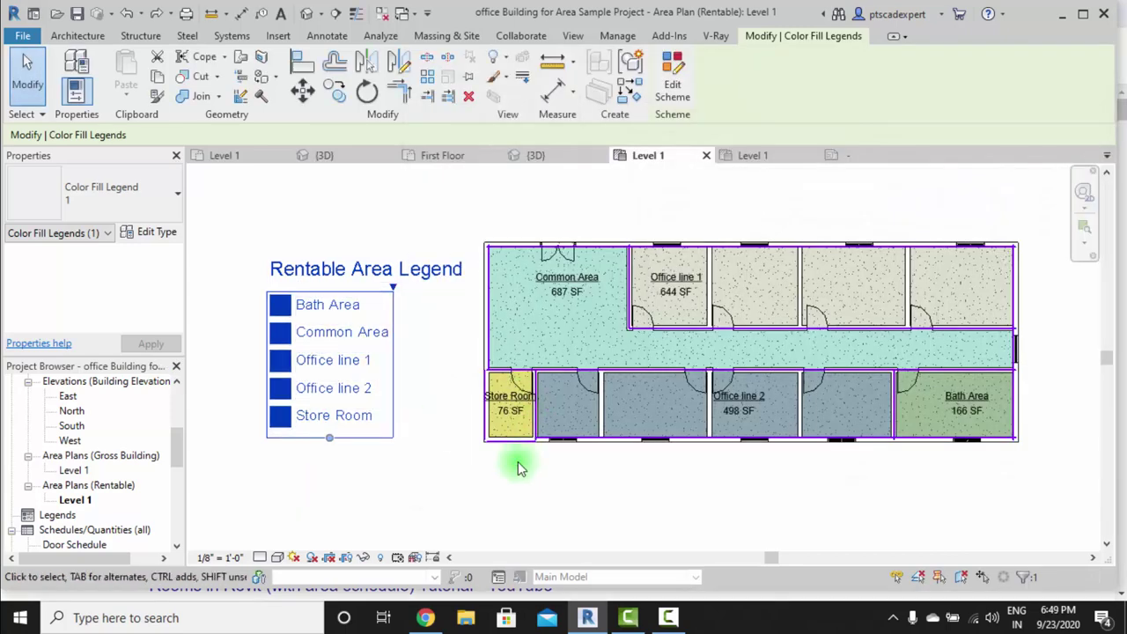
click(516, 460)
click(378, 298)
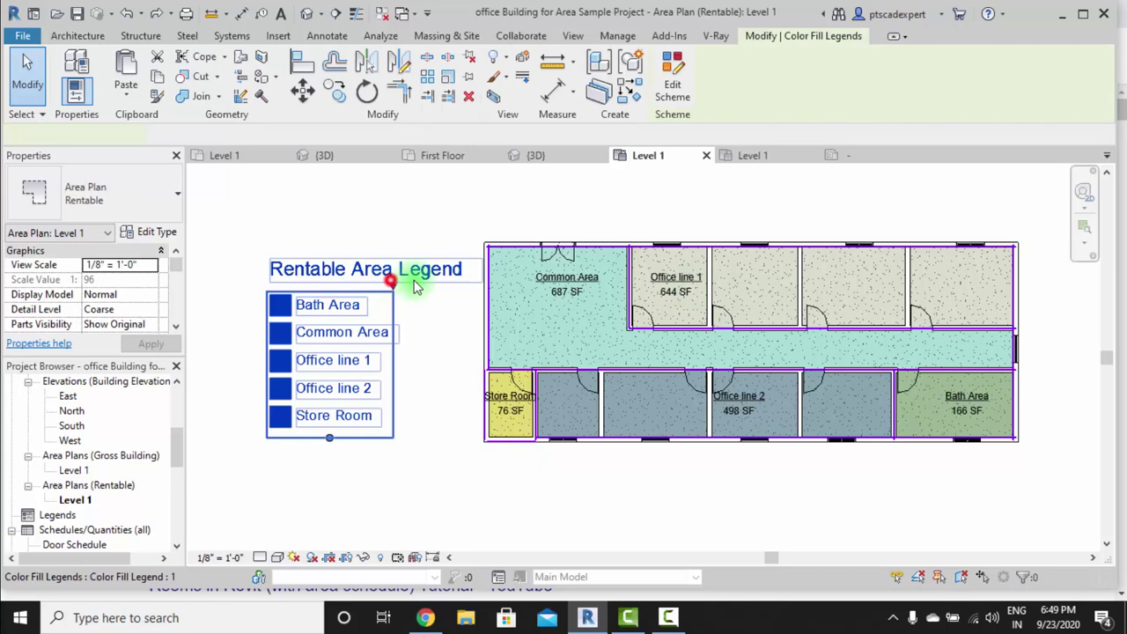
Step: Keep the legend's colour scheme colouring areas by Name
click(678, 86)
drag(834, 62, 780, 61)
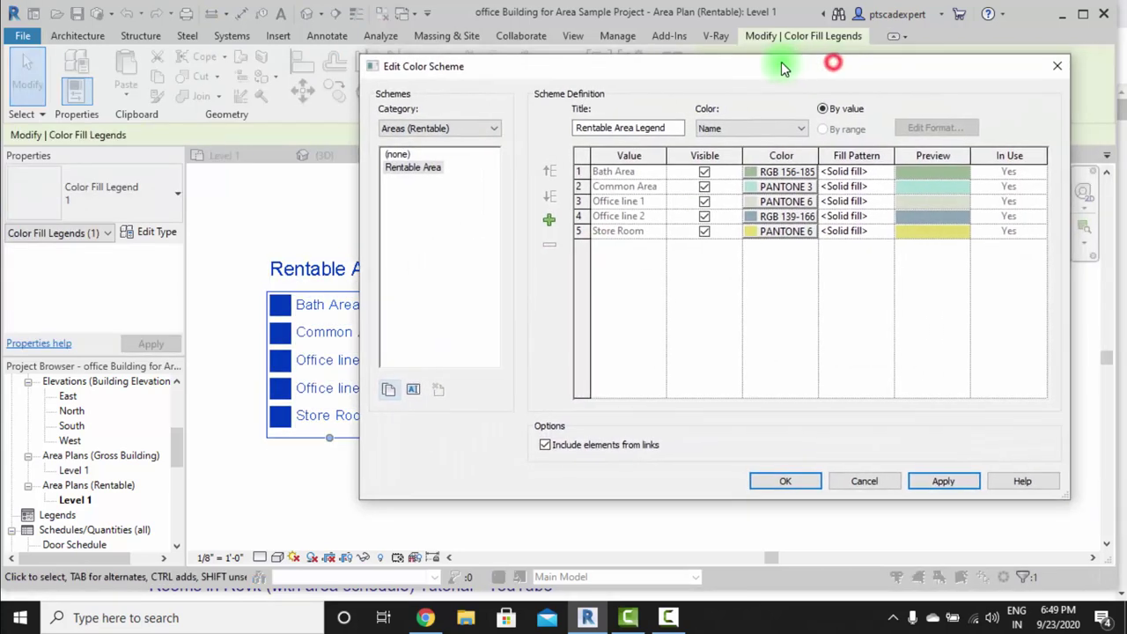
click(735, 128)
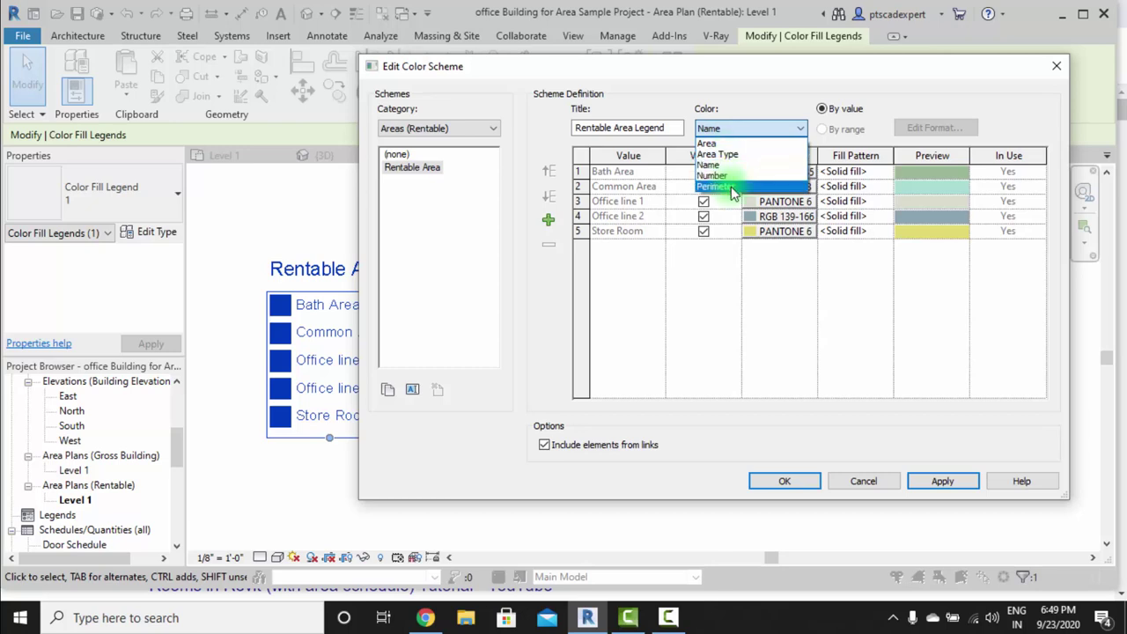
click(779, 308)
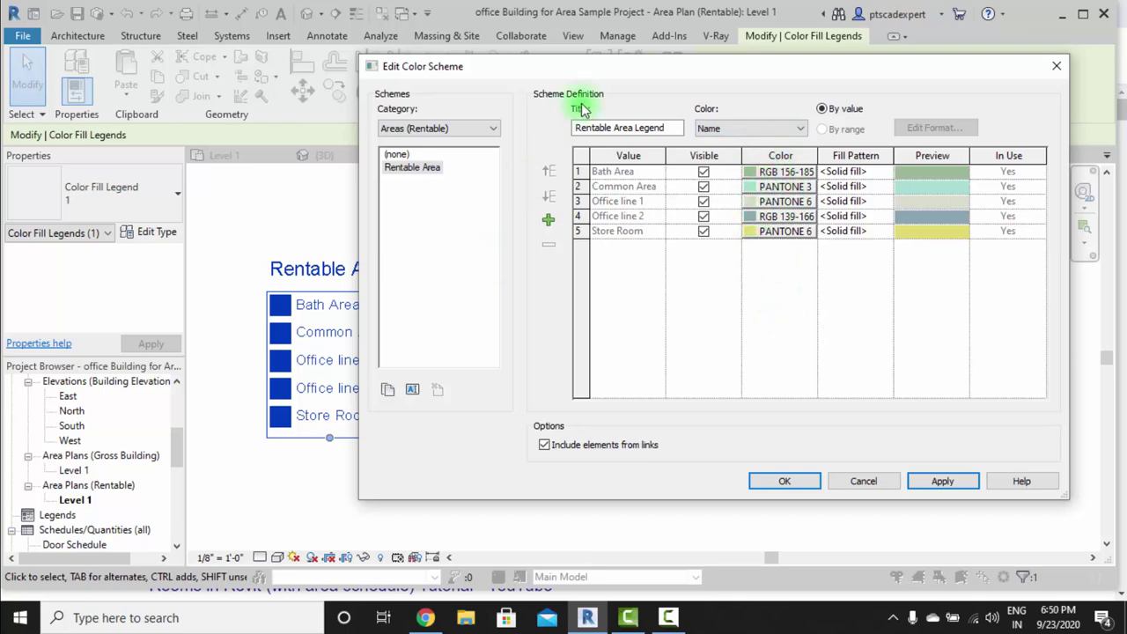
mouse_move(619, 73)
mouse_down()
mouse_move(604, 478)
mouse_move(587, 330)
mouse_move(587, 171)
mouse_up()
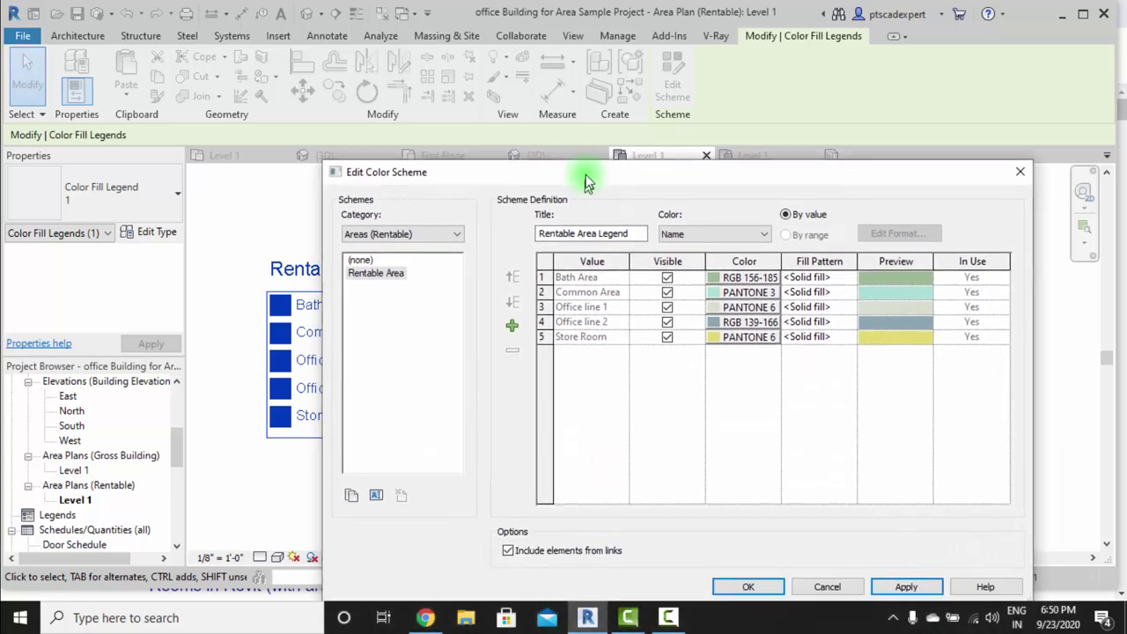
Step: Colour Bath Area yellow, Common Area teal and Office line 1 red
click(729, 278)
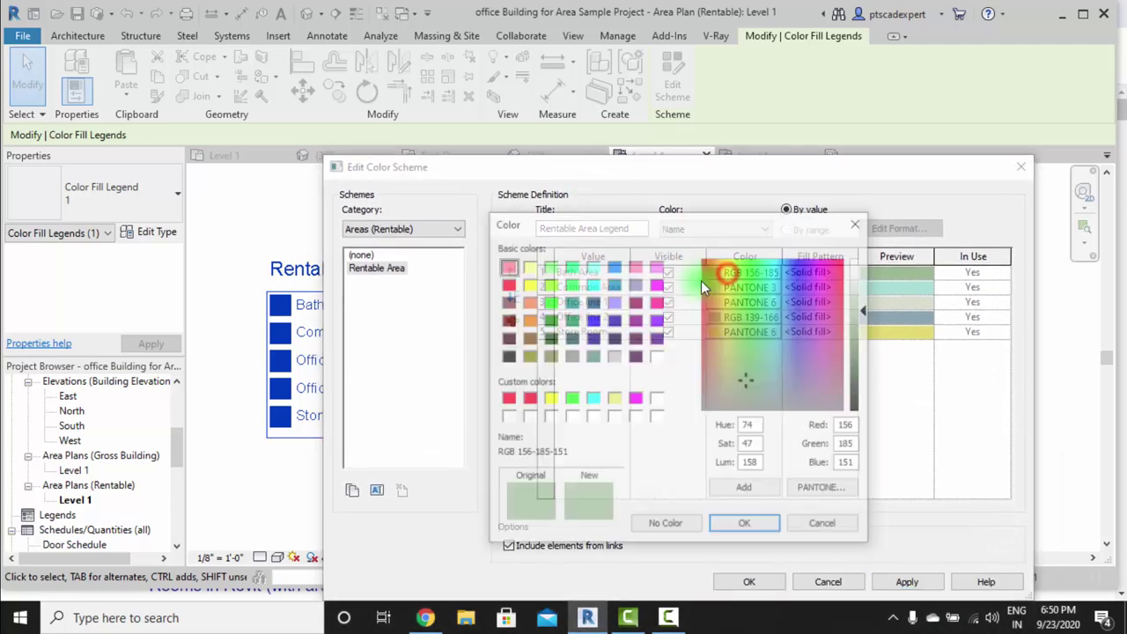
click(526, 284)
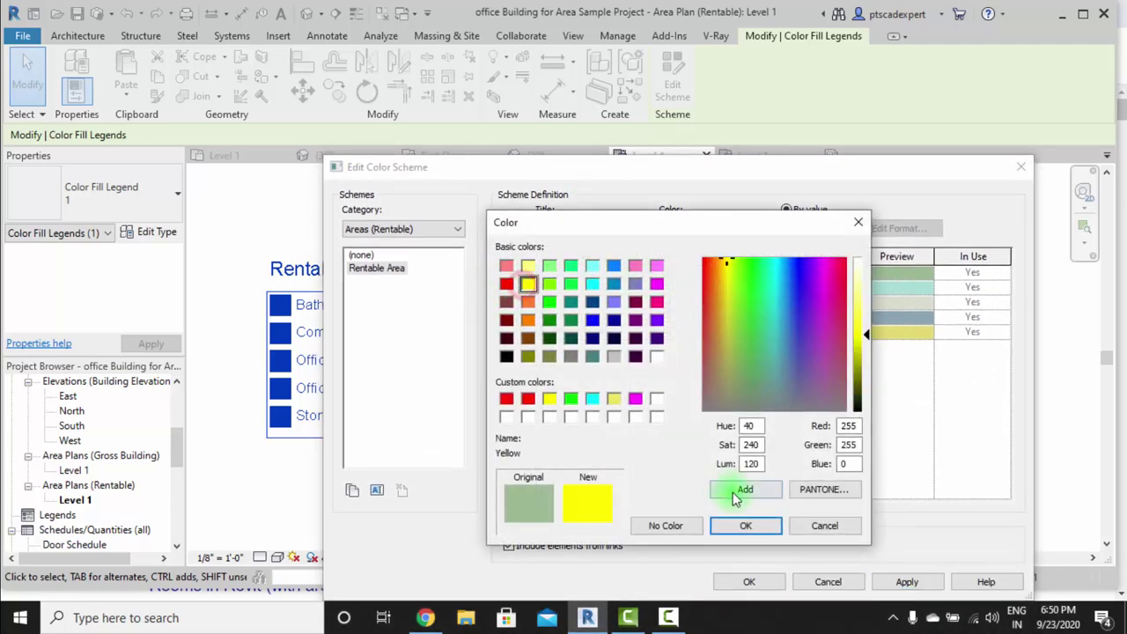
click(732, 526)
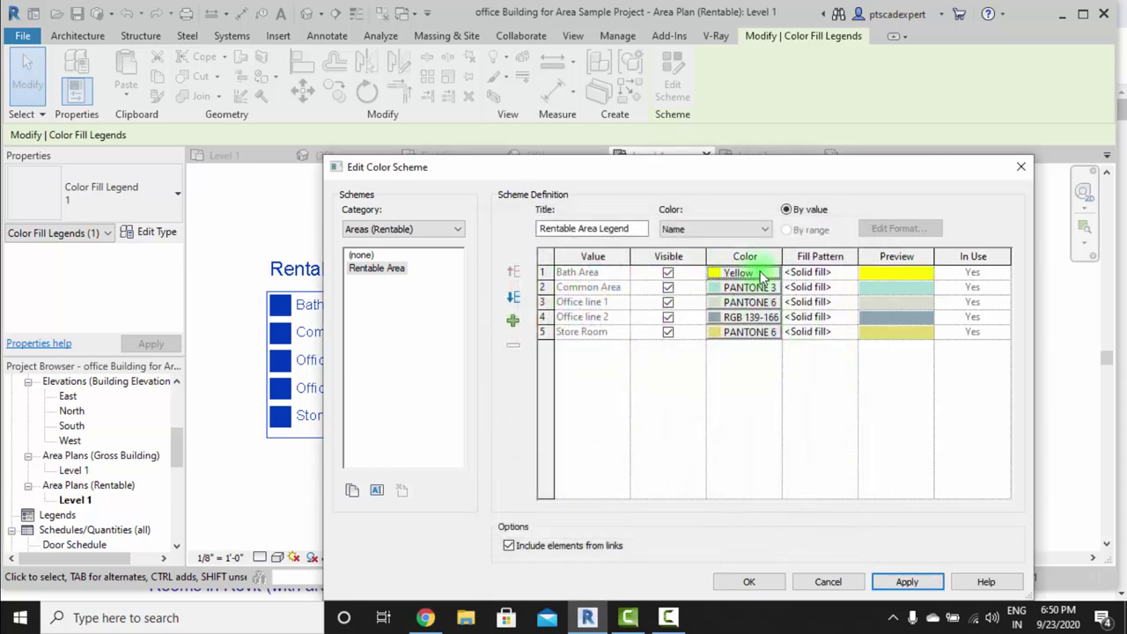
click(716, 289)
click(570, 301)
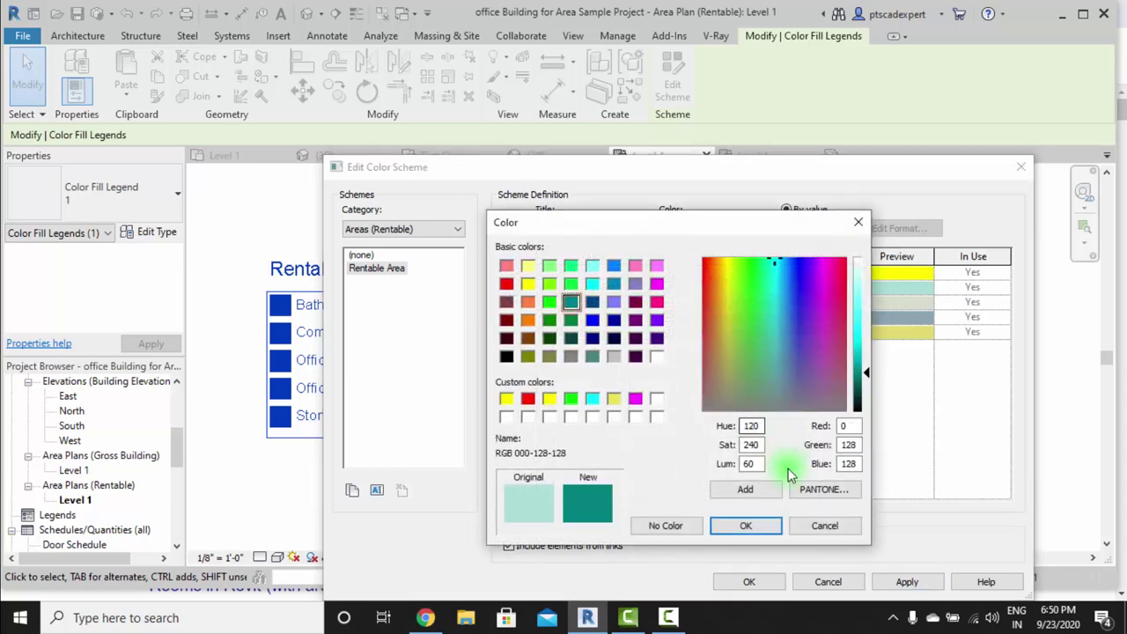
click(746, 525)
click(718, 302)
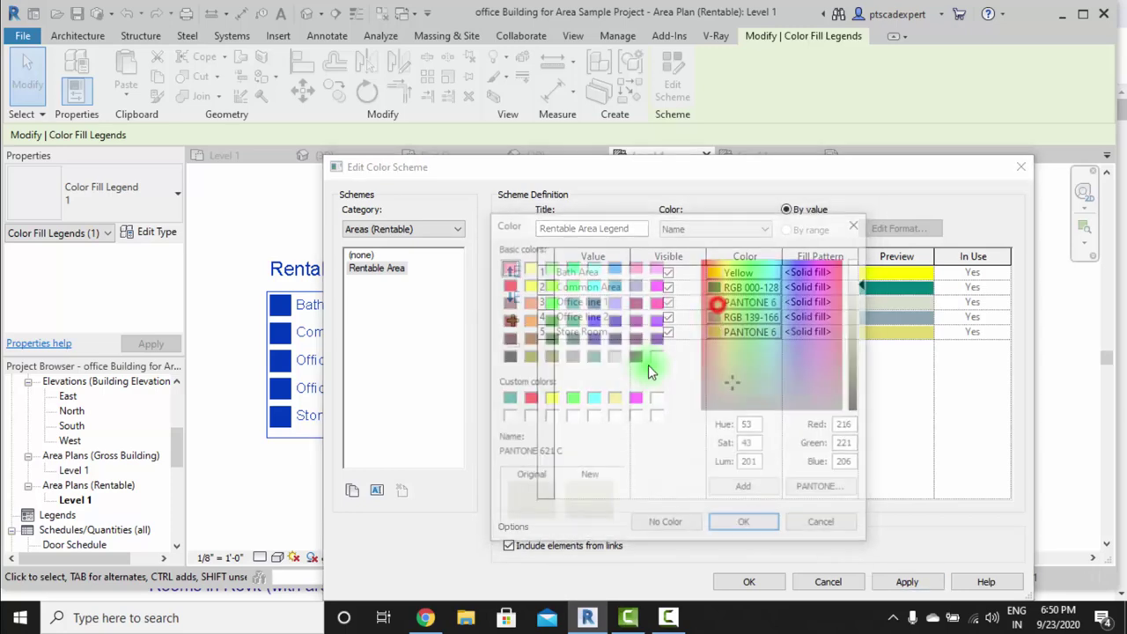
click(506, 283)
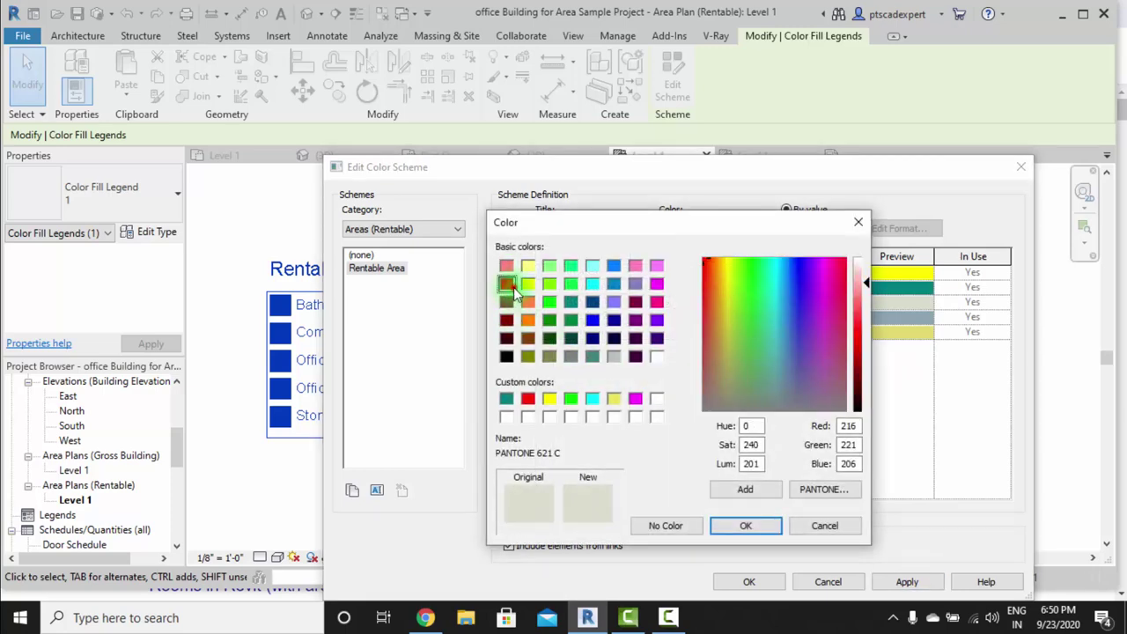
click(751, 529)
Step: Colour Office line 2 blue and Store Room magenta
click(723, 318)
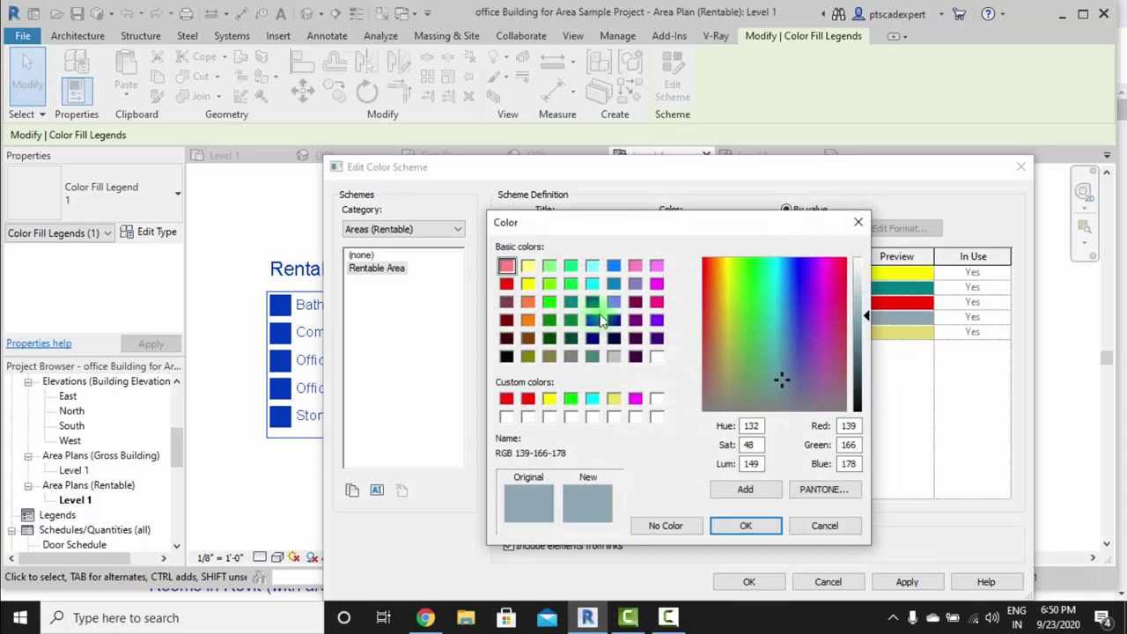
click(592, 320)
click(734, 526)
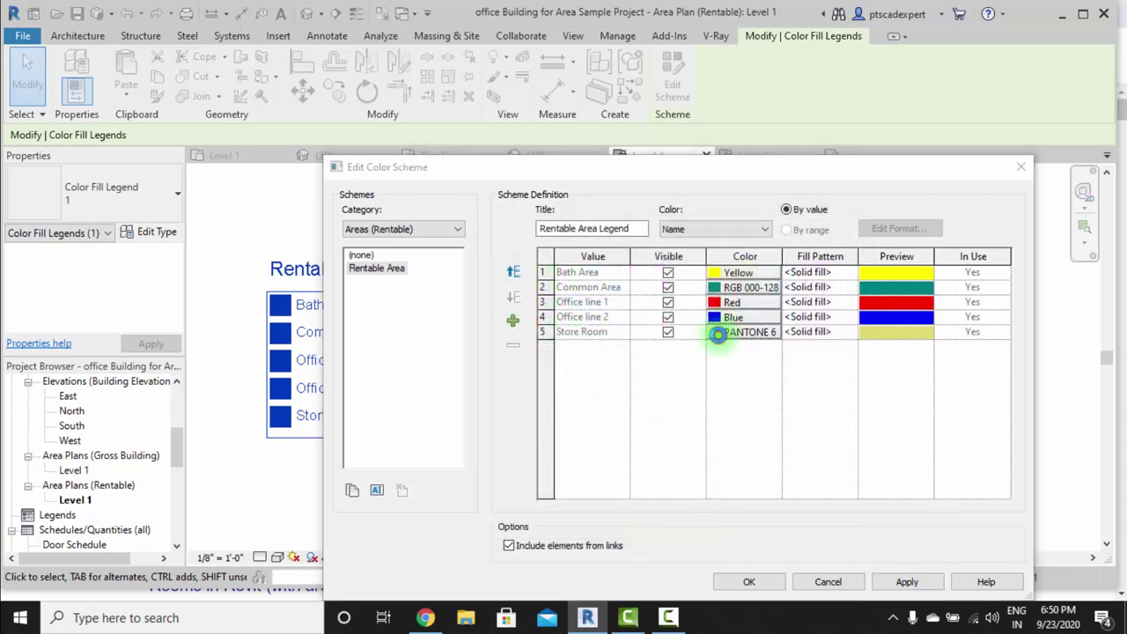
click(719, 332)
click(656, 302)
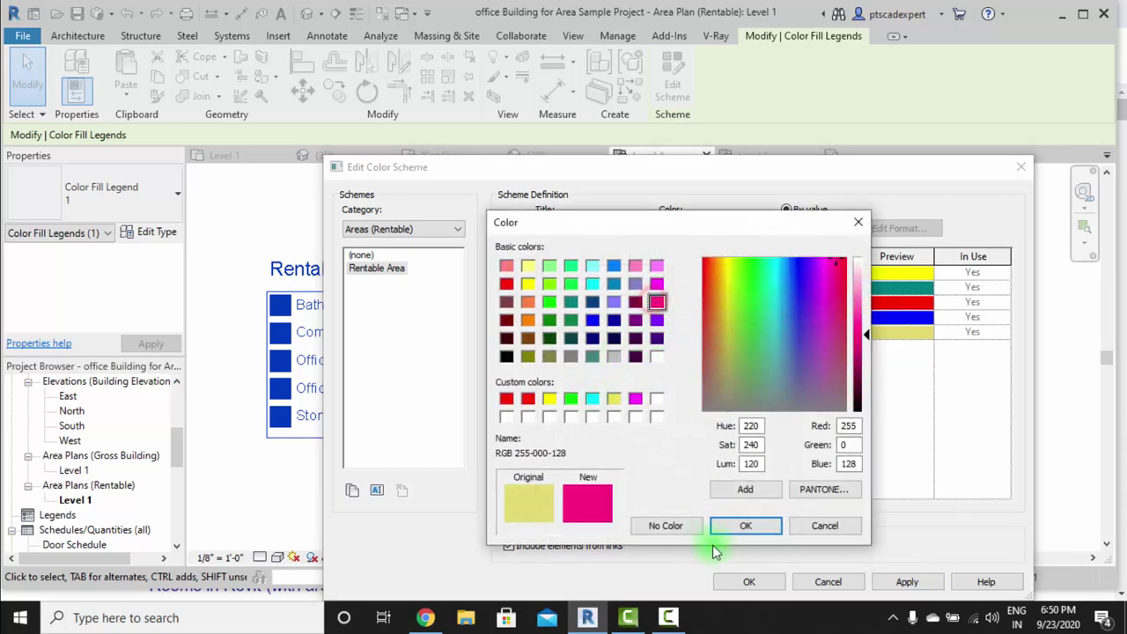
click(724, 526)
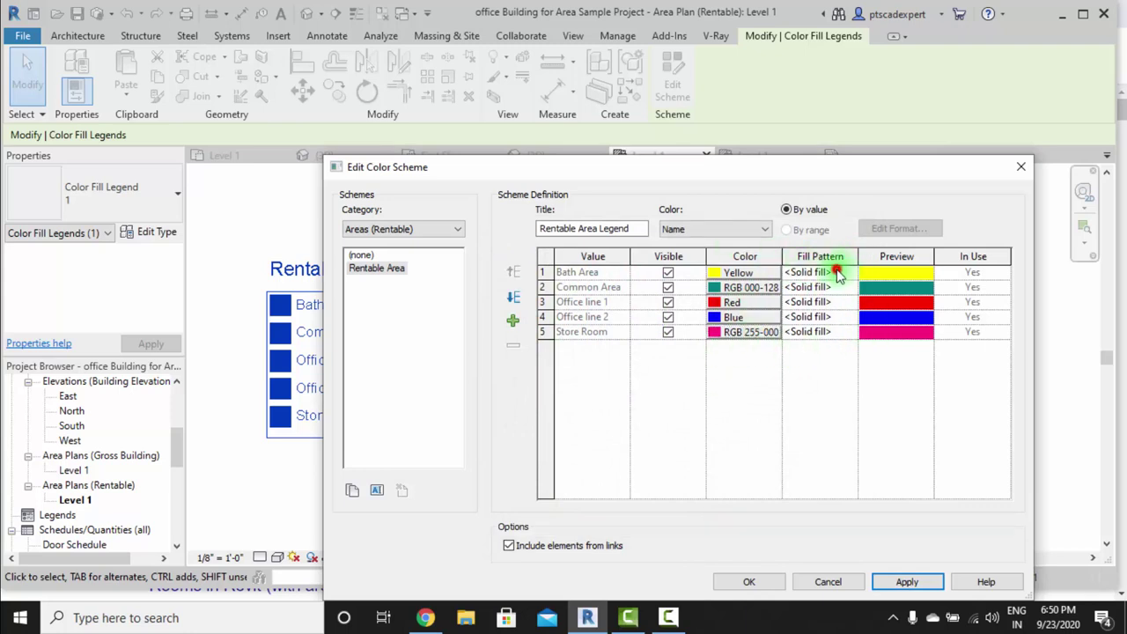
Step: Give Bath Area the Concrete pattern and Common Area the Aluminum pattern, and apply
click(851, 273)
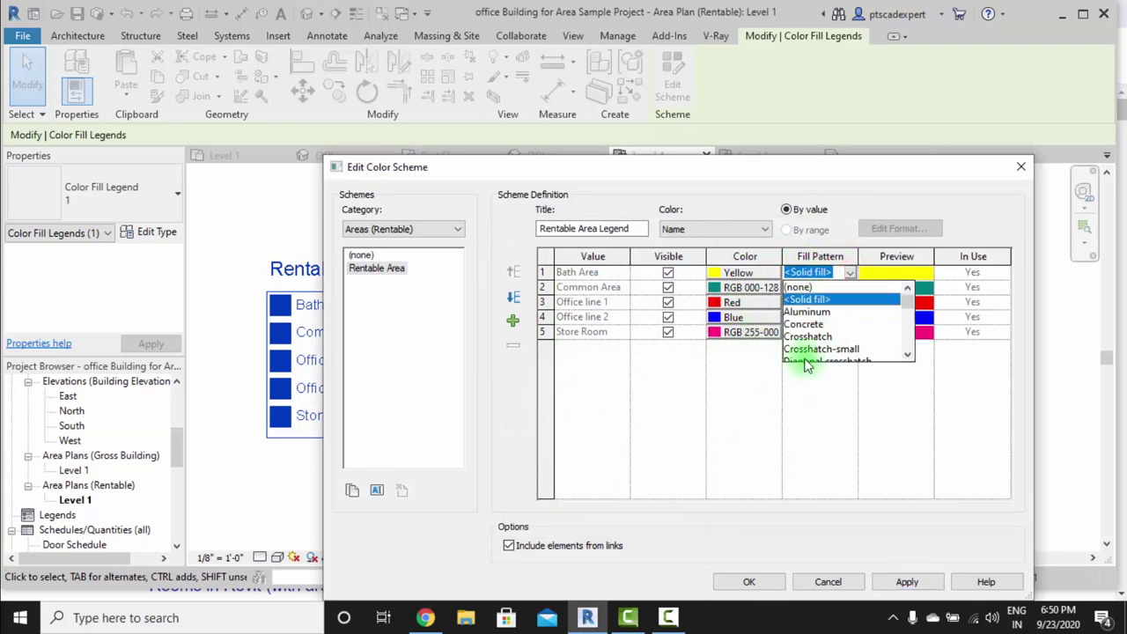
click(804, 324)
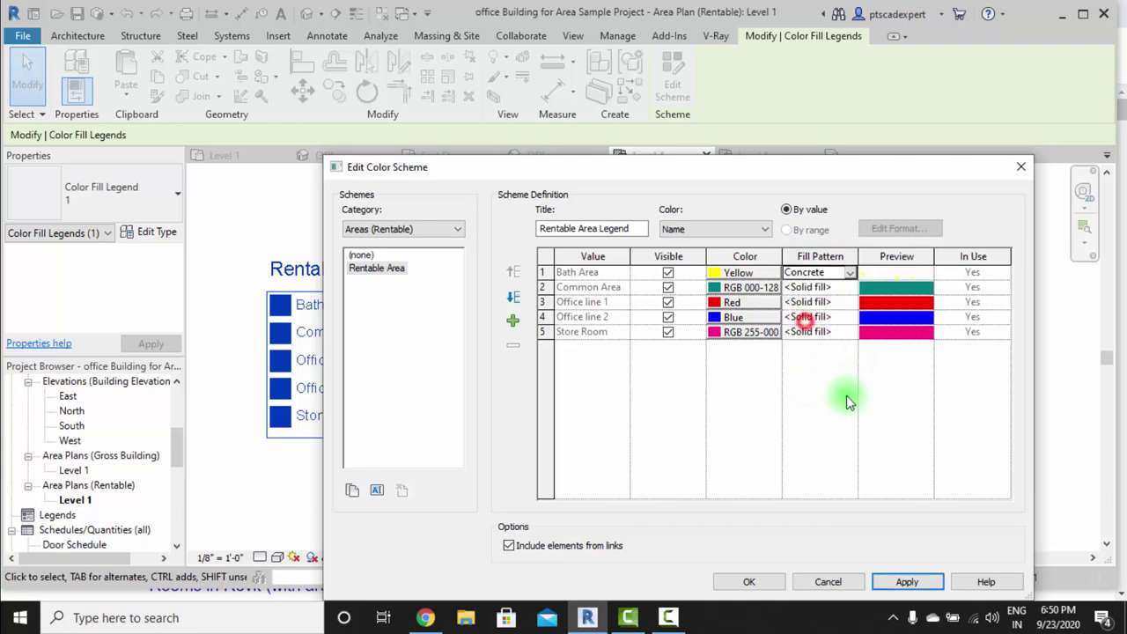
click(848, 289)
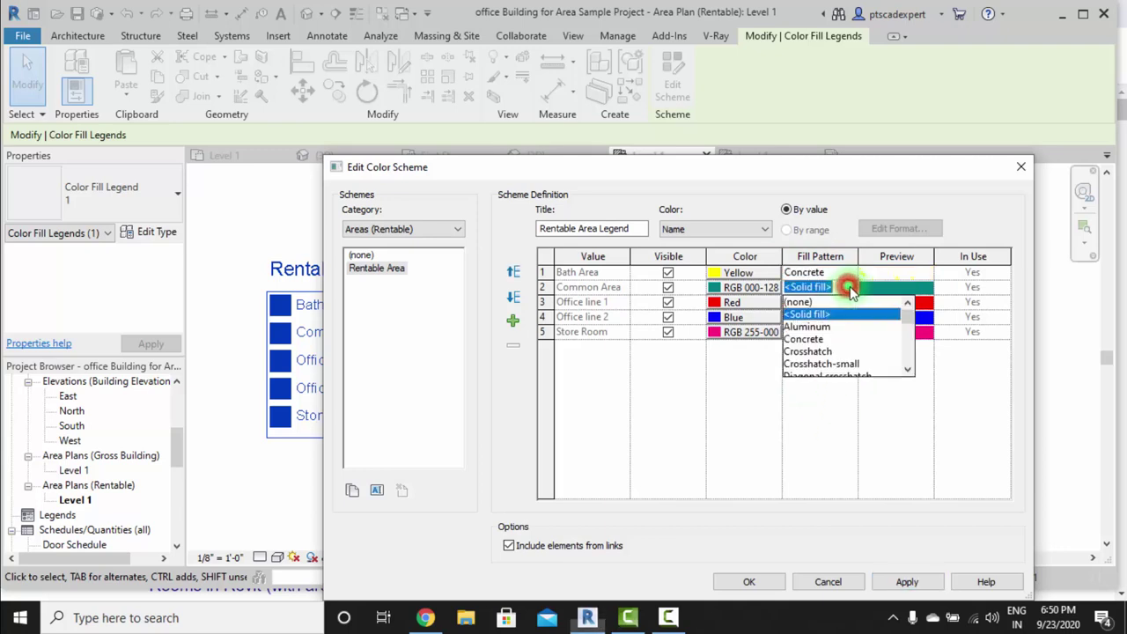
click(803, 324)
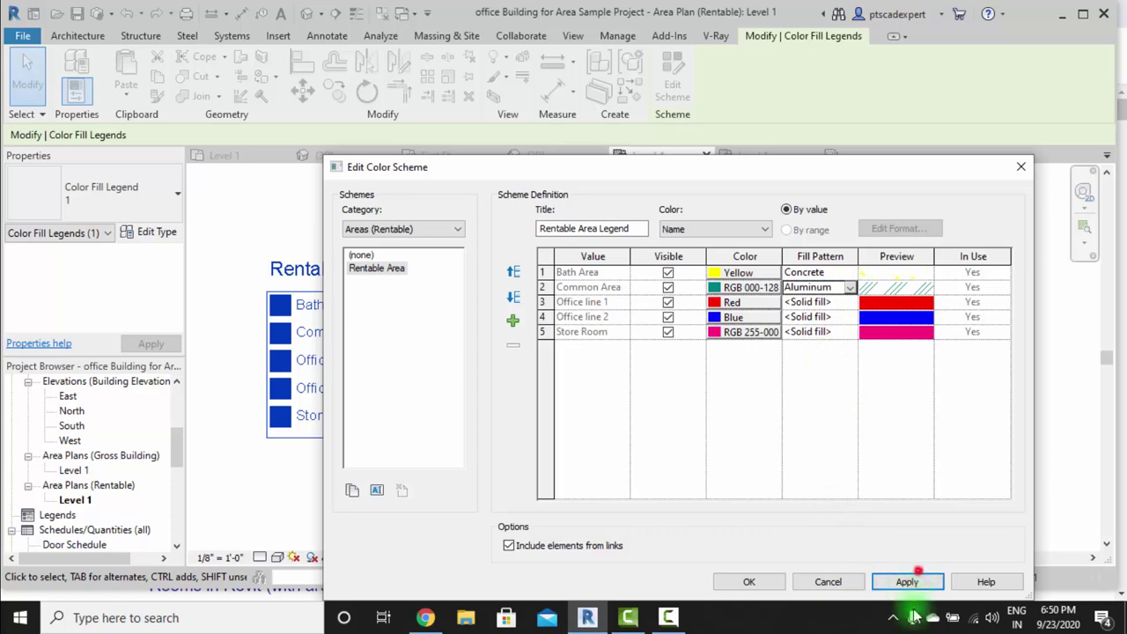
click(749, 582)
click(825, 516)
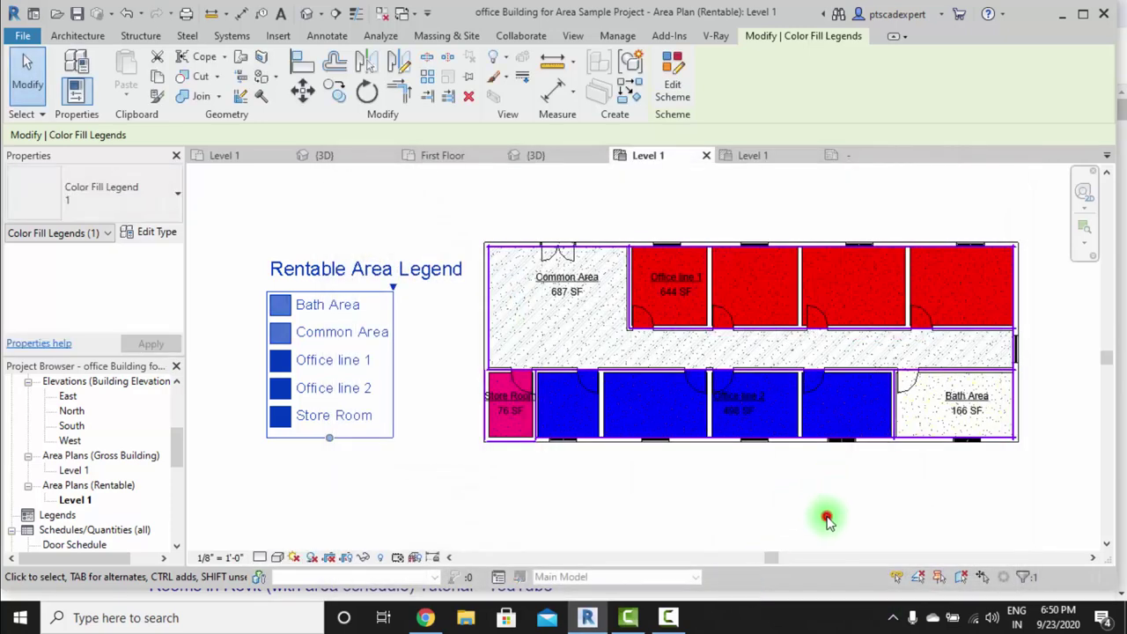
click(608, 329)
scroll(804, 359, up, 2)
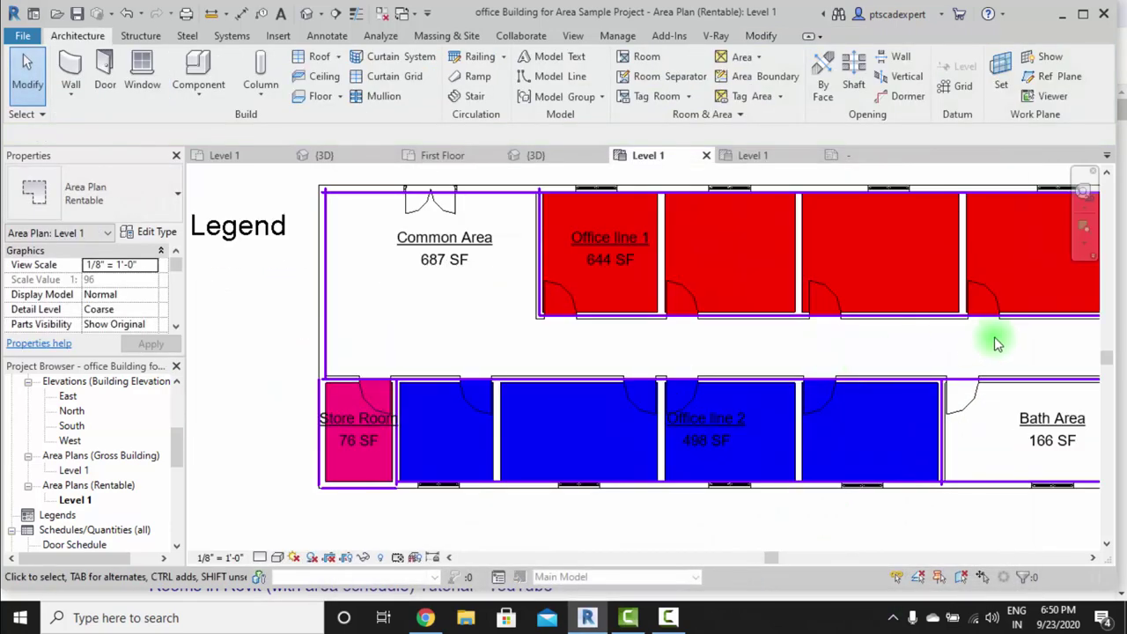
scroll(498, 353, down, 2)
click(441, 324)
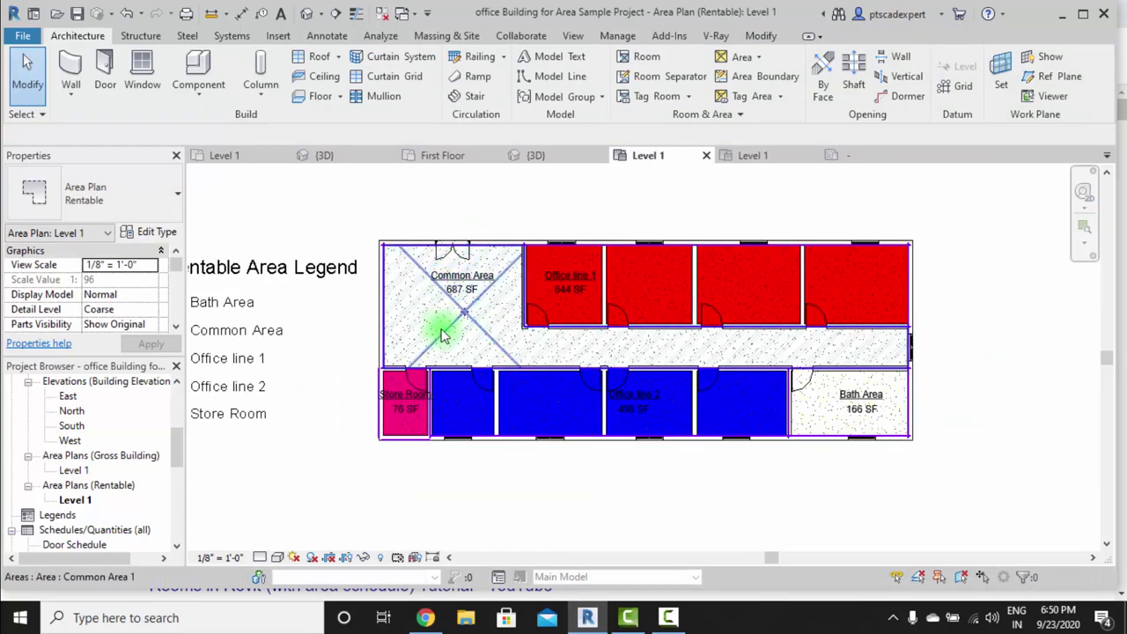
scroll(872, 361, up, 1)
scroll(841, 392, up, 2)
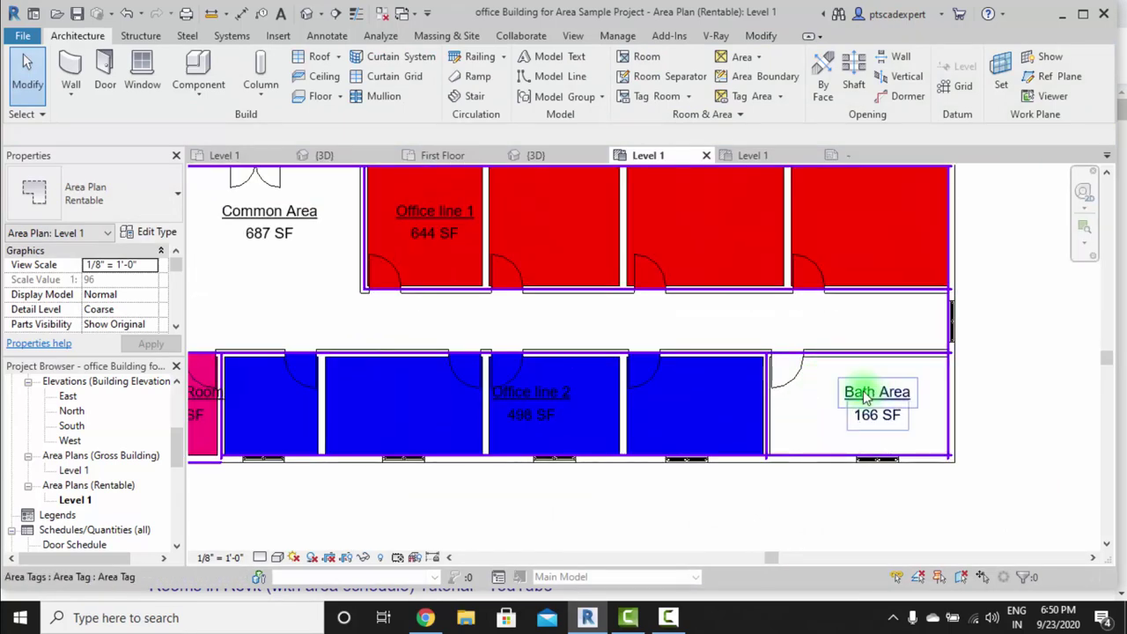
click(814, 389)
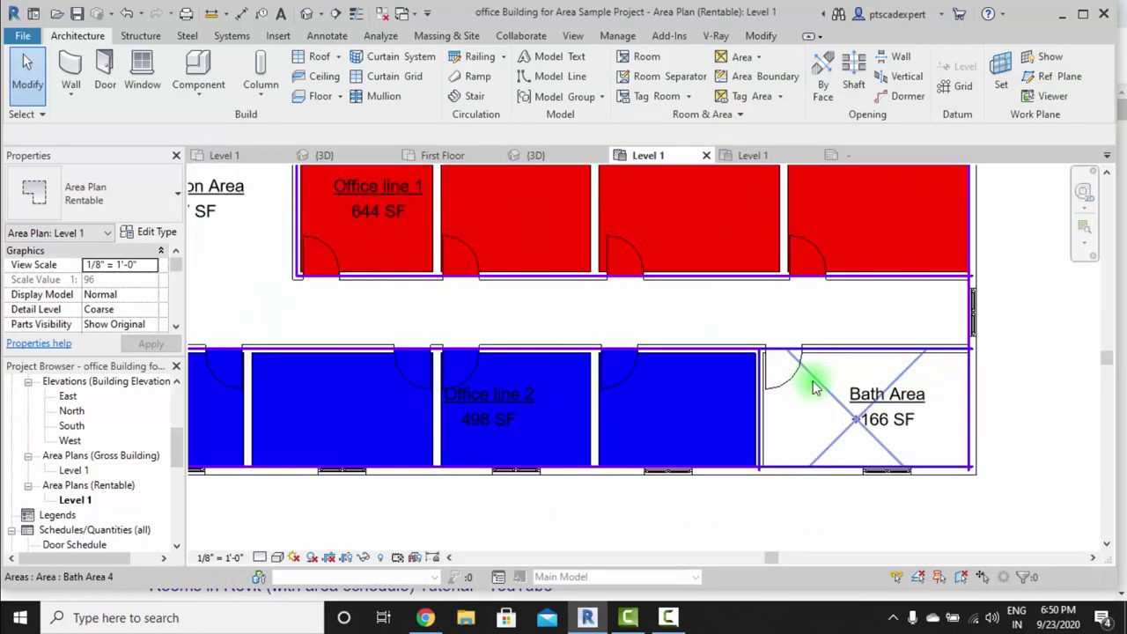
key(Escape)
middle_drag(526, 326, 587, 352)
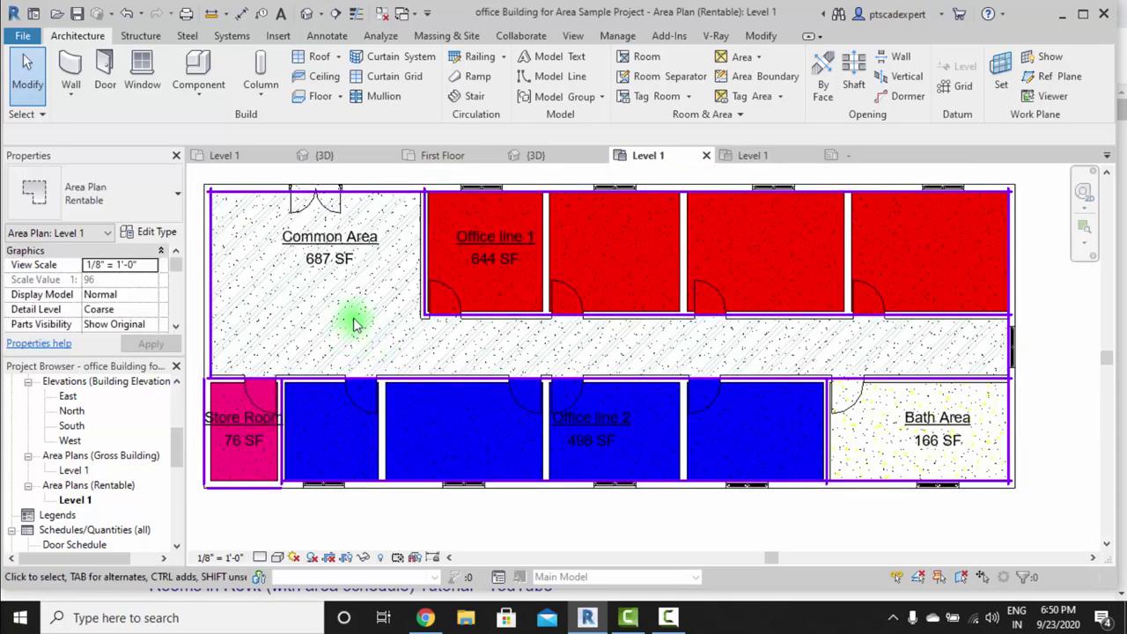
scroll(368, 330, down, 1)
scroll(372, 322, down, 1)
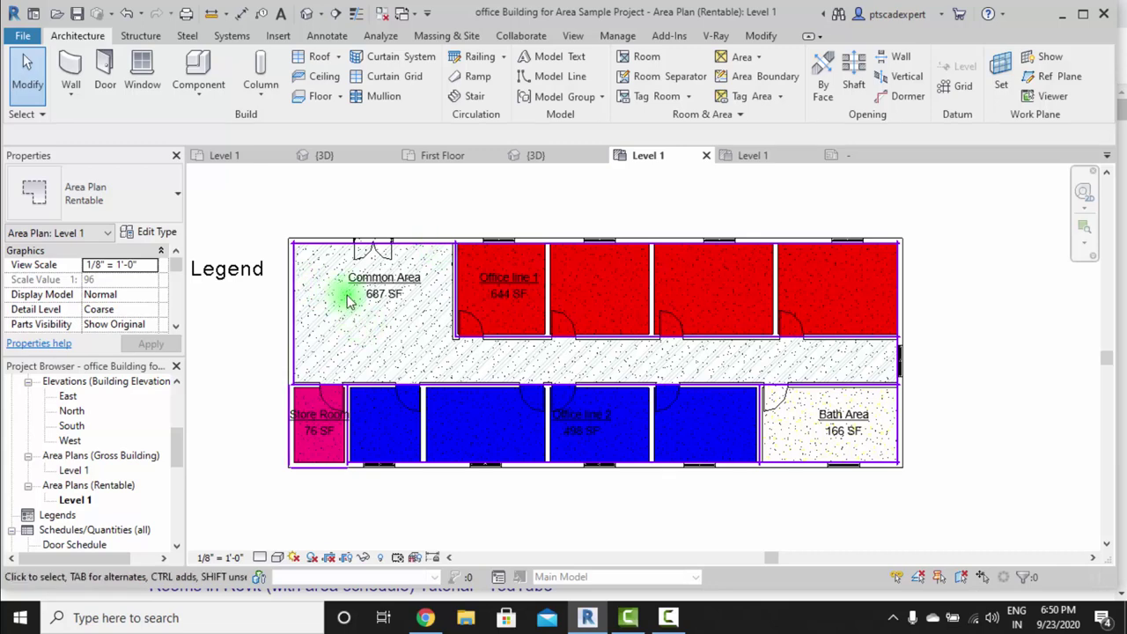
click(252, 370)
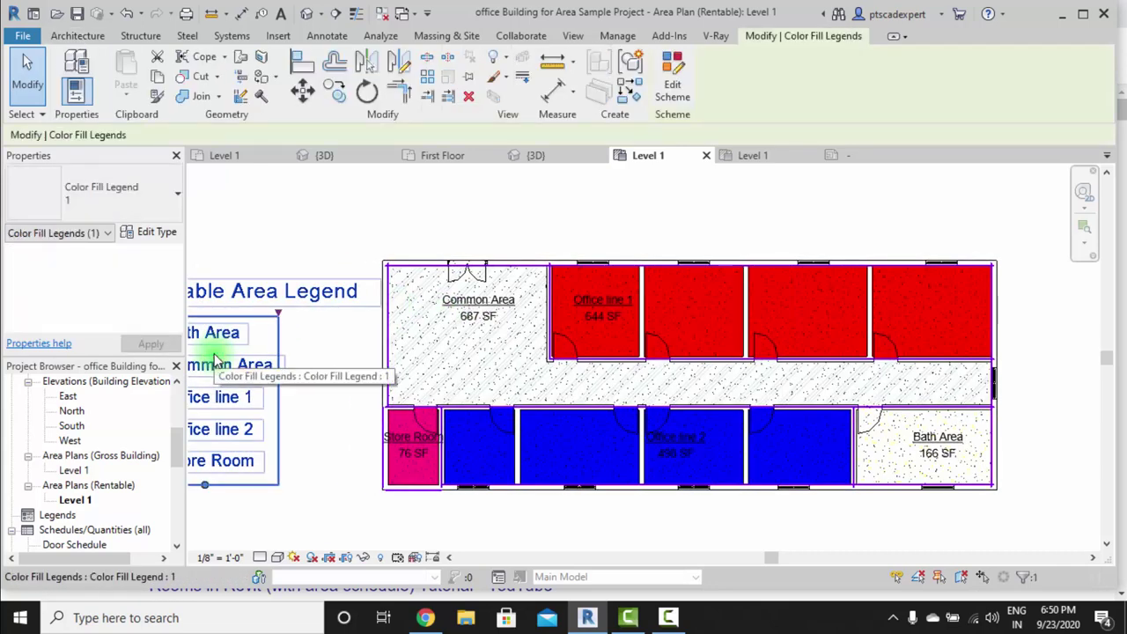
Step: Set Bath Area and Common Area back to <Solid fill> and apply the scheme
click(673, 72)
click(819, 267)
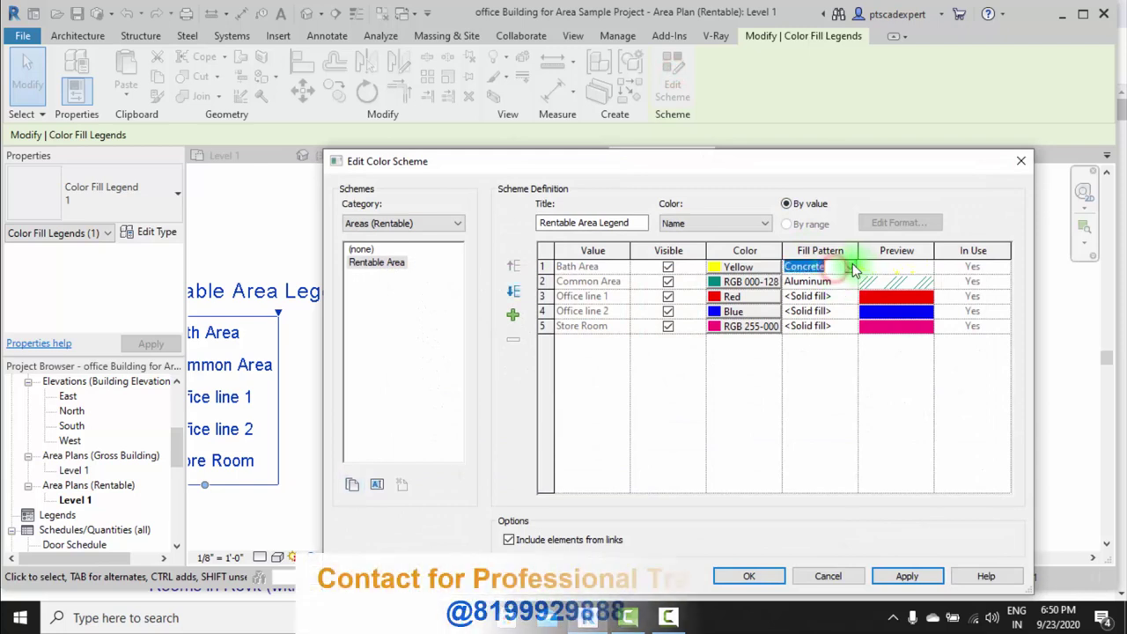
click(850, 266)
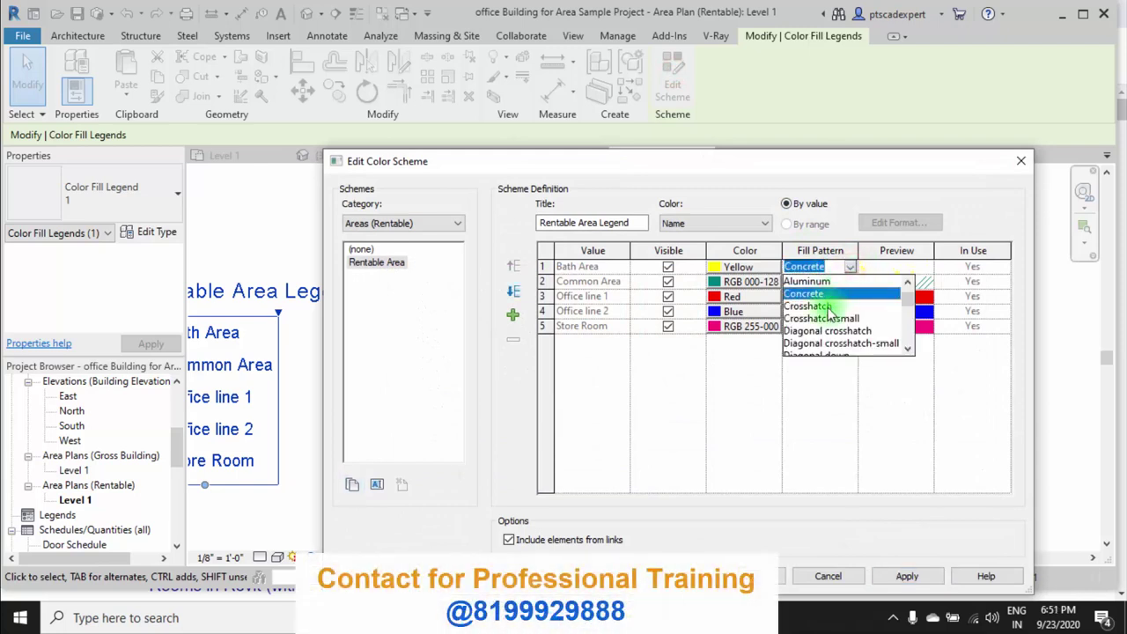
scroll(827, 308, up, 1)
click(817, 295)
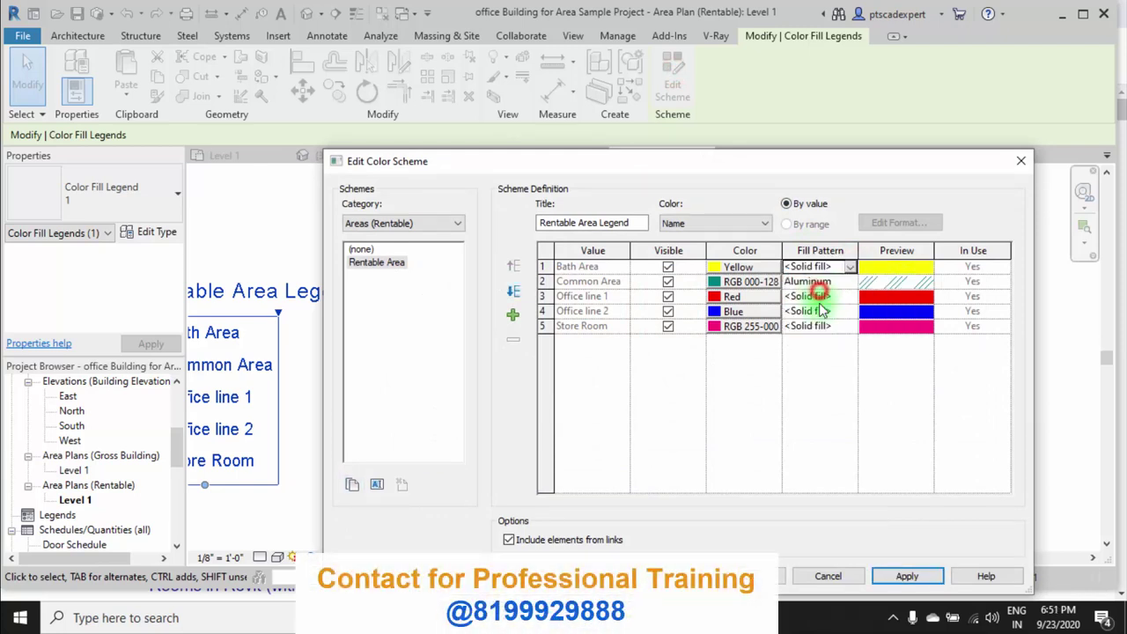
click(844, 282)
click(849, 281)
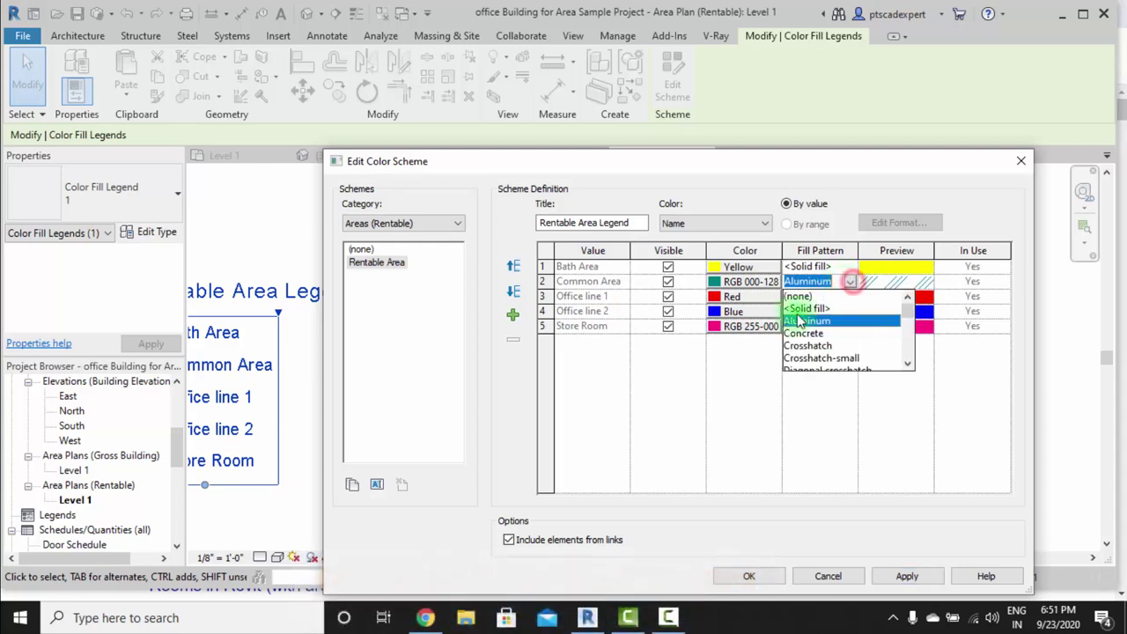
click(832, 303)
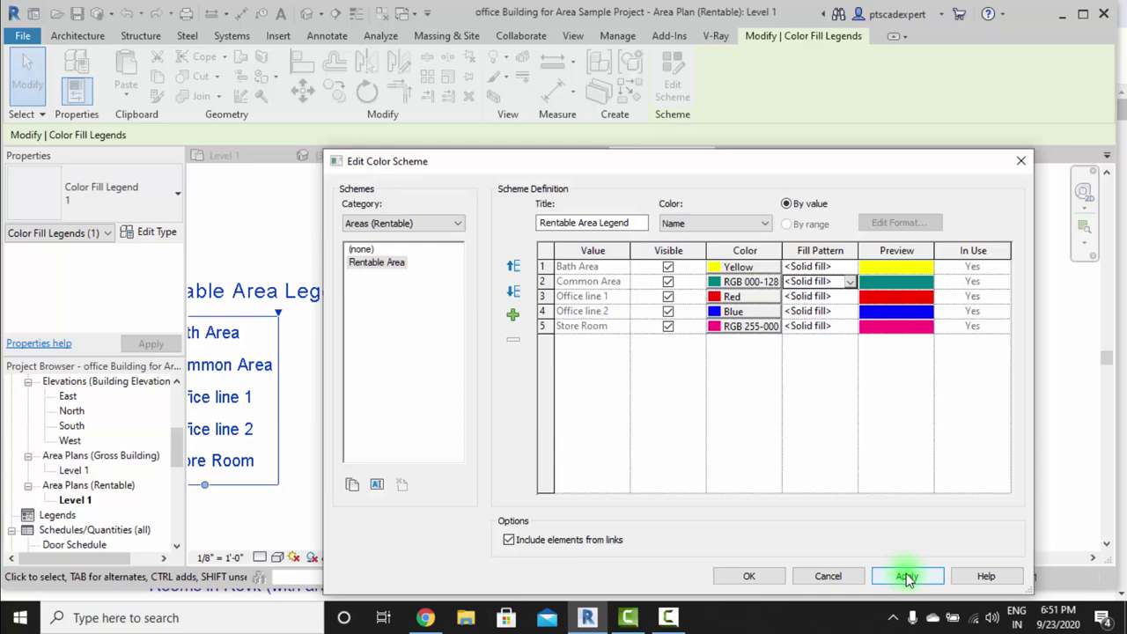
click(749, 576)
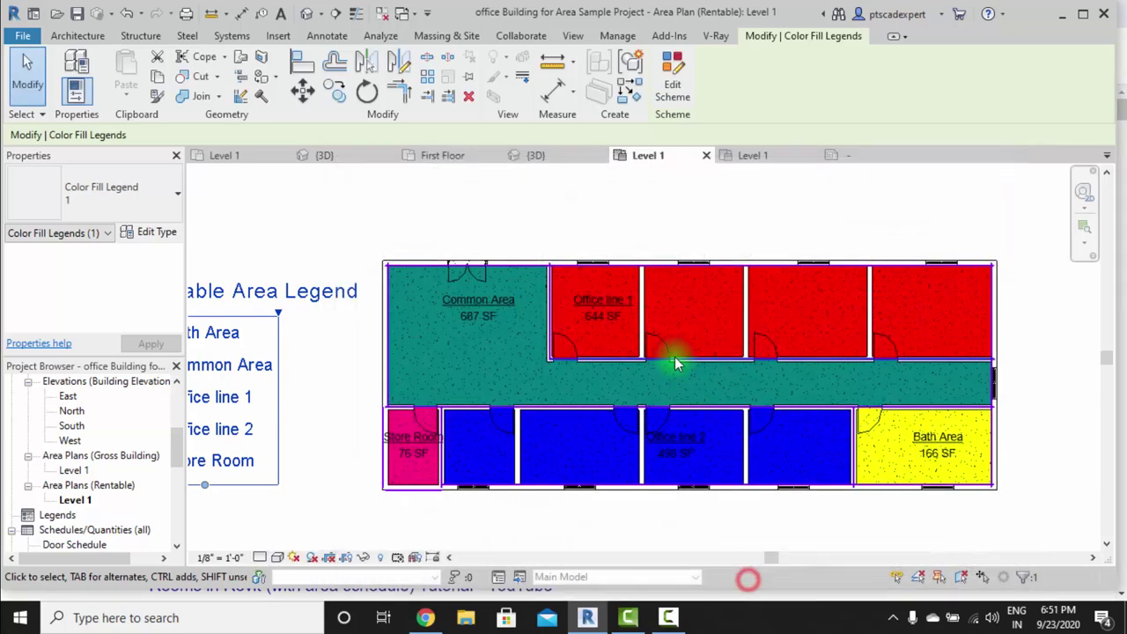
Step: Deselect the legend and switch to the Gross Building Level 1 area plan
scroll(692, 376, down, 3)
click(963, 456)
scroll(631, 350, up, 1)
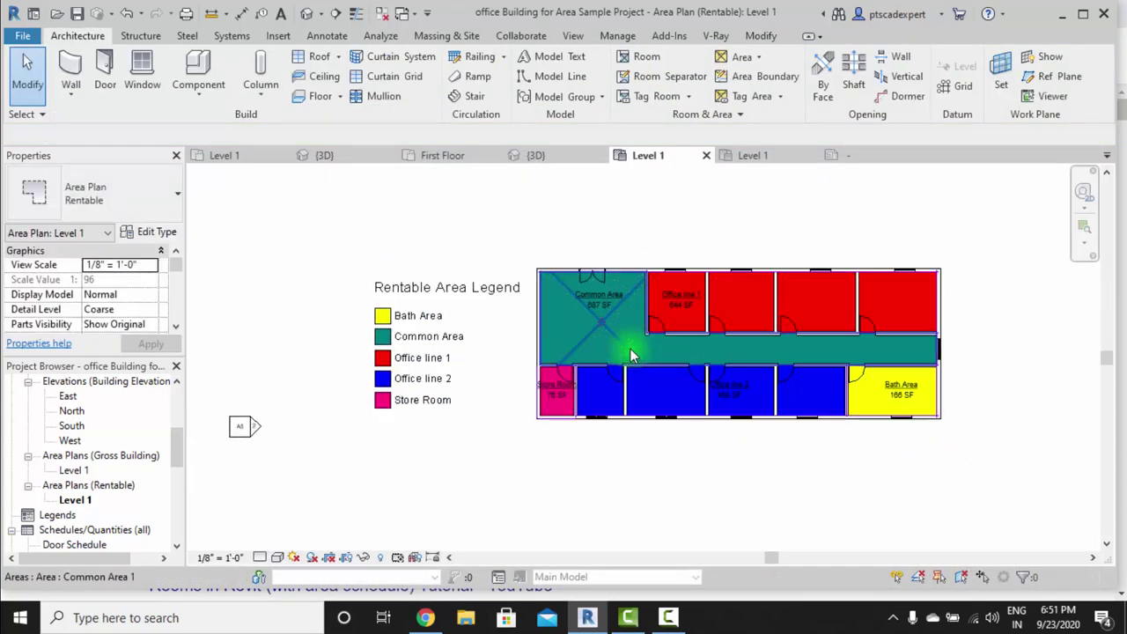
scroll(630, 355, up, 3)
scroll(616, 370, down, 2)
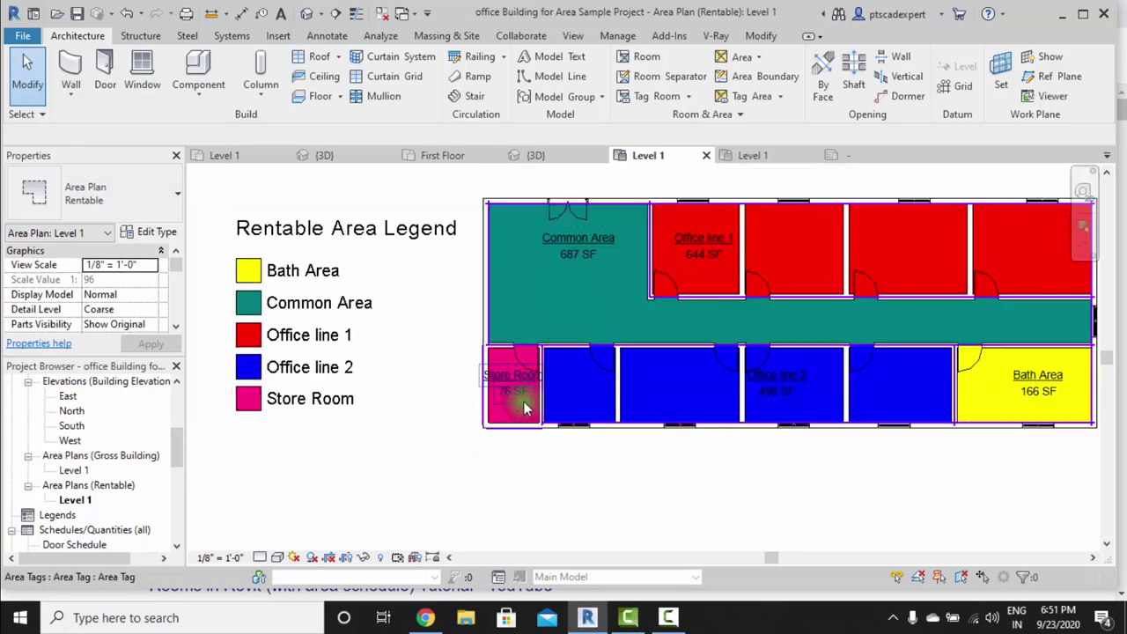
scroll(634, 423, down, 2)
middle_drag(648, 482, 625, 490)
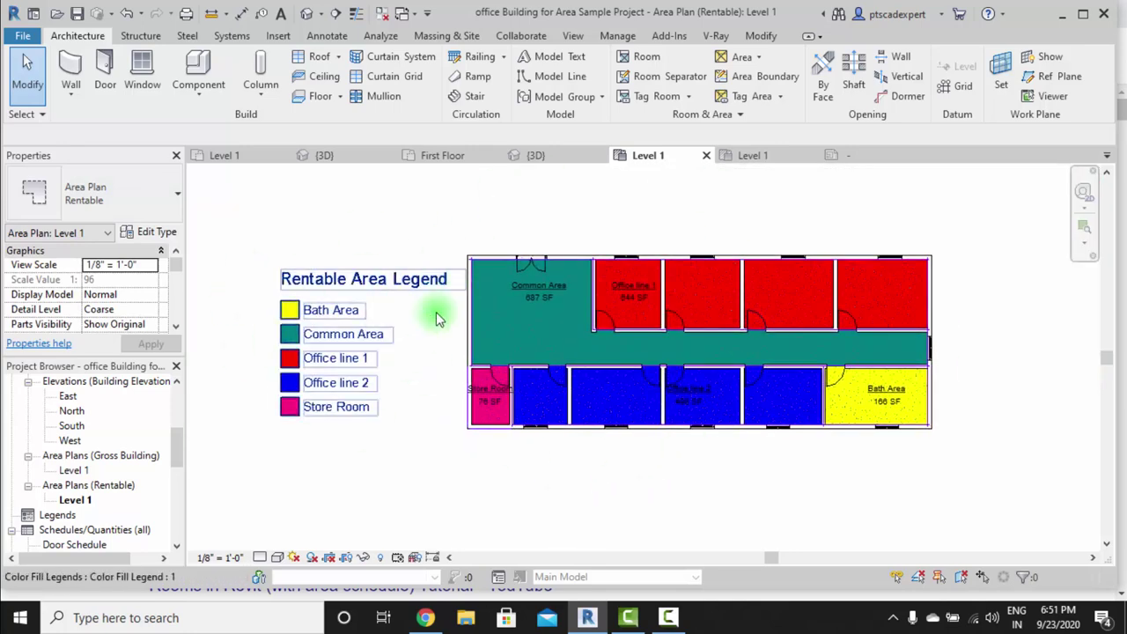
scroll(491, 284, down, 2)
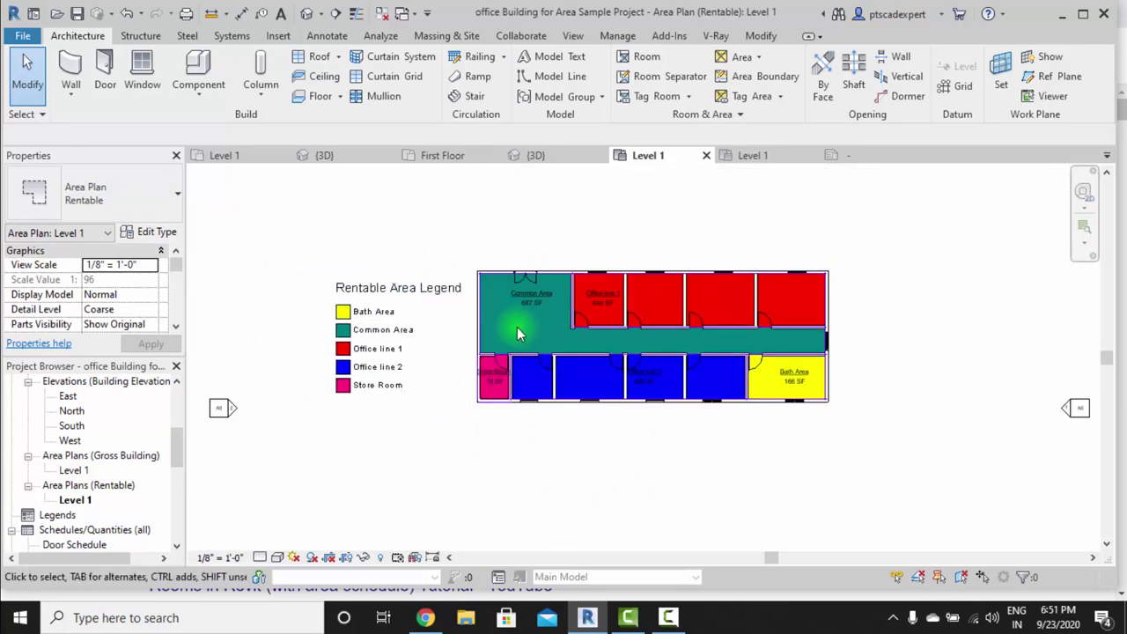
middle_drag(531, 347, 488, 353)
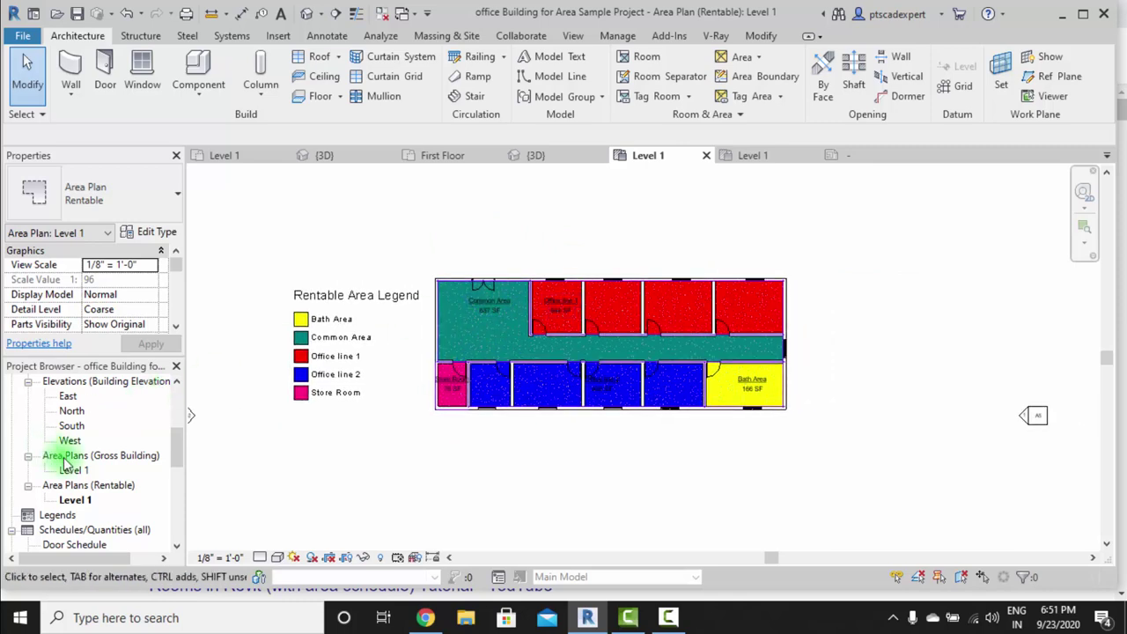
scroll(66, 463, down, 2)
scroll(70, 511, down, 1)
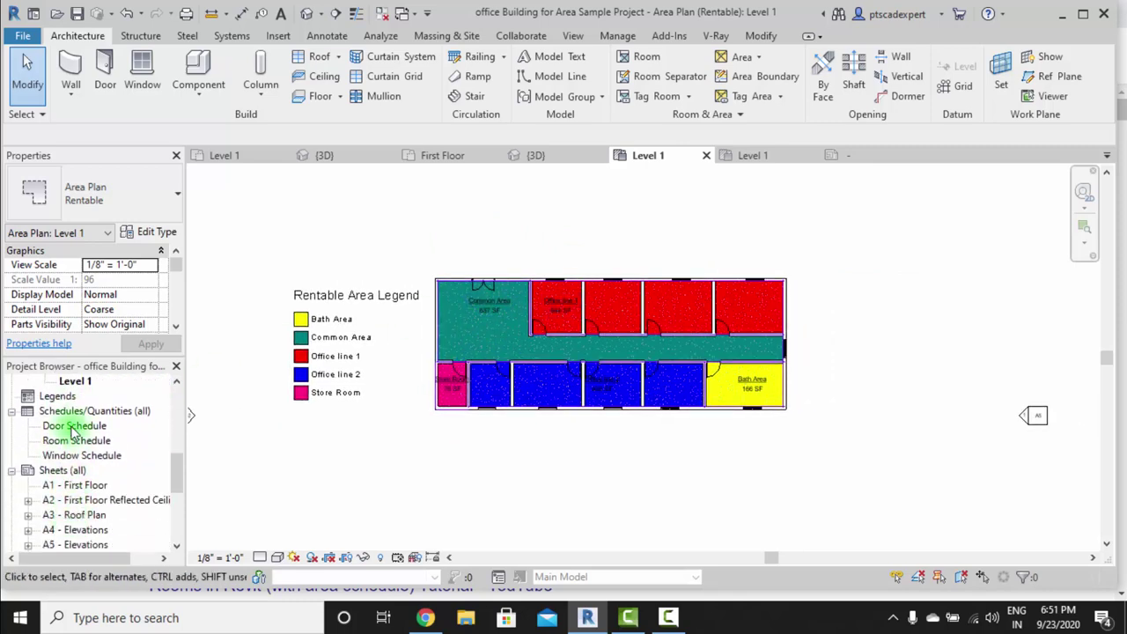
scroll(79, 426, up, 2)
double_click(76, 410)
Step: Switch the colour scheme editor to the Areas (Gross Building) category
double_click(74, 441)
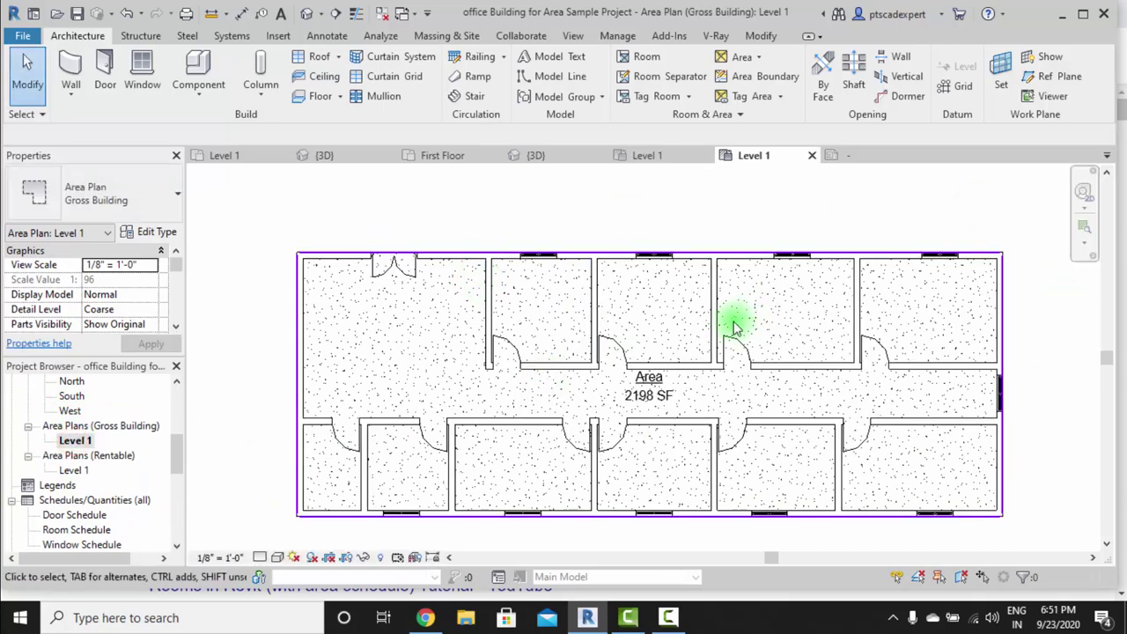
scroll(714, 335, down, 2)
click(731, 114)
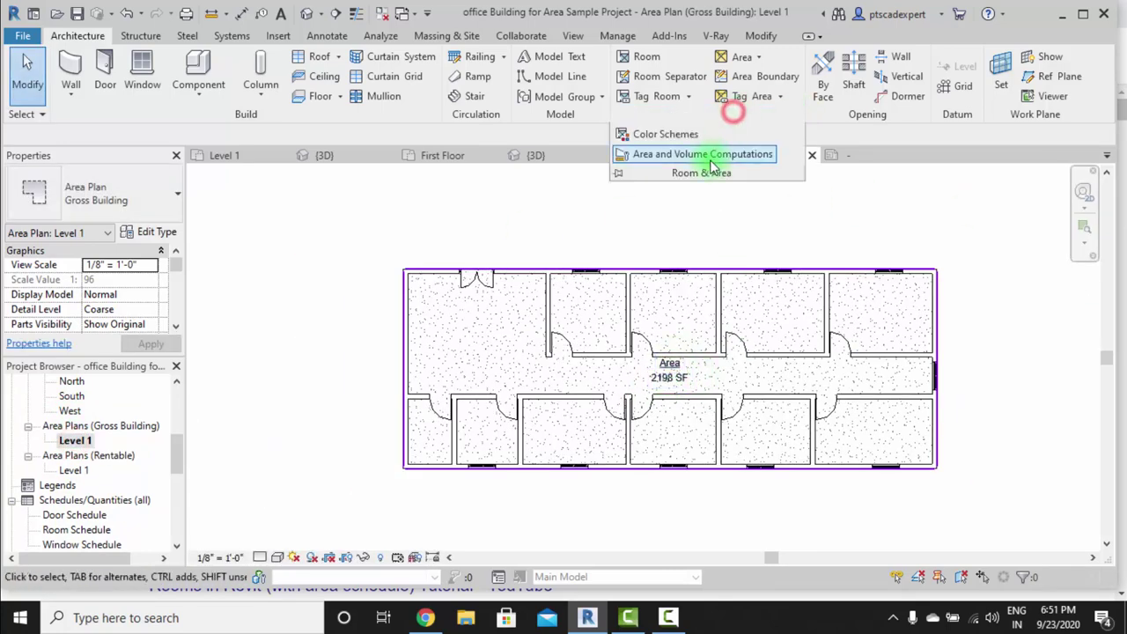
click(657, 137)
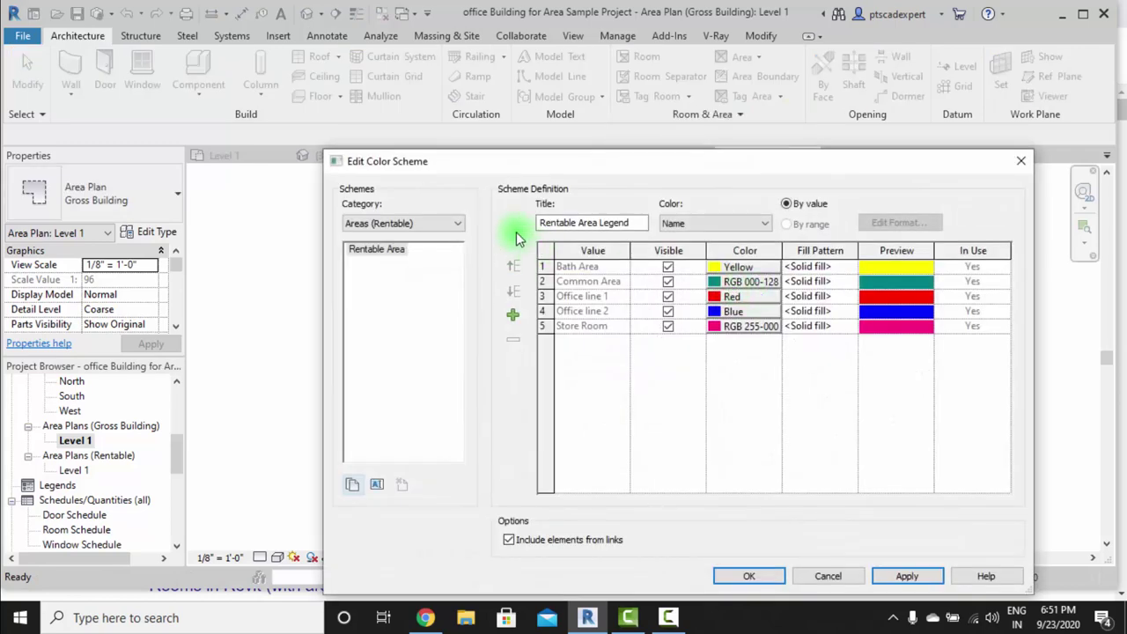
click(402, 223)
click(385, 233)
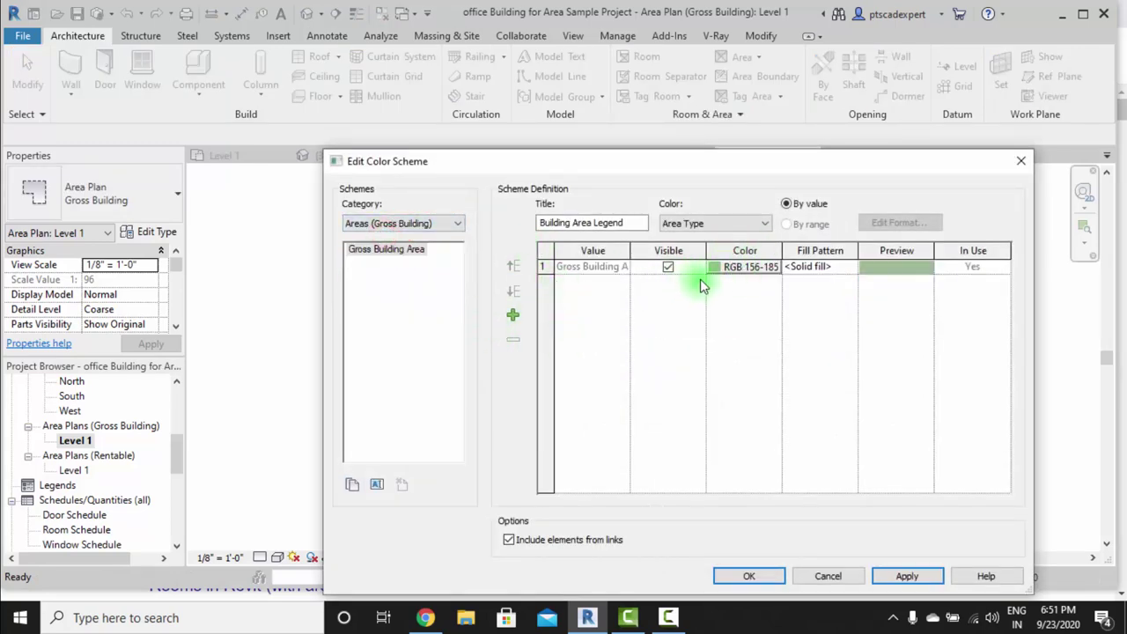
click(765, 583)
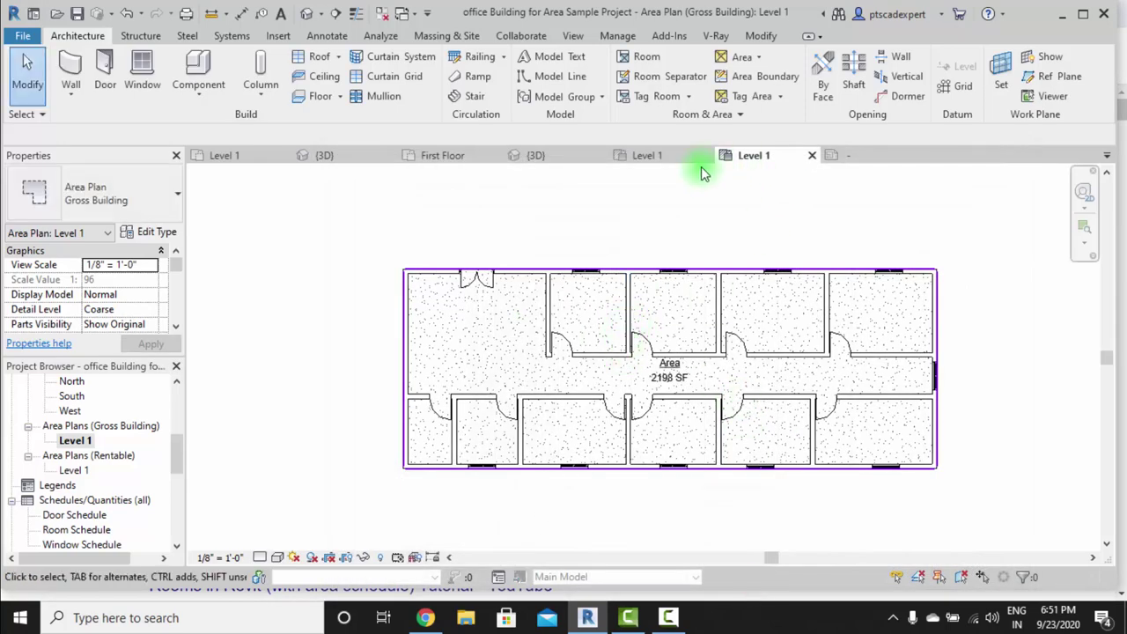
Step: Assign the Gross Building Area scheme to the view, filling the floor green
click(176, 326)
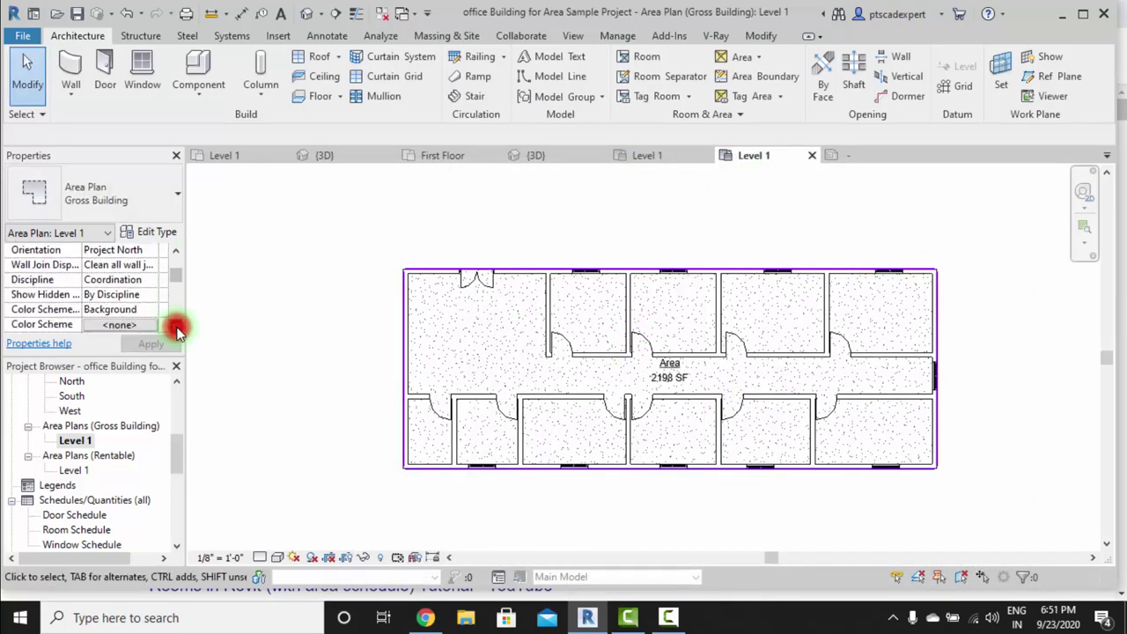
click(100, 312)
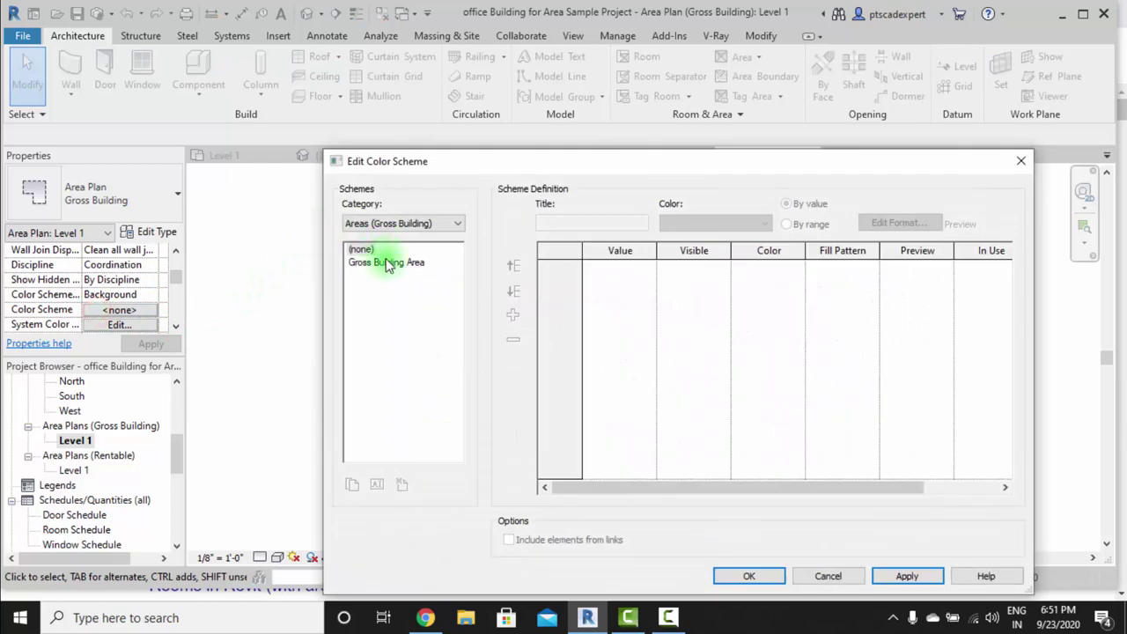
click(386, 262)
click(739, 575)
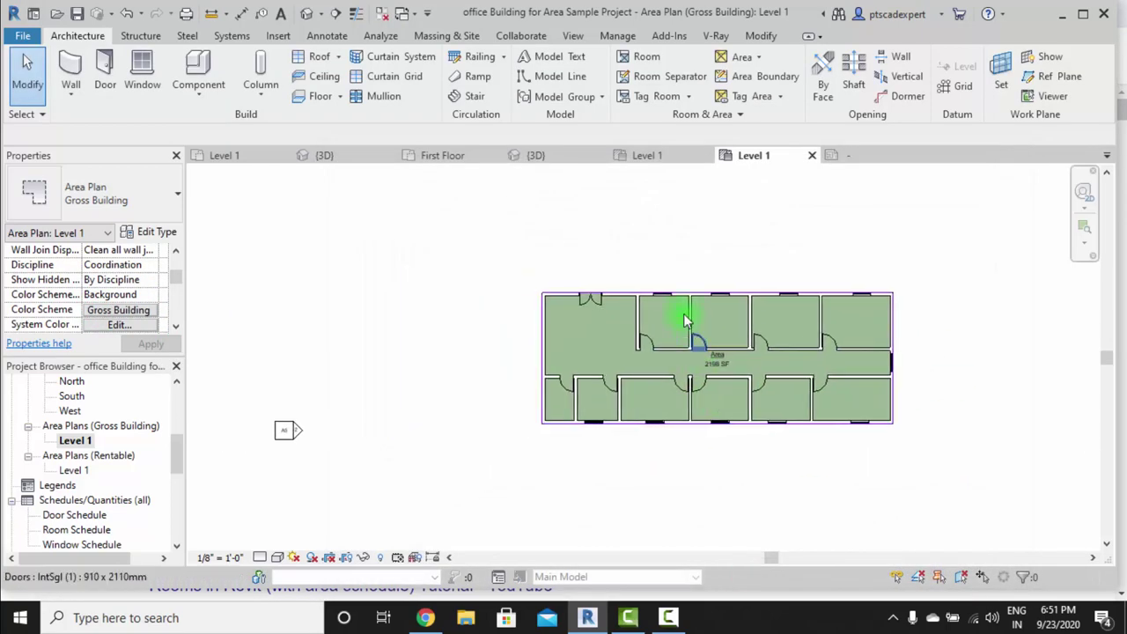
Step: Draw an L-shaped area boundary from the top wall to the corridor and left wall
scroll(674, 317, up, 3)
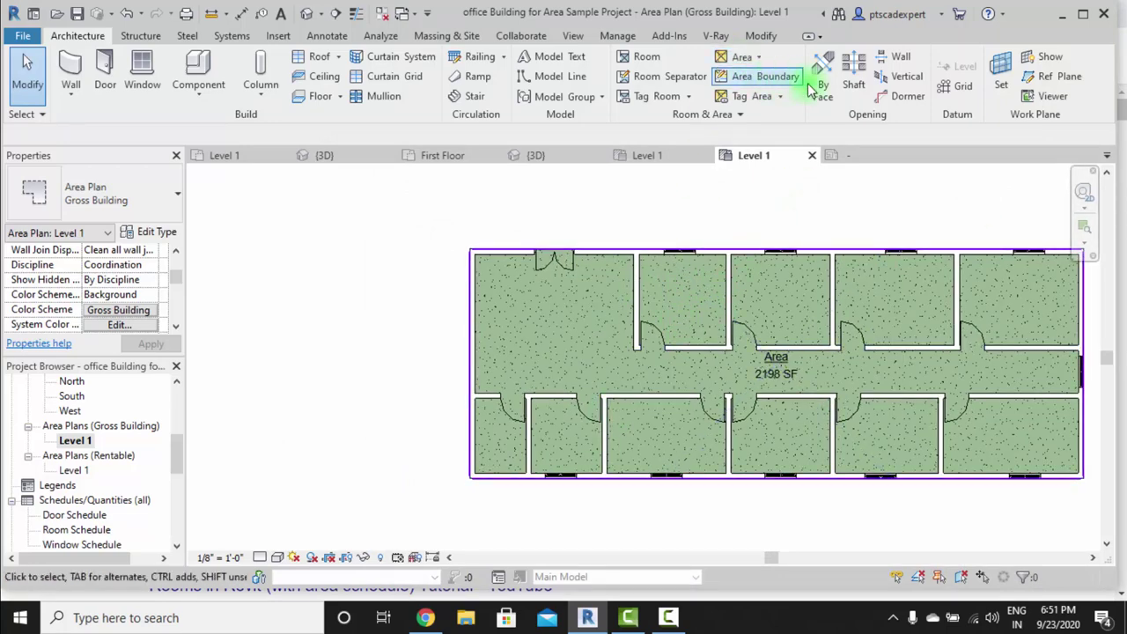
click(744, 77)
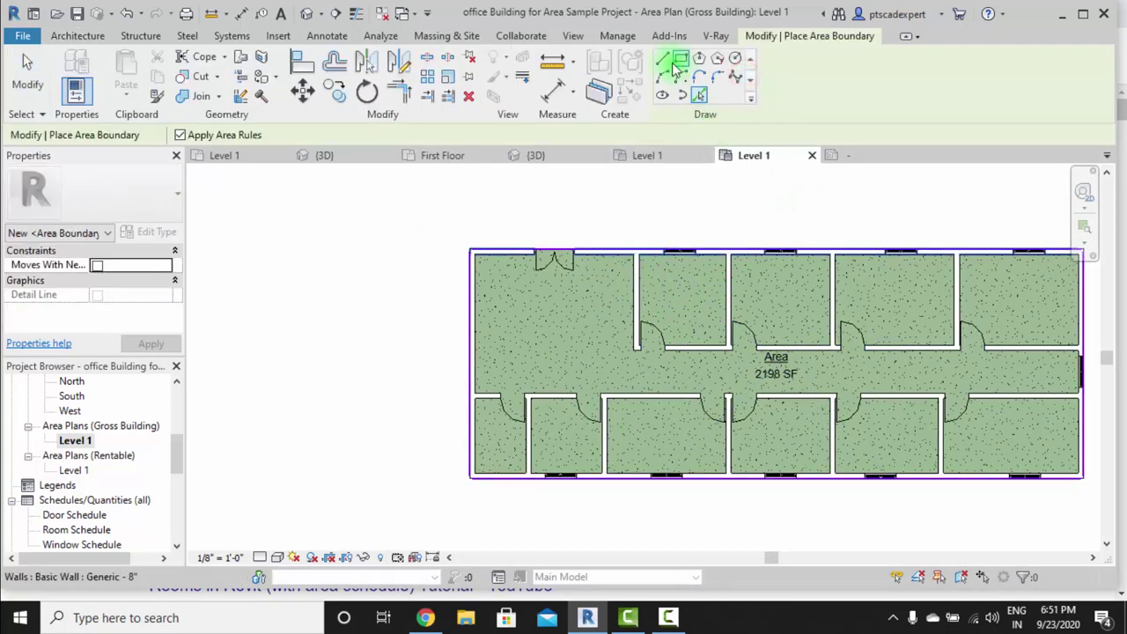
click(634, 247)
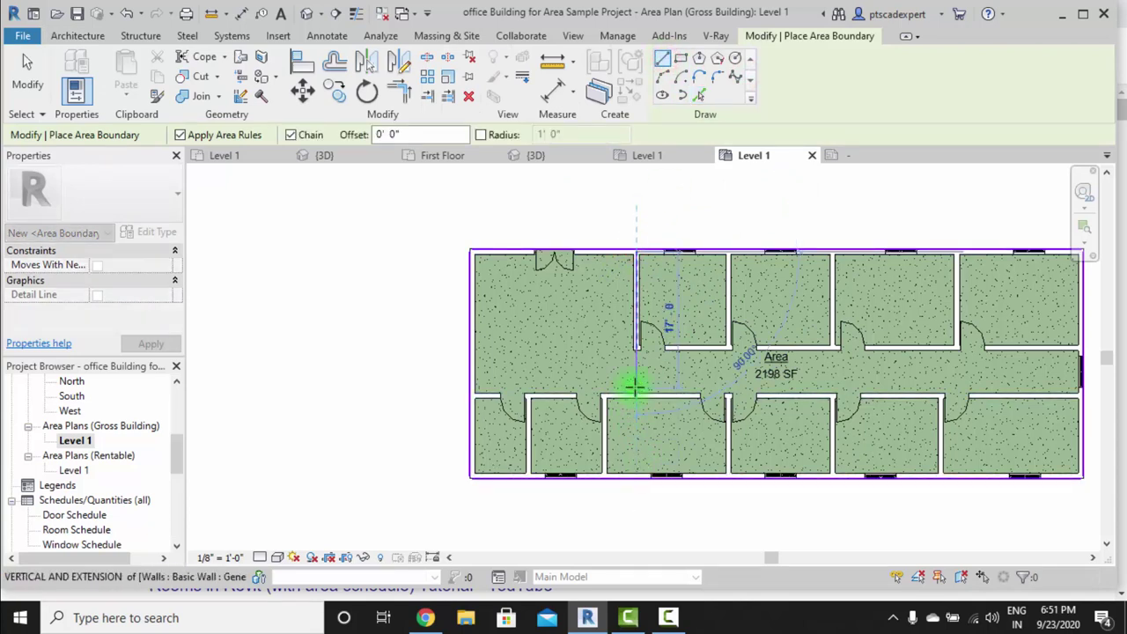
click(634, 392)
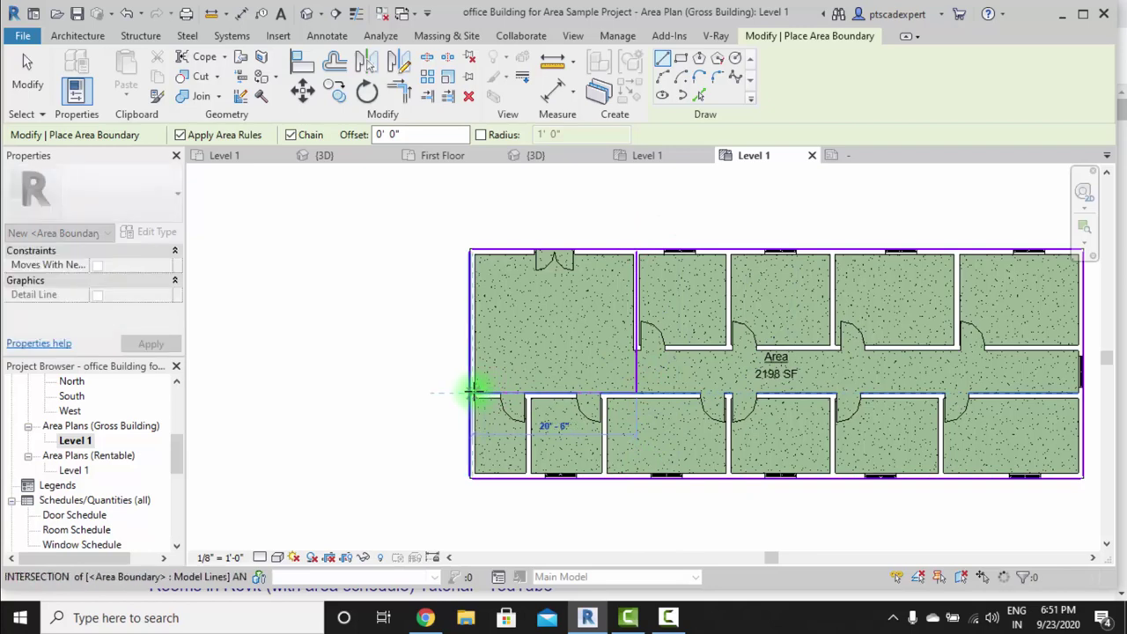
click(474, 392)
key(Escape)
key(Escape)
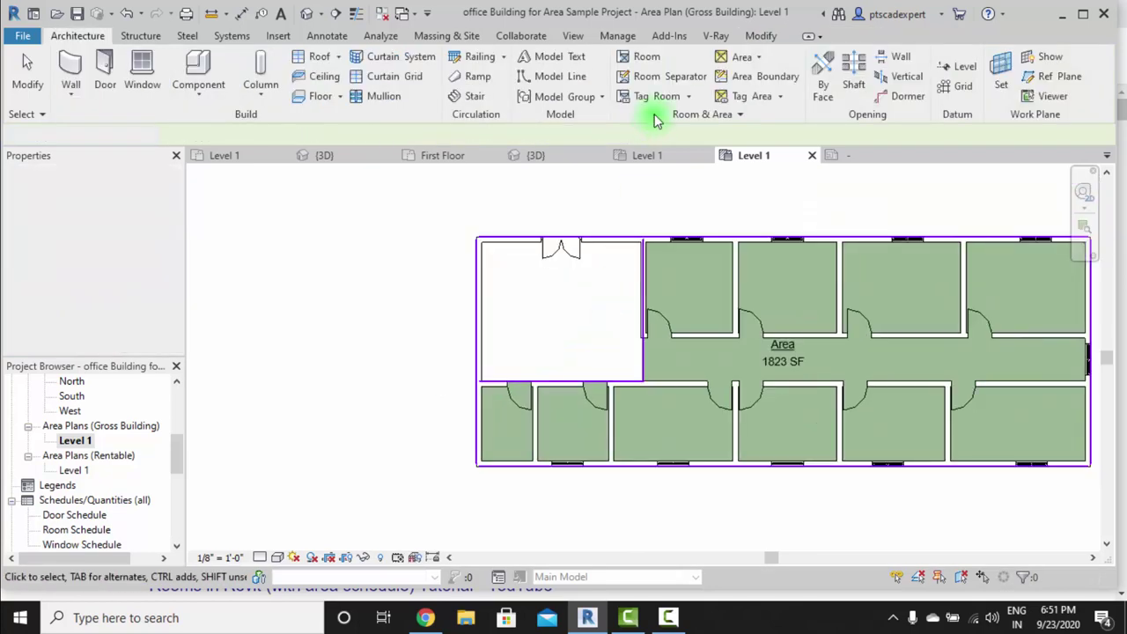
Step: Place a separate area in the top-left room and tag it
click(754, 60)
click(755, 81)
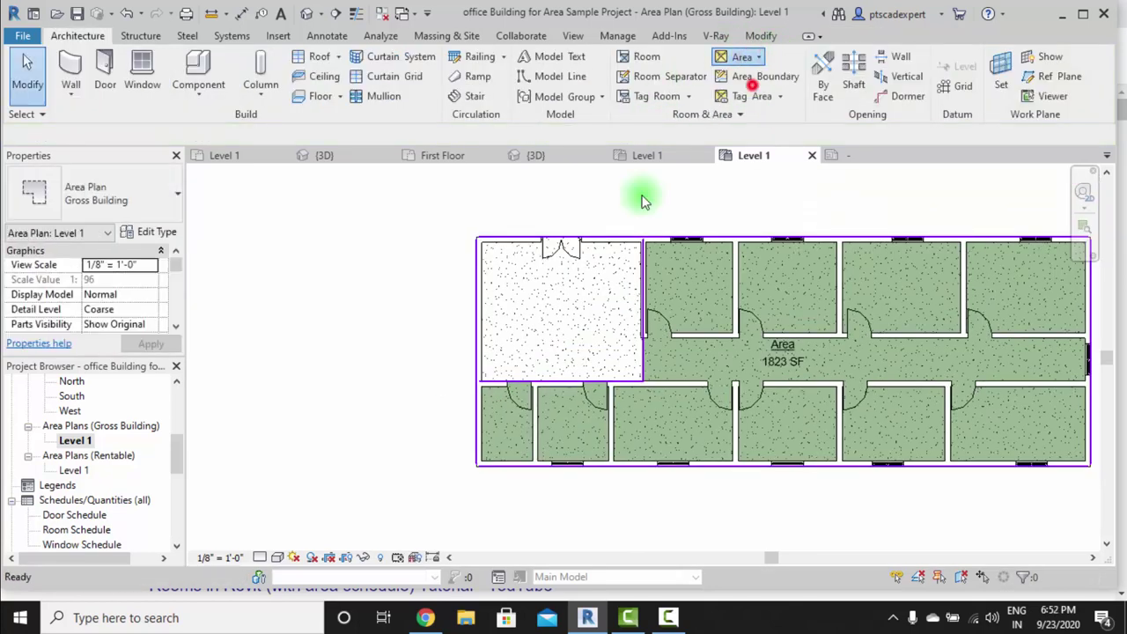
key(Escape)
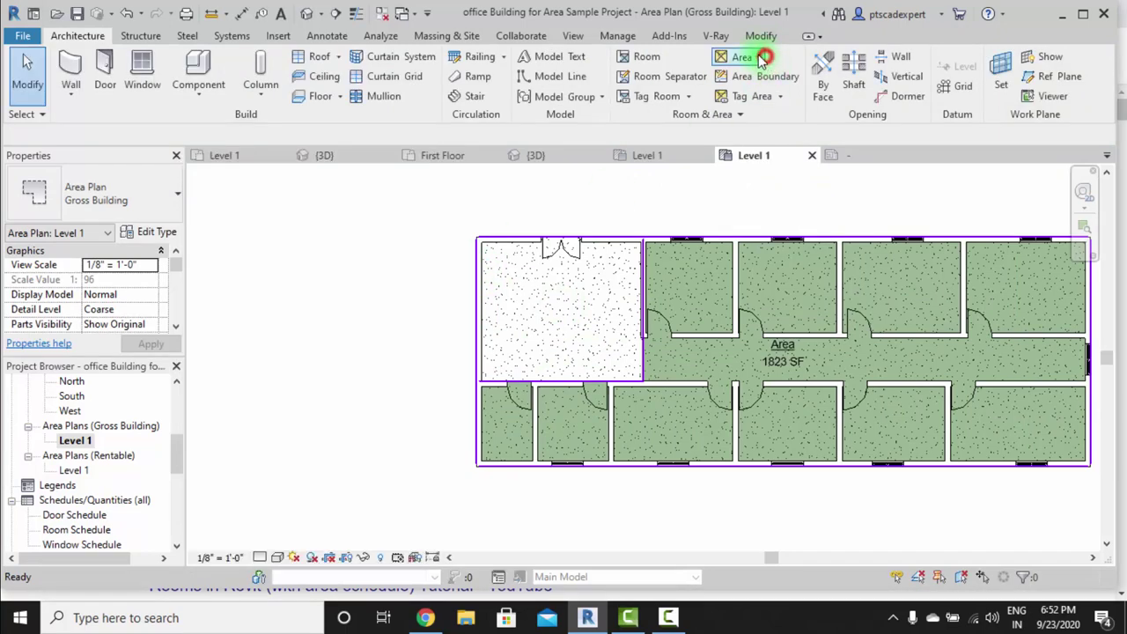
click(757, 56)
click(756, 112)
click(563, 308)
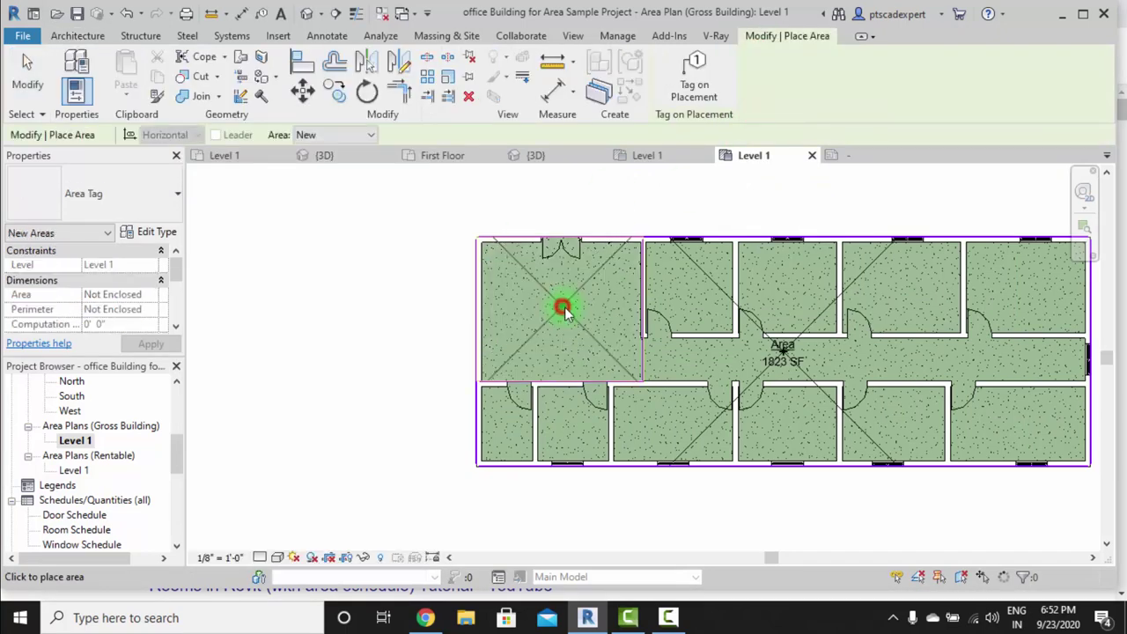
key(Escape)
key(Escape)
key(Escape)
click(759, 96)
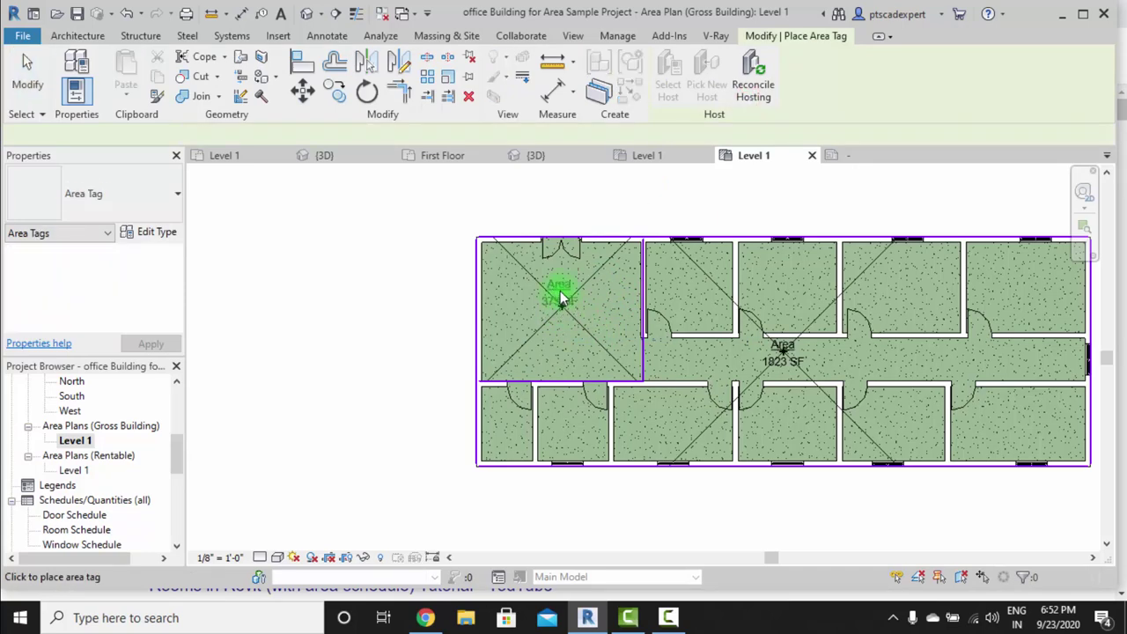
click(560, 291)
key(Escape)
key(Escape)
scroll(792, 368, up, 2)
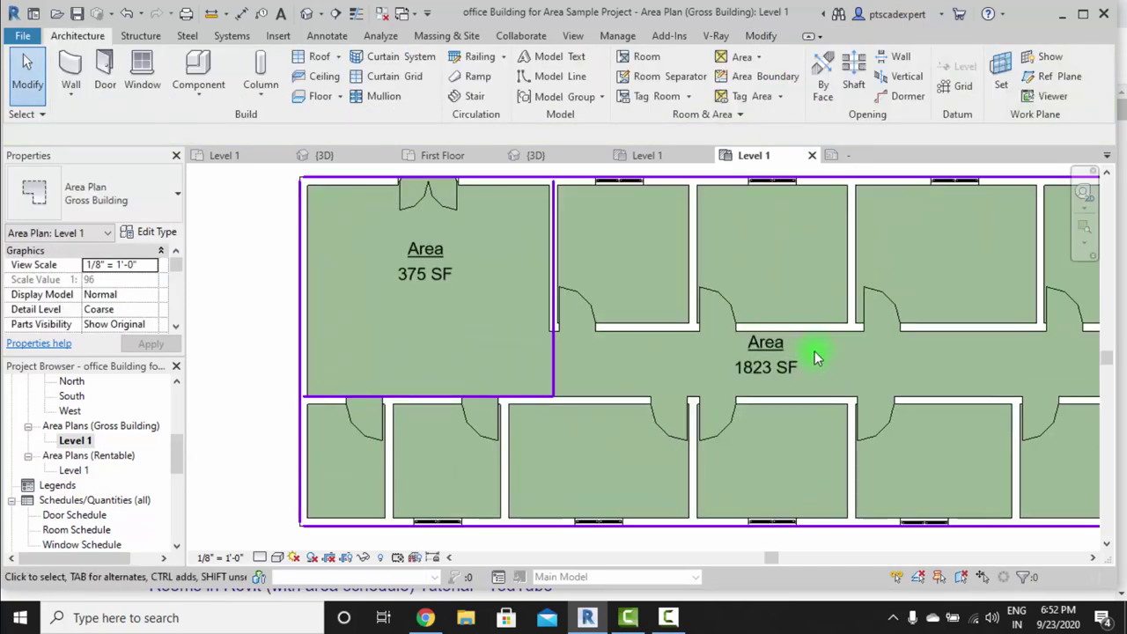
Step: Rename the 1823 SF area tag to Interior and the 375 SF tag to Reception Area
double_click(772, 345)
text(Interior)
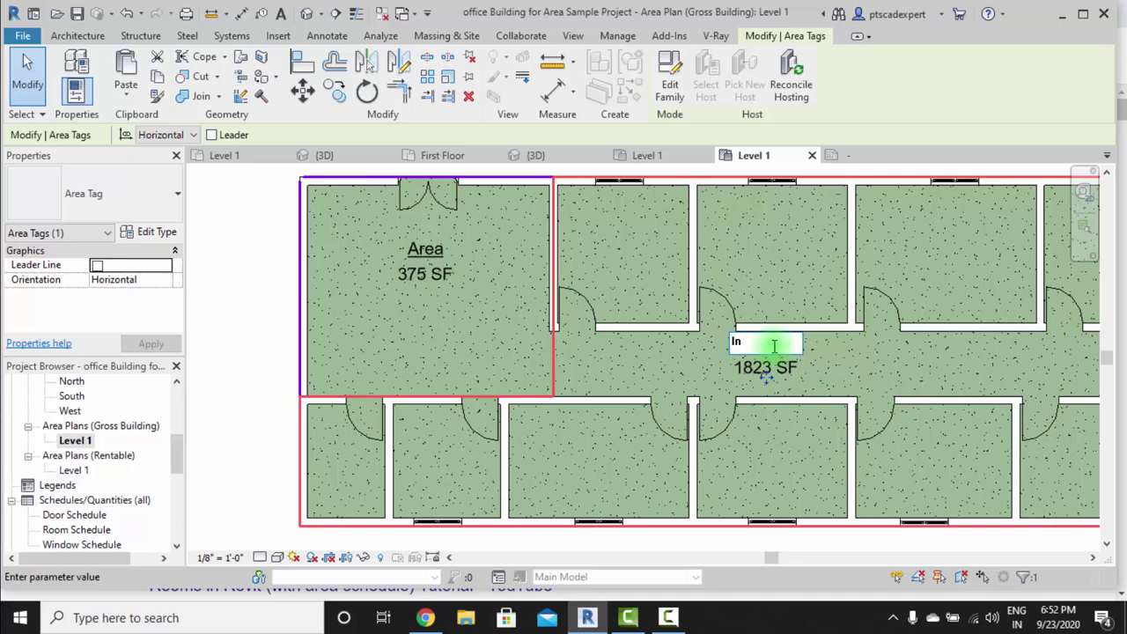
click(680, 350)
scroll(578, 370, down, 2)
click(328, 359)
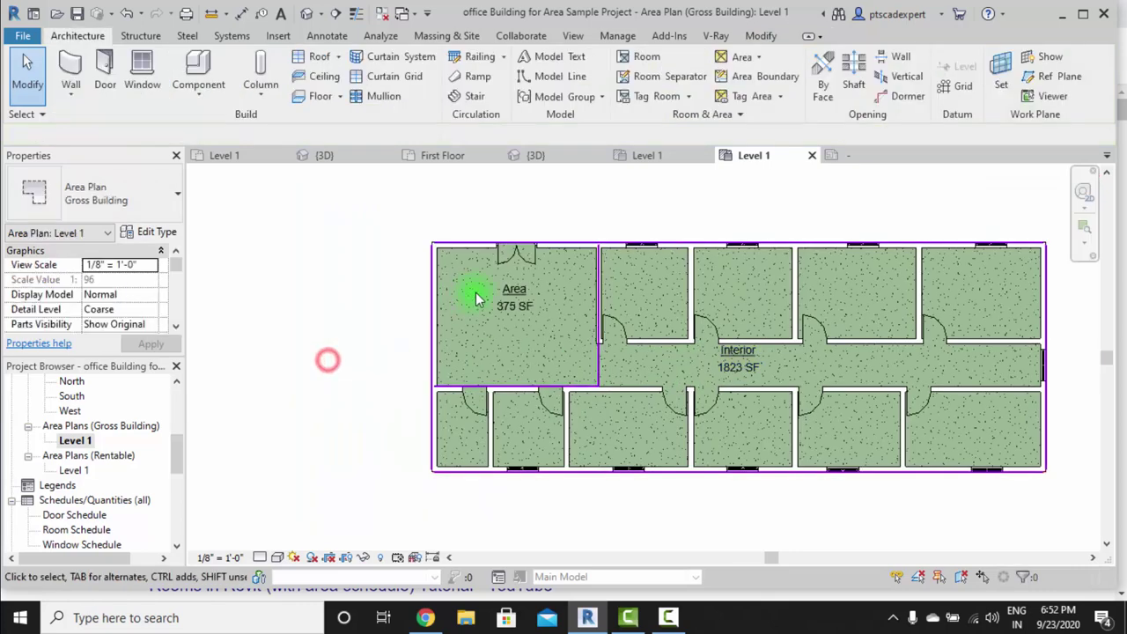
scroll(476, 300, up, 1)
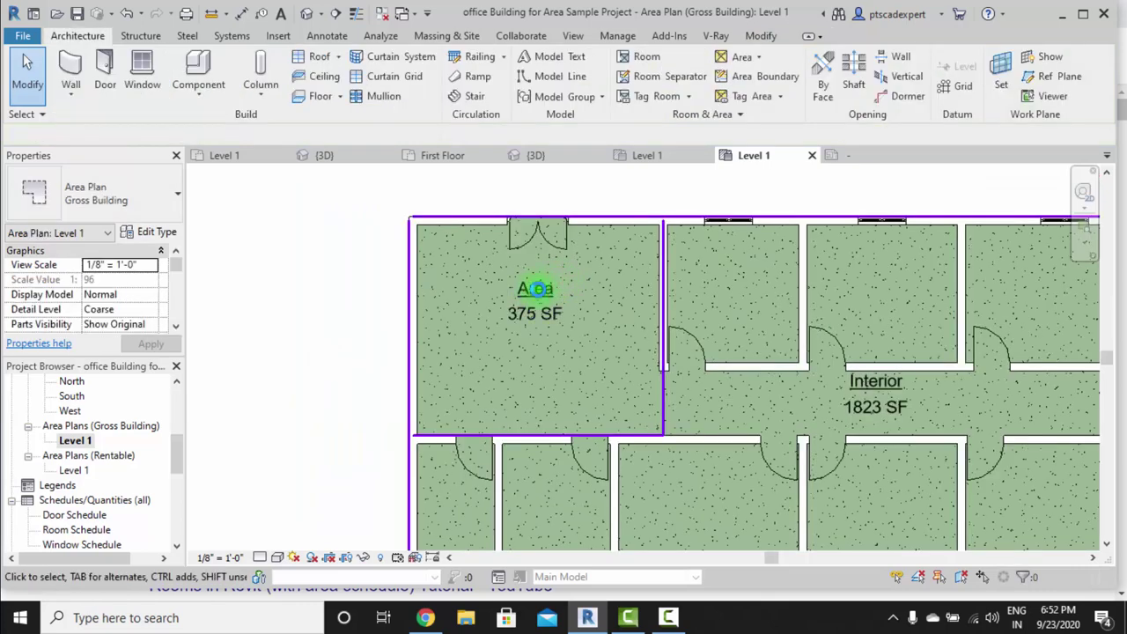
double_click(535, 289)
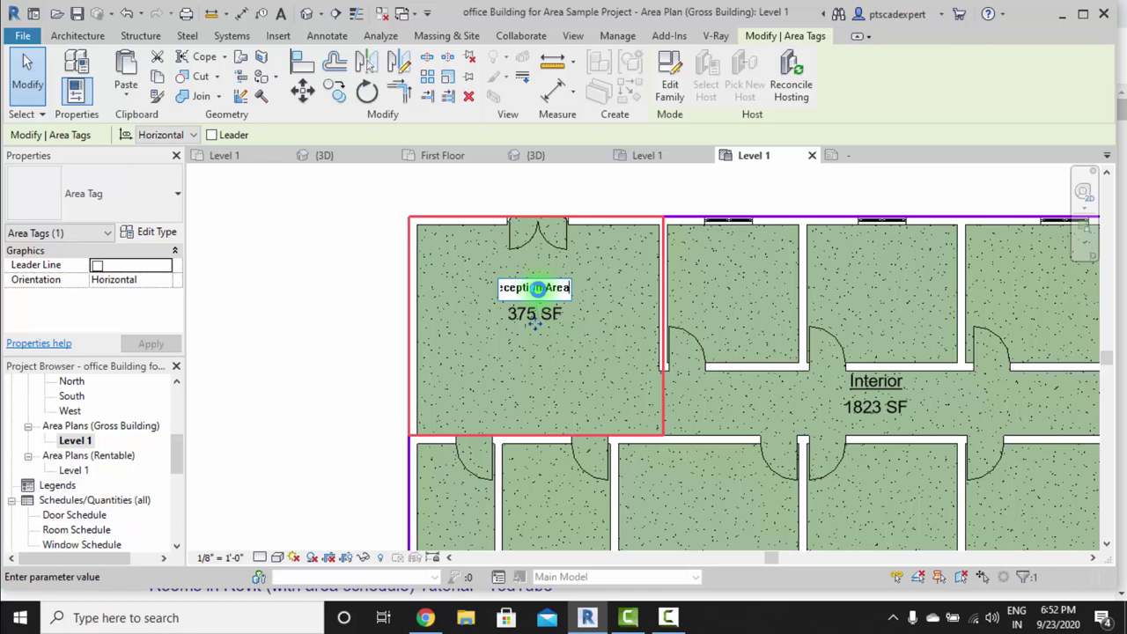
click(388, 295)
scroll(392, 299, down, 1)
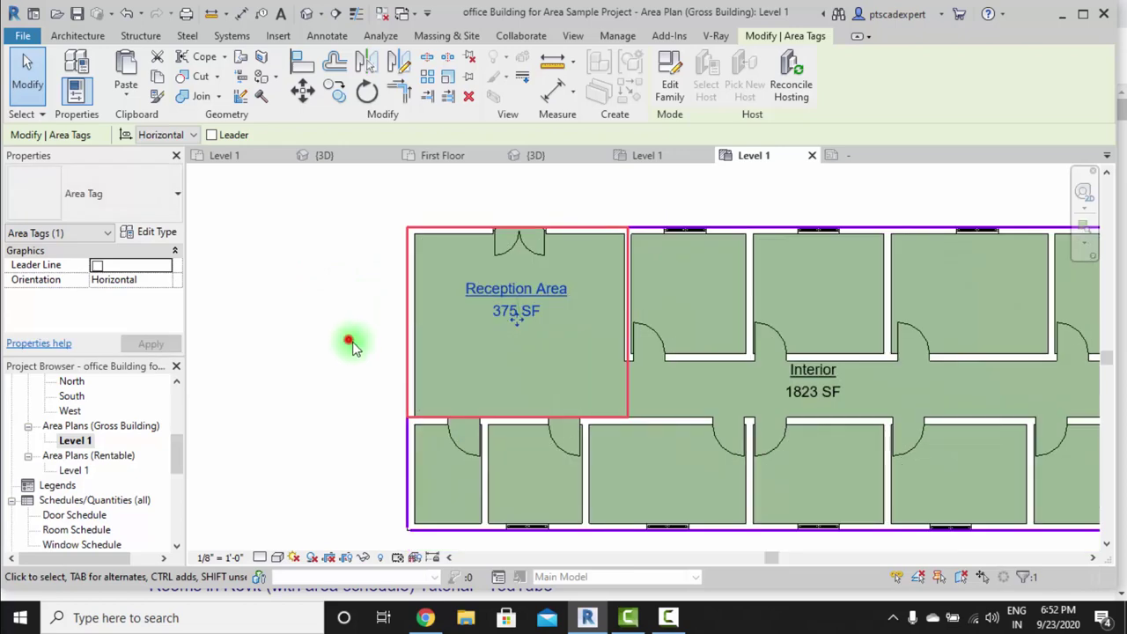
scroll(635, 340, down, 1)
click(365, 346)
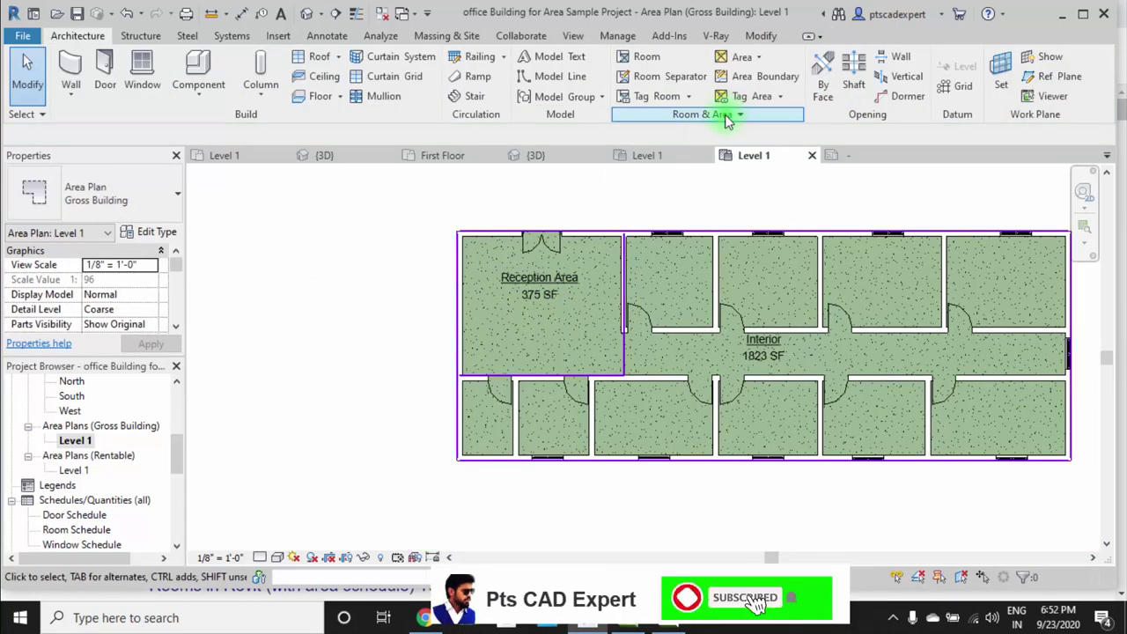
Step: Set the area colour scheme to colour by Name, accepting the colours-not-preserved warning
click(717, 114)
click(670, 134)
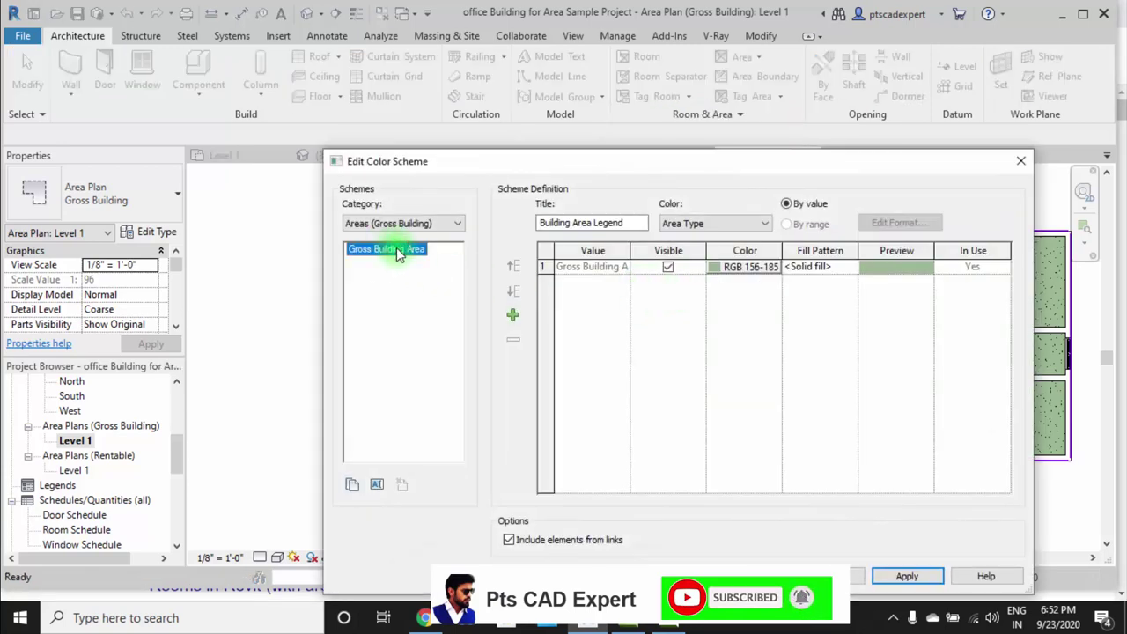
click(722, 223)
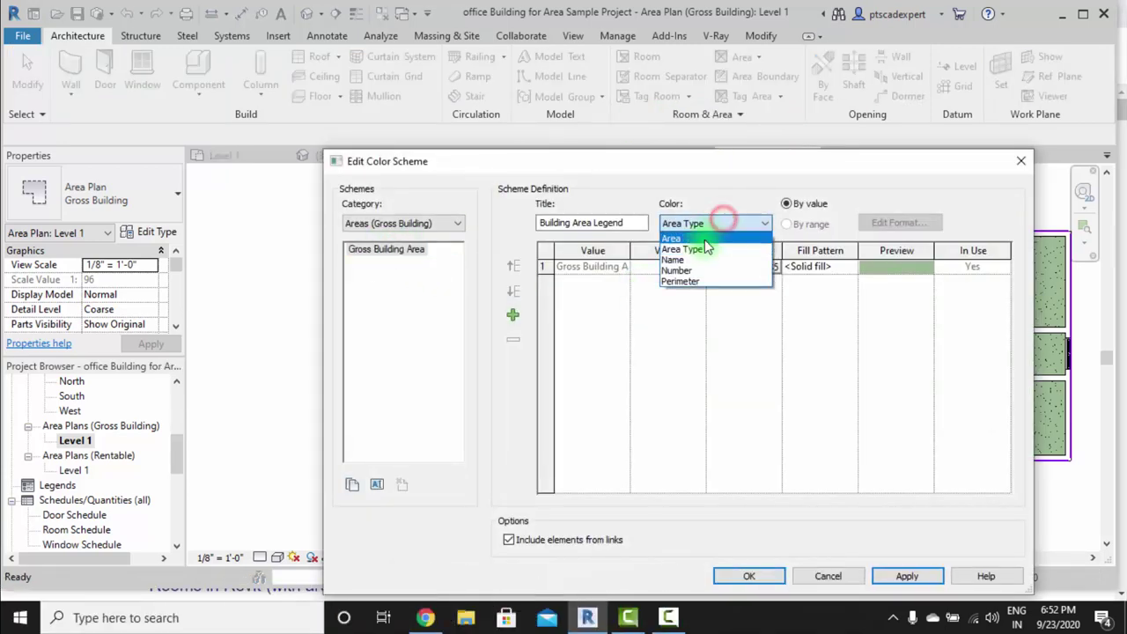
click(699, 262)
click(598, 337)
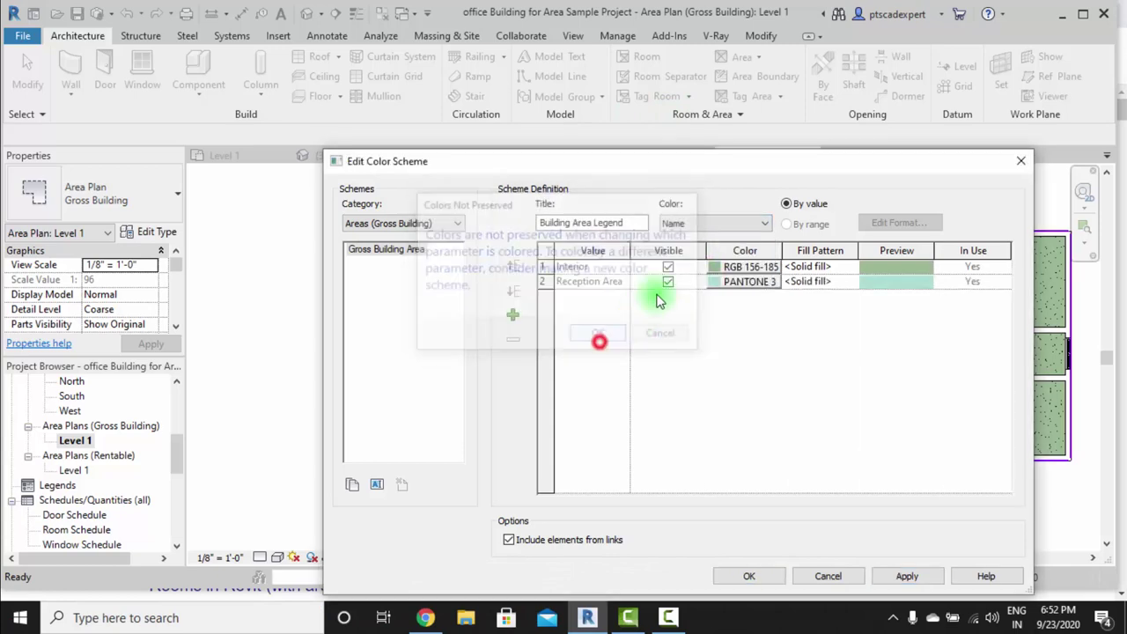
click(773, 581)
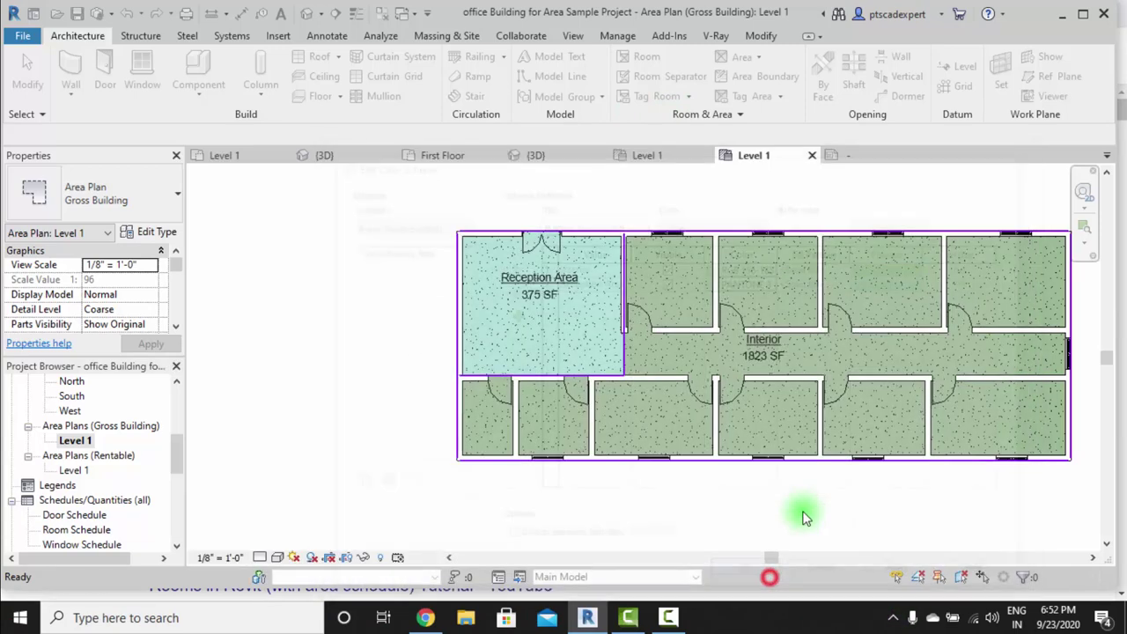
click(719, 502)
scroll(693, 411, up, 2)
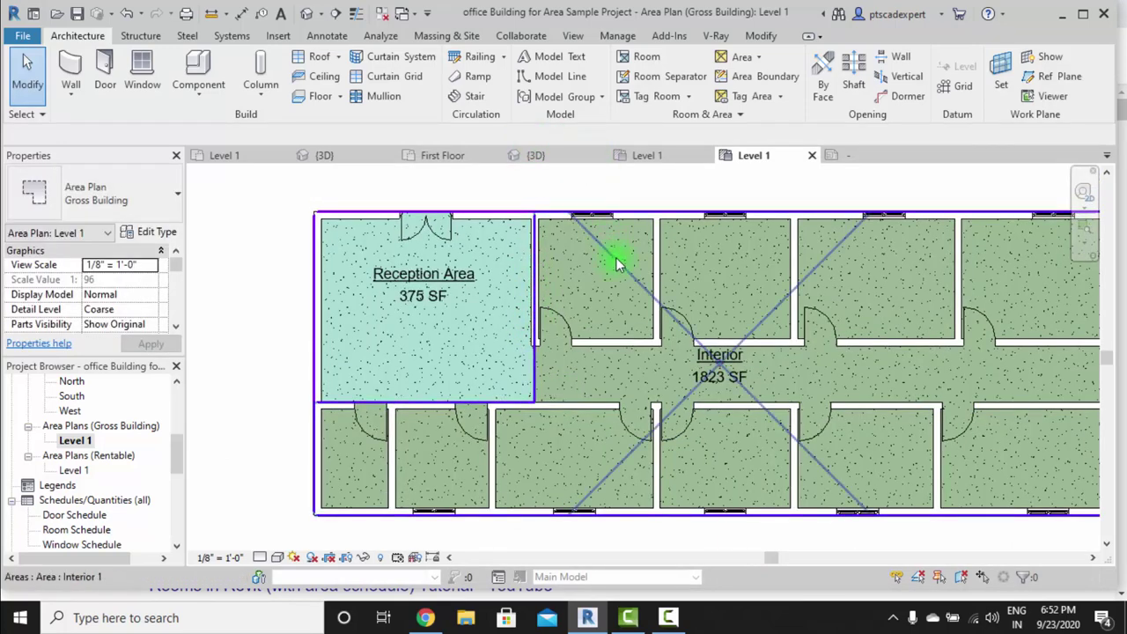
Step: Open the Rentable Level 1 area plan, frame it with its legend, and show the File menu
scroll(775, 233, down, 3)
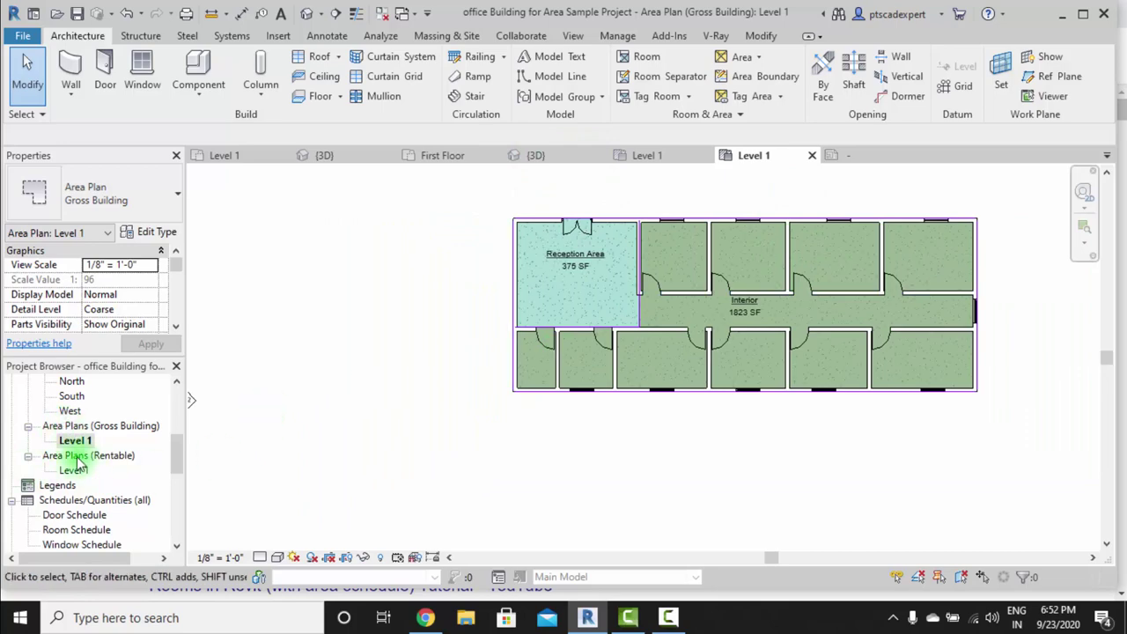
double_click(74, 469)
scroll(564, 361, up, 1)
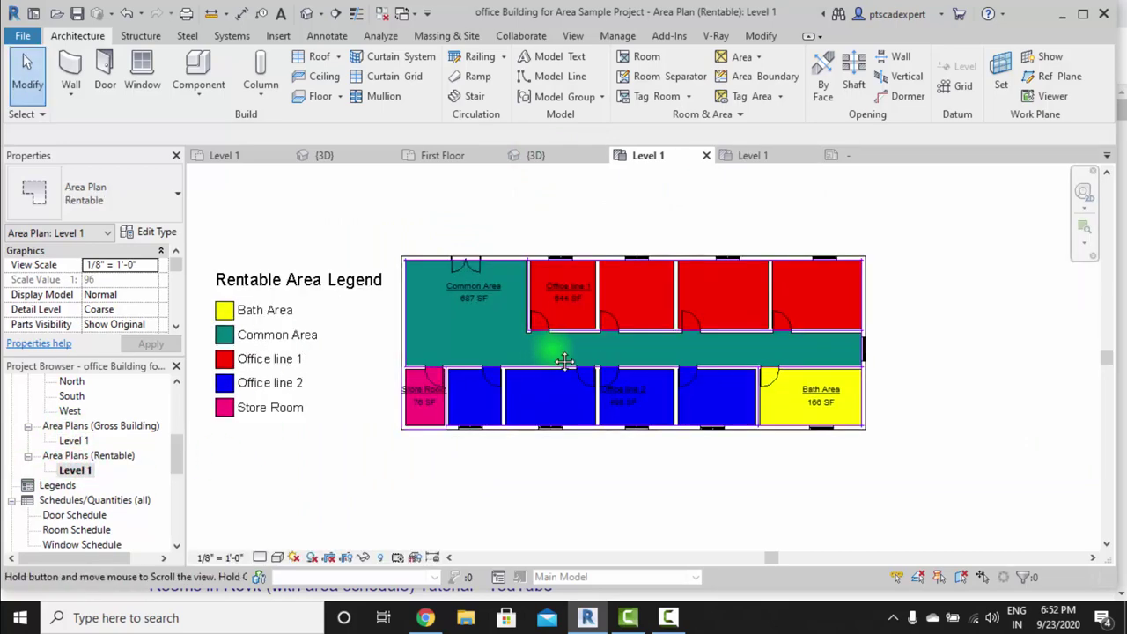
middle_drag(565, 361, 611, 371)
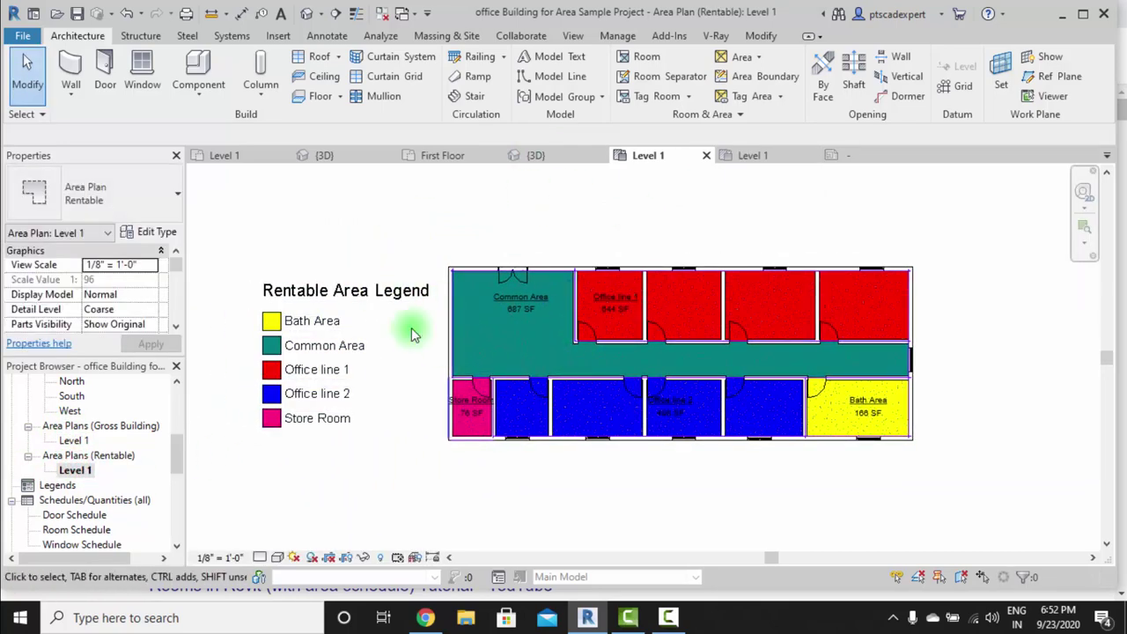
mouse_move(460, 333)
middle_down()
mouse_move(494, 319)
mouse_move(514, 340)
middle_up()
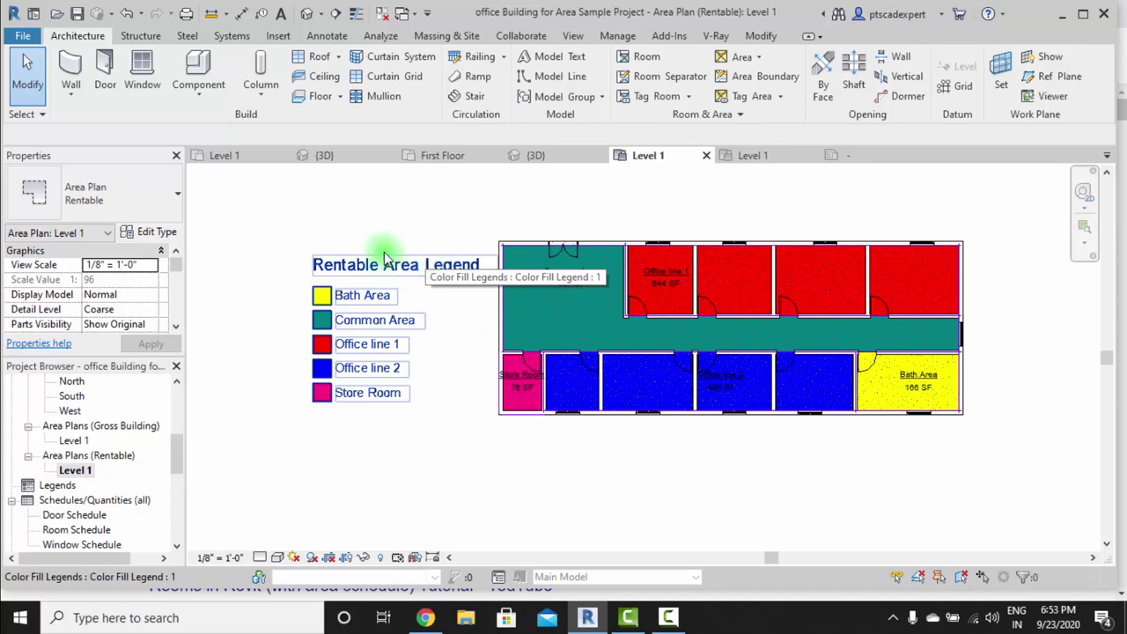
click(20, 36)
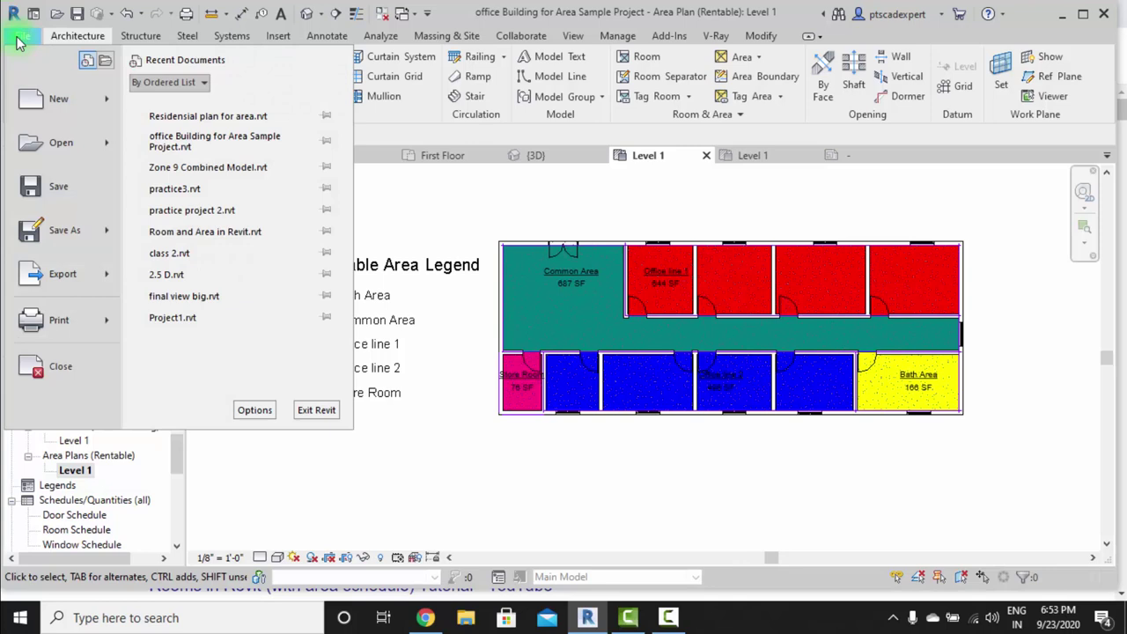
Step: Set up a Room/Area Report export named 'Rentable level 1' on the Desktop, range Current view
click(108, 278)
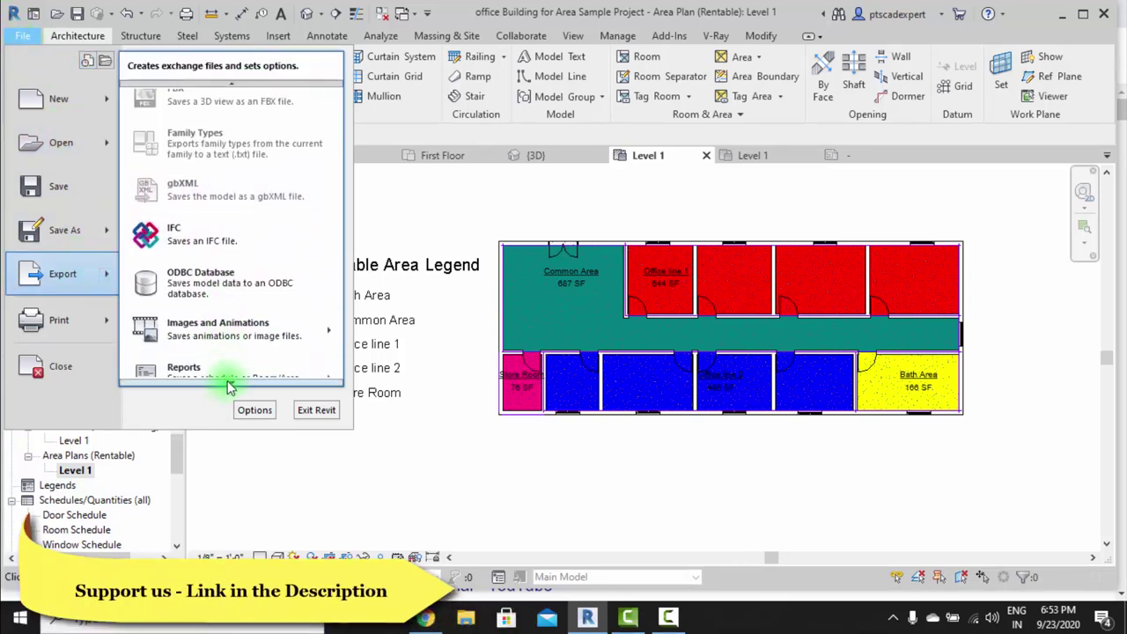
mouse_move(231, 313)
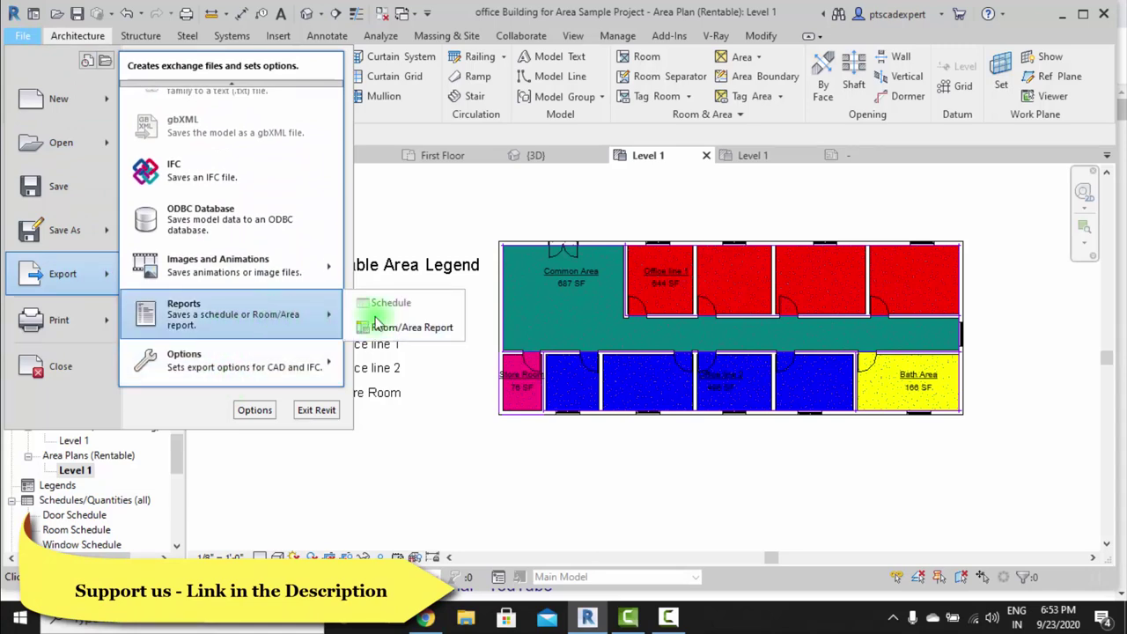
click(434, 328)
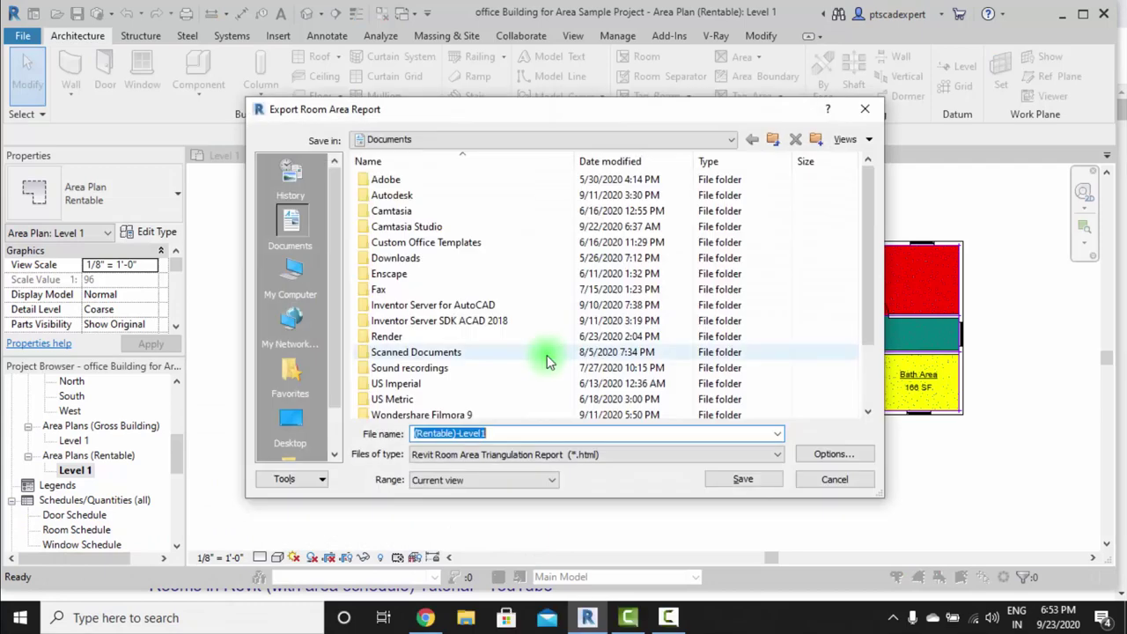
click(291, 414)
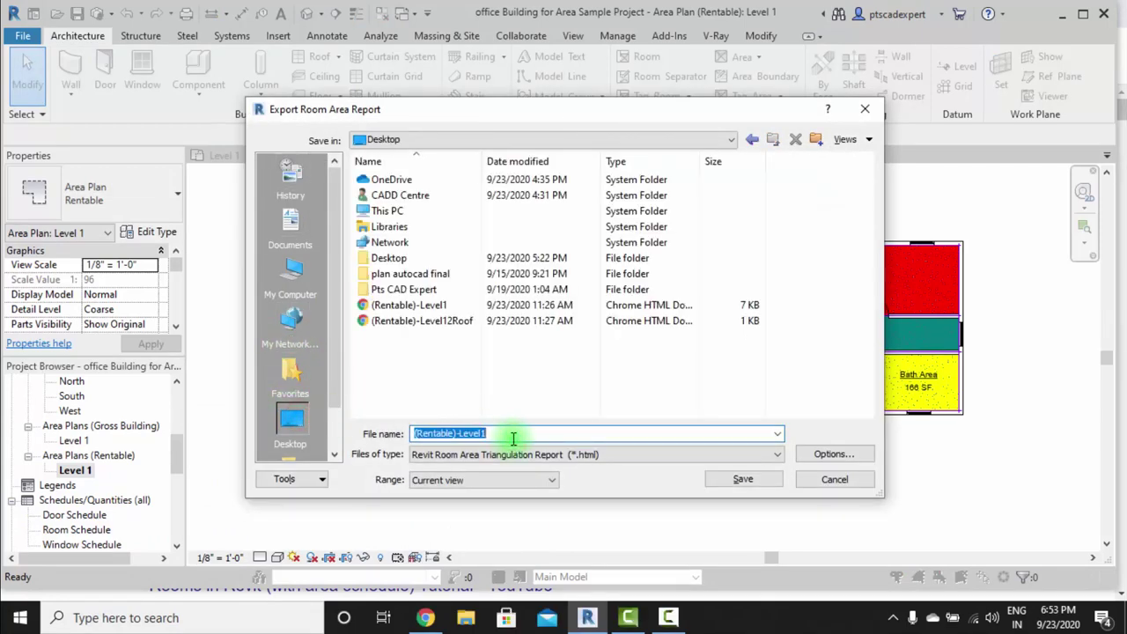
text(R)
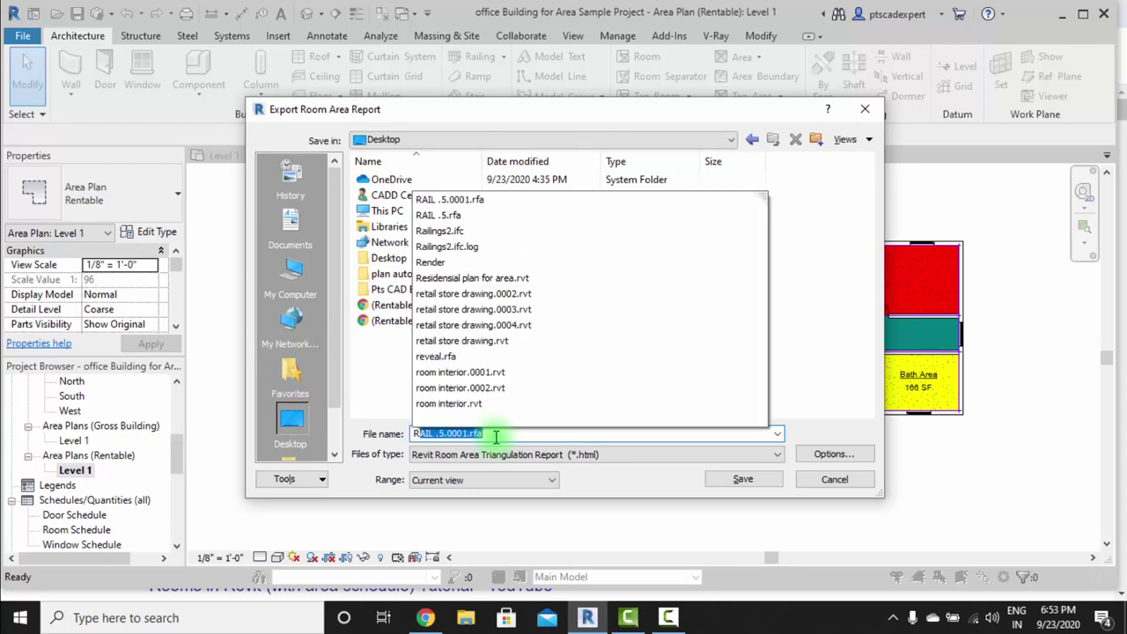
text(entable level 1)
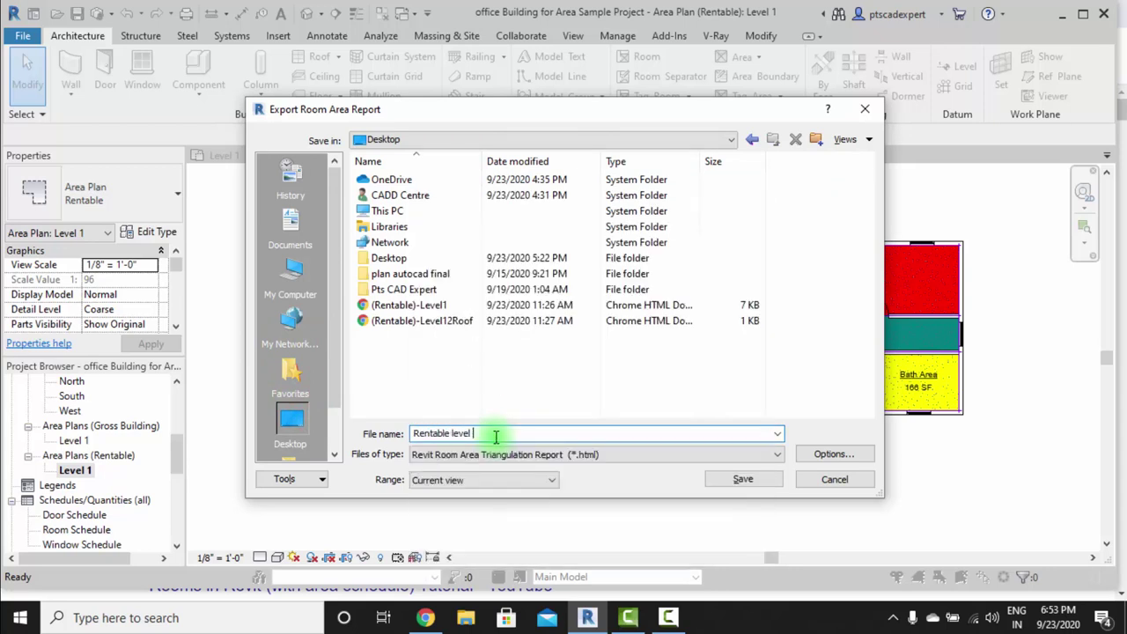
click(447, 487)
click(435, 495)
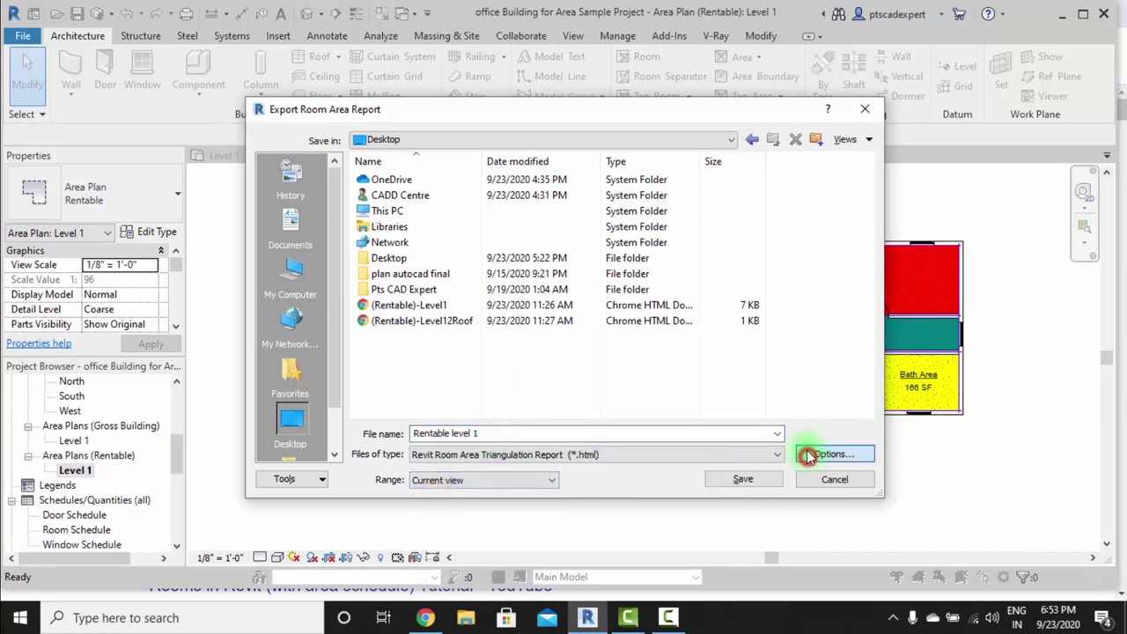
click(807, 456)
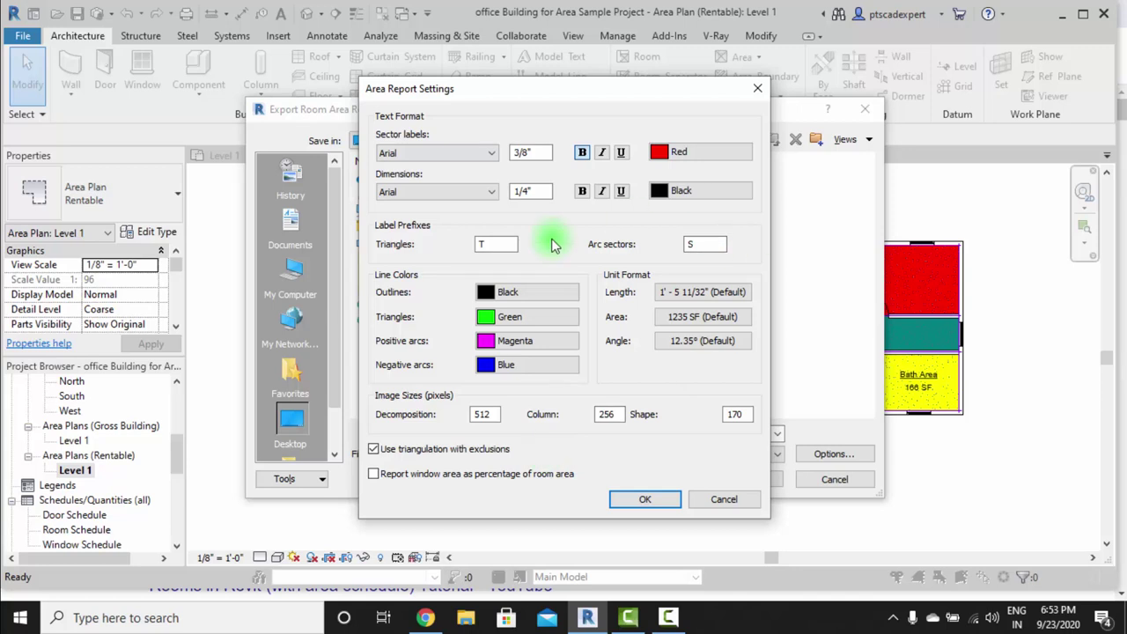
Step: Make the sector labels bold and save the Rentable level 1 HTML area report
click(585, 152)
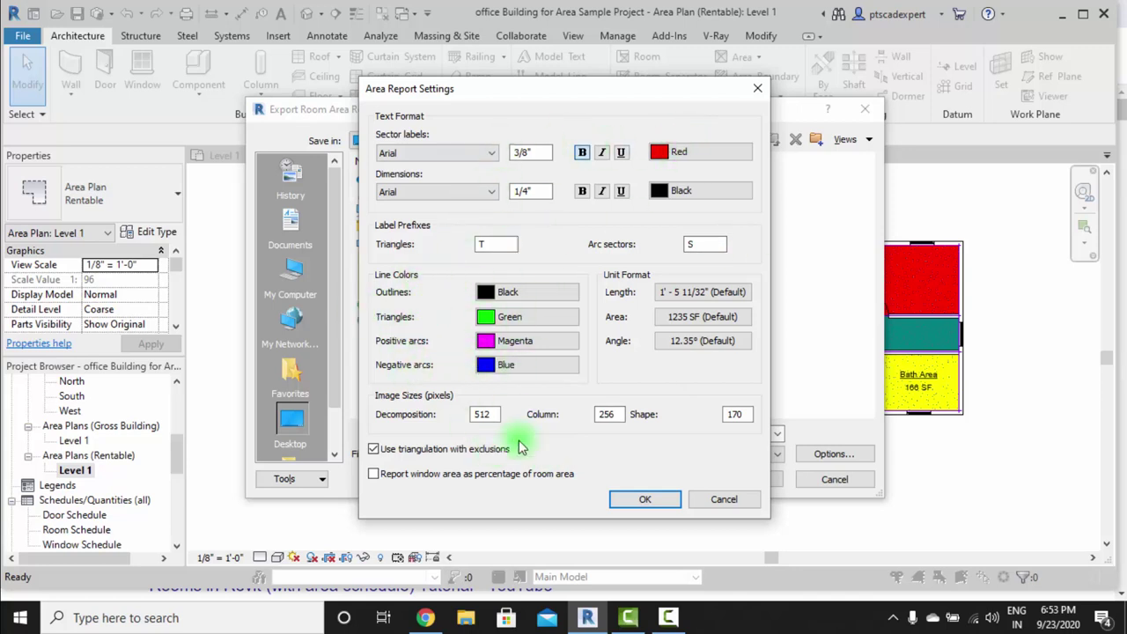
click(642, 500)
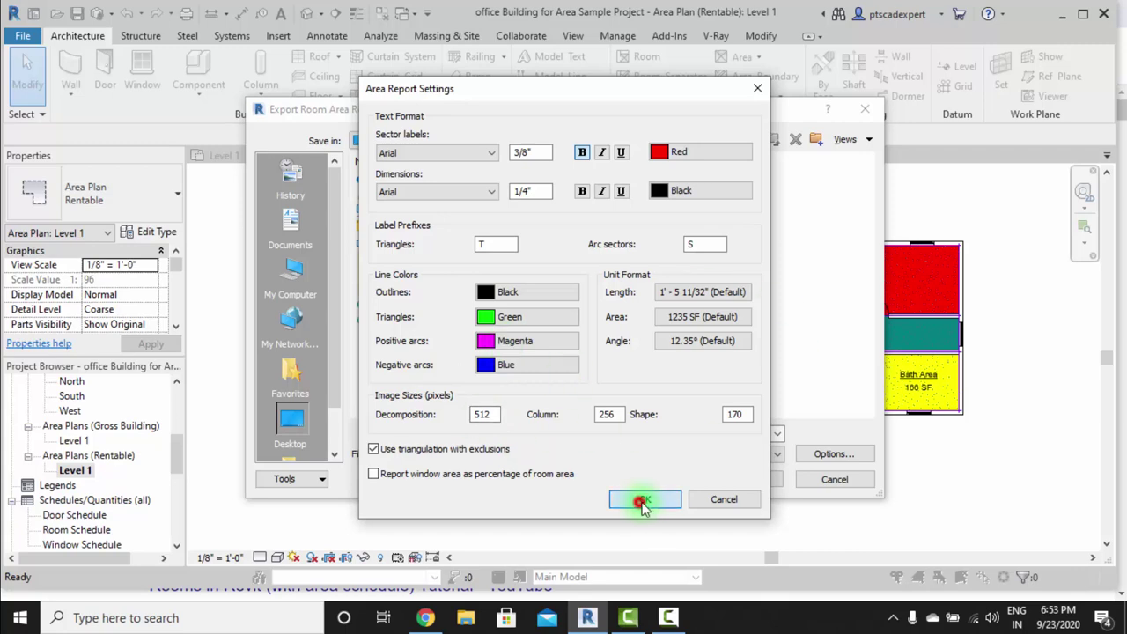
click(742, 481)
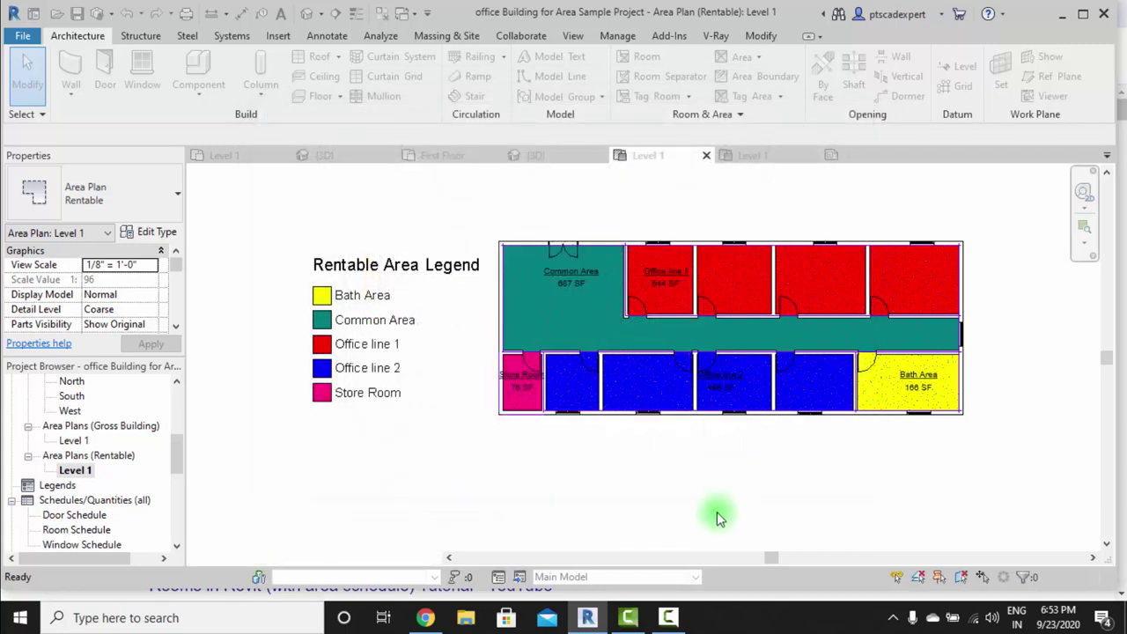
Step: Open the Rentable level 1 HTML report in Chrome and review its triangulation diagrams and gross areas
click(1062, 13)
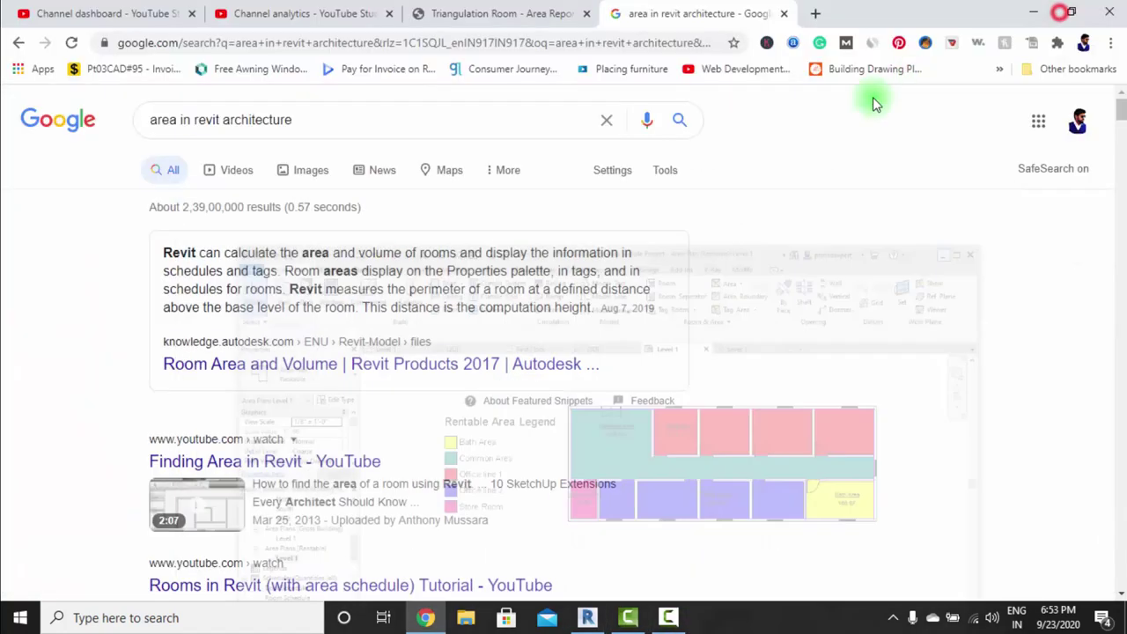
click(1034, 12)
double_click(279, 113)
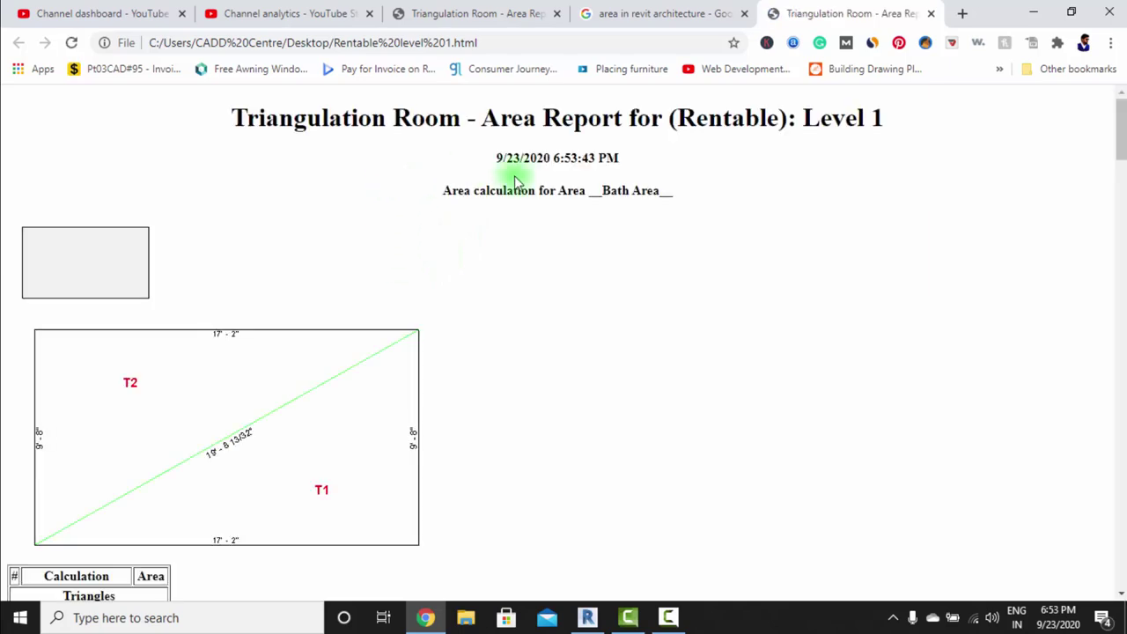
scroll(225, 352, down, 2)
scroll(181, 271, down, 3)
scroll(55, 259, down, 2)
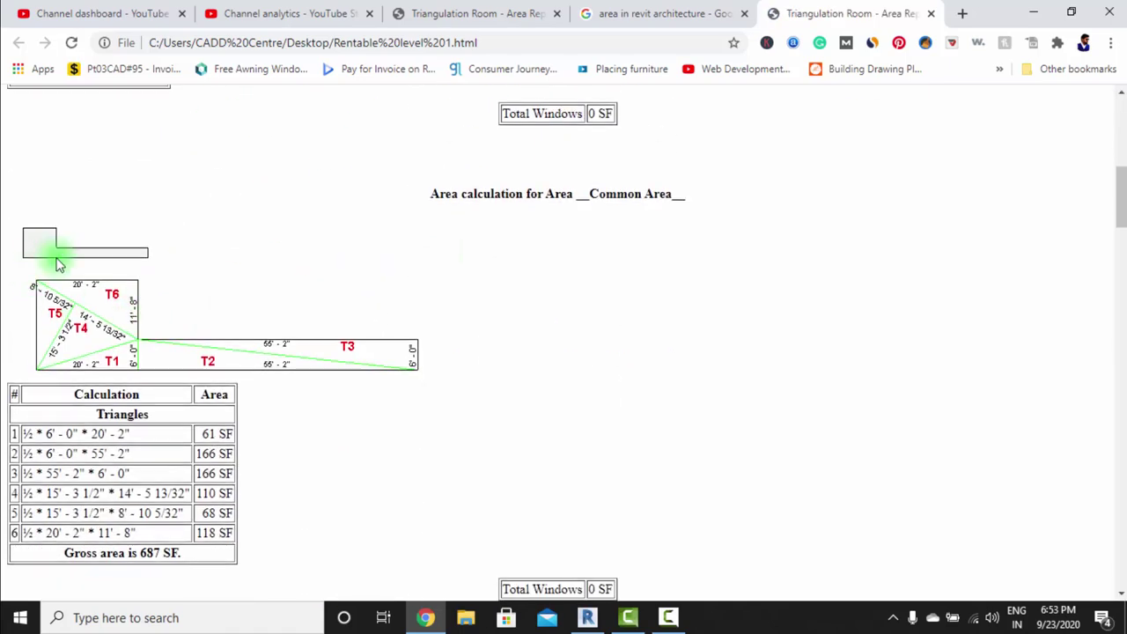
scroll(115, 413, down, 2)
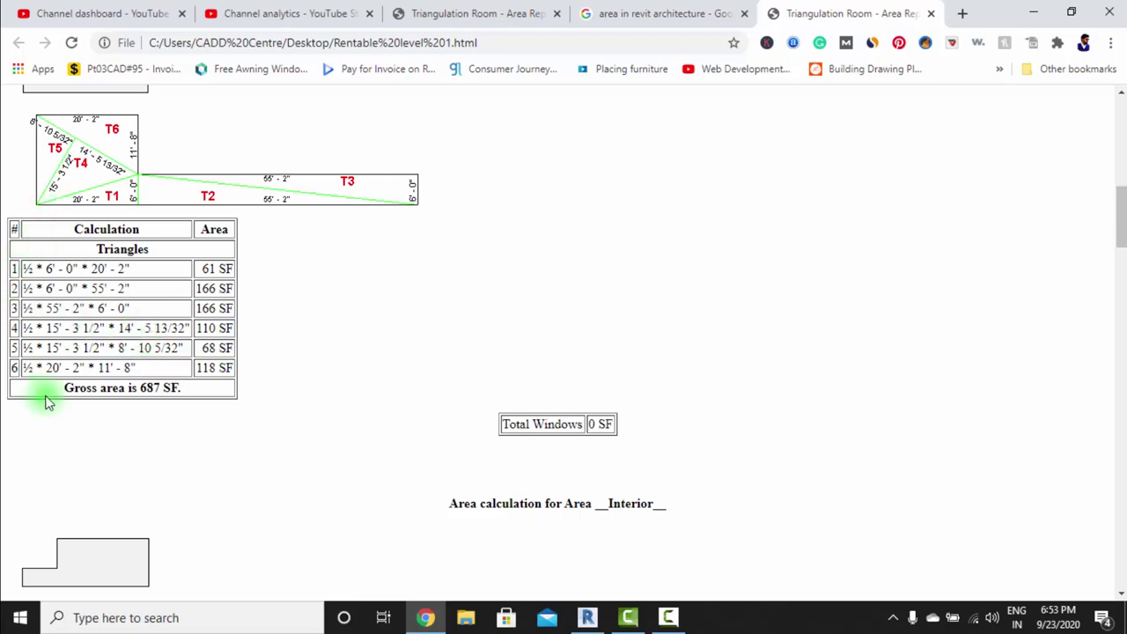
scroll(235, 319, down, 5)
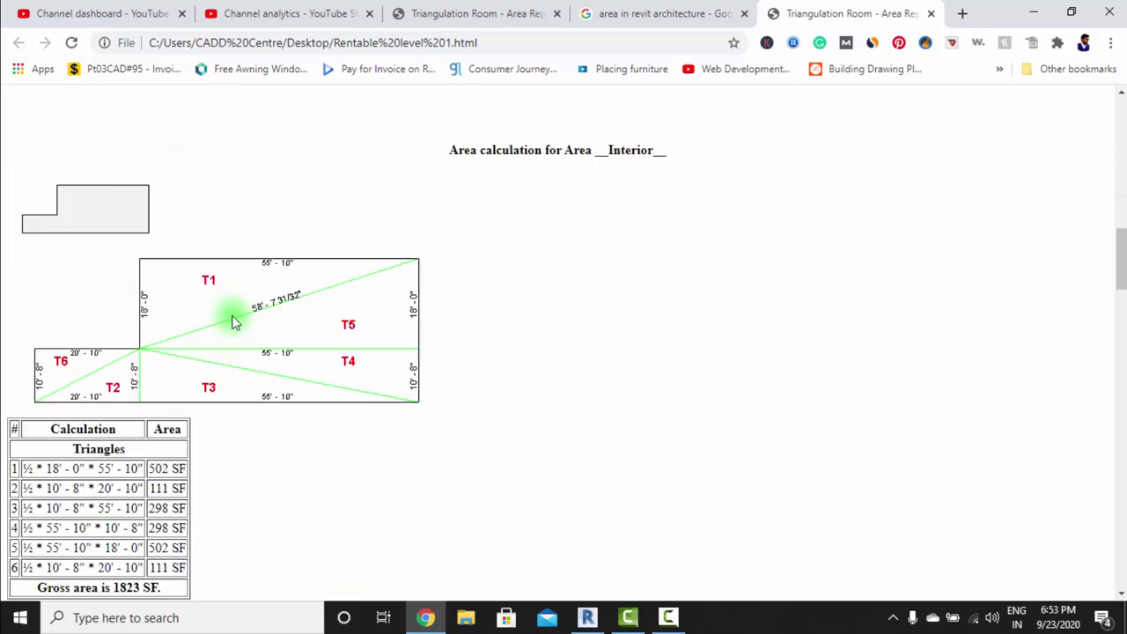
scroll(125, 214, down, 3)
scroll(214, 201, up, 1)
scroll(131, 334, up, 3)
scroll(132, 314, down, 5)
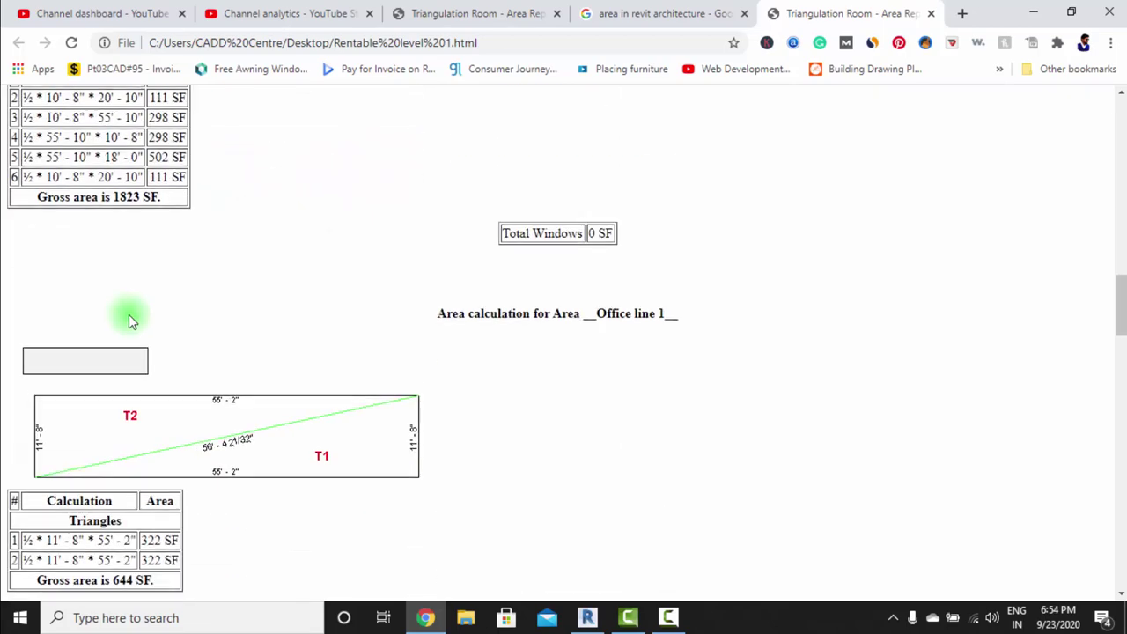
scroll(131, 317, down, 6)
scroll(130, 329, down, 6)
scroll(127, 330, down, 5)
scroll(97, 290, down, 2)
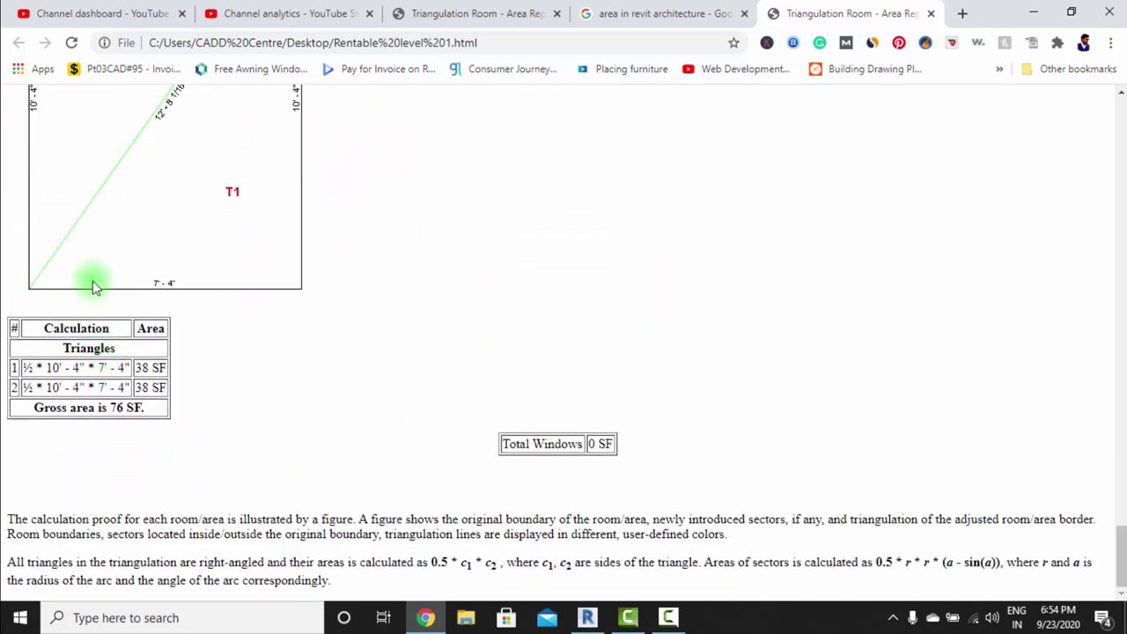
scroll(273, 359, up, 5)
scroll(275, 360, up, 10)
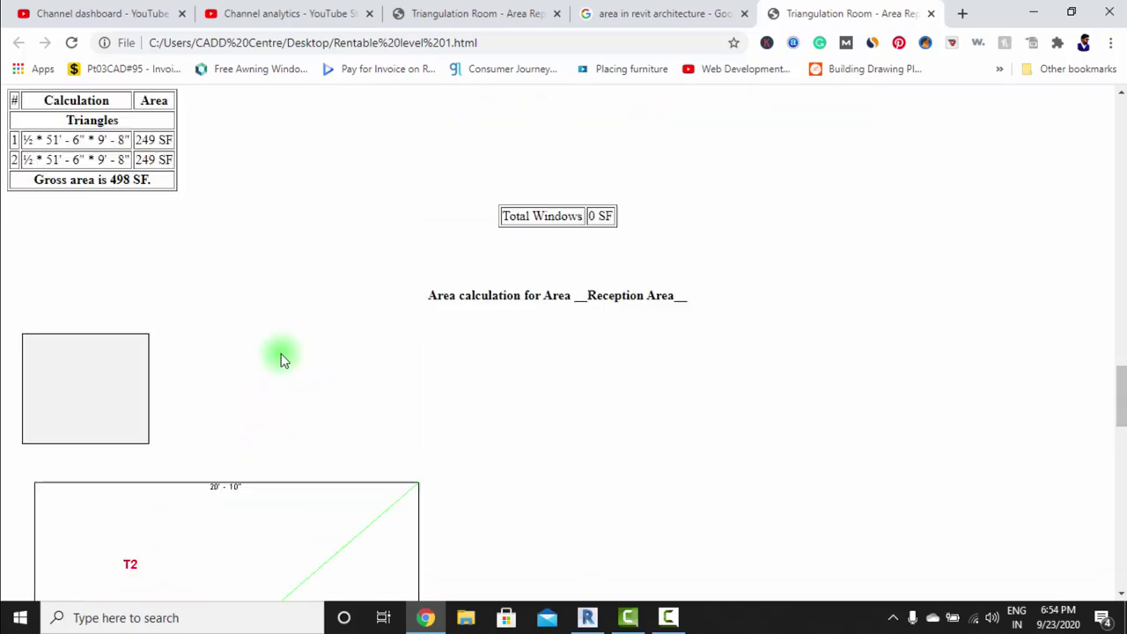
scroll(276, 360, up, 10)
scroll(280, 359, up, 10)
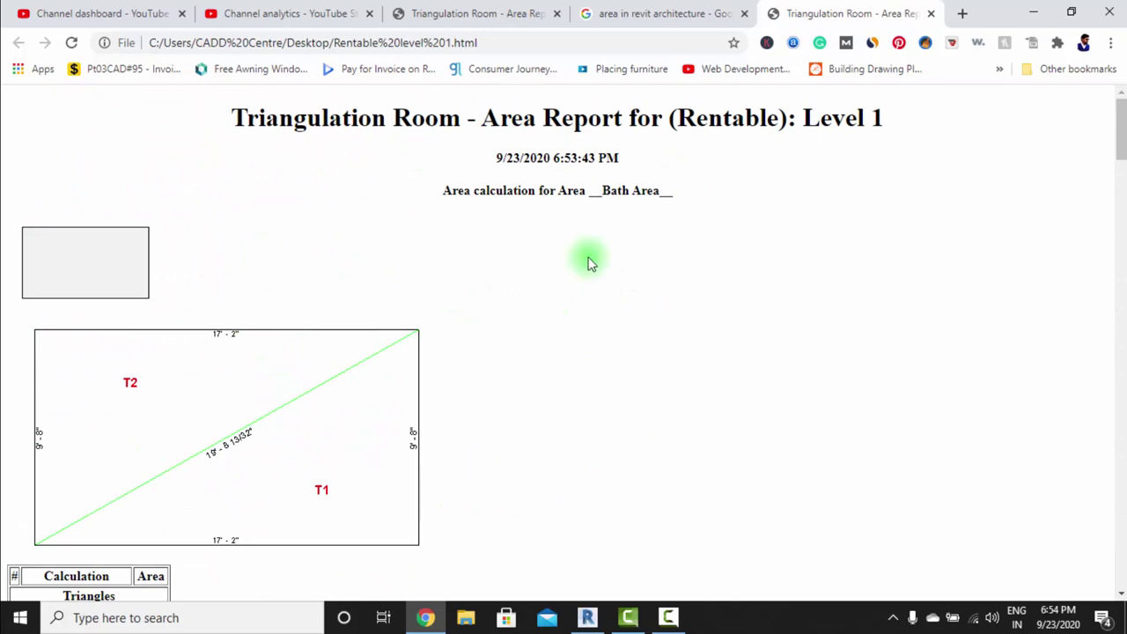
Step: Start a new Room/Area Report export using the Numerical Integration report type
click(1034, 11)
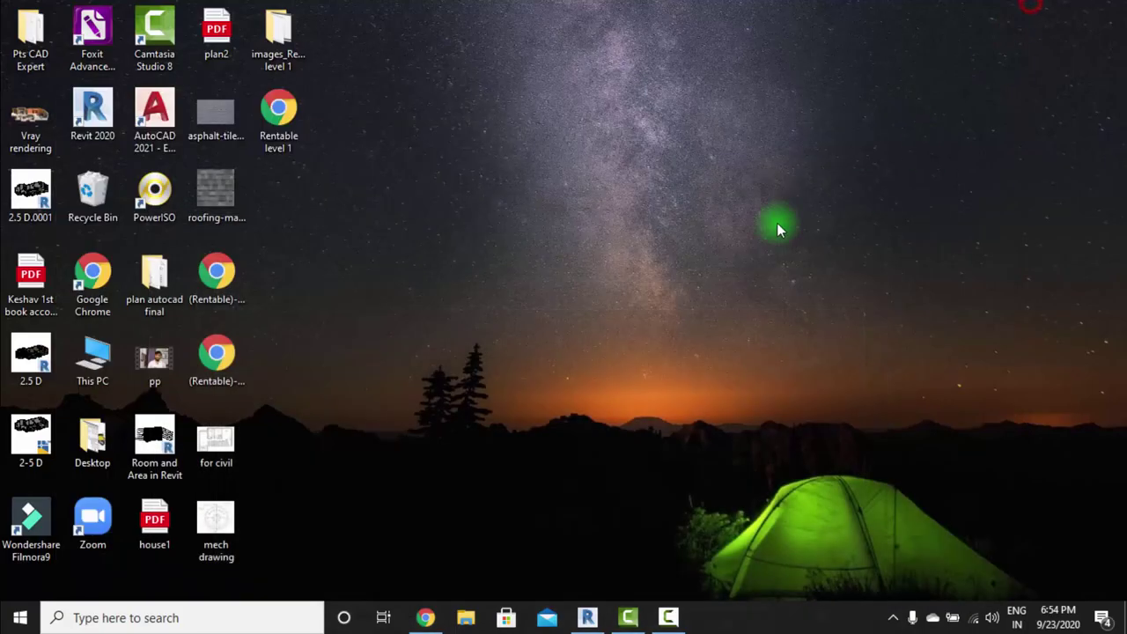
click(588, 618)
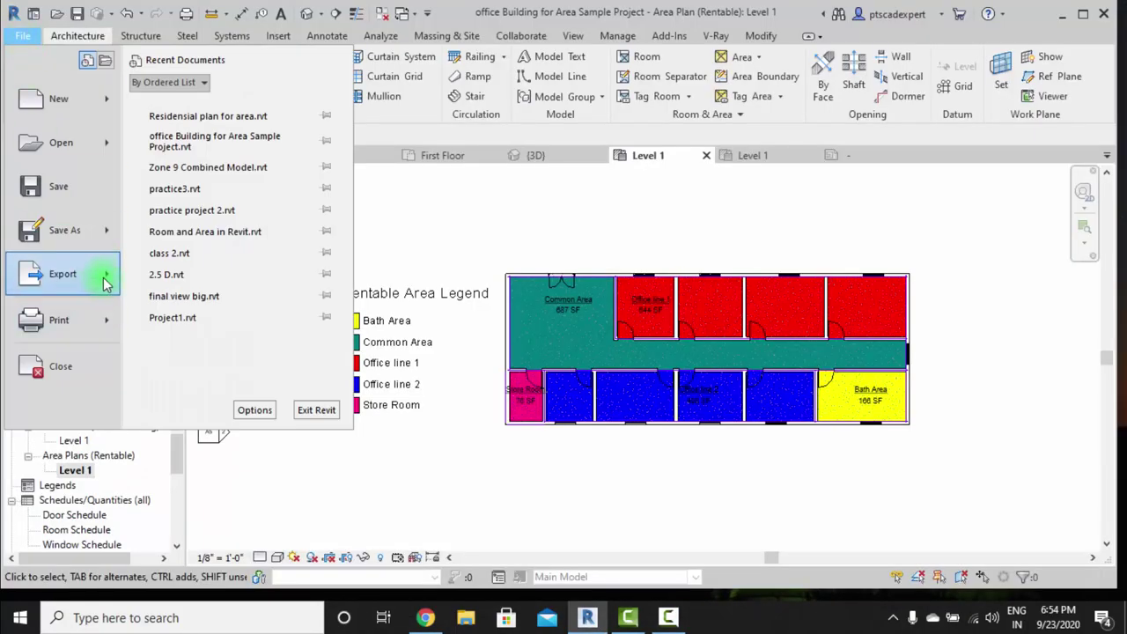
scroll(221, 379, down, 3)
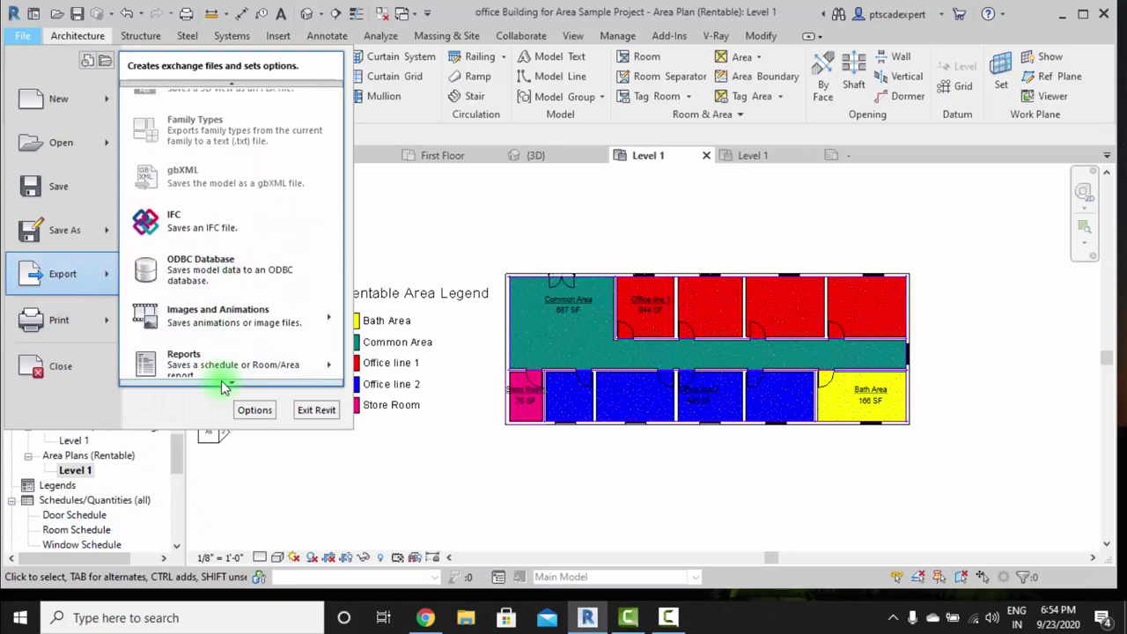
click(253, 317)
click(418, 341)
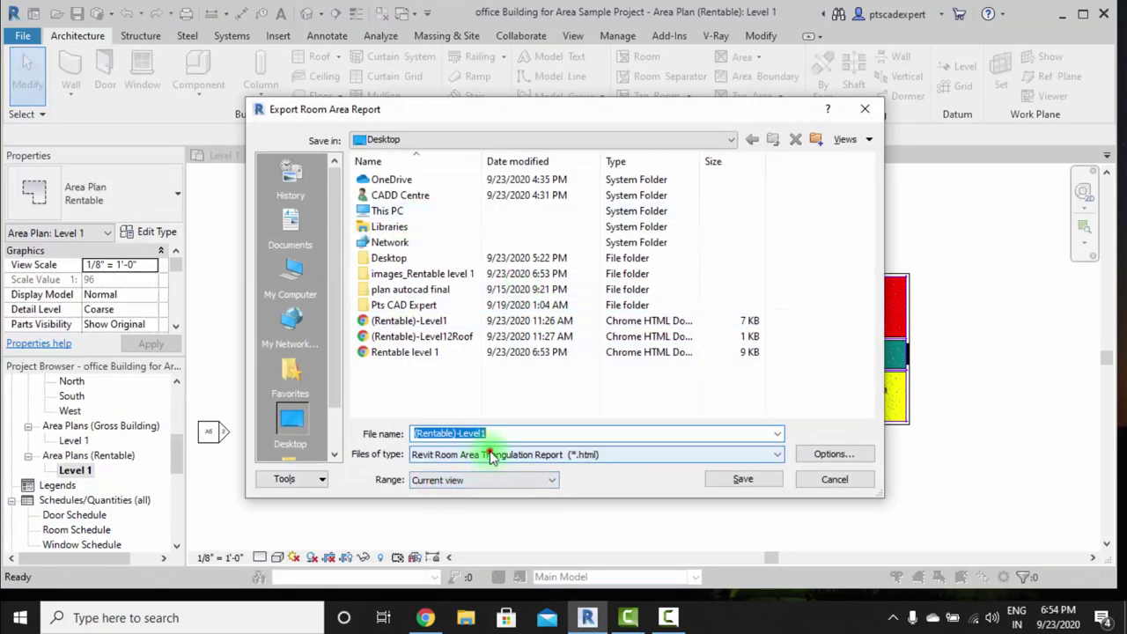
click(491, 455)
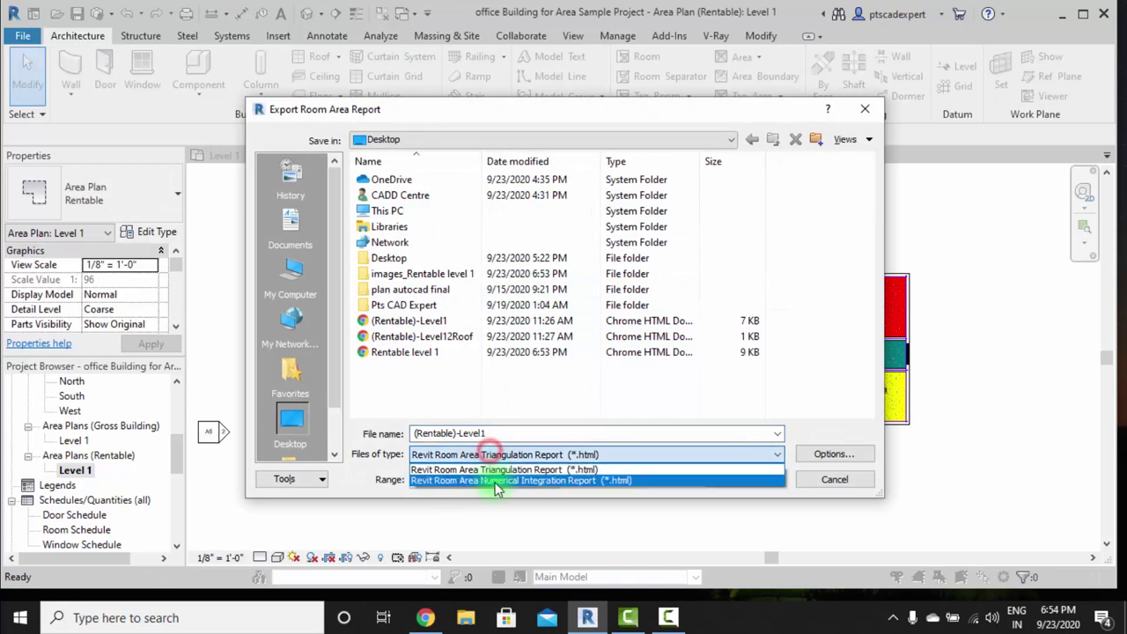
click(555, 482)
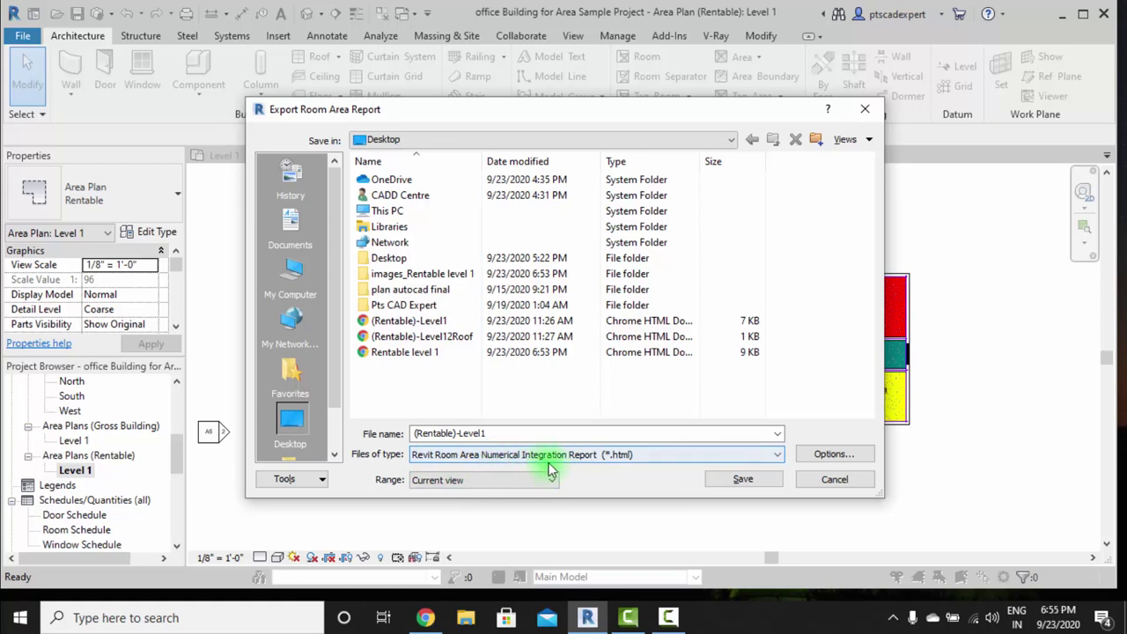
Step: Name the report '(Rentable)-Level12222' and save it as HTML on the Desktop
double_click(522, 435)
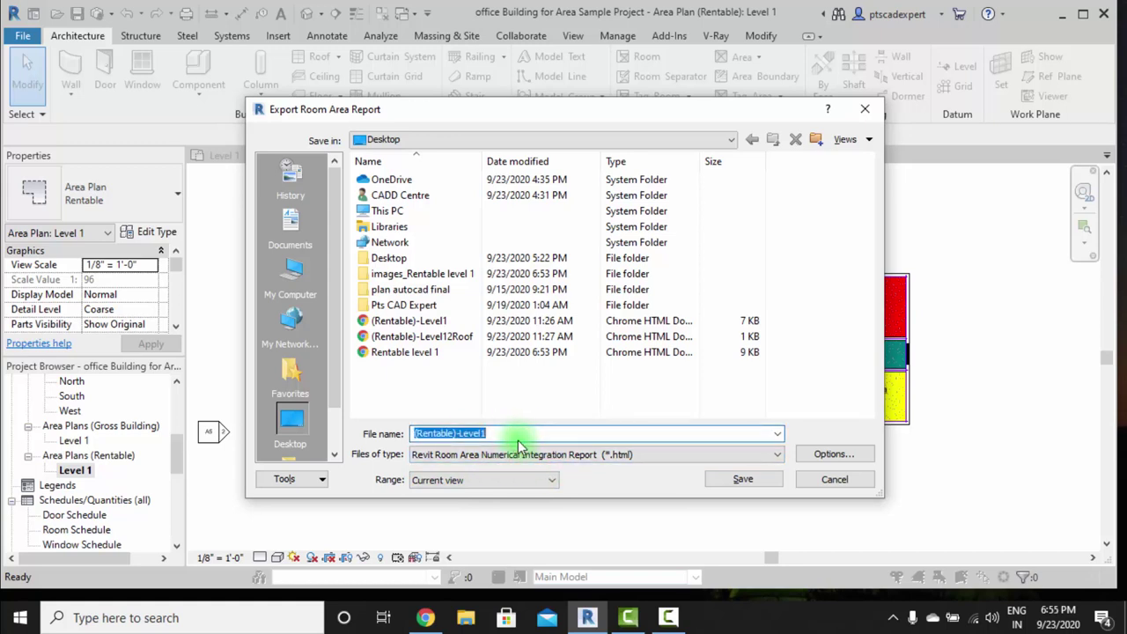
click(518, 441)
text(2)
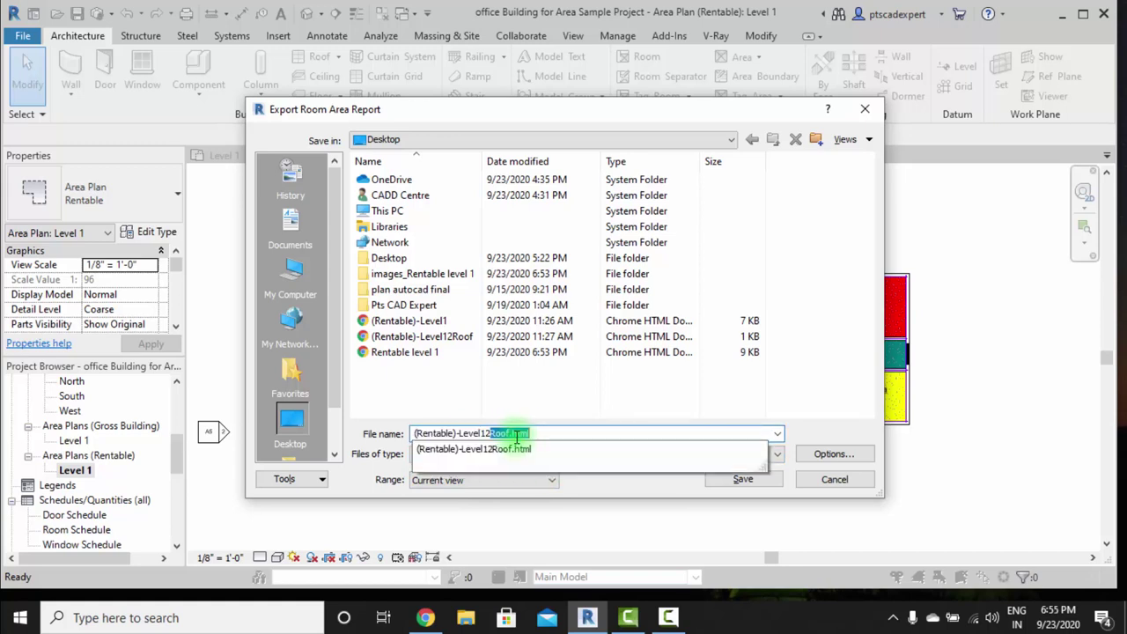
text(222)
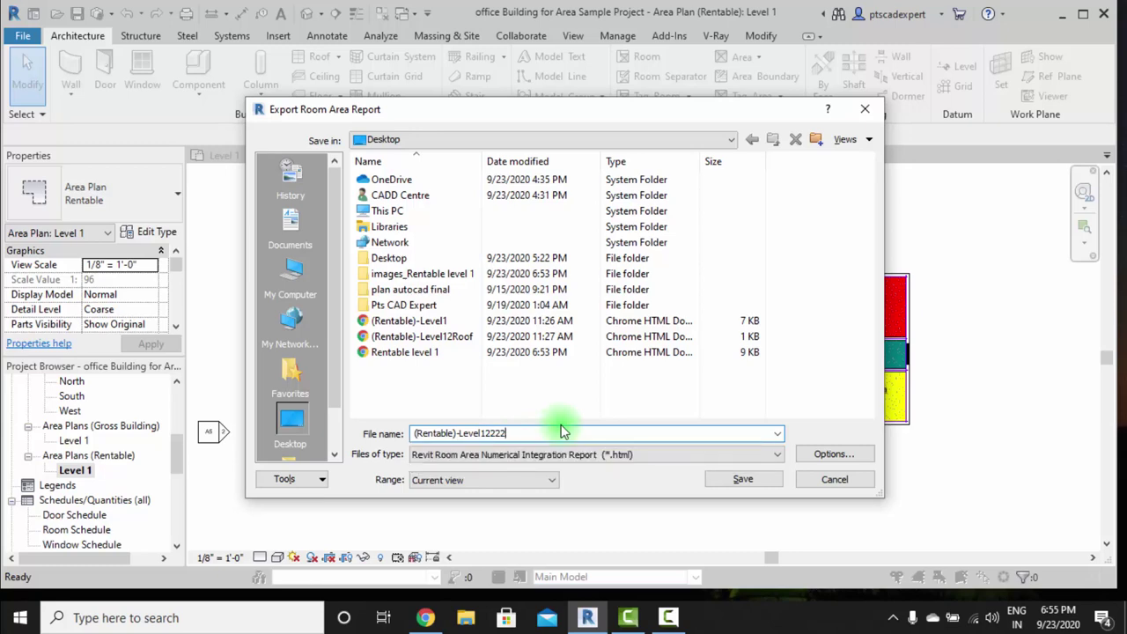
click(741, 479)
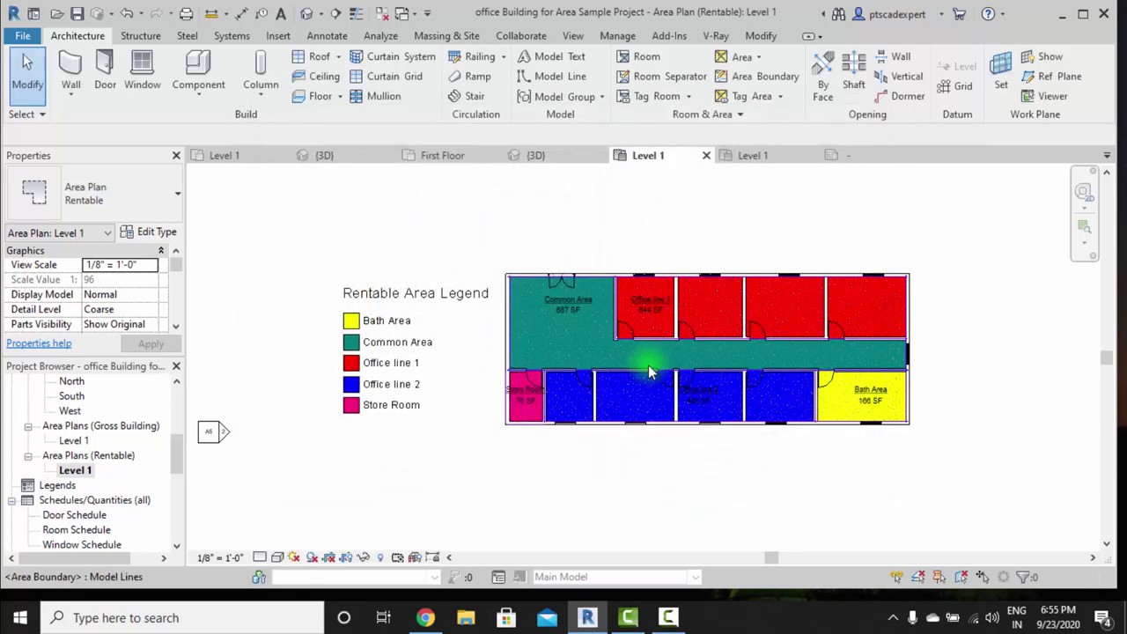
Step: Open (Rentable)-Level12222.html from the desktop and review its per-area tables in Chrome
right_click(744, 611)
click(793, 499)
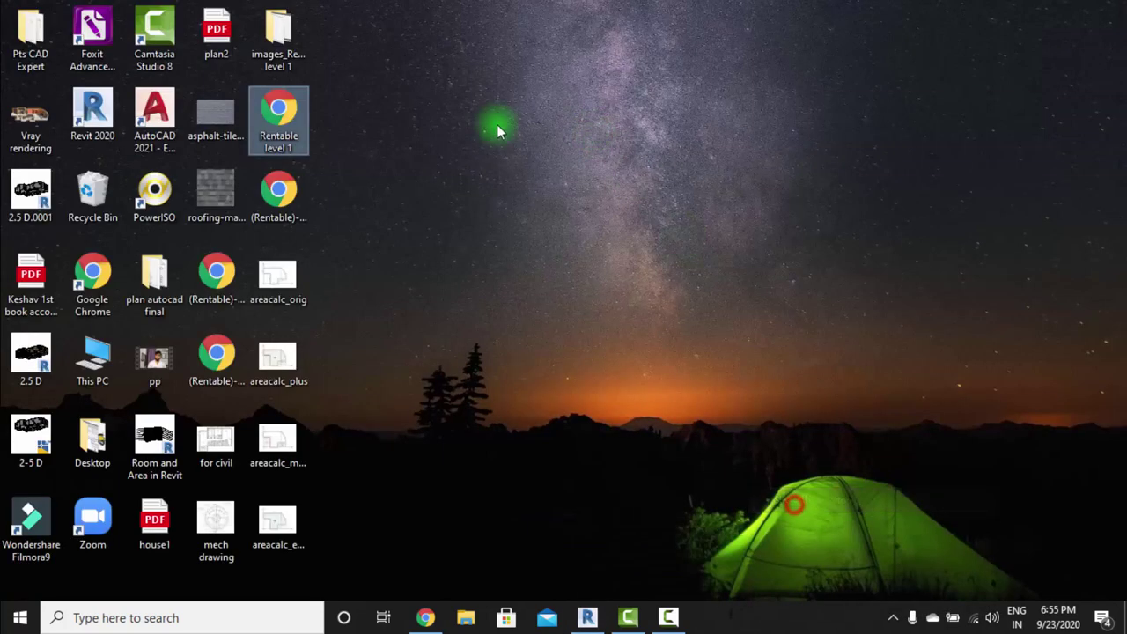
double_click(278, 192)
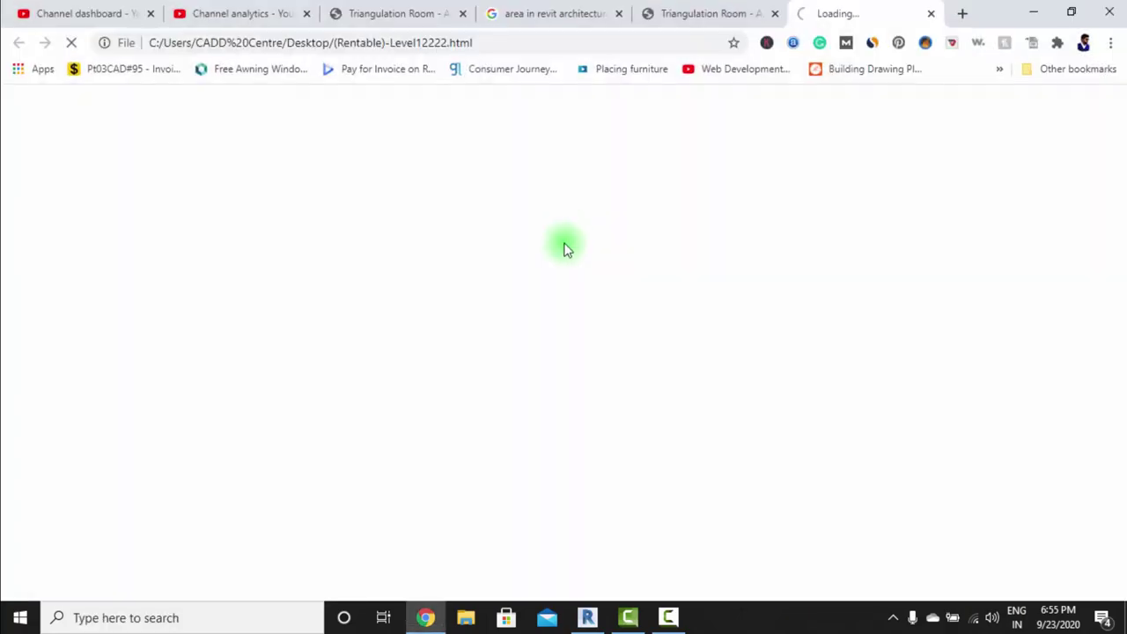
scroll(387, 291, down, 5)
scroll(388, 300, down, 10)
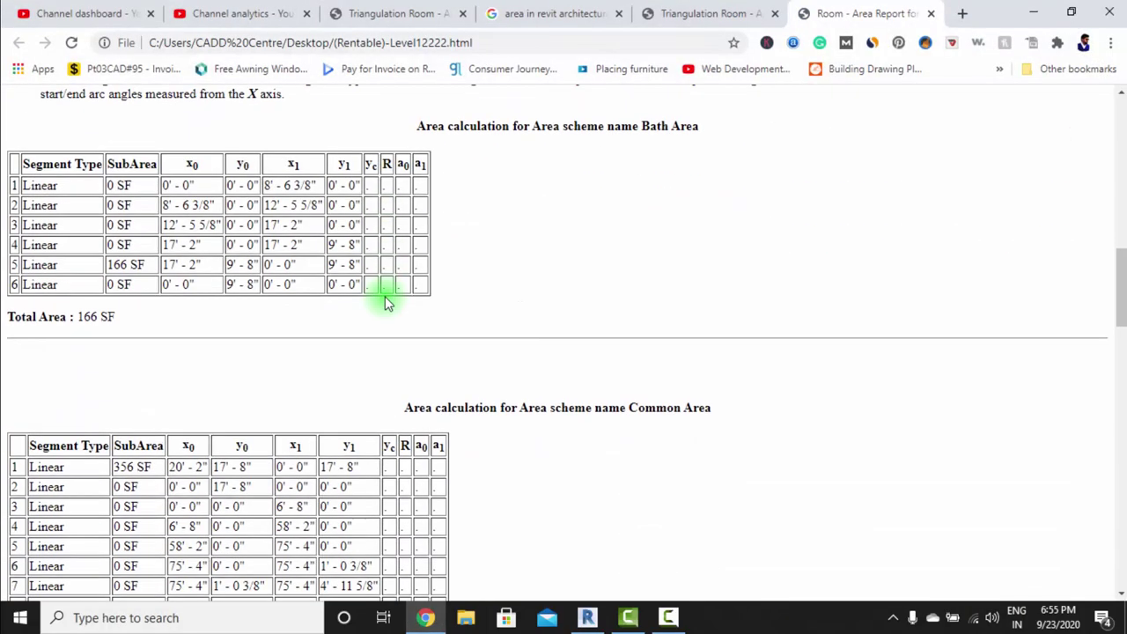
scroll(360, 264, down, 1)
scroll(252, 294, down, 5)
scroll(249, 336, down, 3)
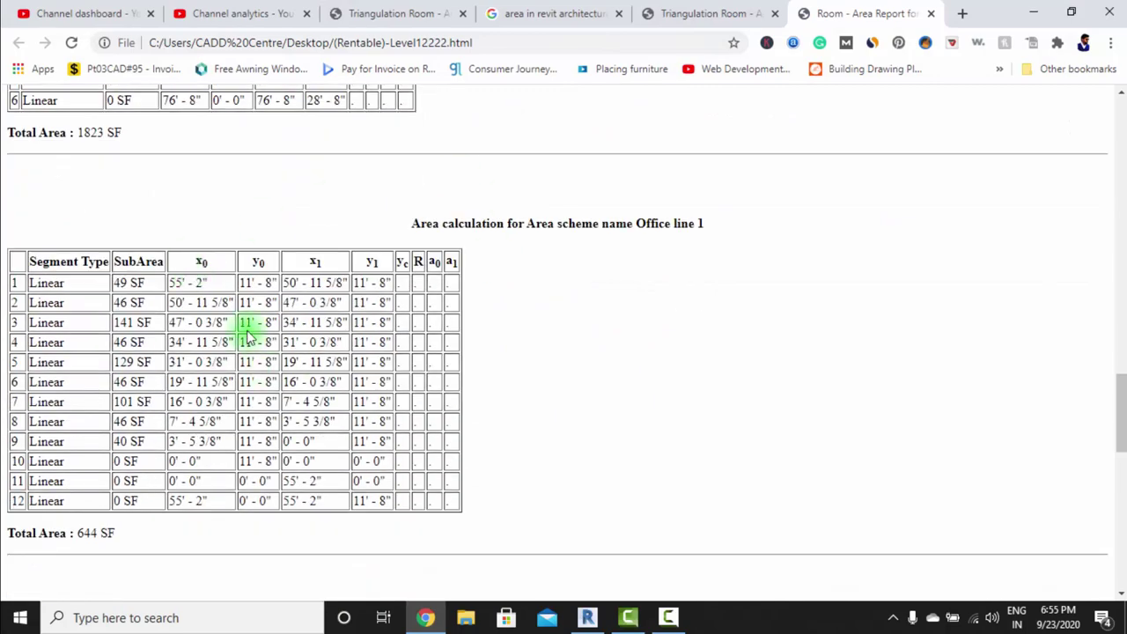
scroll(254, 290, down, 5)
scroll(254, 254, down, 4)
scroll(216, 312, up, 6)
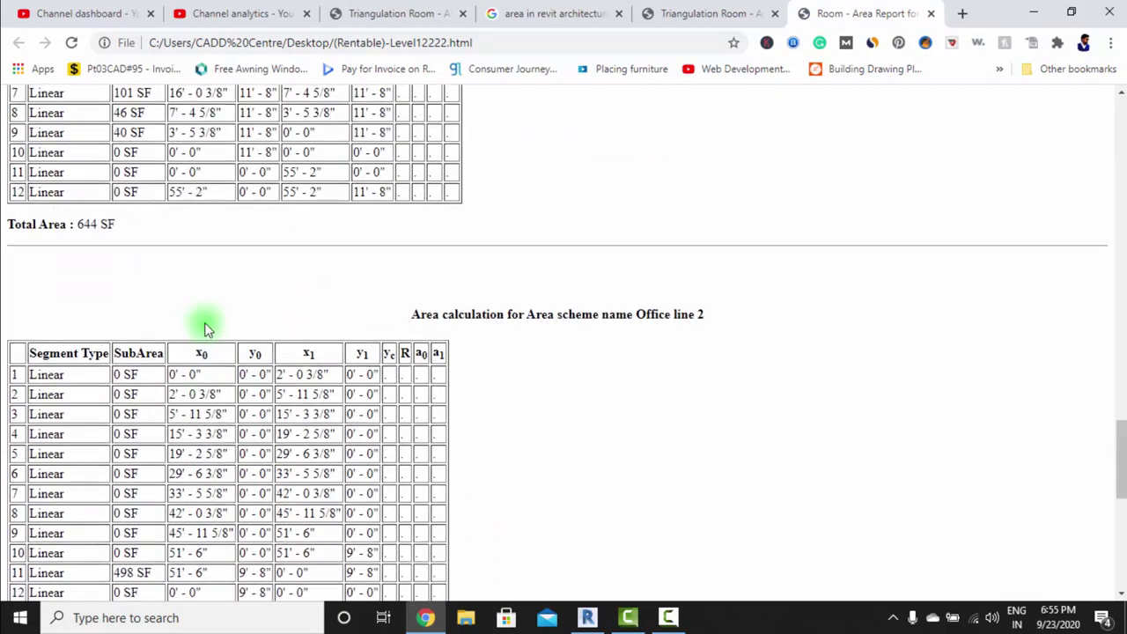
scroll(204, 326, up, 10)
scroll(211, 322, up, 10)
scroll(226, 317, up, 5)
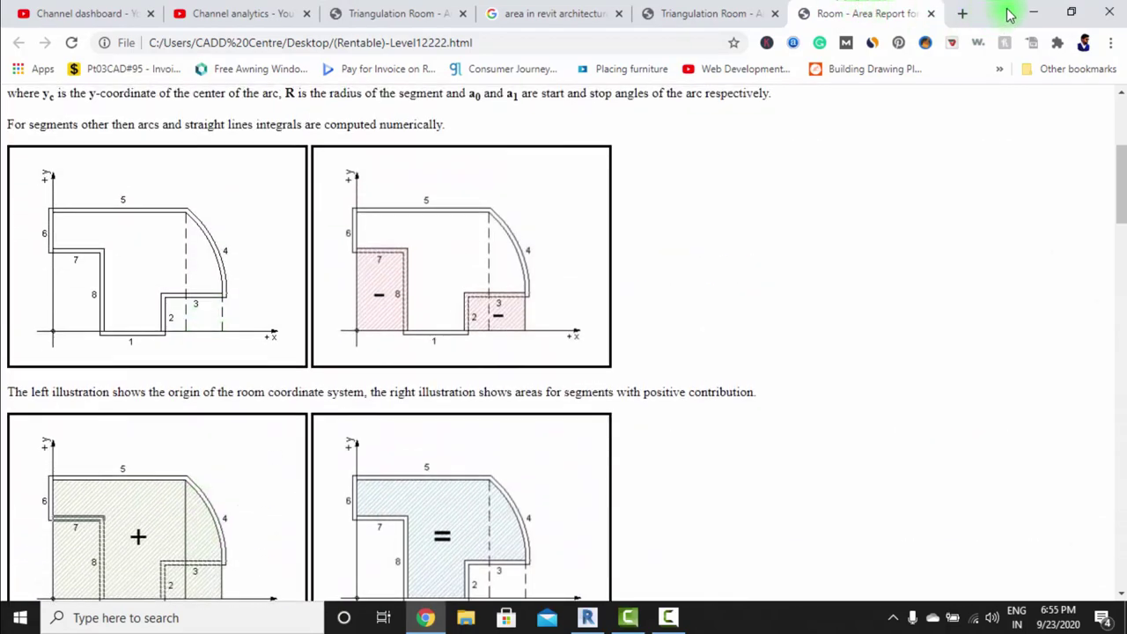
scroll(566, 294, up, 5)
Step: Minimize Chrome, restore Revit and recentre the Rentable Level 1 area plan
click(1033, 13)
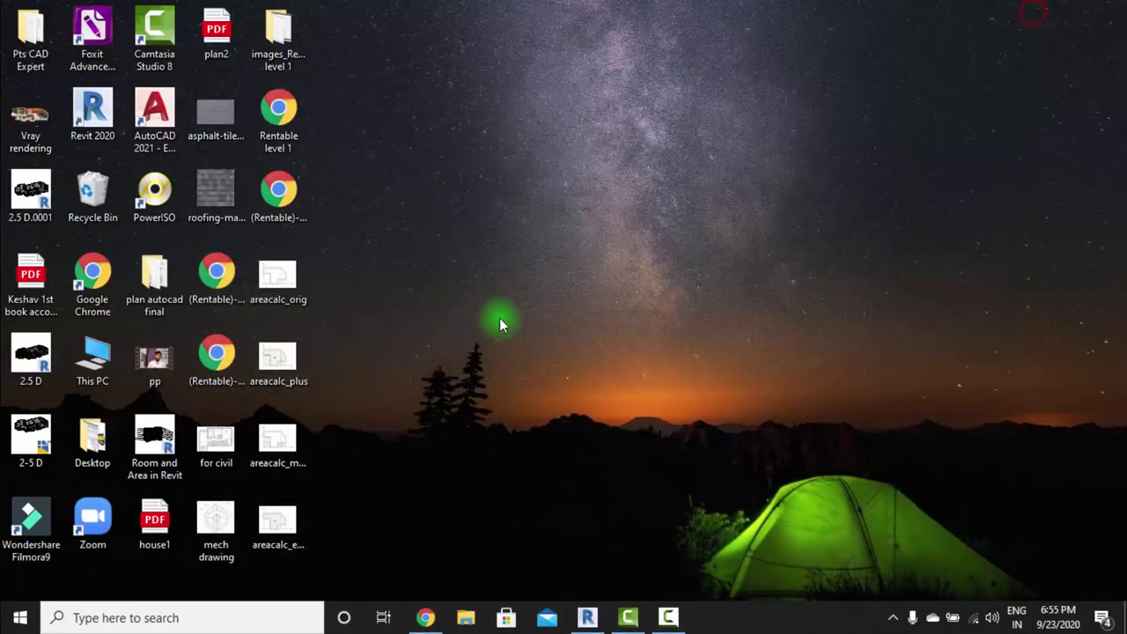
click(588, 617)
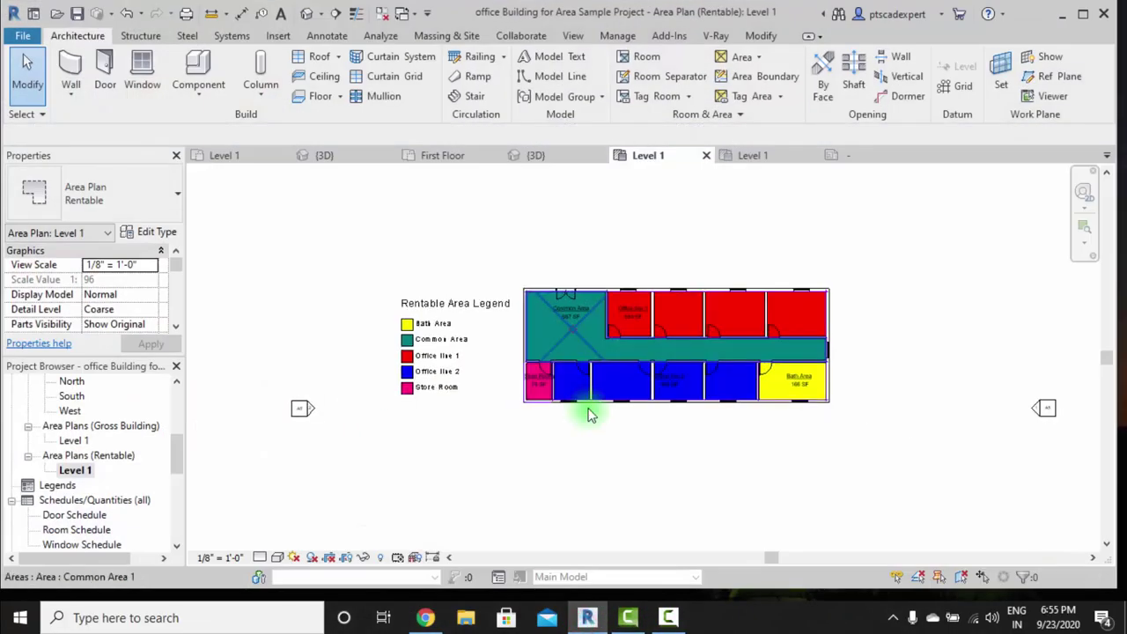
scroll(575, 337, up, 2)
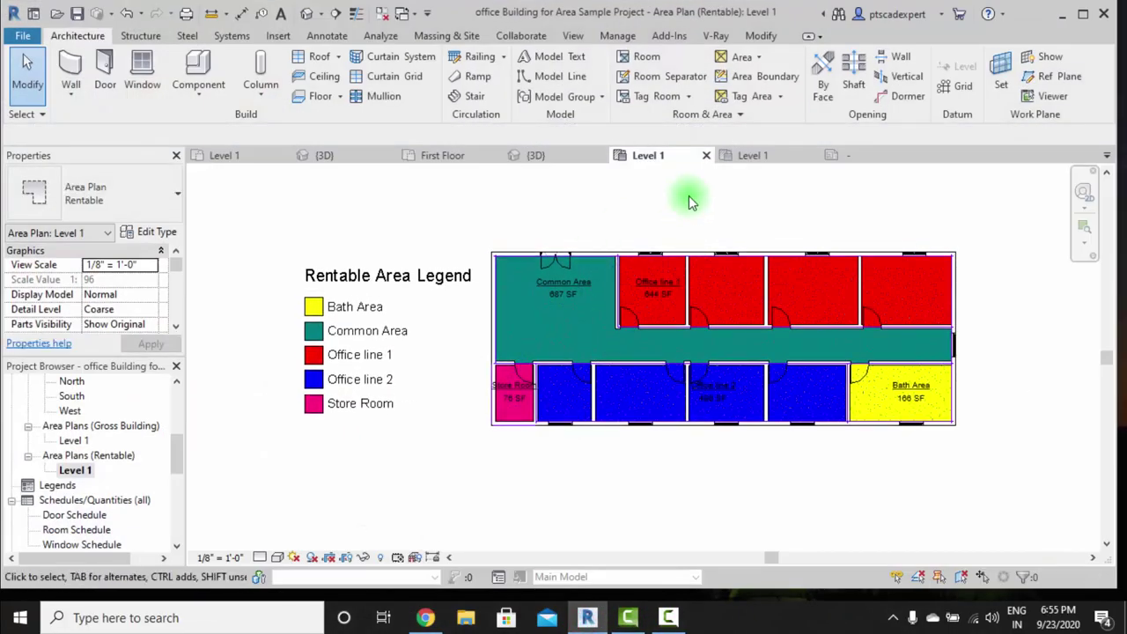
middle_drag(597, 369, 621, 388)
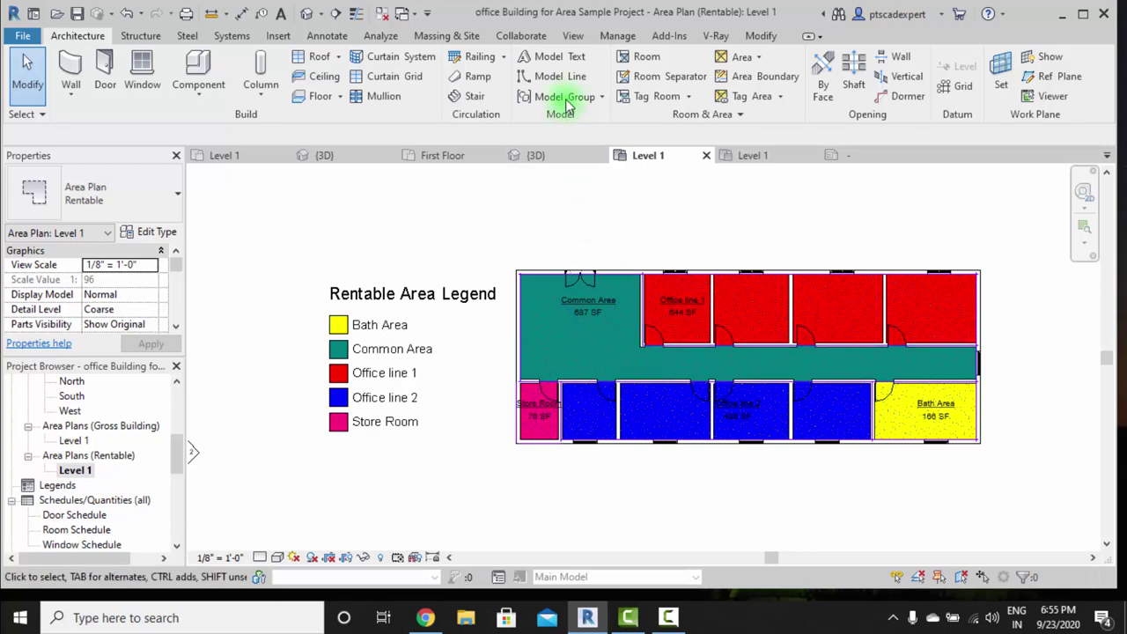
Step: Create a new schedule with the Areas (Rentable) category
click(576, 36)
click(705, 60)
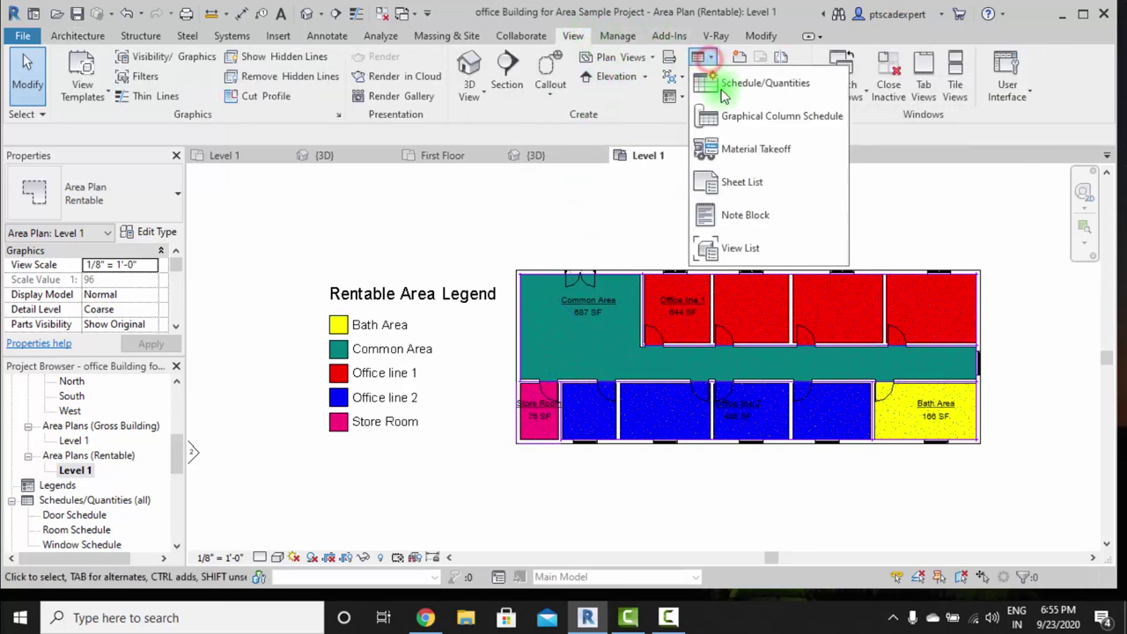
click(772, 85)
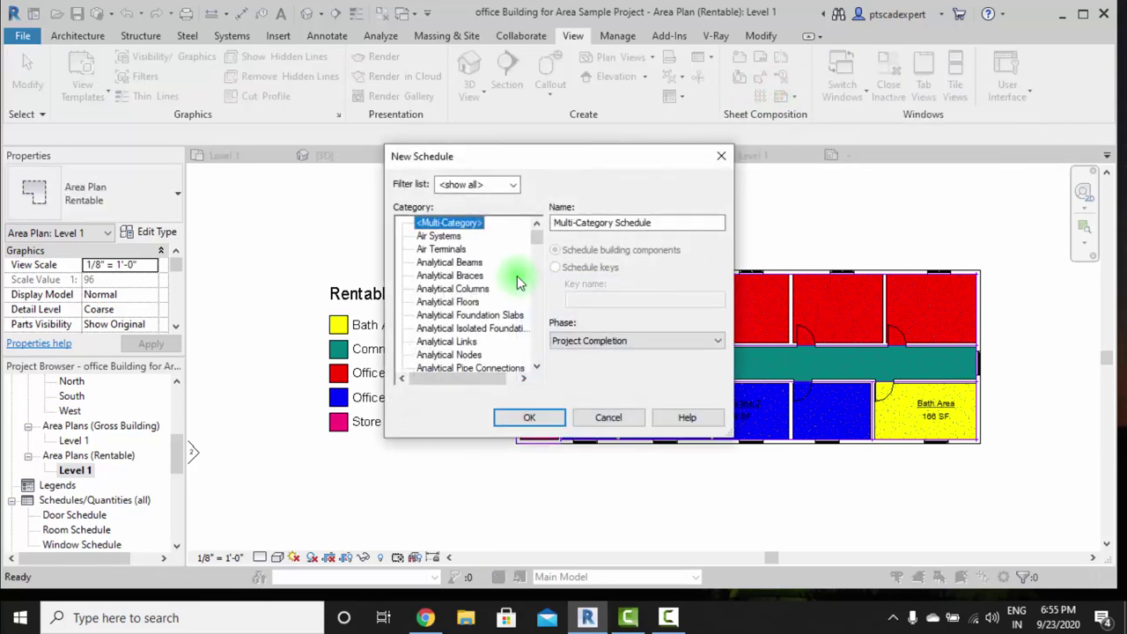
click(458, 263)
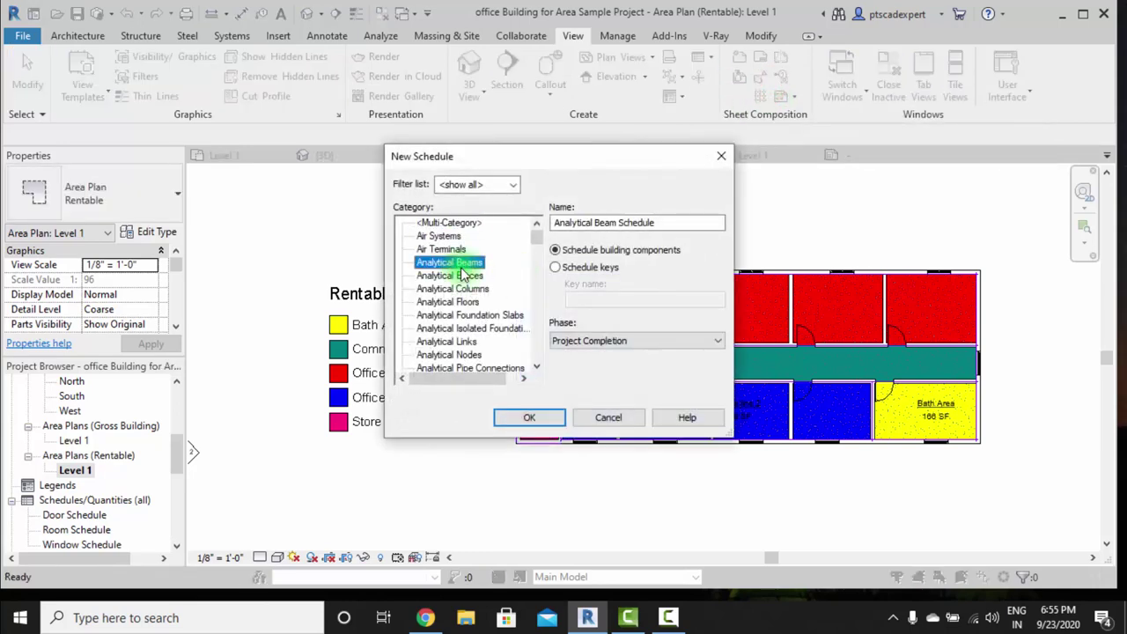
key(Down)
key(Down)
scroll(459, 300, down, 1)
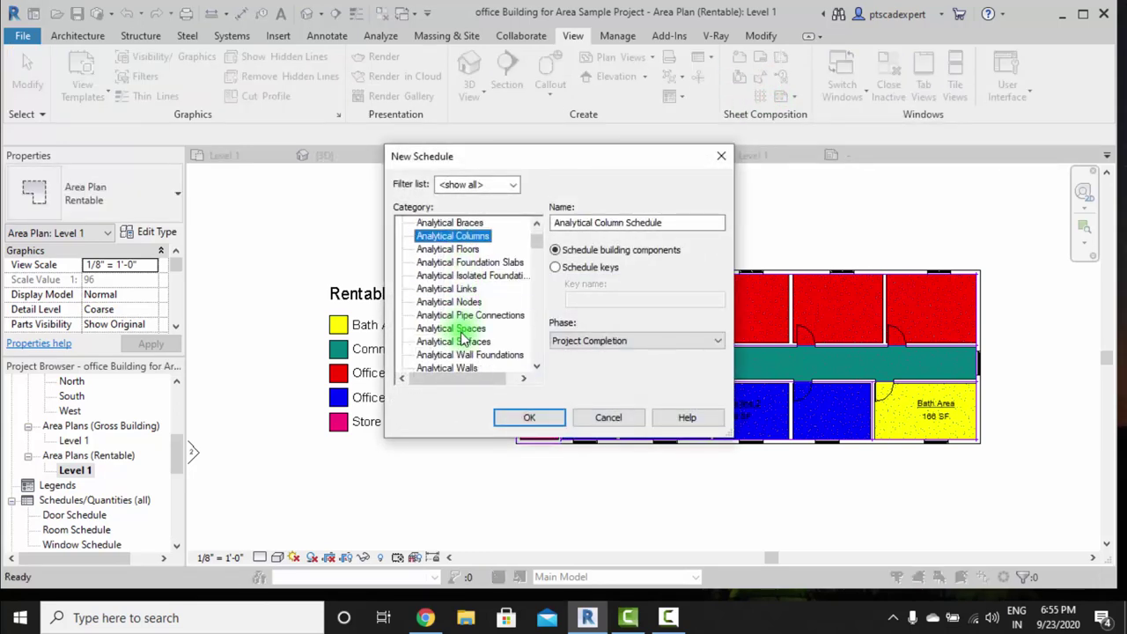
scroll(449, 304, down, 2)
scroll(449, 284, down, 2)
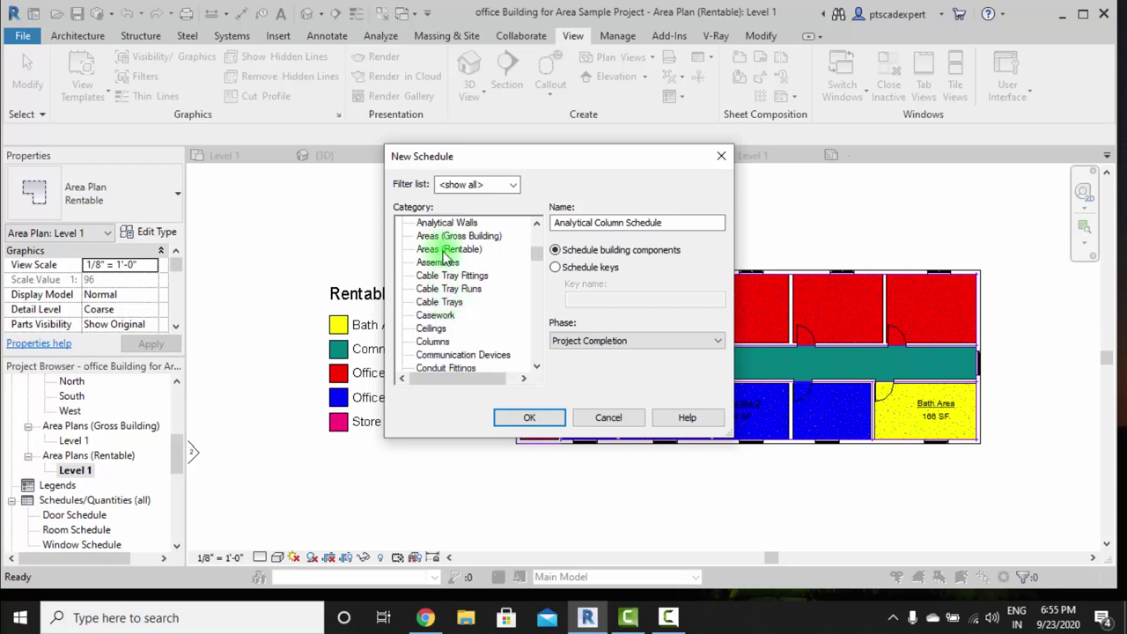
click(447, 251)
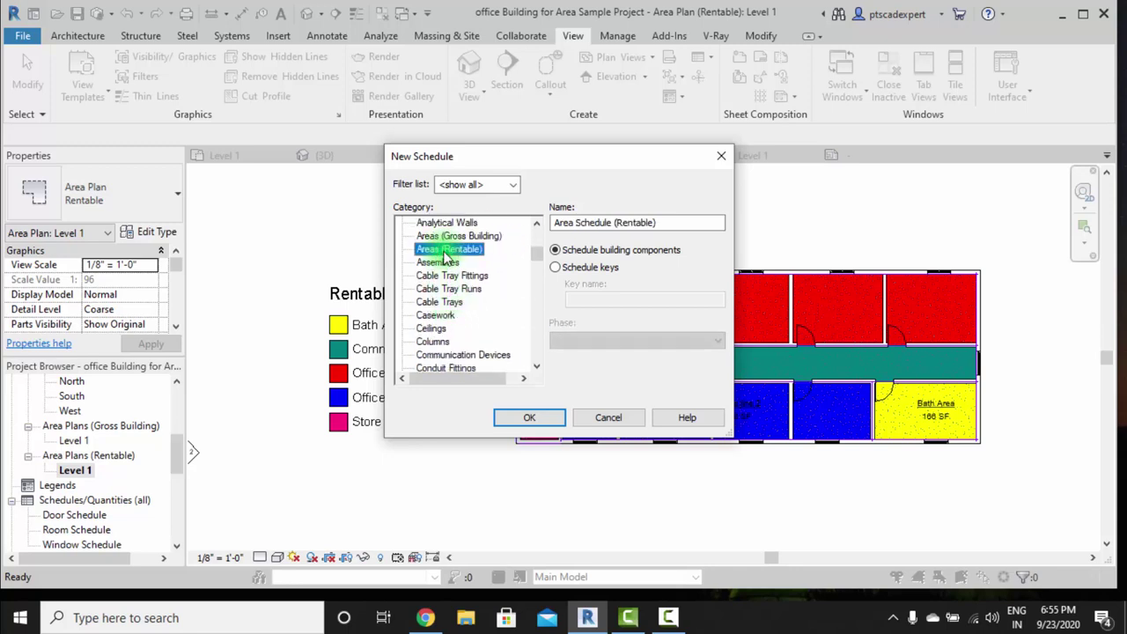
click(457, 237)
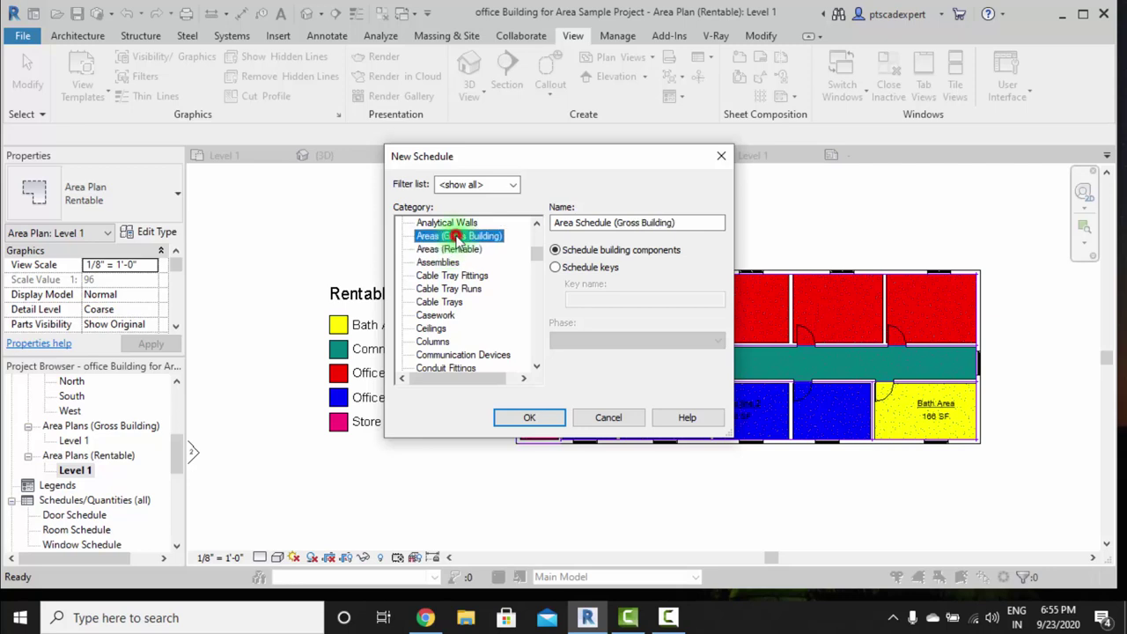
click(449, 249)
Step: Rename the new schedule to 'Area Report Schedule'
click(669, 222)
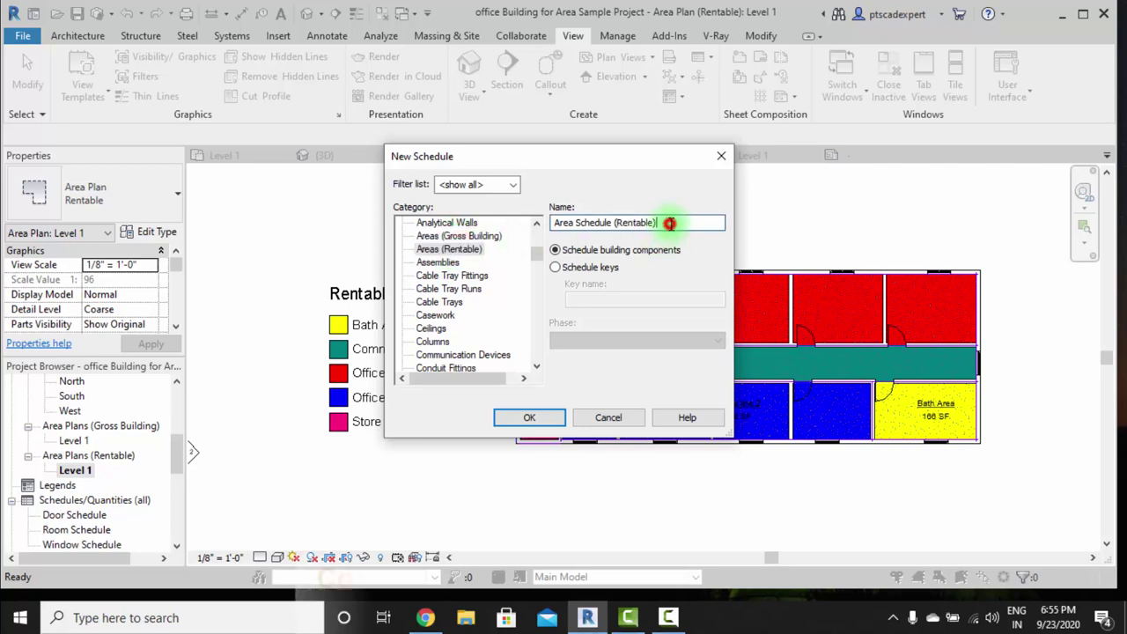
drag(642, 223, 574, 223)
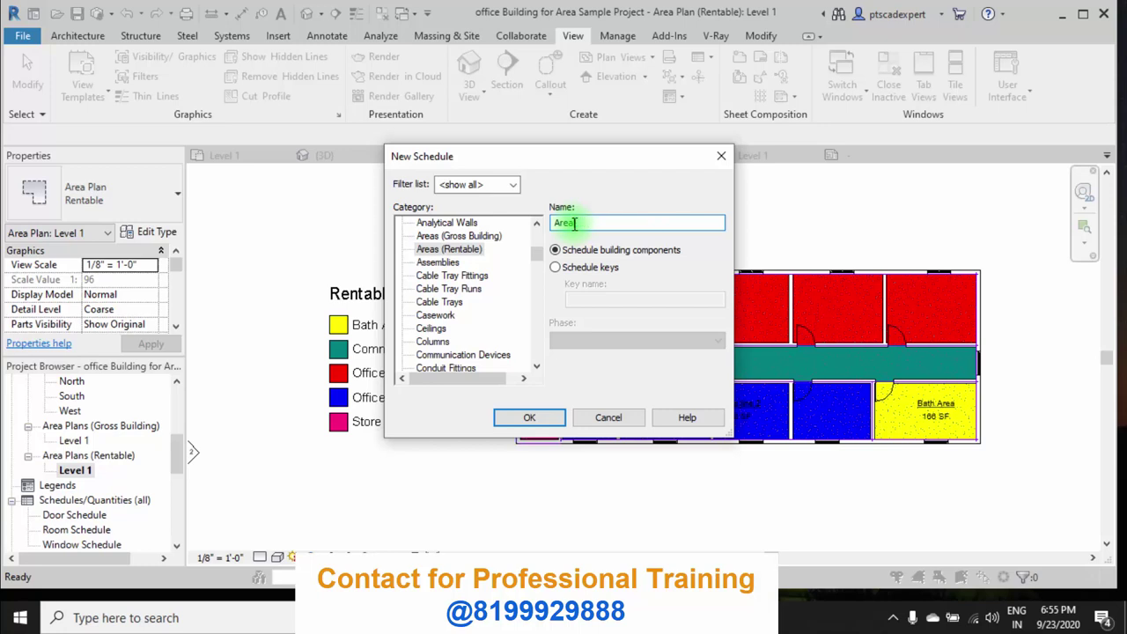
text( Repor)
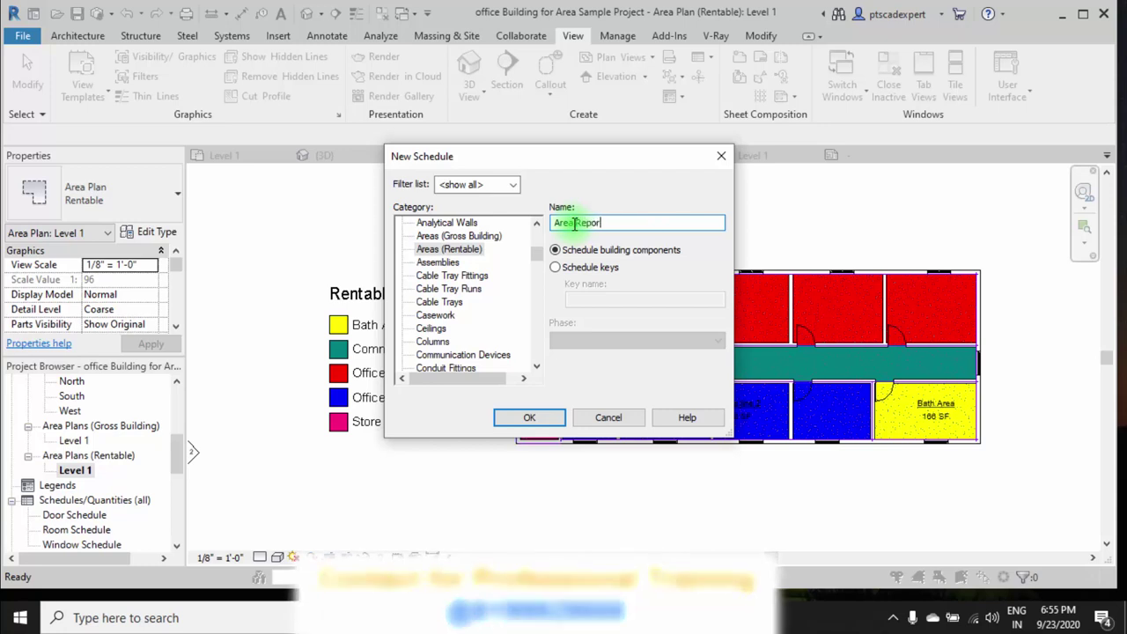
text(t Schedule)
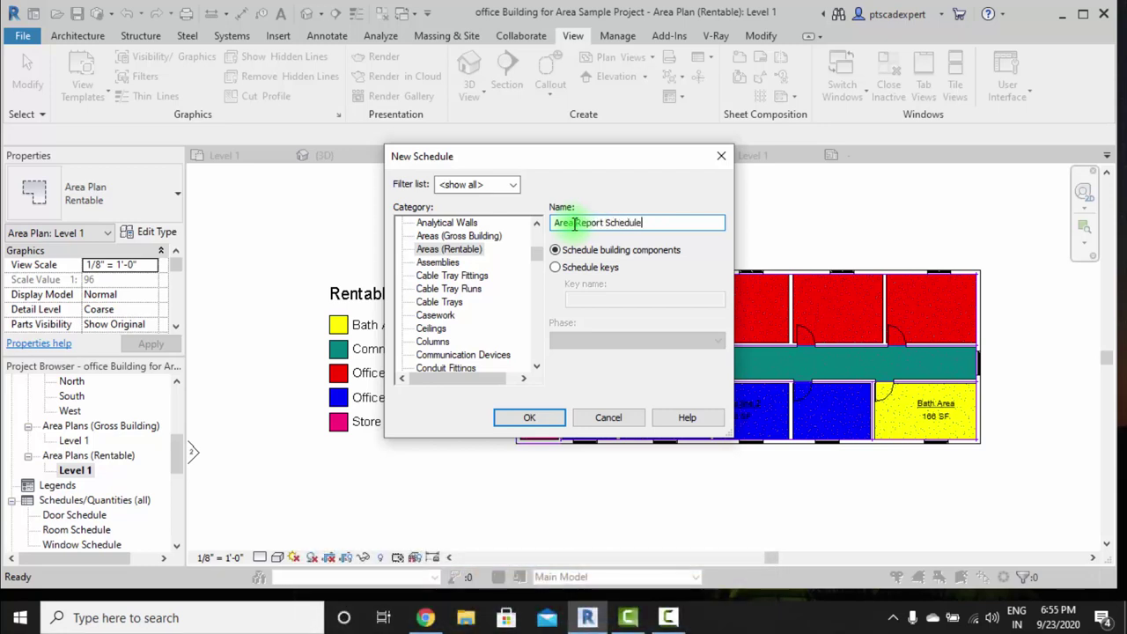
Step: Confirm the new schedule and add all available area fields to it
click(526, 417)
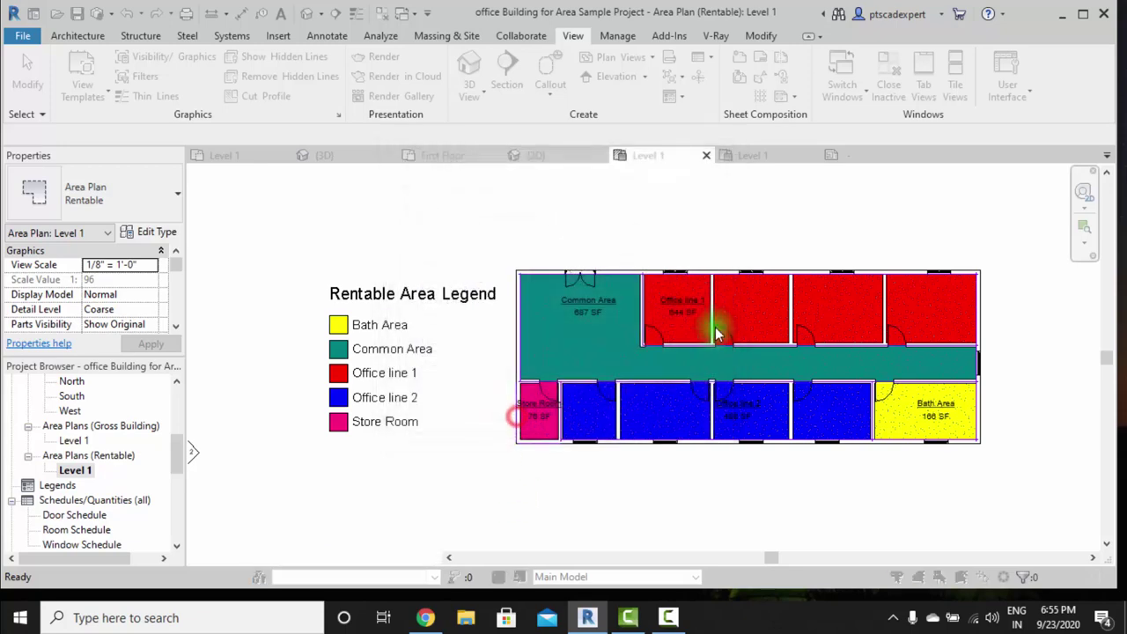
drag(346, 227, 339, 319)
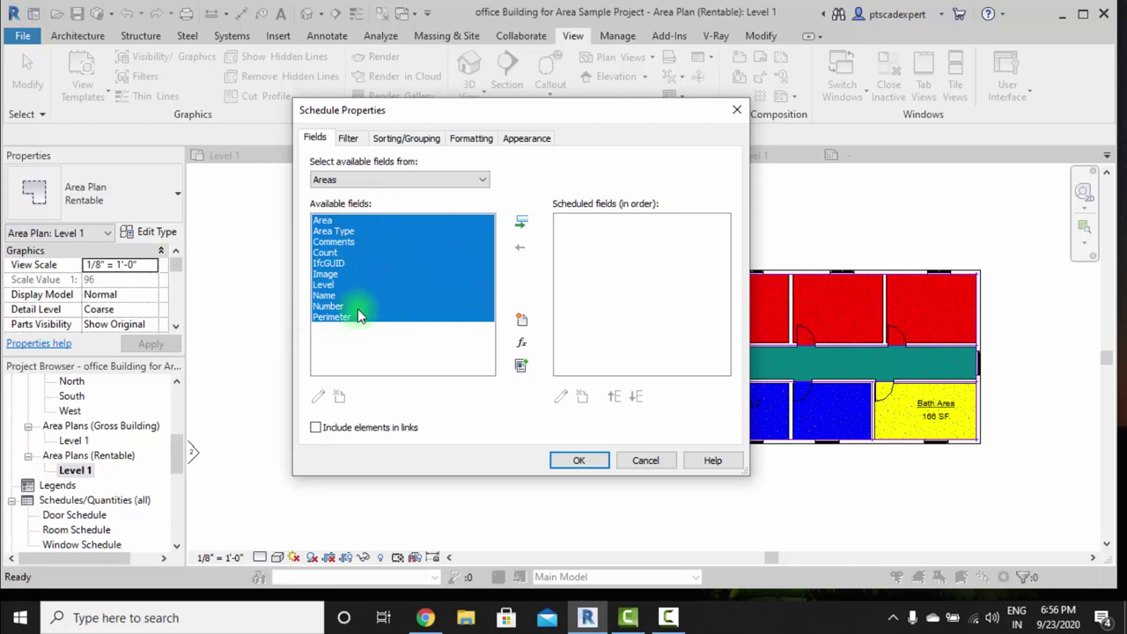
click(521, 222)
click(619, 348)
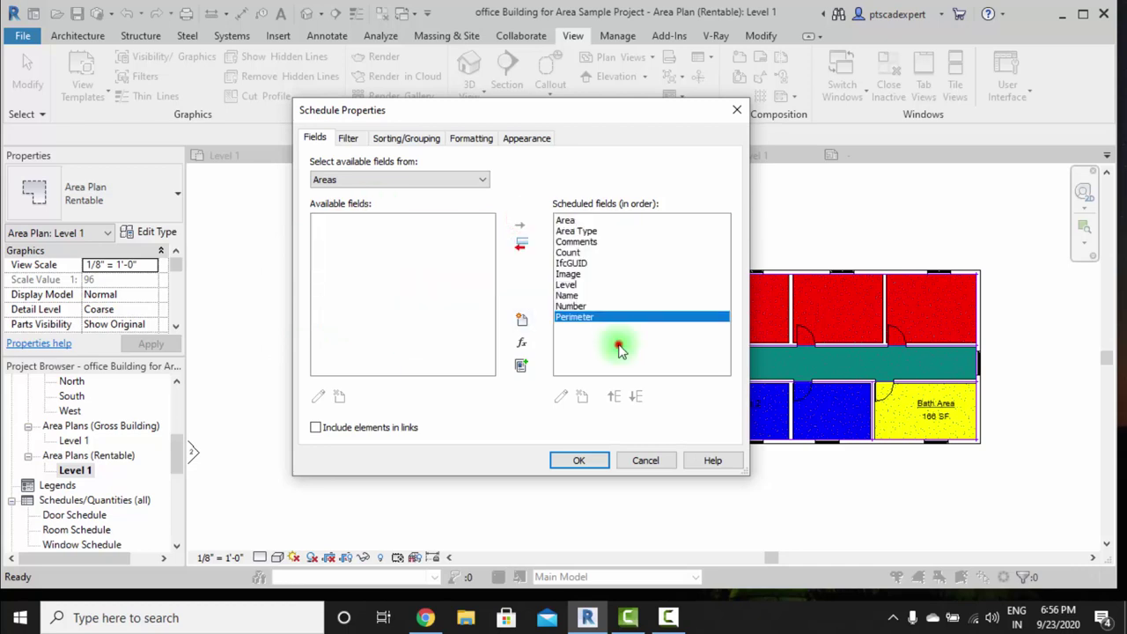
Step: Remove the Comments, Count, IfcGUID and Image fields from the schedule
click(581, 264)
ctrl+click(585, 243)
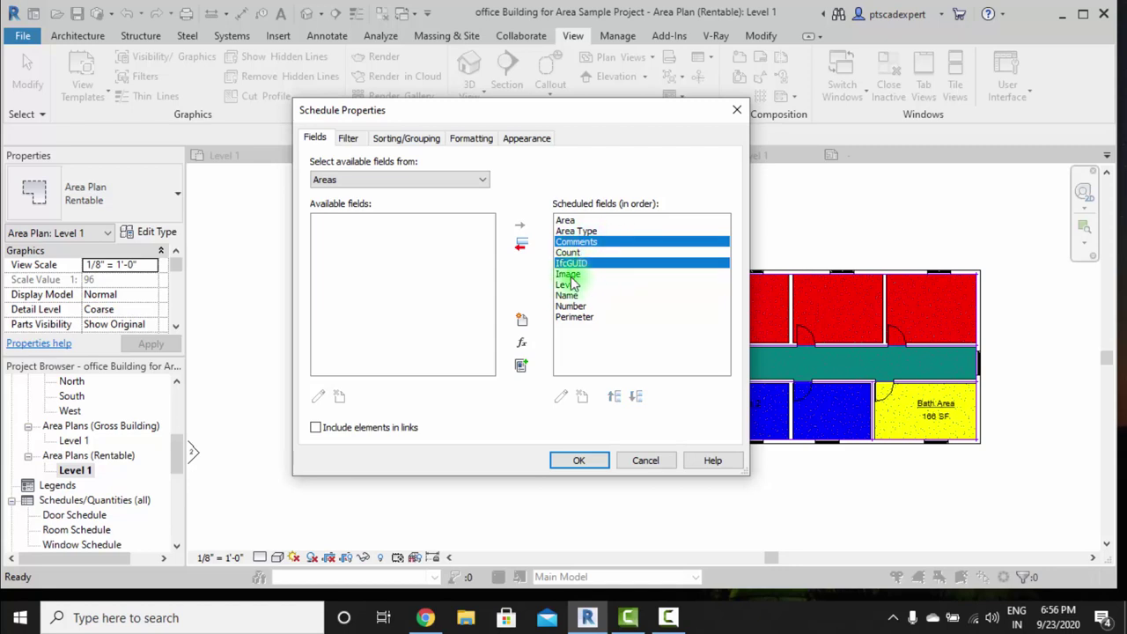
ctrl+click(568, 275)
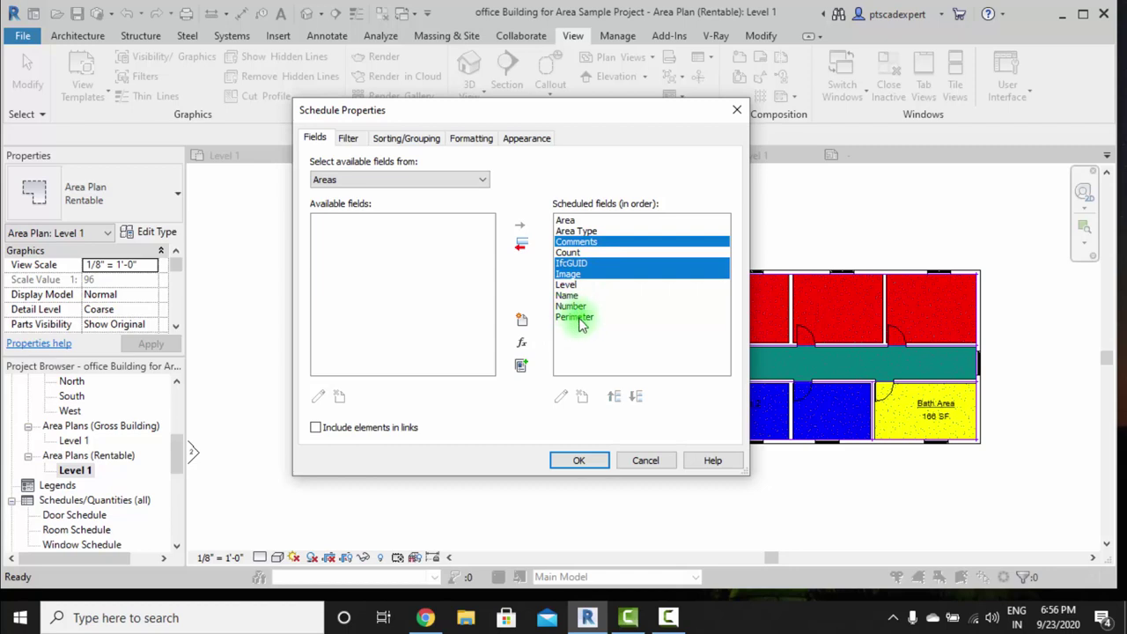
ctrl+click(573, 253)
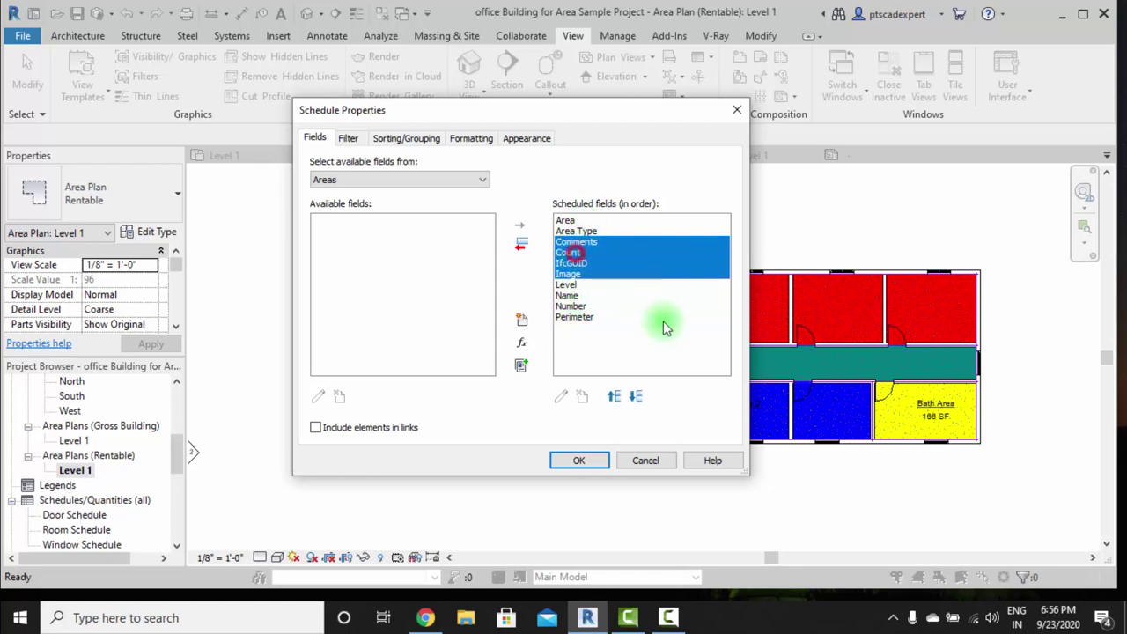
click(521, 249)
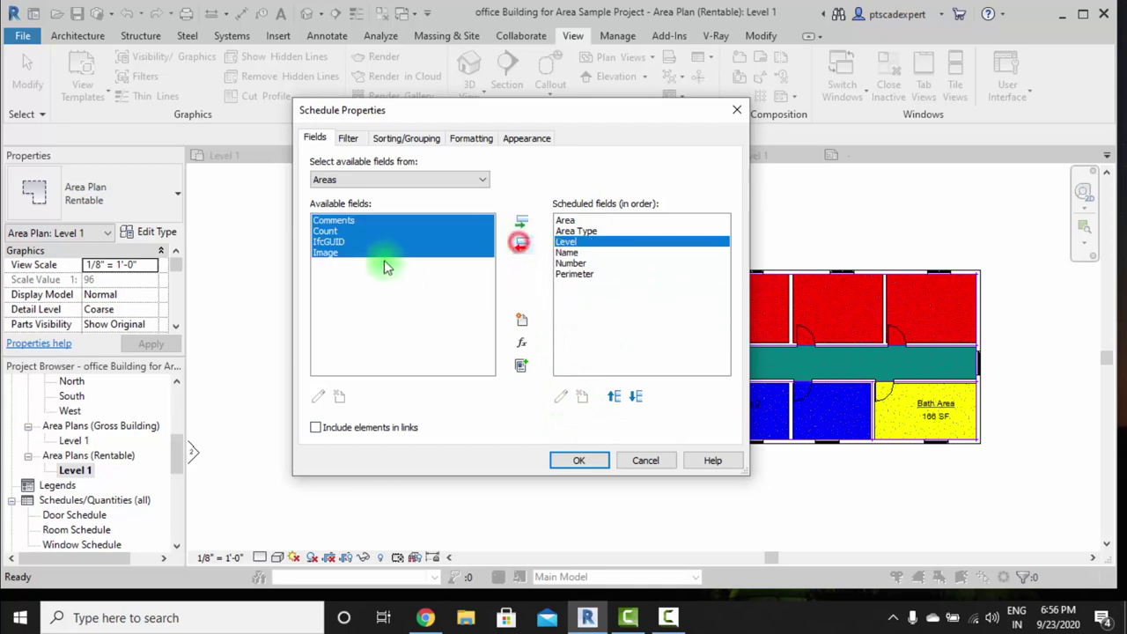
click(597, 274)
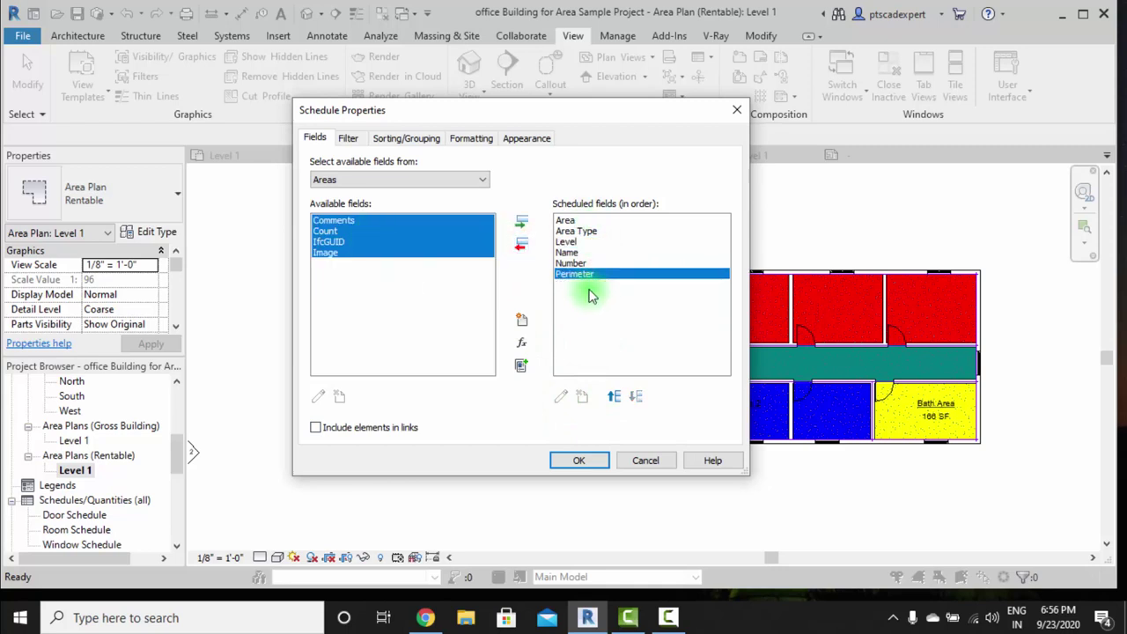
Step: Move Name and Number to the first two columns and create the schedule
click(572, 253)
click(614, 396)
click(614, 396)
click(614, 396)
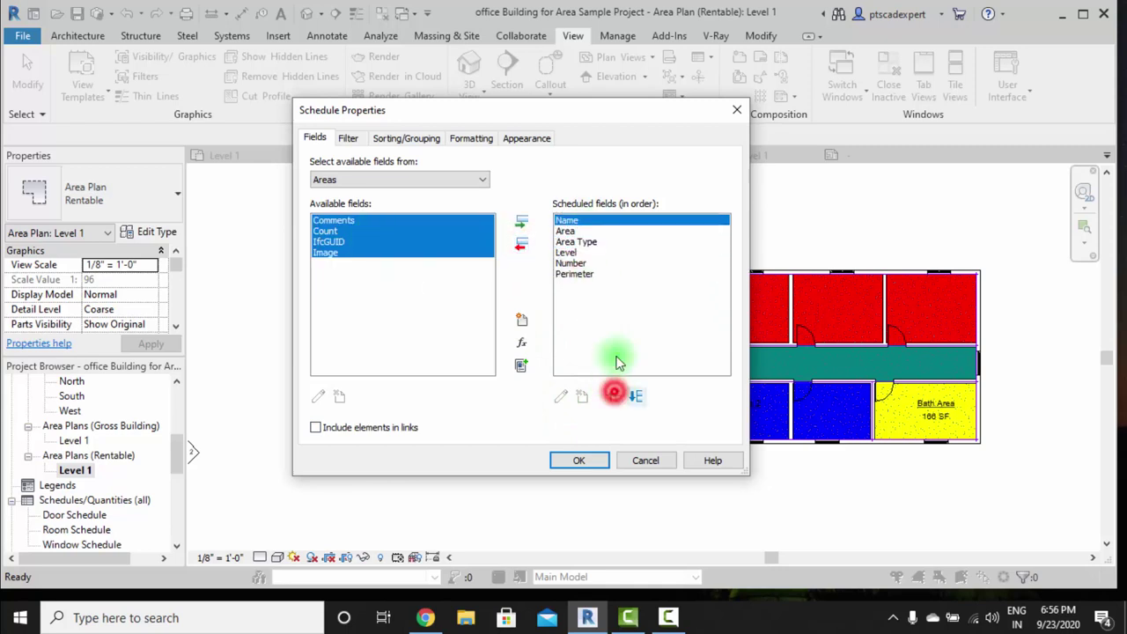
click(571, 263)
click(613, 396)
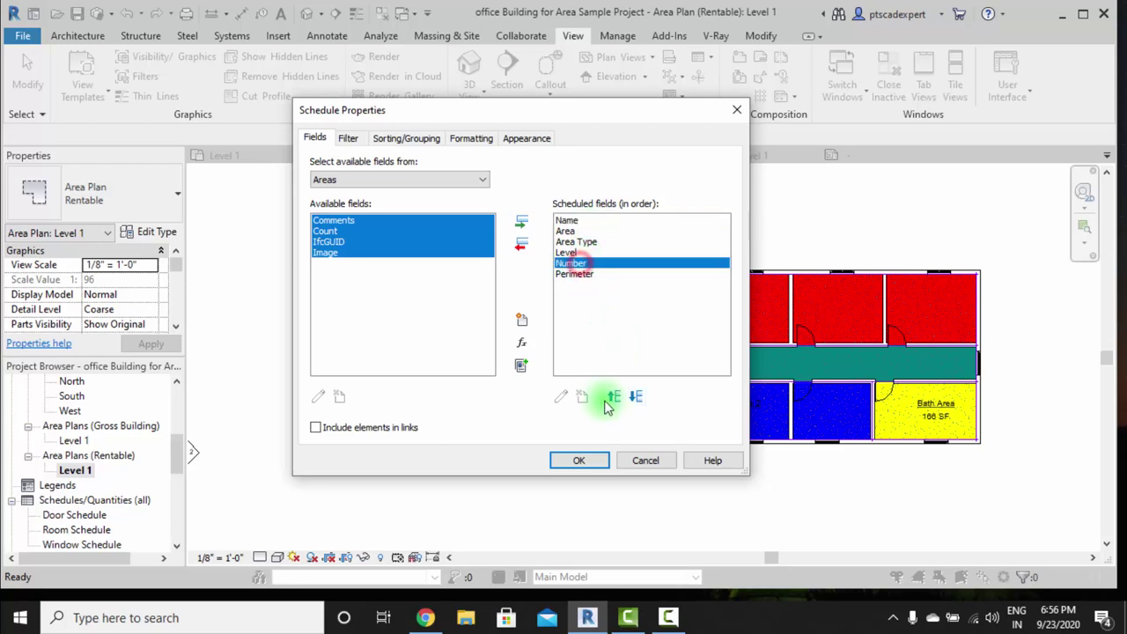
click(614, 396)
click(613, 396)
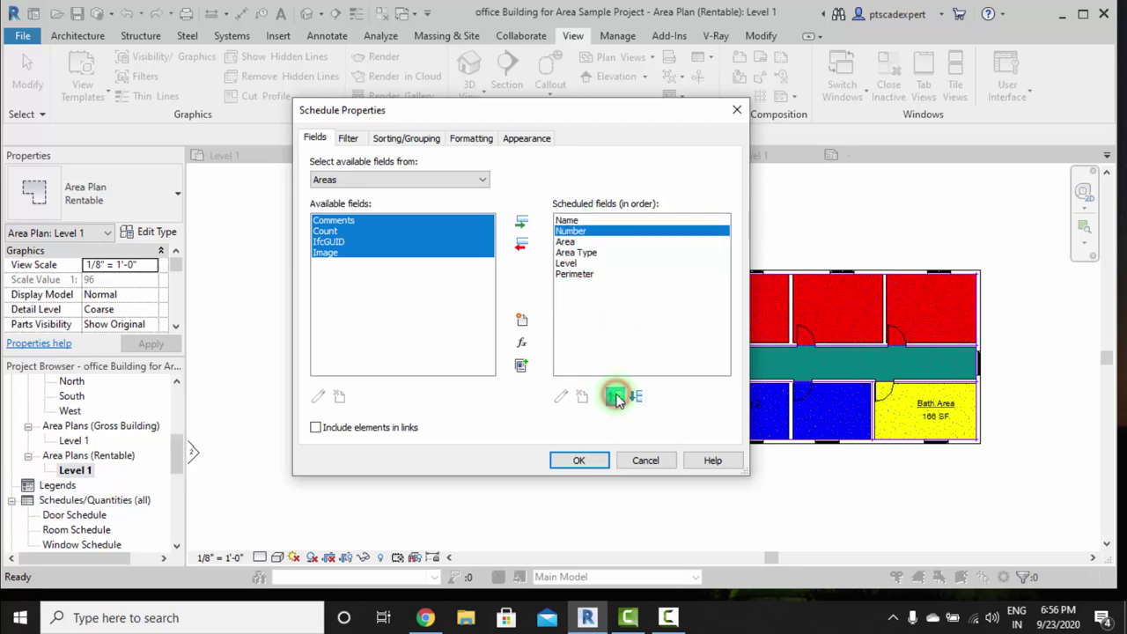
click(568, 241)
click(581, 460)
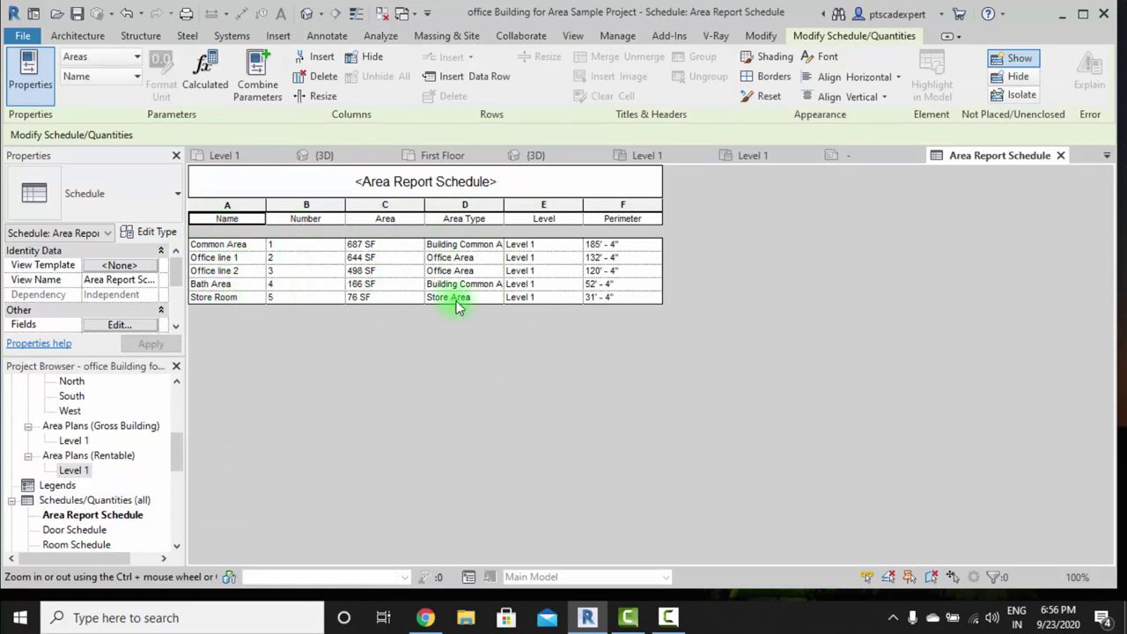
Step: Review the Common Area and Store Room rows in the Area Report Schedule
click(476, 247)
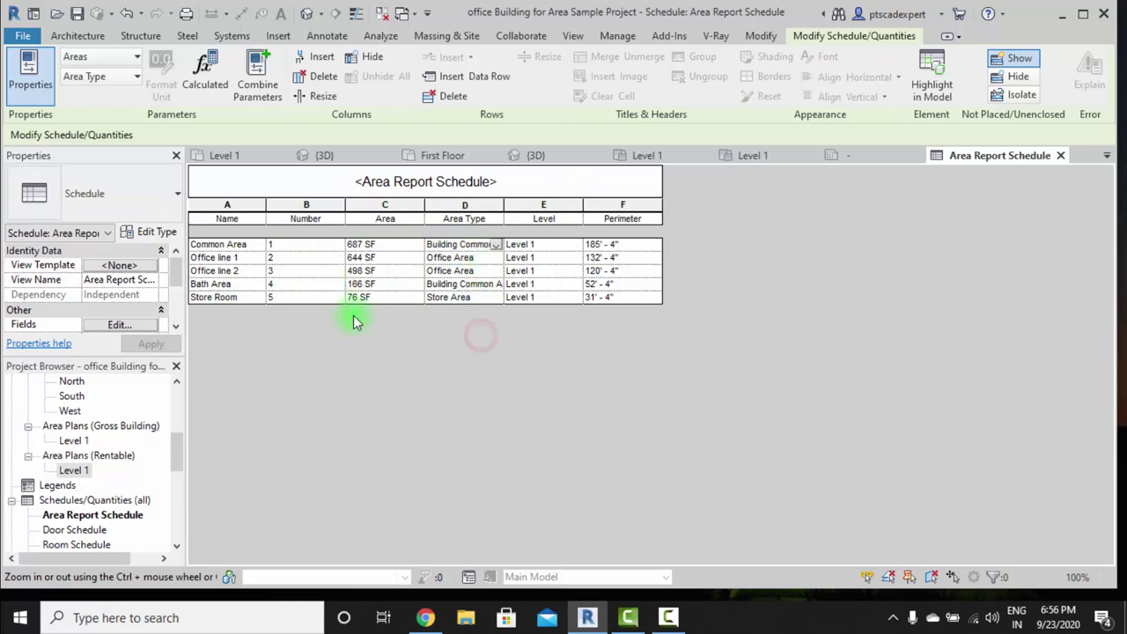
click(493, 245)
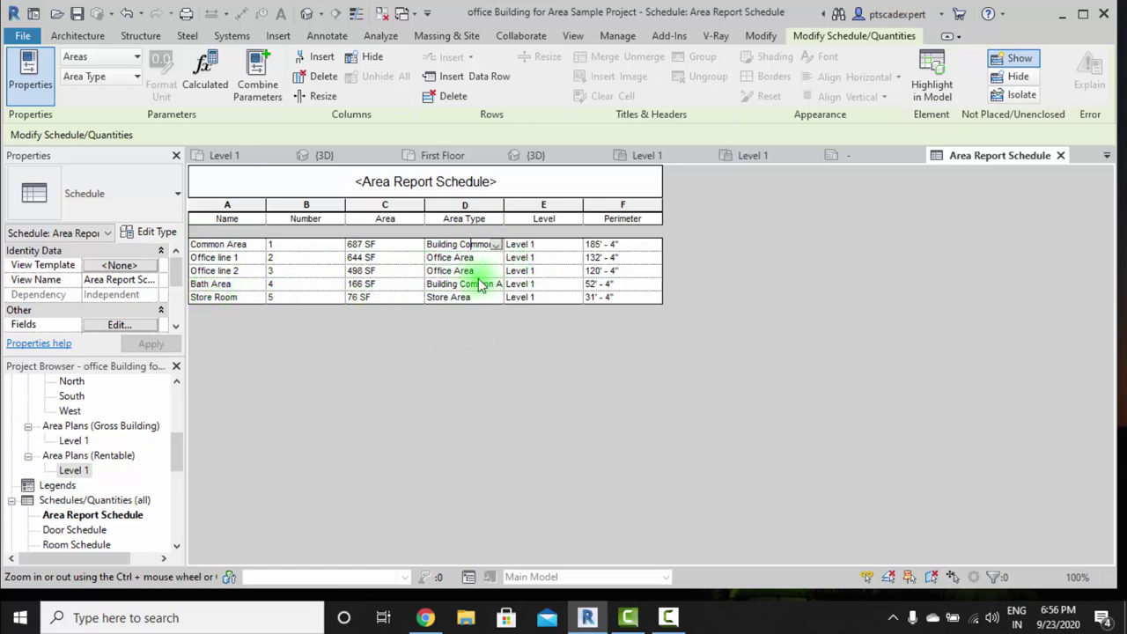
click(208, 299)
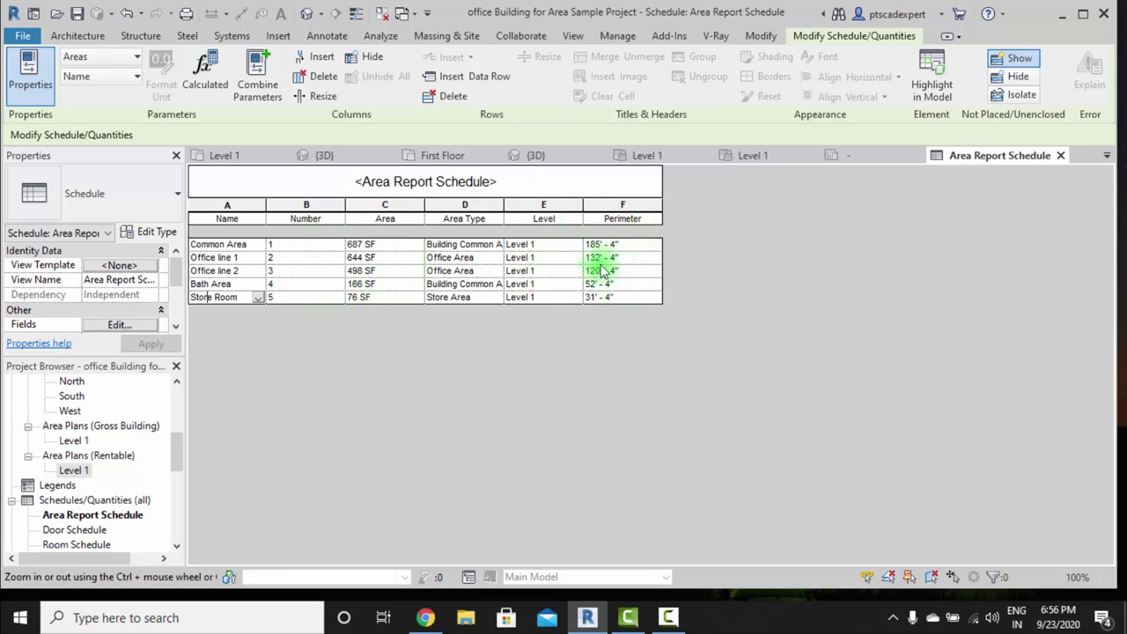
click(176, 329)
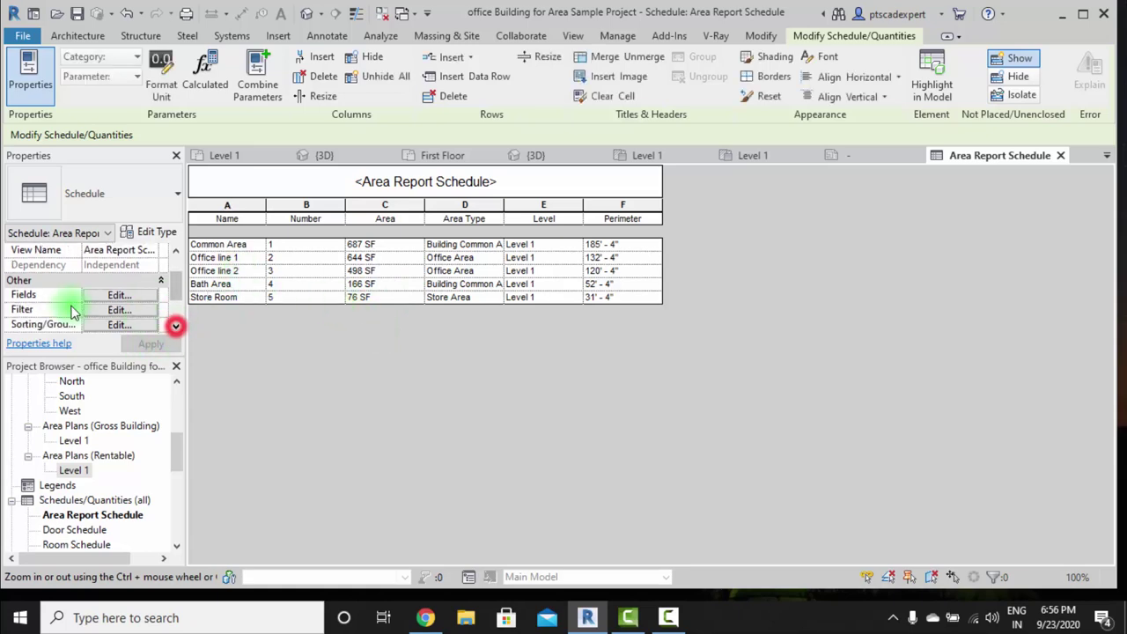
Step: Turn on schedule grand totals displayed as Title and totals
click(132, 324)
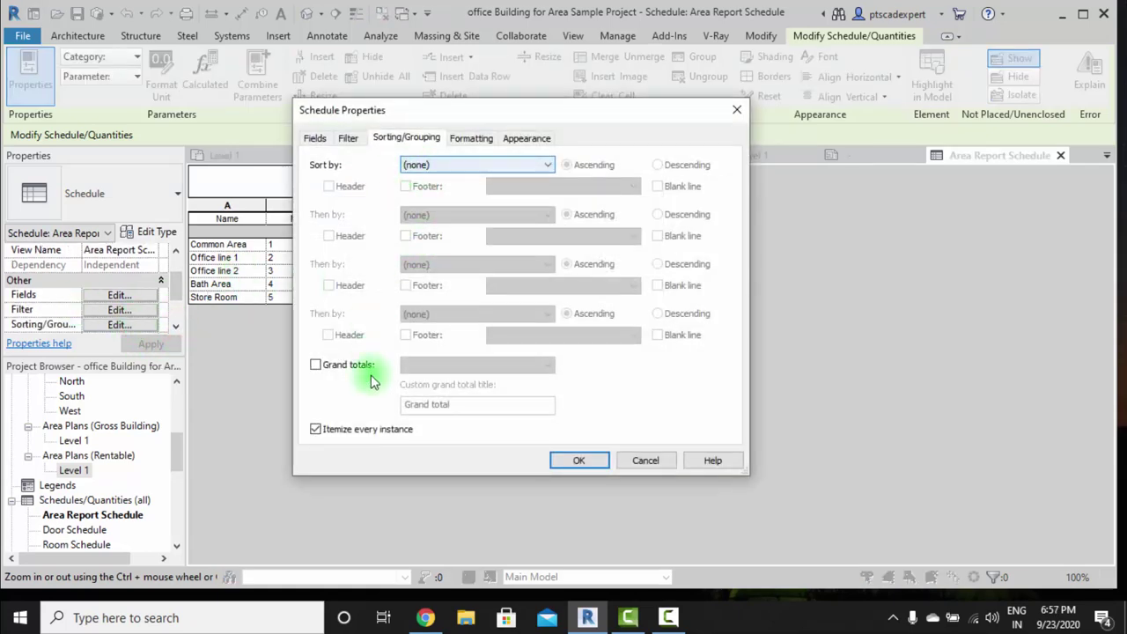
click(317, 364)
click(441, 365)
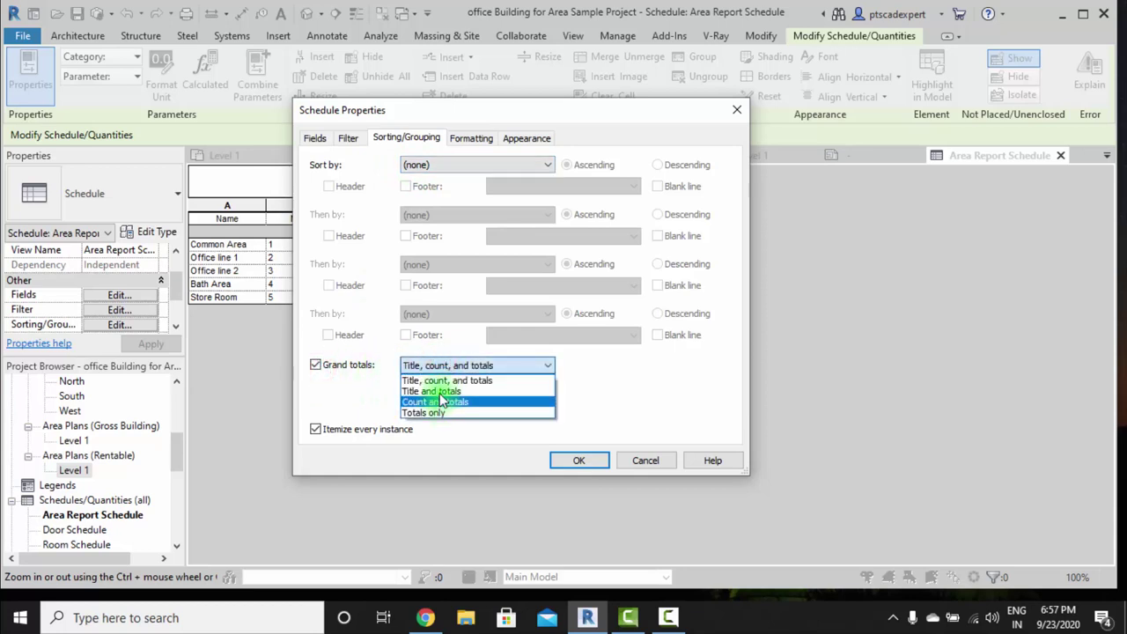
click(437, 391)
Step: Set the Area and Perimeter columns to Calculate totals and apply
click(474, 139)
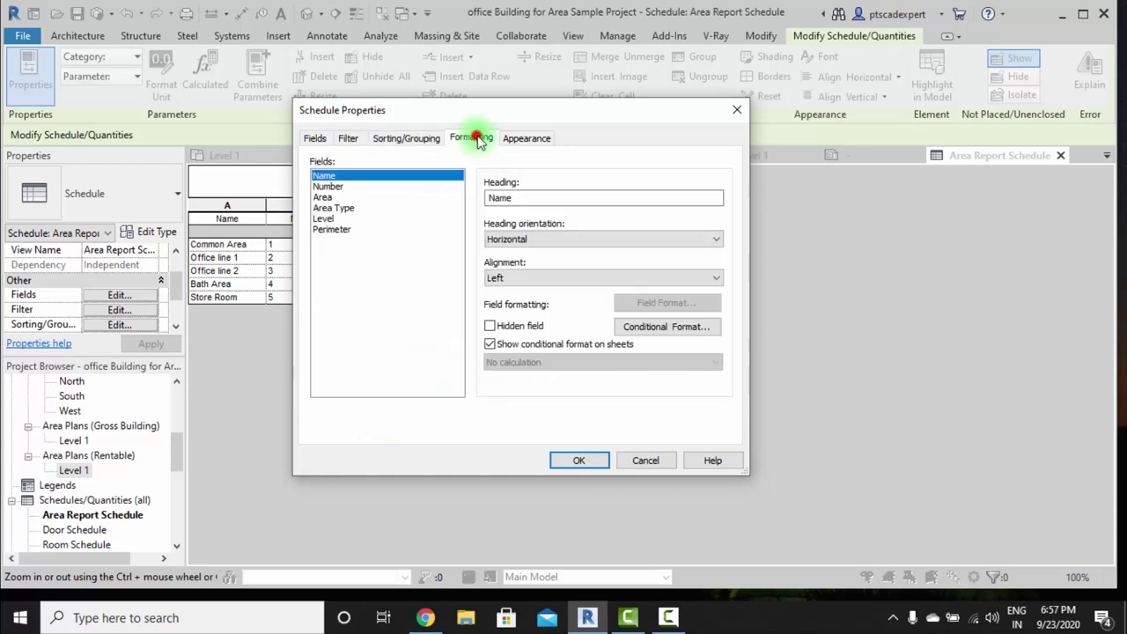
click(324, 197)
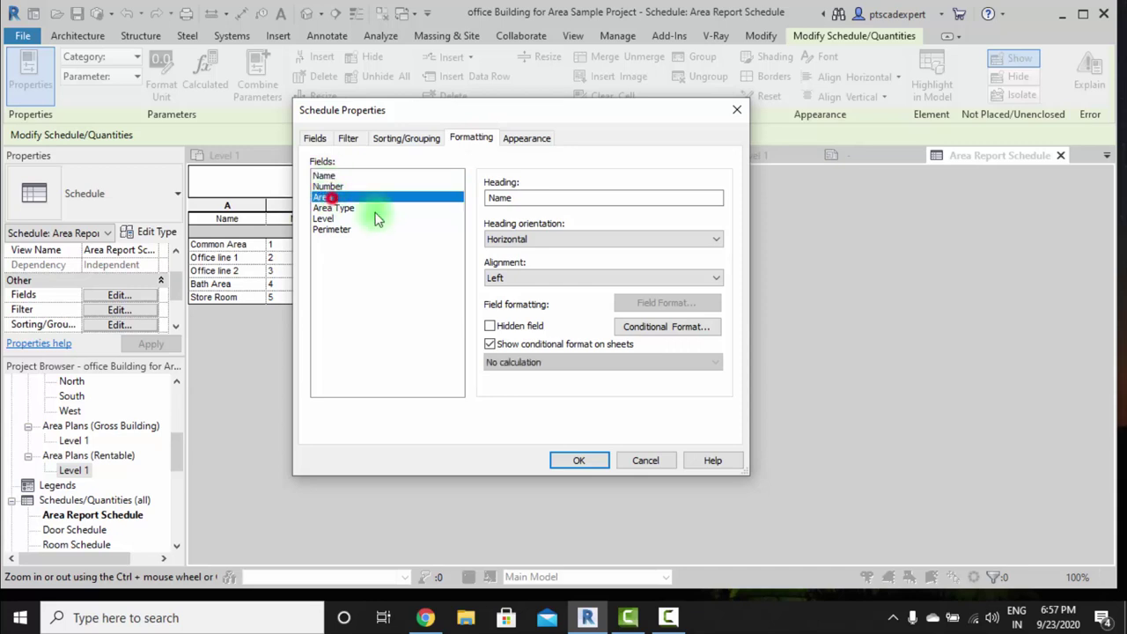
click(515, 361)
click(516, 387)
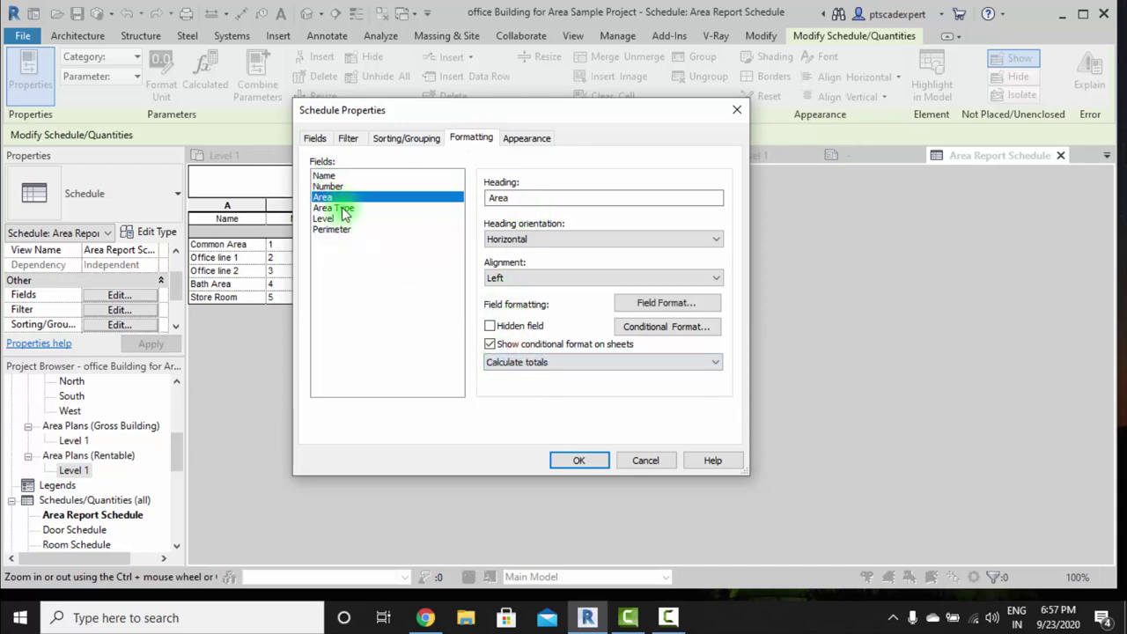
click(326, 230)
click(521, 362)
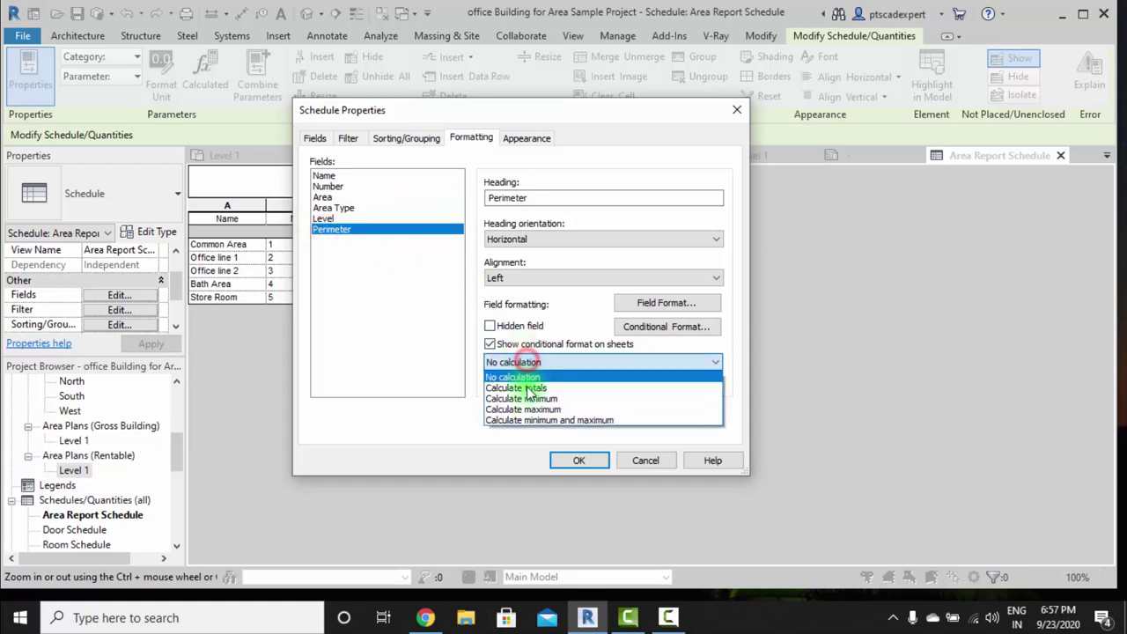
click(527, 389)
click(578, 459)
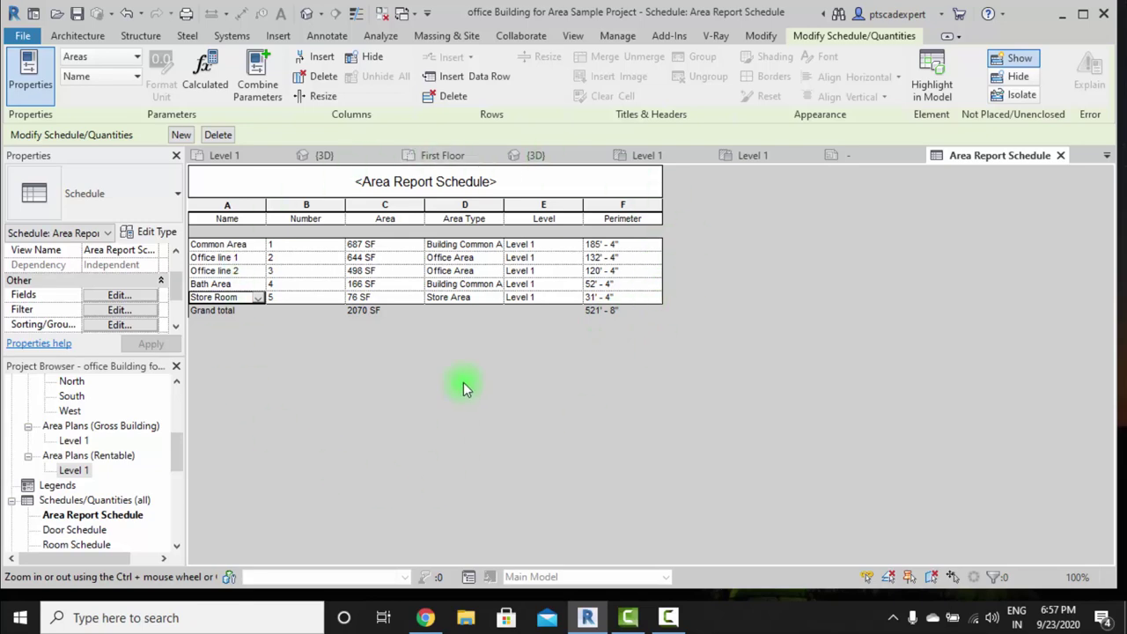
Step: Switch to the {3D} view and orbit around the office building model
click(317, 156)
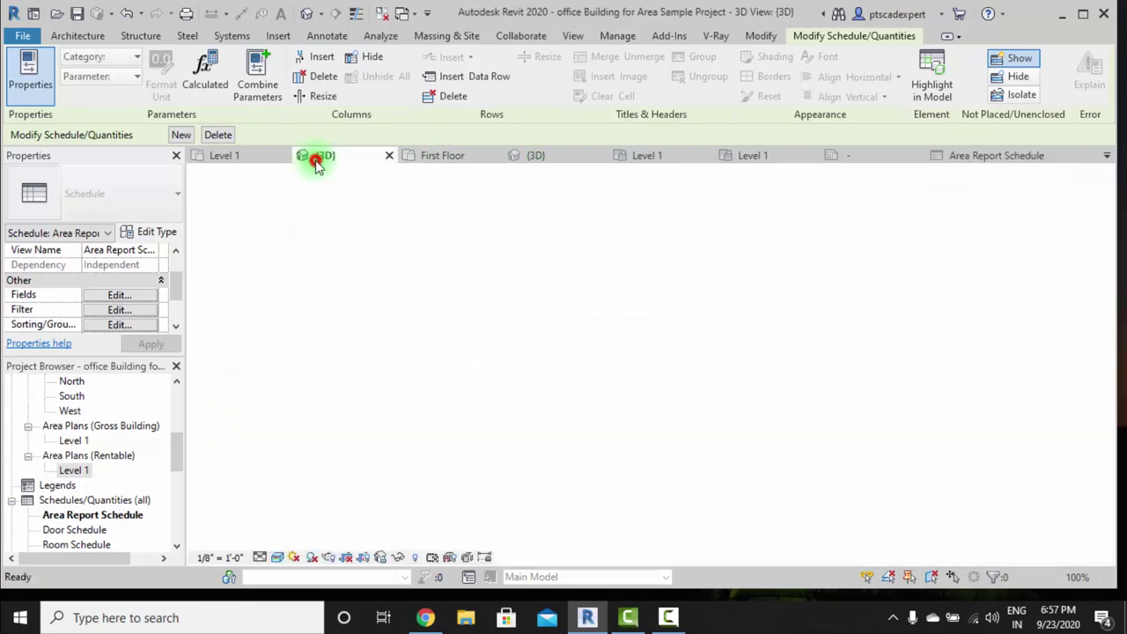
click(412, 403)
scroll(390, 391, down, 2)
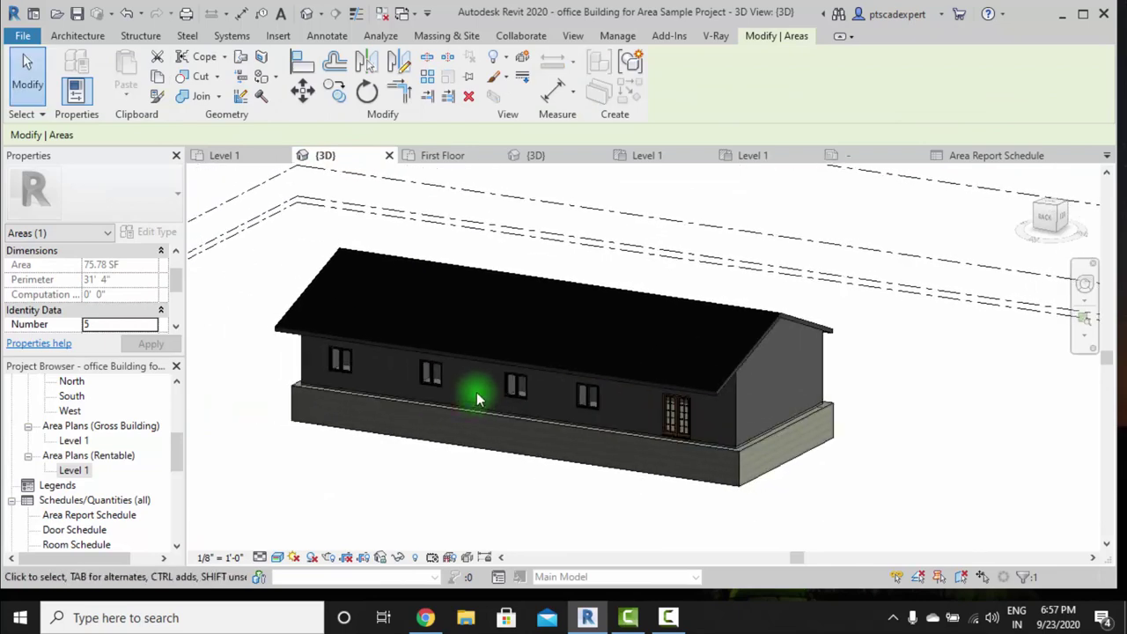
shift+middle_drag(428, 357, 519, 369)
mouse_move(634, 351)
shift+middle_down()
mouse_move(830, 360)
mouse_move(573, 378)
mouse_move(860, 426)
mouse_move(792, 463)
mouse_move(749, 440)
shift+middle_up()
scroll(792, 463, up, 2)
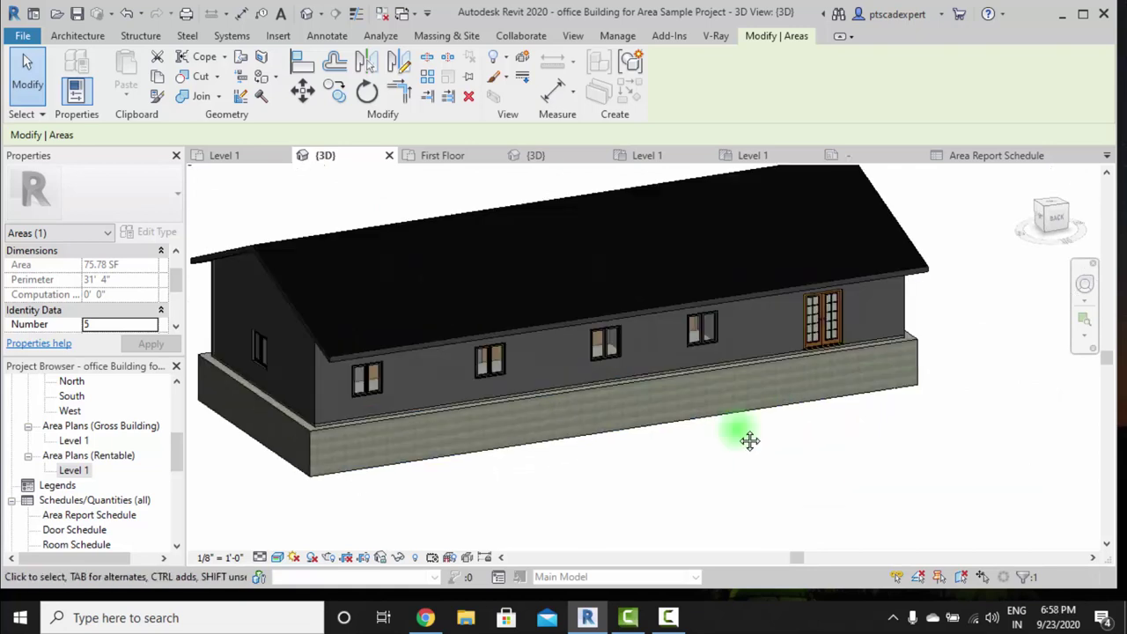